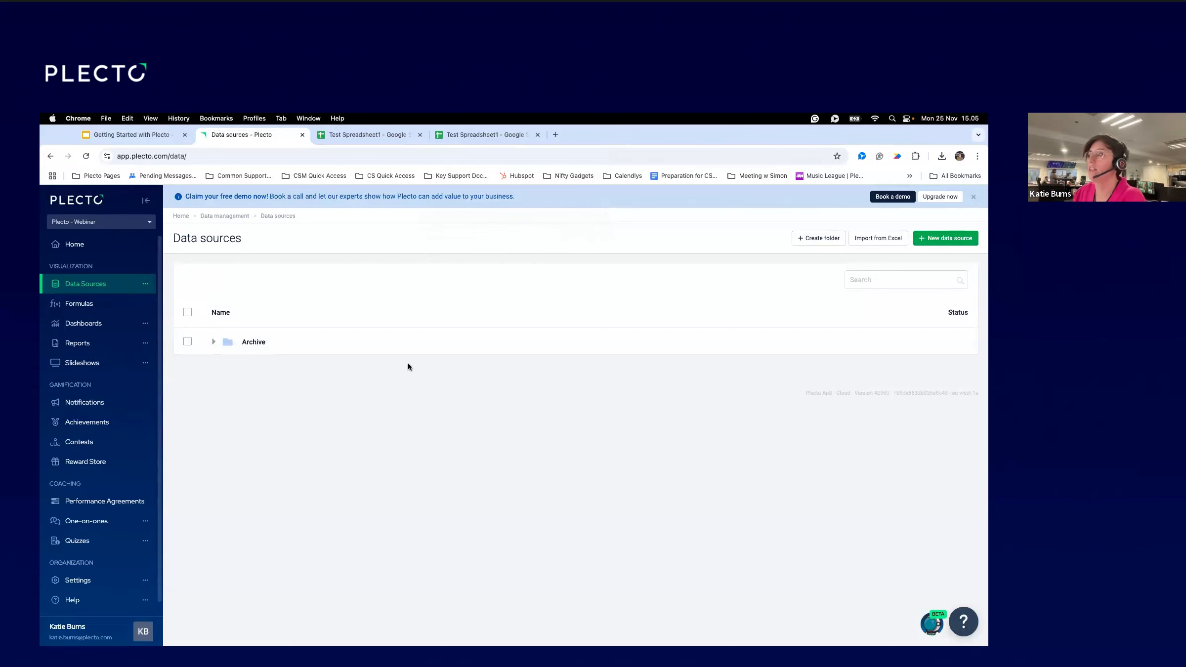
# From the Plecto home page, go to Data sources and start a new data source.
pyautogui.click(112, 249)
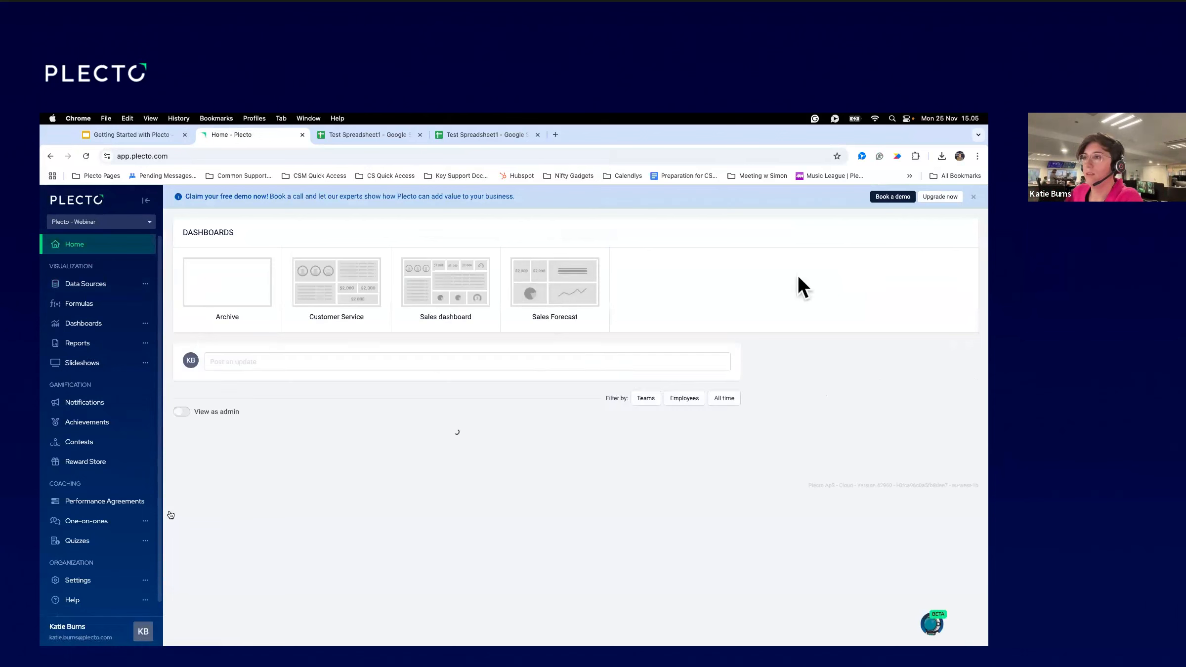
pyautogui.click(97, 288)
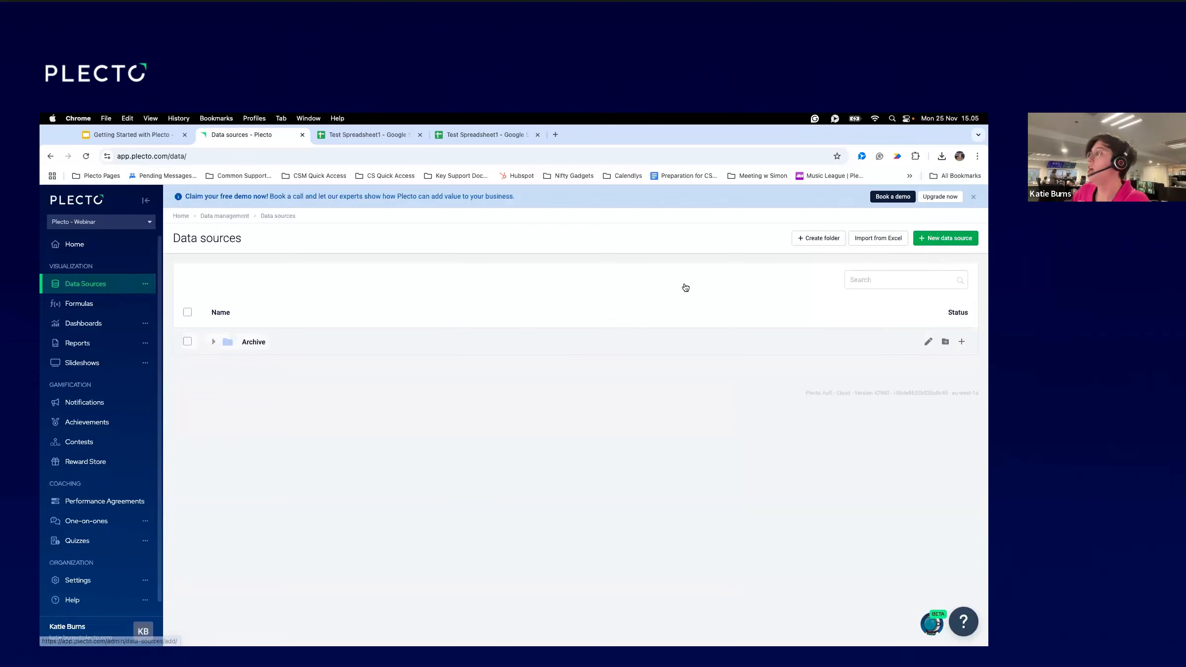
pyautogui.click(940, 237)
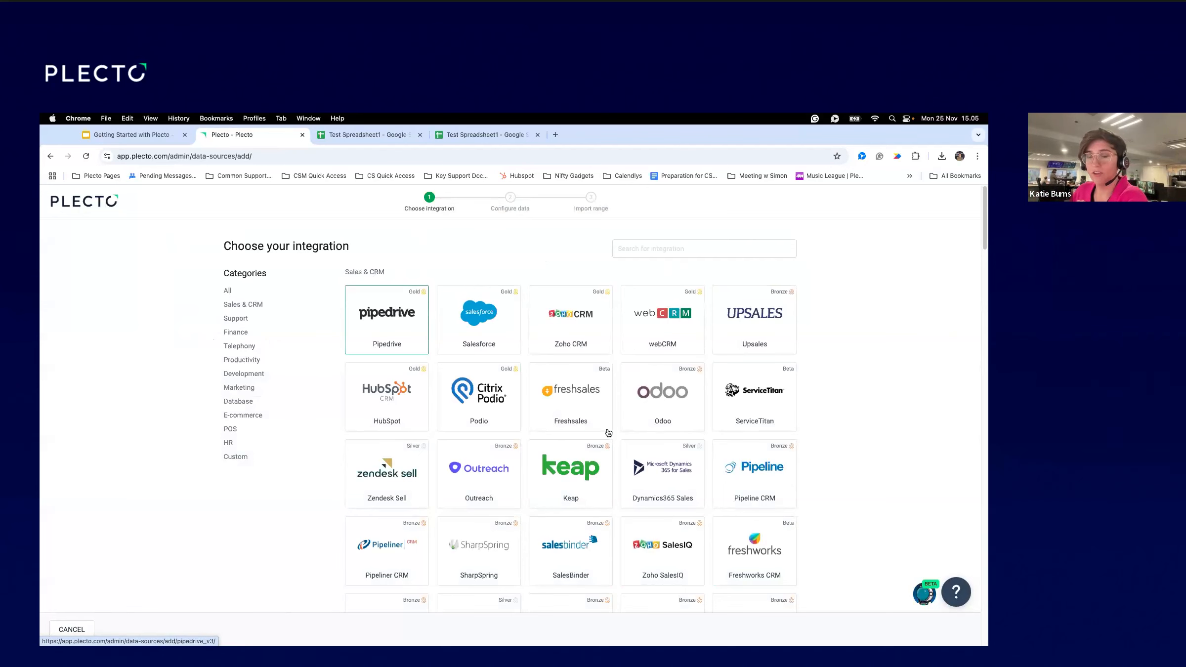
pyautogui.scroll(-15, 593, 430)
pyautogui.scroll(15, 603, 429)
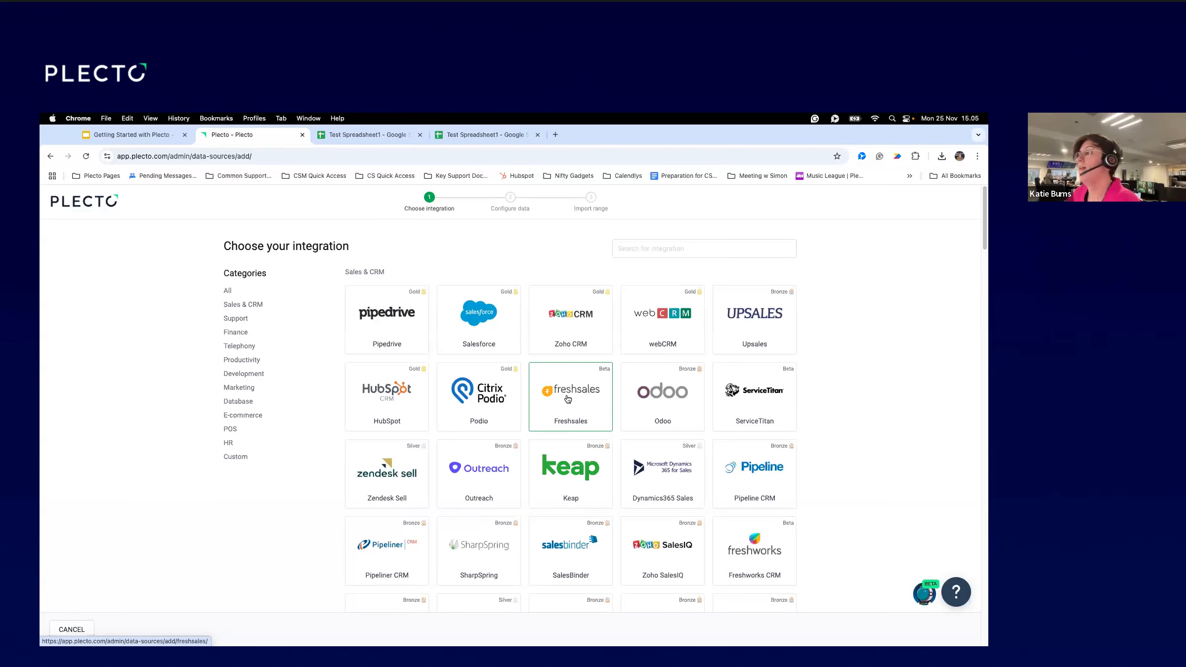
# Search the integrations for 'piped' and pick Pipedrive.
pyautogui.click(654, 249)
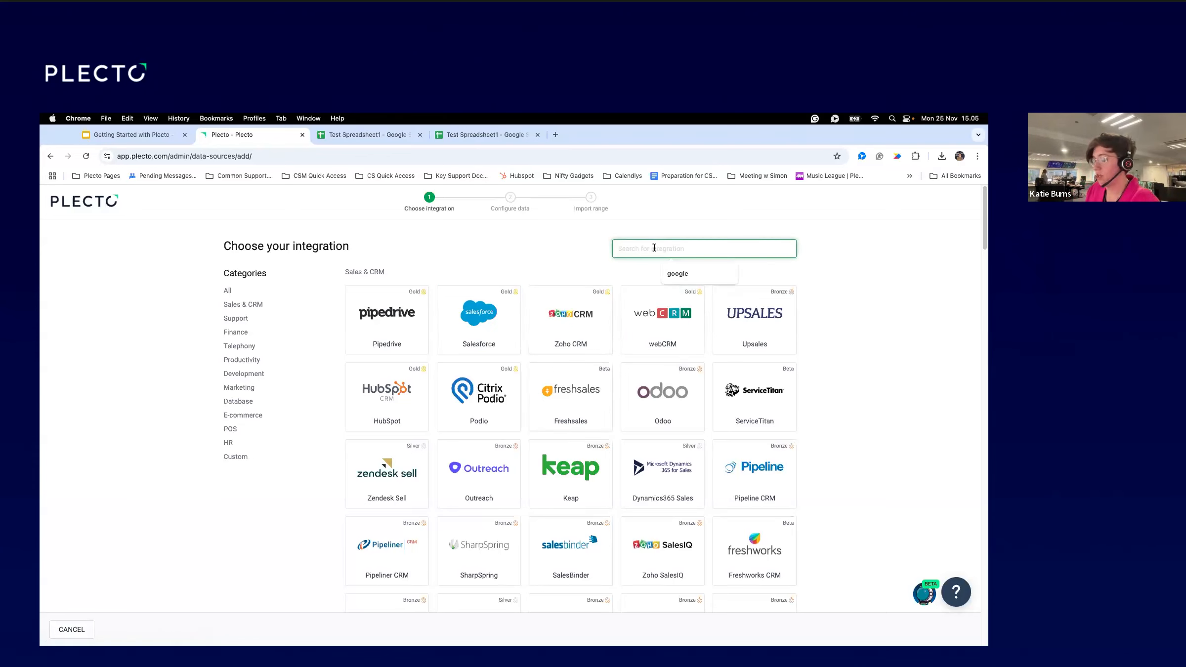
pyautogui.write('pipedri')
pyautogui.click(419, 334)
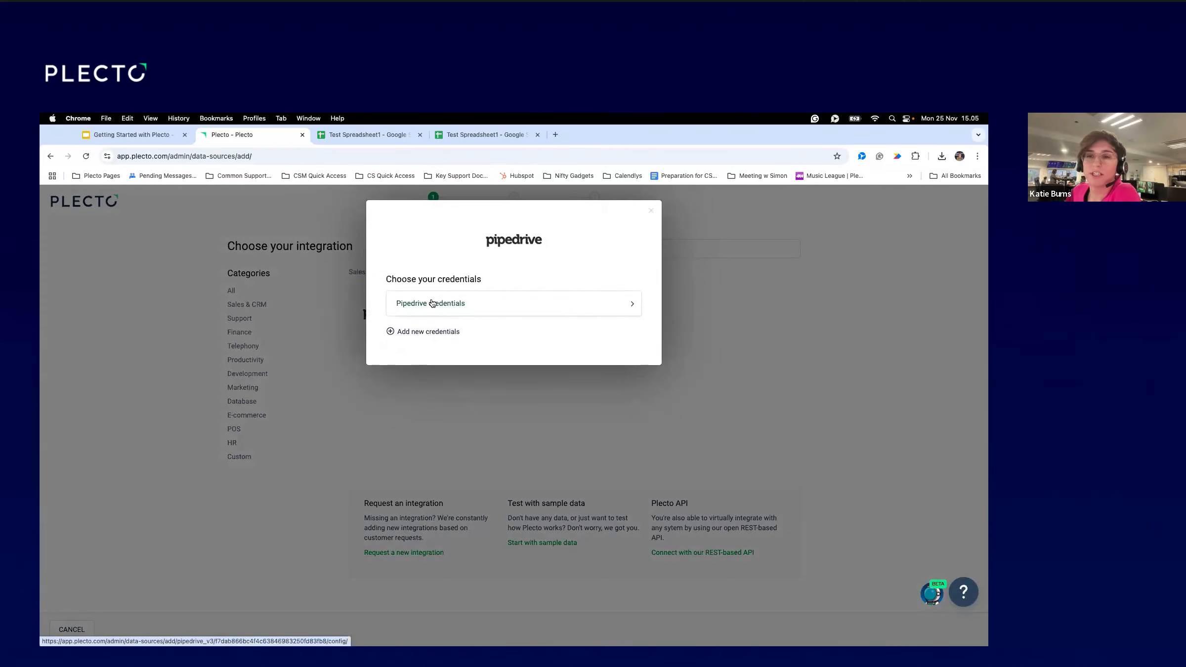
# Choose to add new Pipedrive credentials and continue to the Pipedrive login.
pyautogui.click(415, 332)
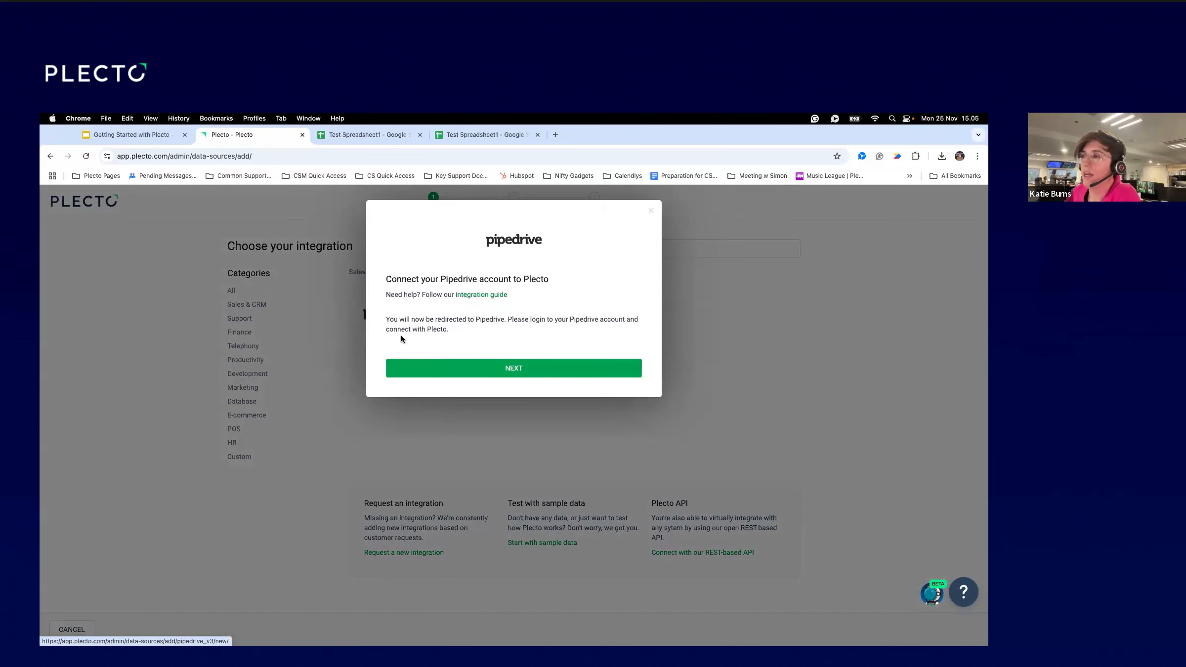
pyautogui.click(506, 369)
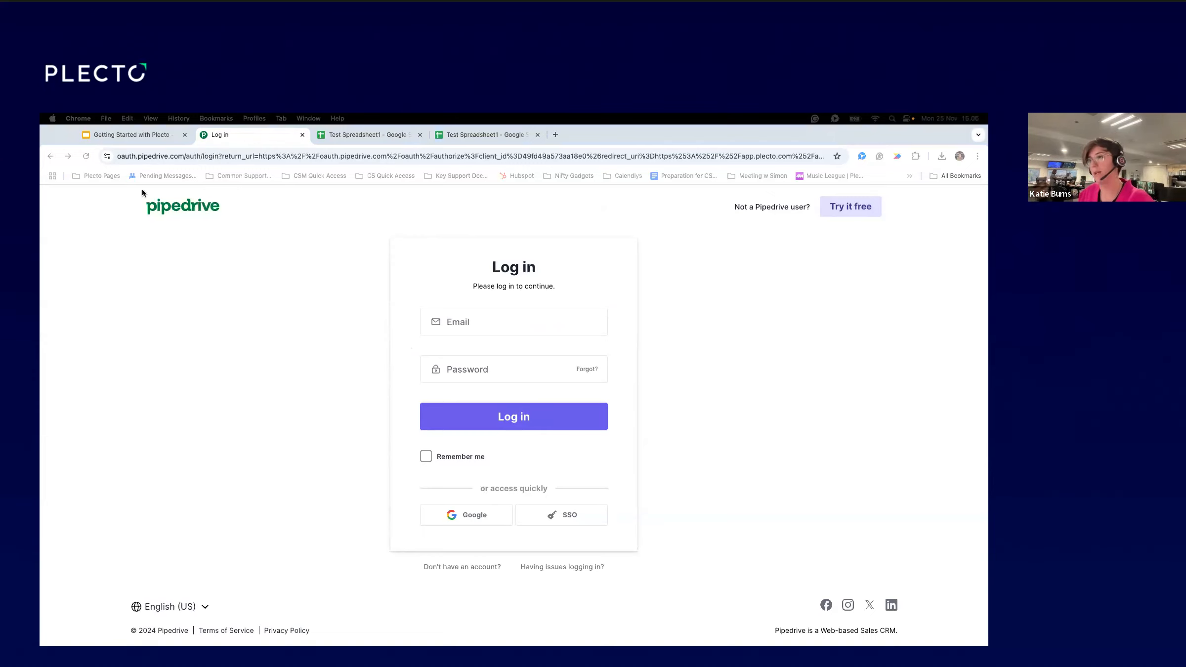
# Log in to Pipedrive by pasting the account e-mail and password.
pyautogui.click(467, 319)
pyautogui.click(467, 319)
pyautogui.press('super+v')
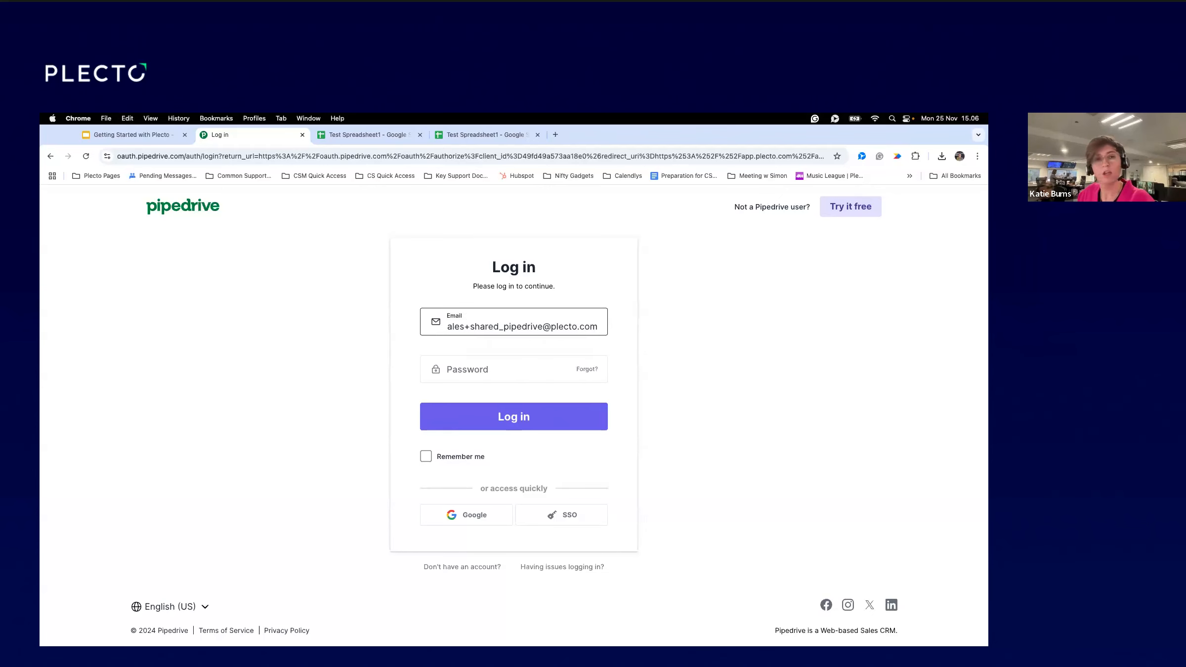
pyautogui.press('super+Tab')
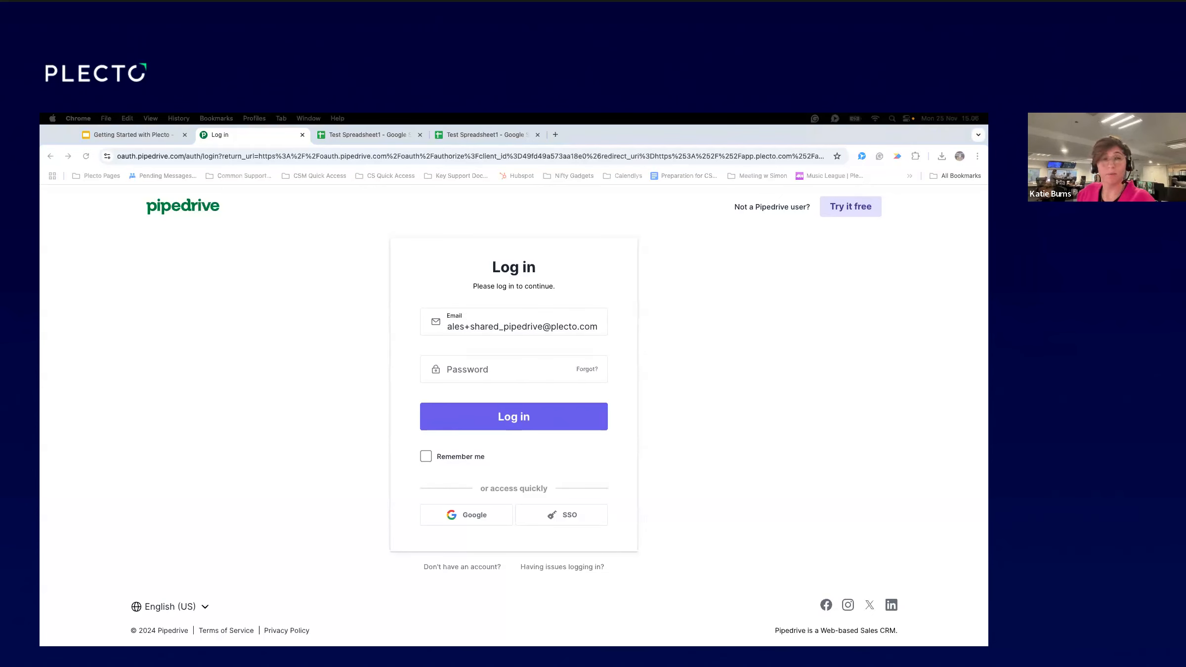
pyautogui.press('super+Tab')
pyautogui.click(515, 378)
pyautogui.press('super+v')
pyautogui.click(498, 424)
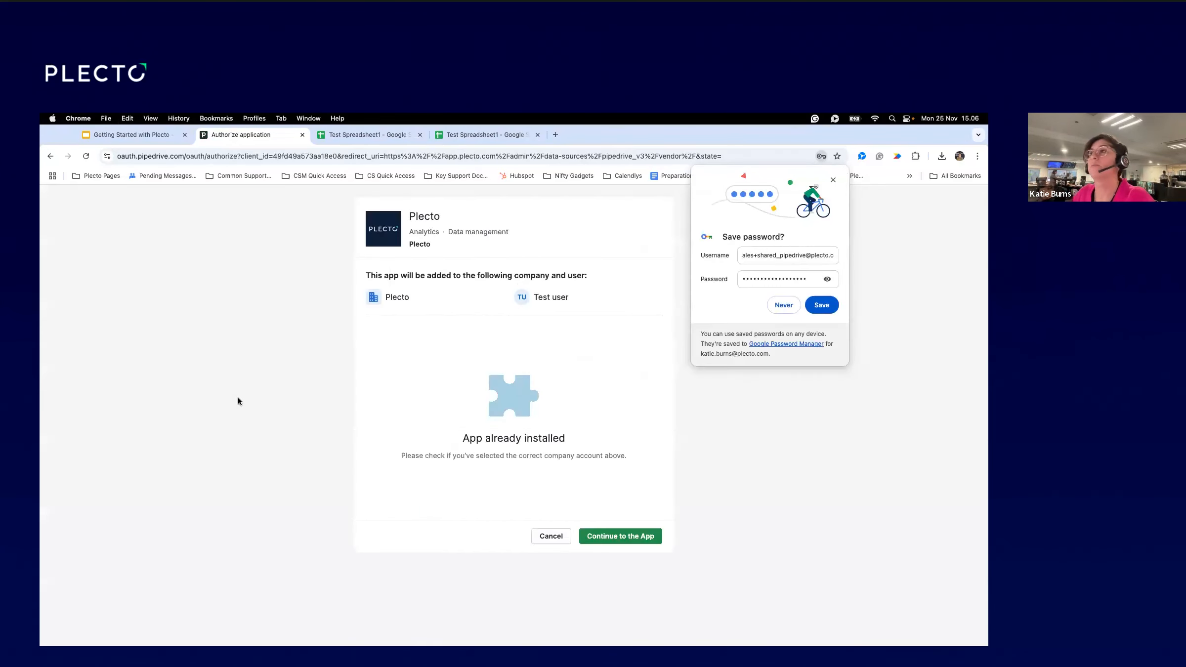
# Open the first saved Plecto Pages bookmark in a new tab.
pyautogui.click(98, 175)
pyautogui.rightClick(118, 200)
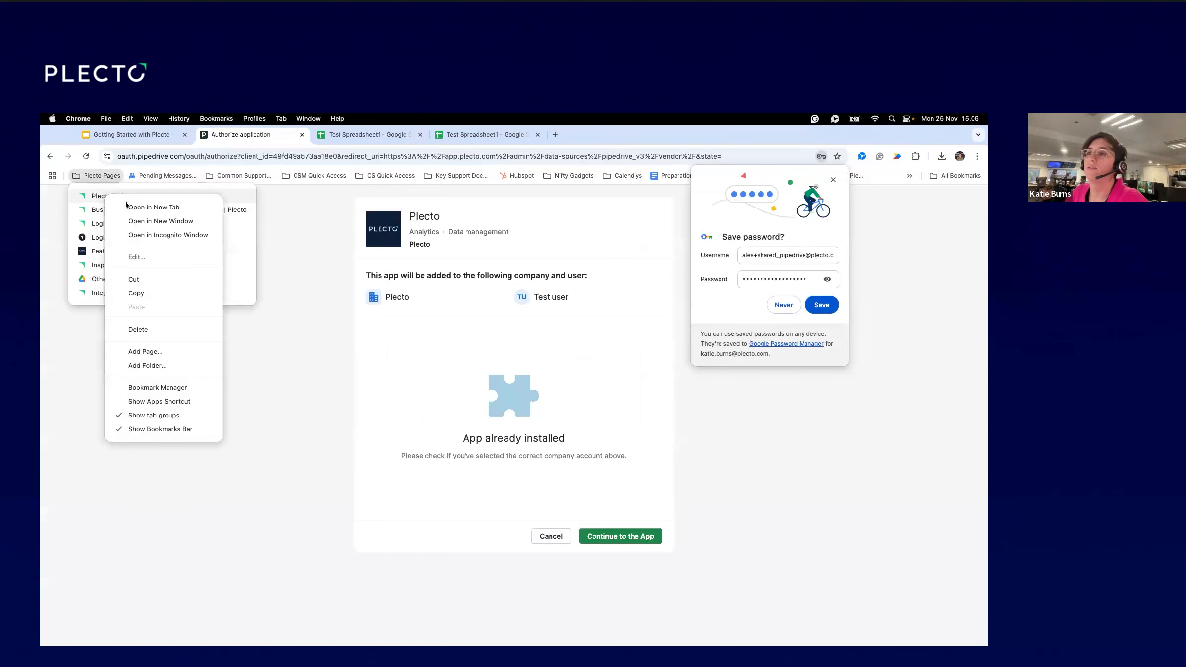
pyautogui.click(154, 207)
# Search Plecto Docs for 'Adversus', read its guide to Step 2, then return to Pipedrive's authorization tab.
pyautogui.click(581, 135)
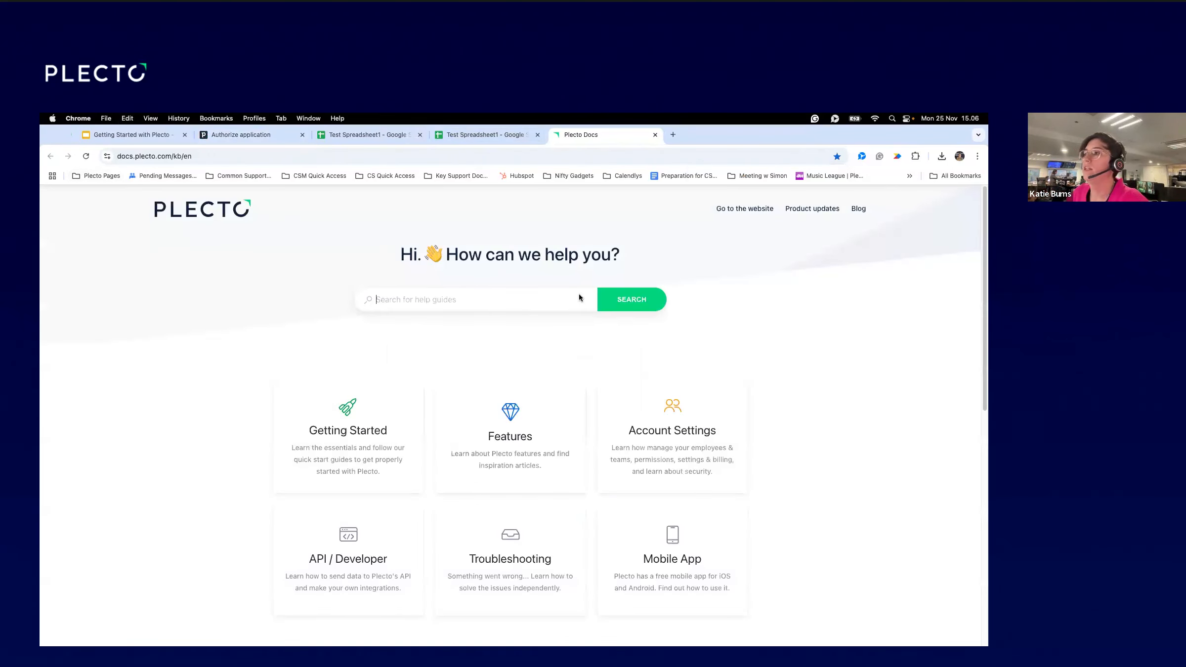
pyautogui.write('Adversus')
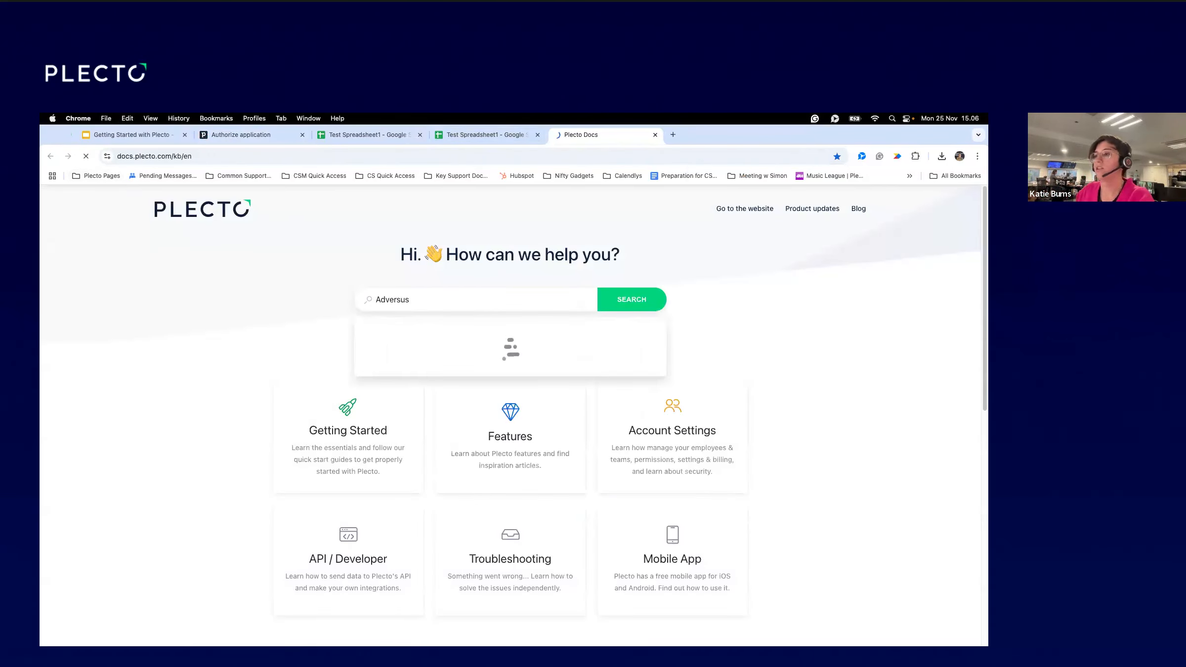
pyautogui.press('Return')
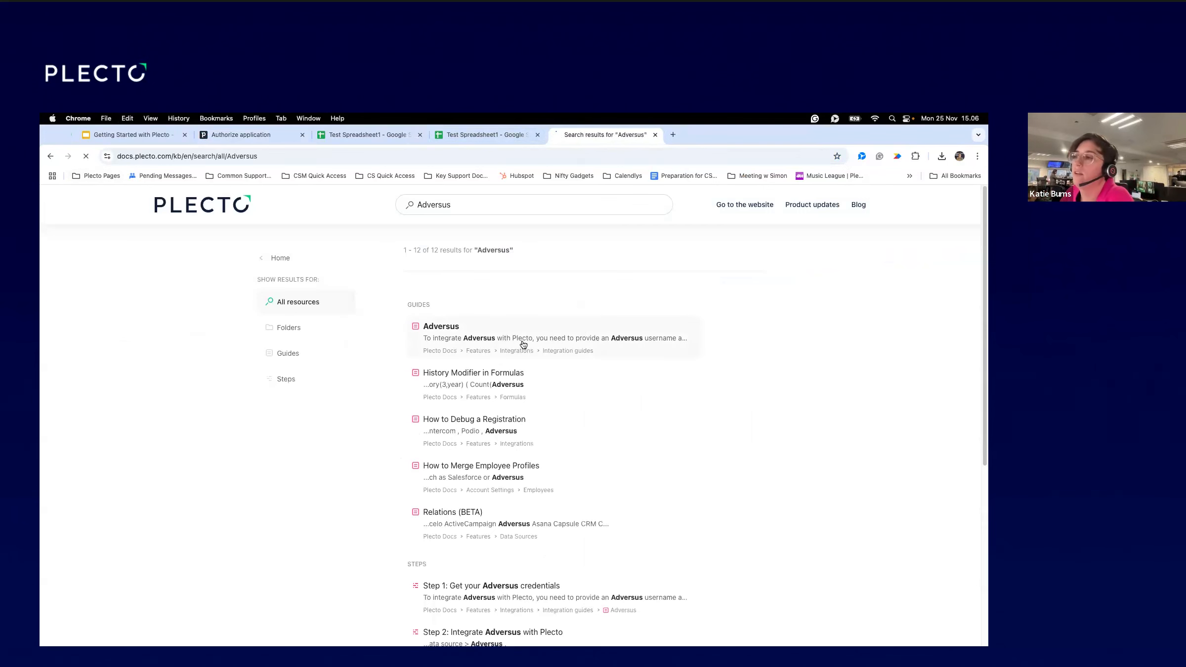
pyautogui.click(523, 340)
pyautogui.scroll(-4, 540, 540)
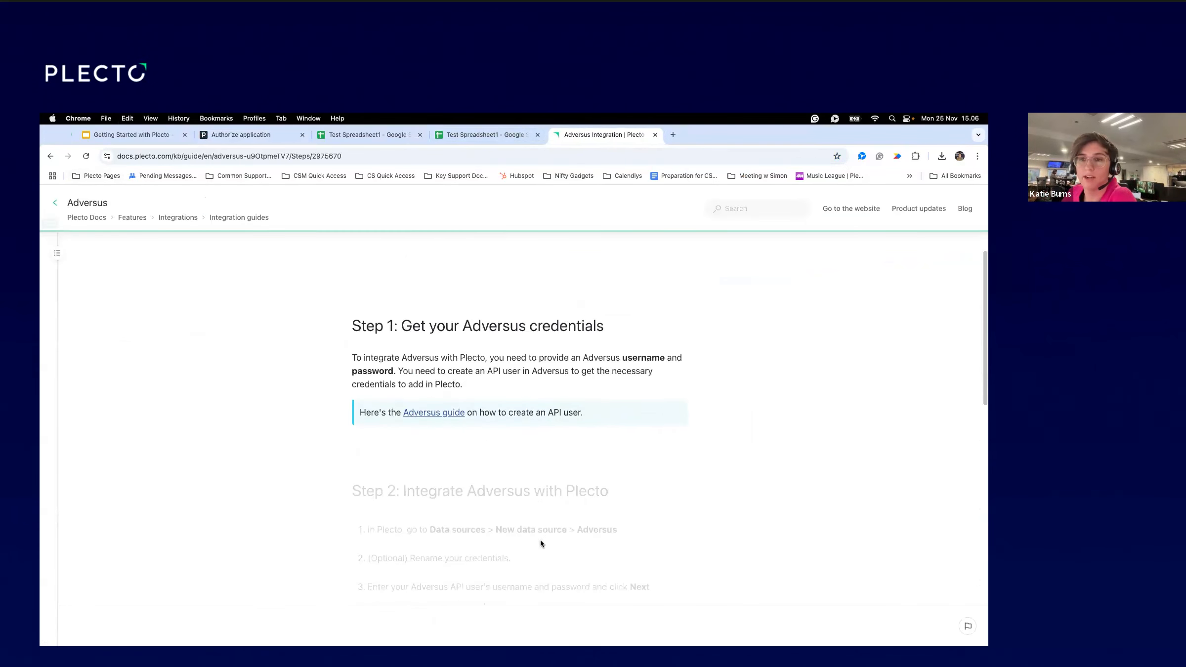
pyautogui.scroll(-2, 540, 539)
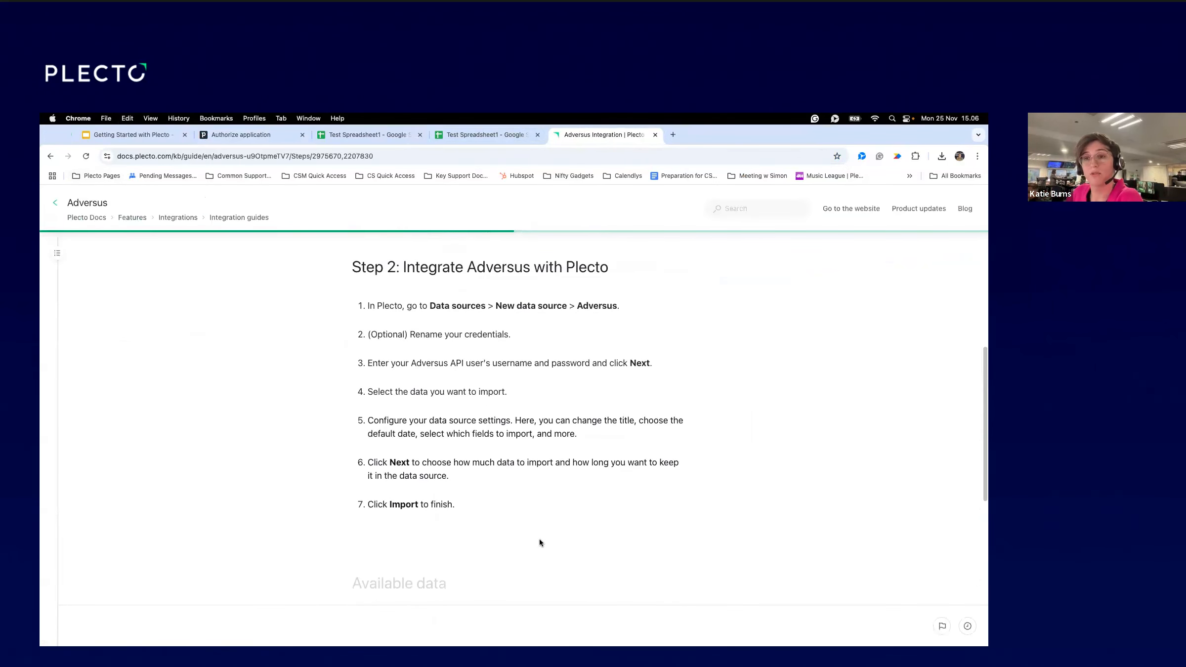
pyautogui.click(248, 134)
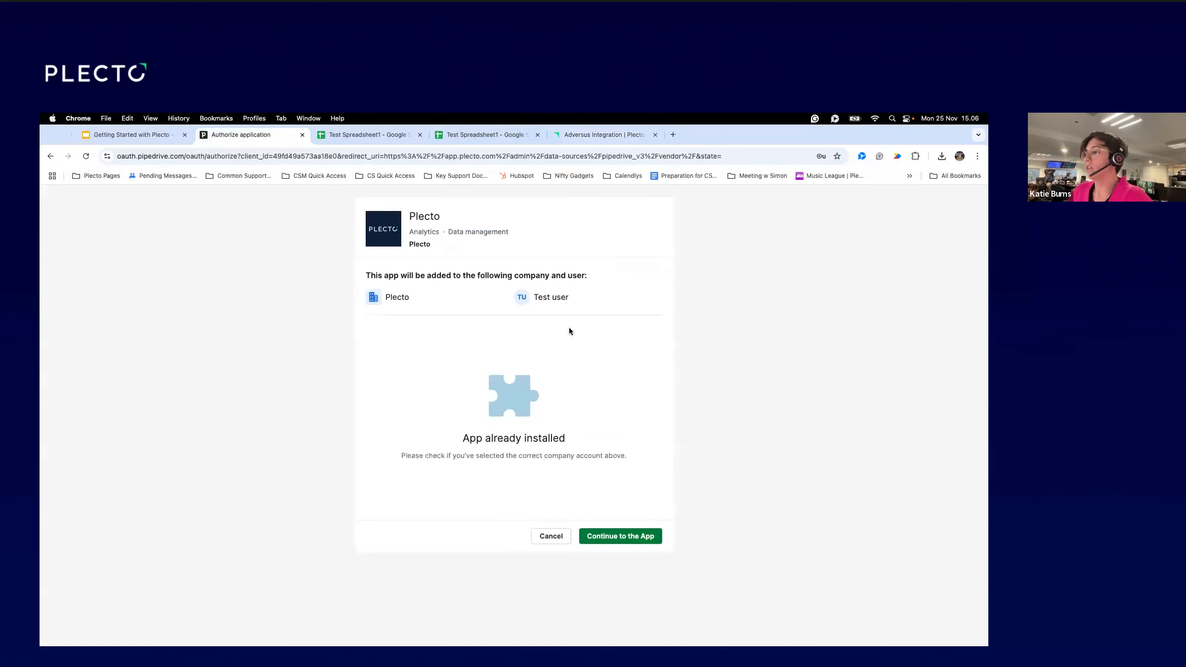
# Connect Pipedrive to Interview Organisation and tick Deals and Activities for import.
pyautogui.click(636, 540)
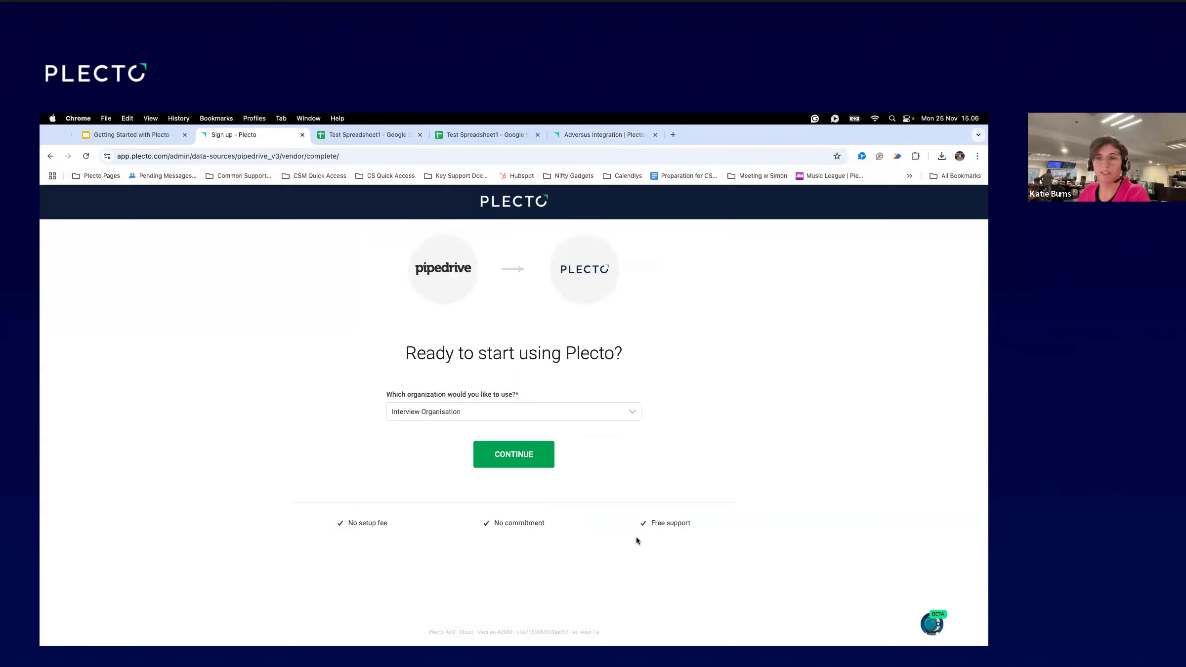
pyautogui.click(539, 456)
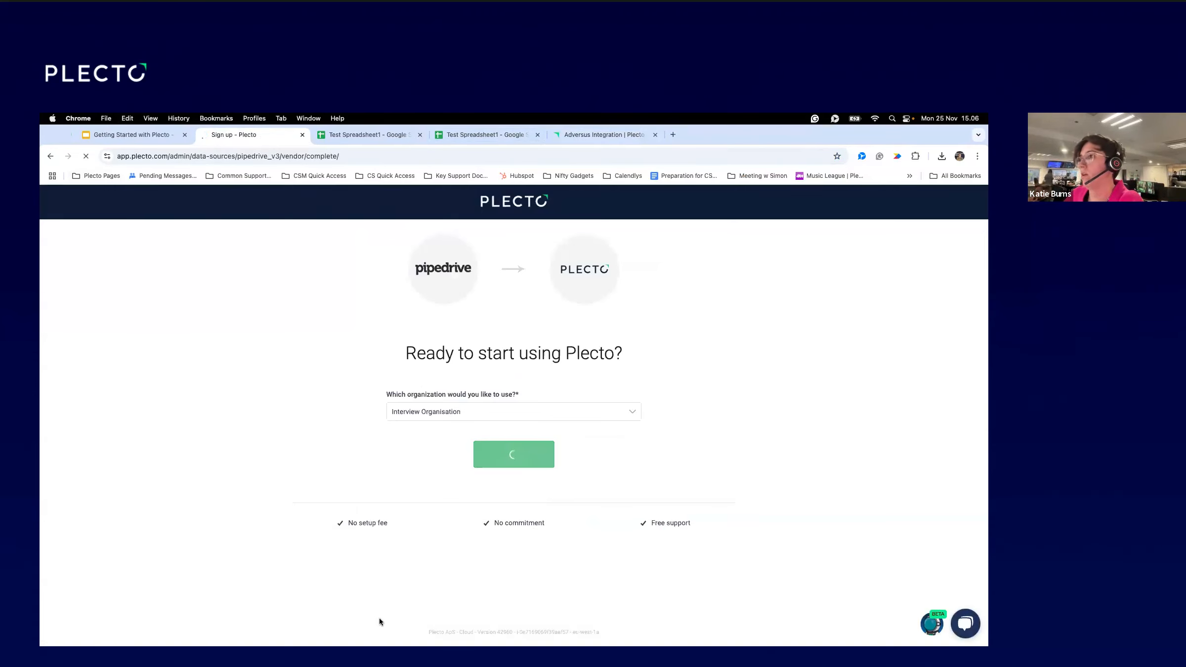
pyautogui.click(302, 359)
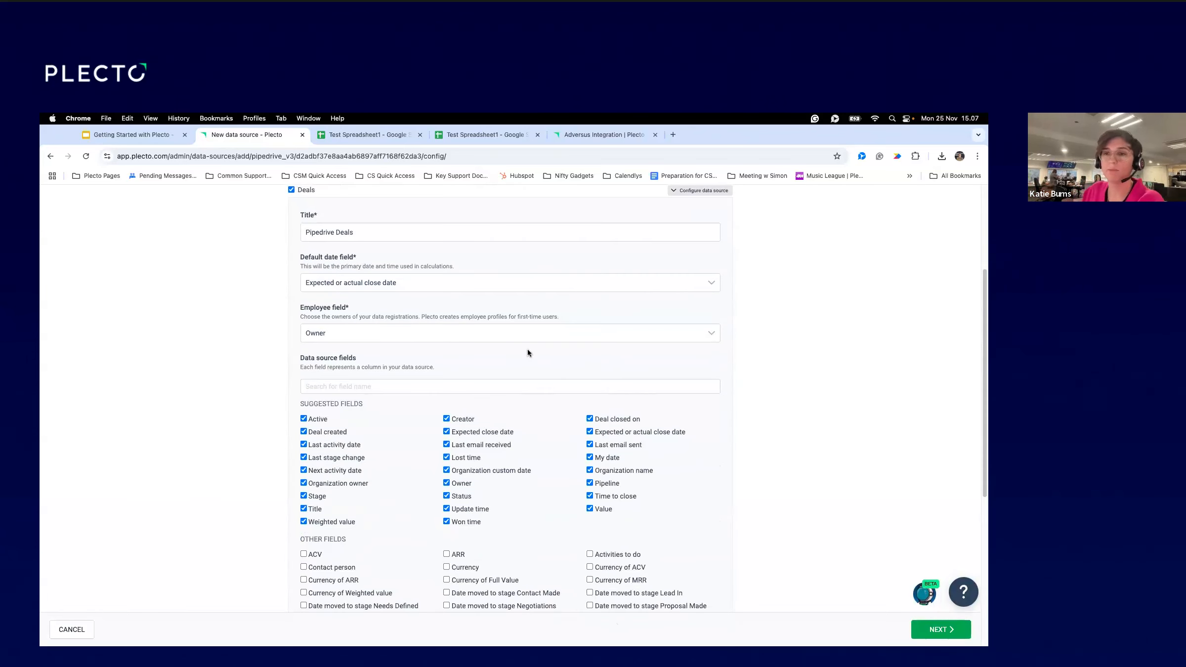
pyautogui.scroll(4, 457, 422)
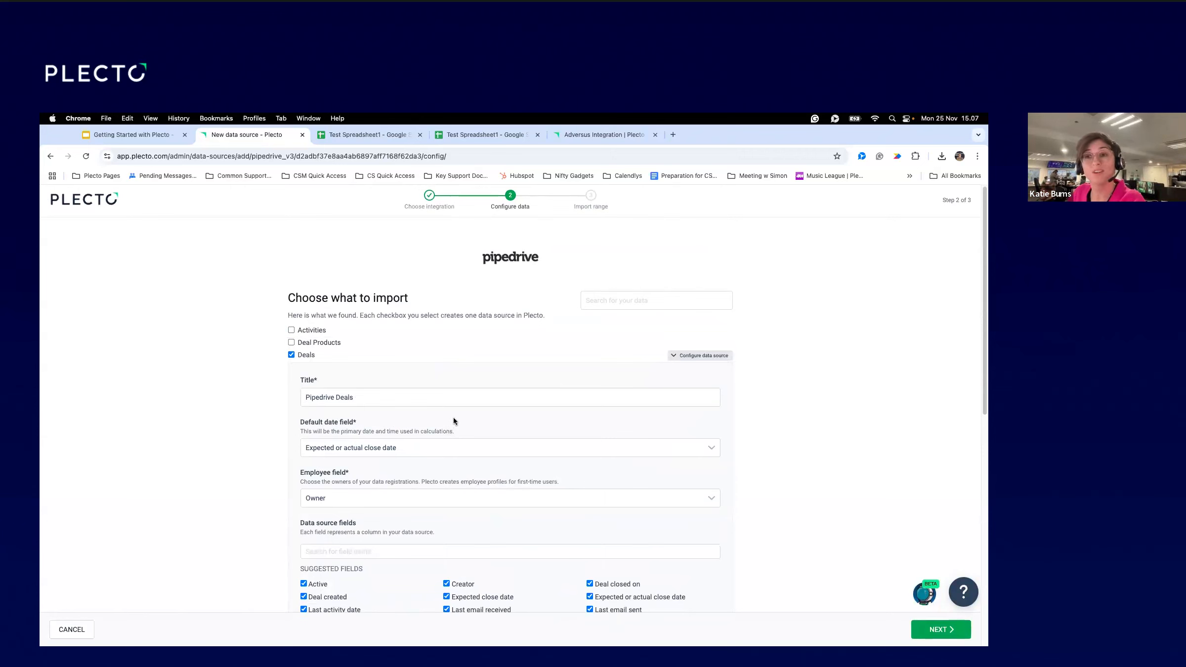
pyautogui.scroll(-1, 393, 415)
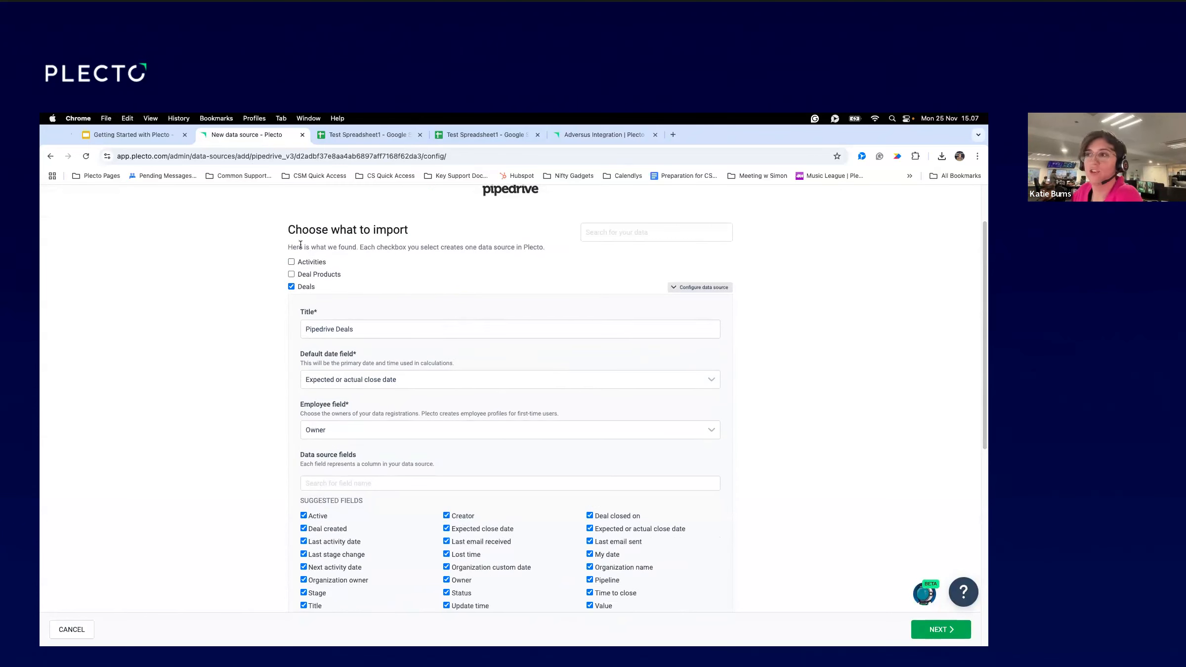
pyautogui.click(291, 263)
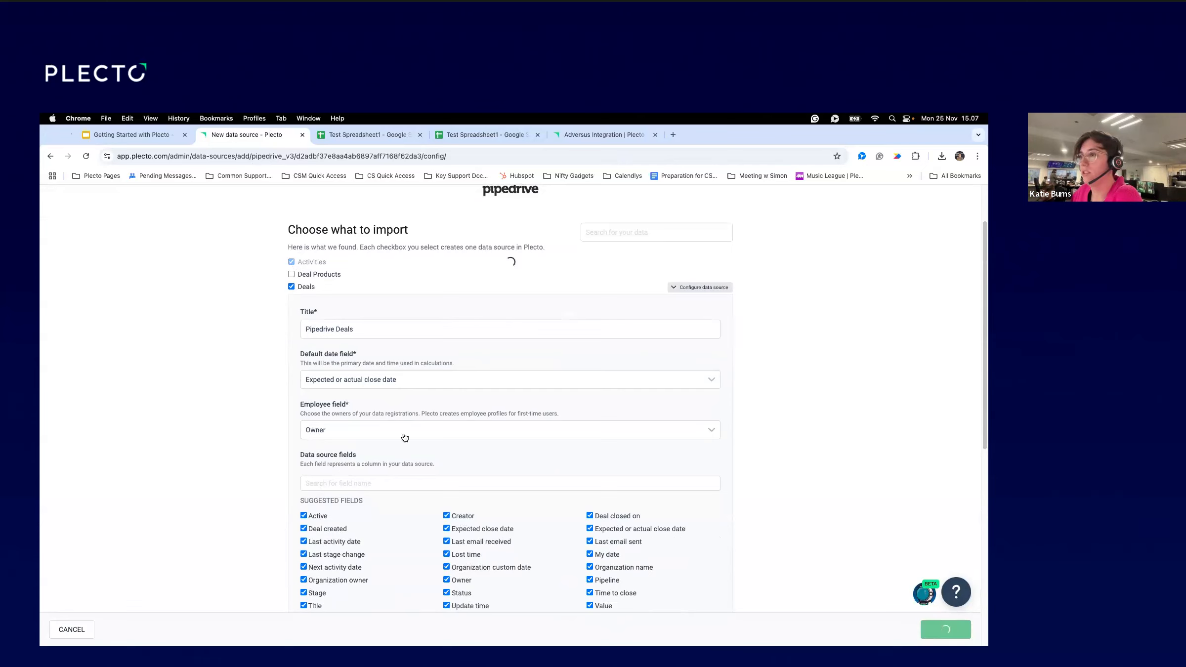
# Include the Location fields Apartmentsuite no, Country and Districtsublocality in the Activities import.
pyautogui.scroll(-1, 409, 449)
pyautogui.scroll(-1, 410, 453)
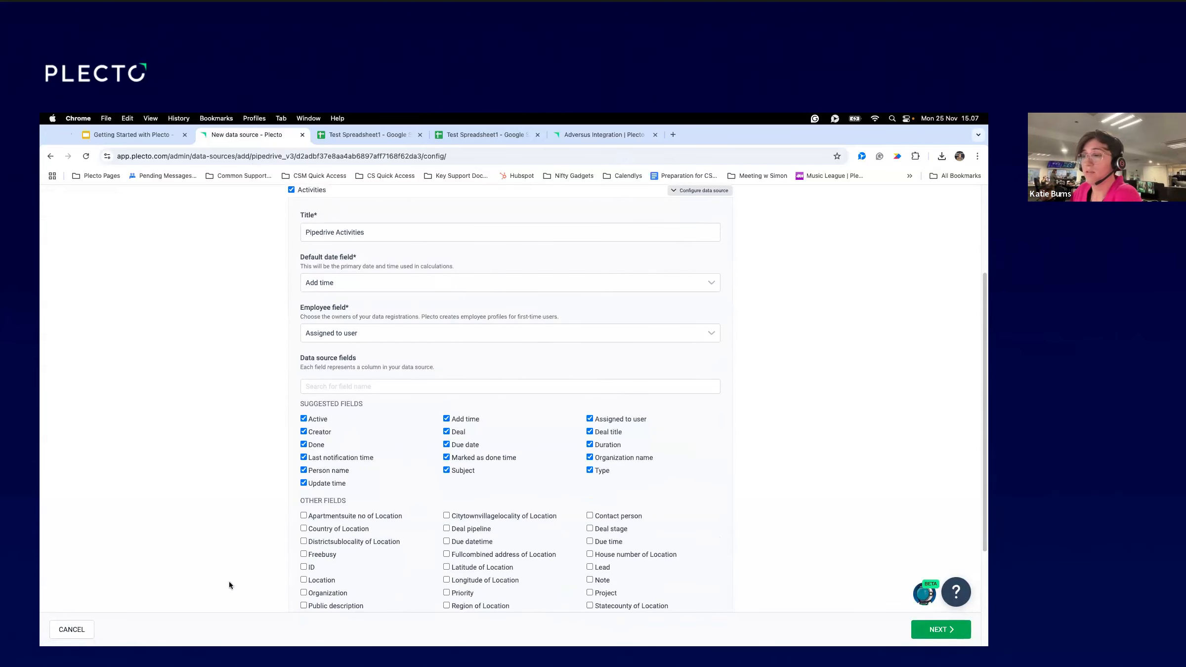
pyautogui.scroll(-2, 409, 487)
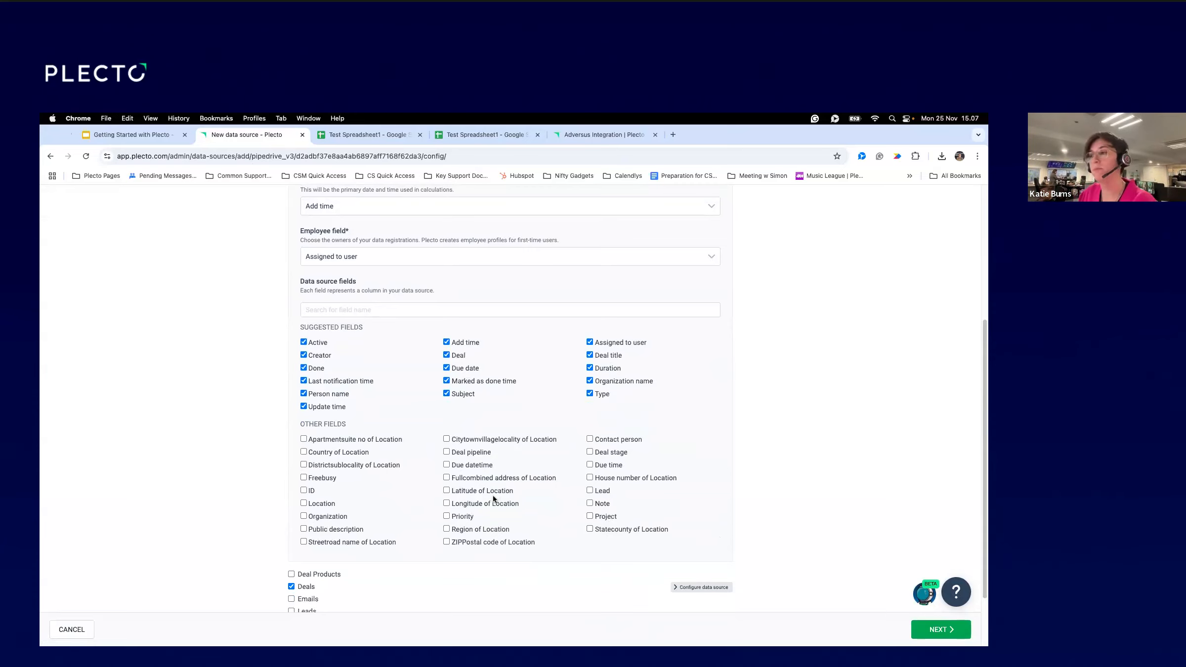
pyautogui.click(303, 439)
pyautogui.click(304, 452)
pyautogui.click(304, 465)
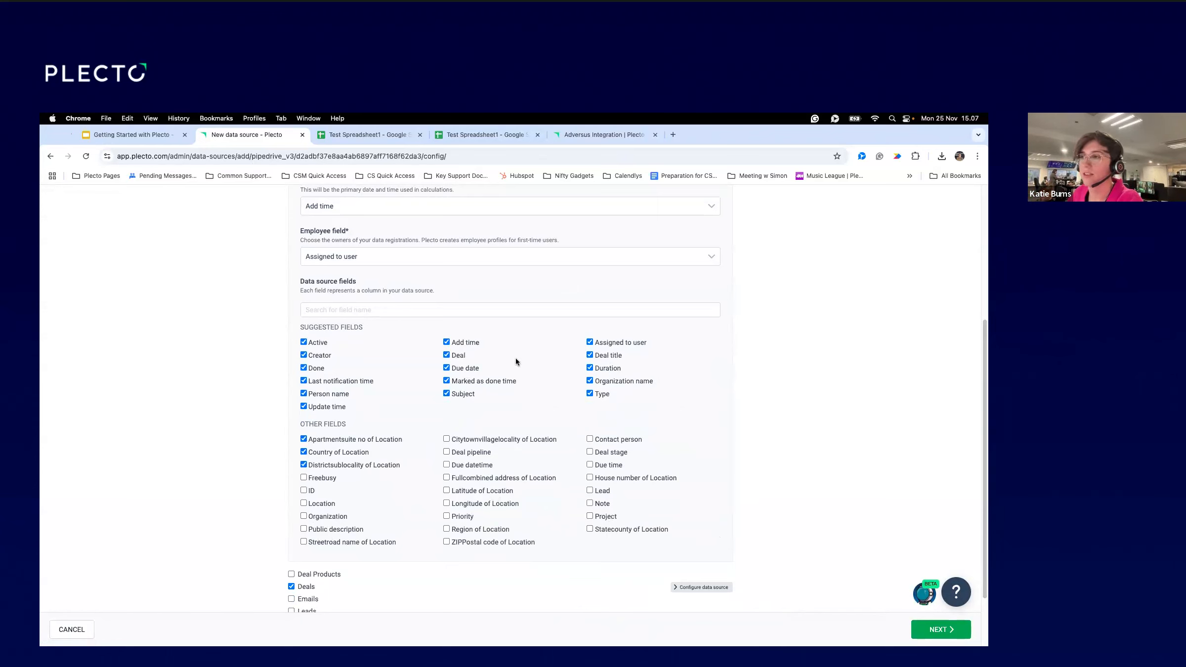
# Keep Add time and Assigned to user as the Activities date and employee fields, then proceed.
pyautogui.scroll(3, 735, 399)
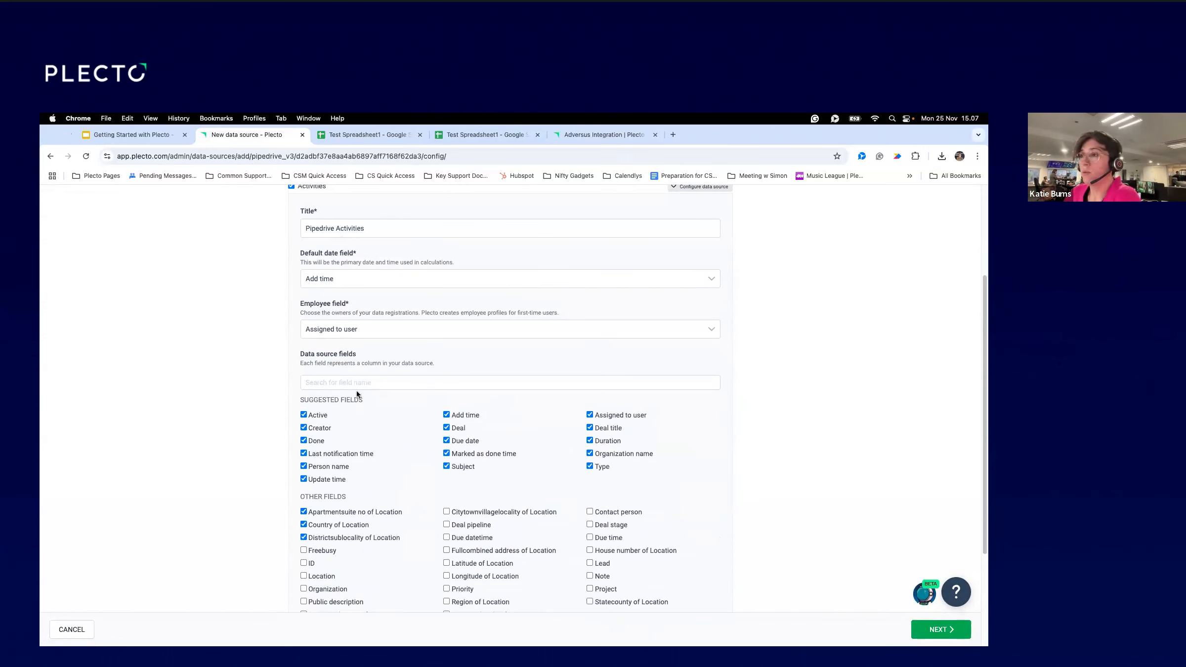
pyautogui.click(368, 334)
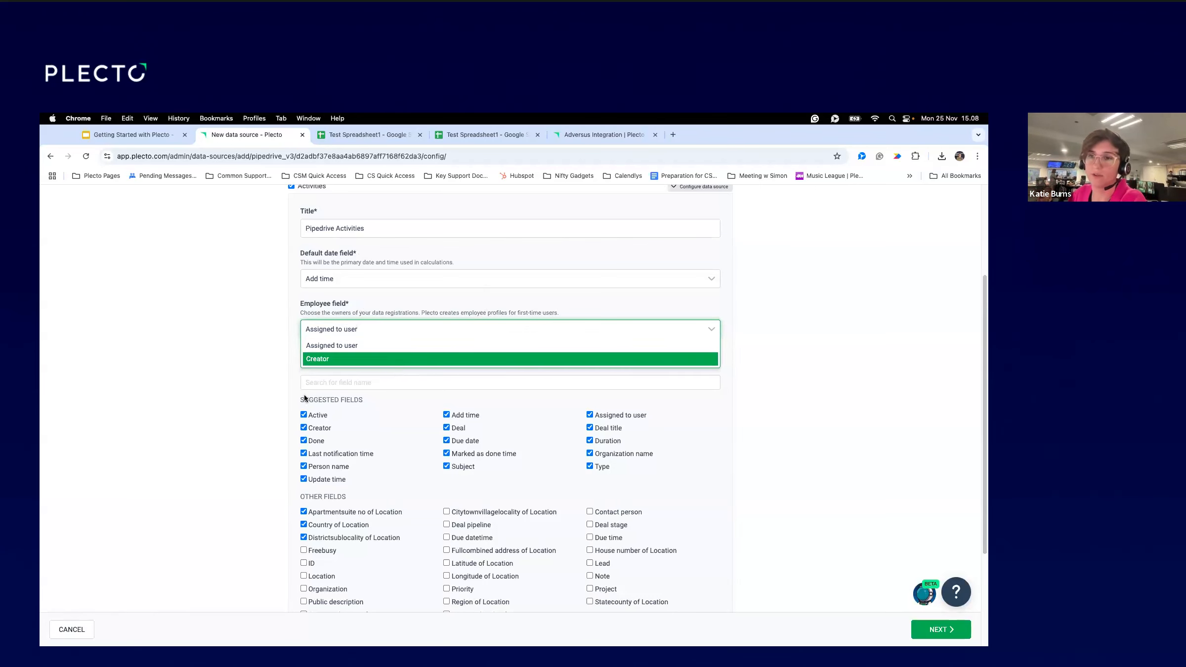
pyautogui.scroll(-3, 276, 406)
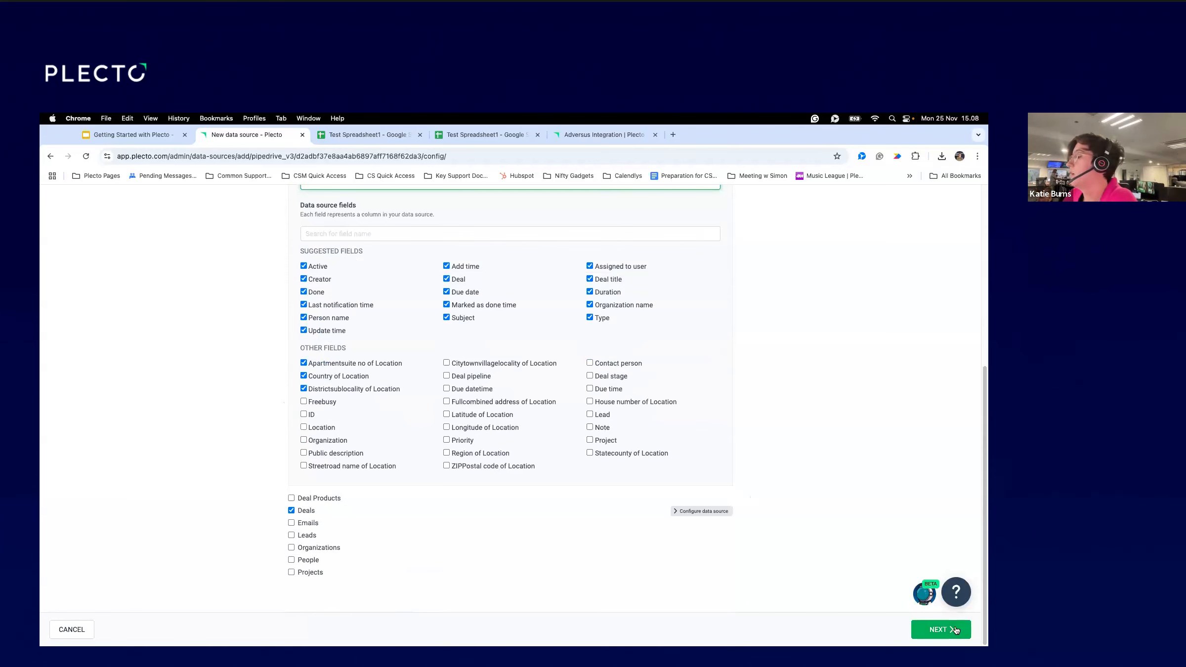
pyautogui.scroll(5, 694, 513)
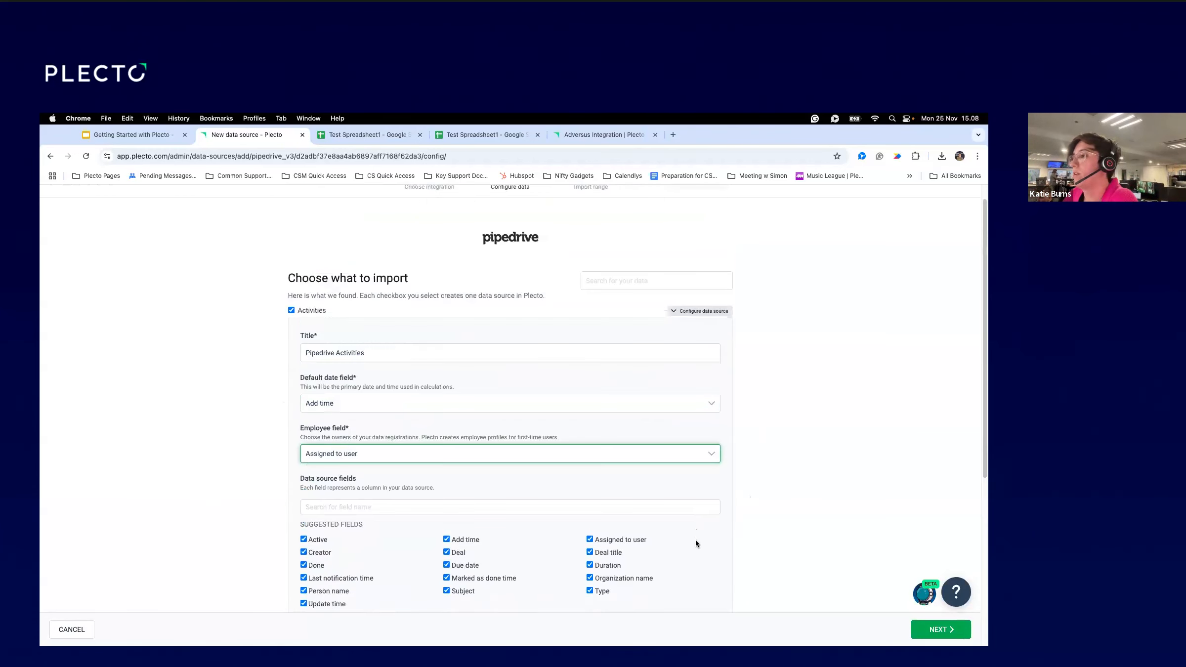
pyautogui.scroll(-5, 697, 541)
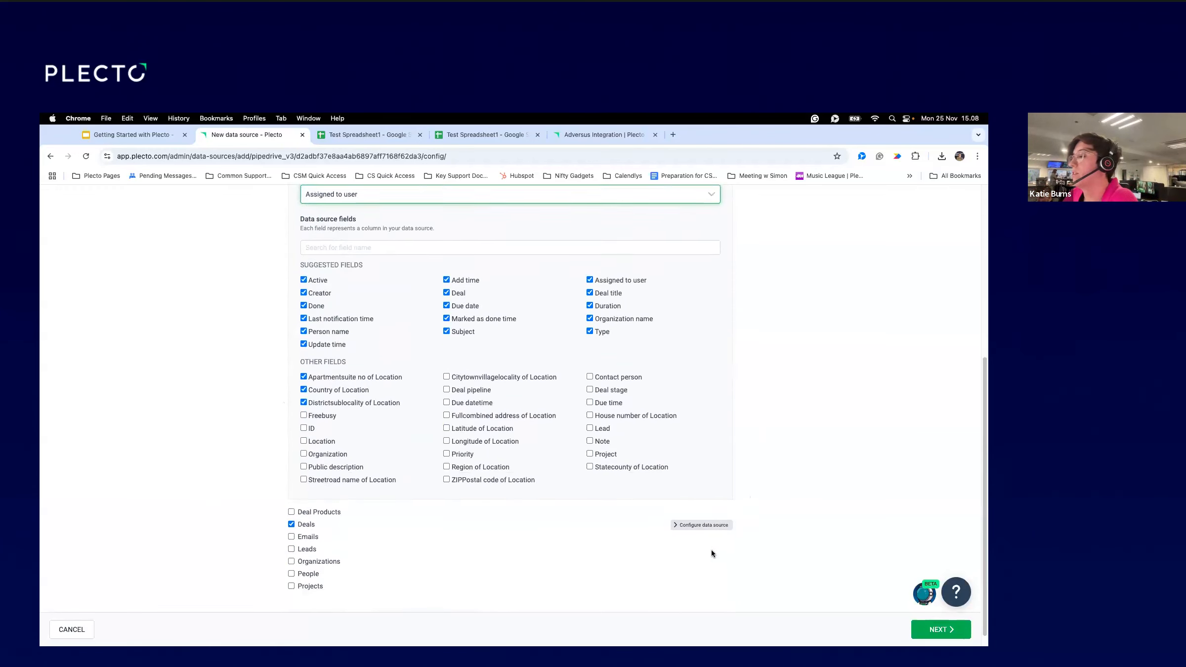
pyautogui.click(929, 630)
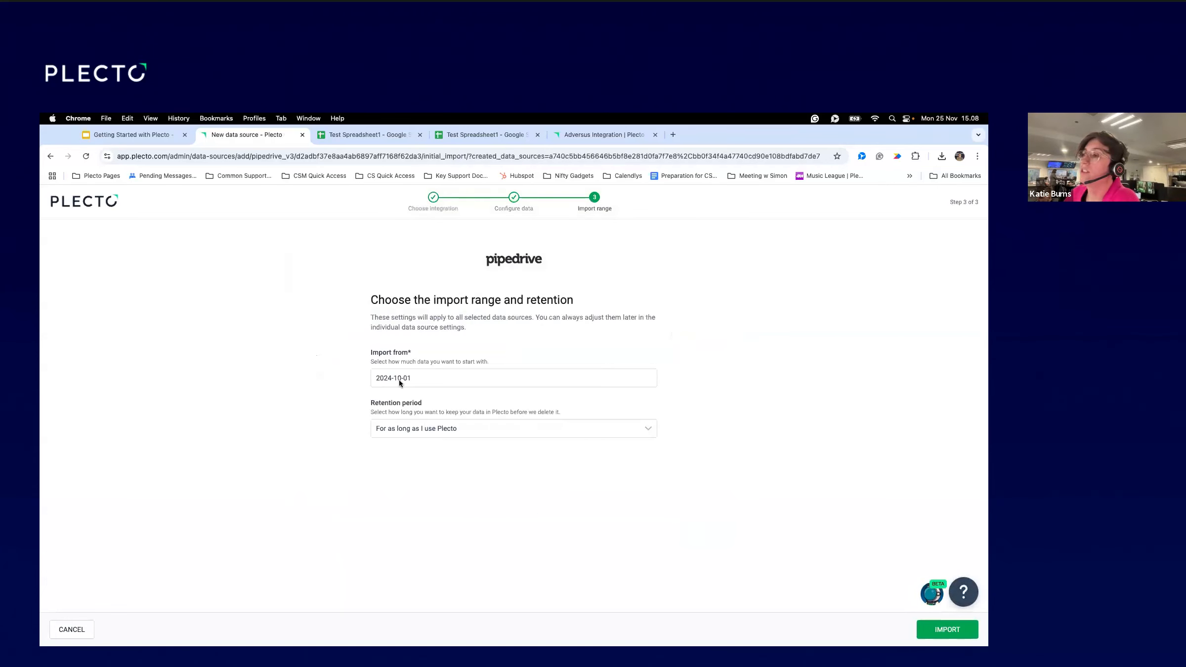
# Import the Pipedrive data from 2024-07-01, then go to the Data sources list.
pyautogui.click(399, 379)
pyautogui.click(378, 398)
pyautogui.click(378, 398)
pyautogui.click(378, 398)
pyautogui.click(510, 398)
pyautogui.click(379, 429)
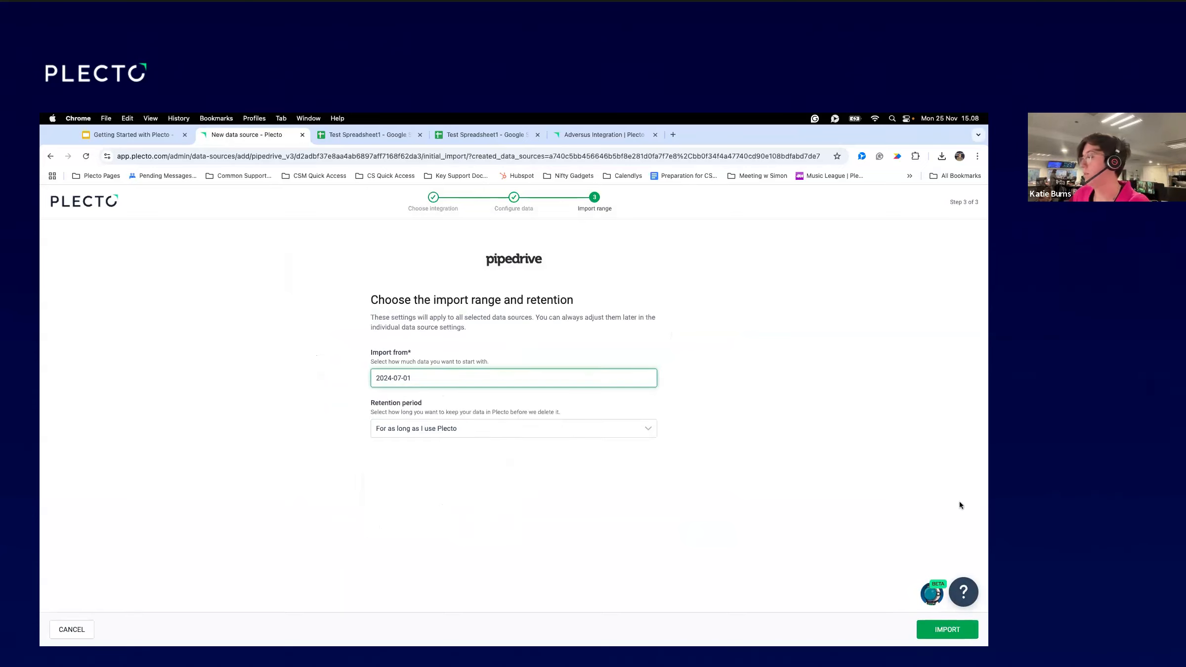
pyautogui.click(939, 626)
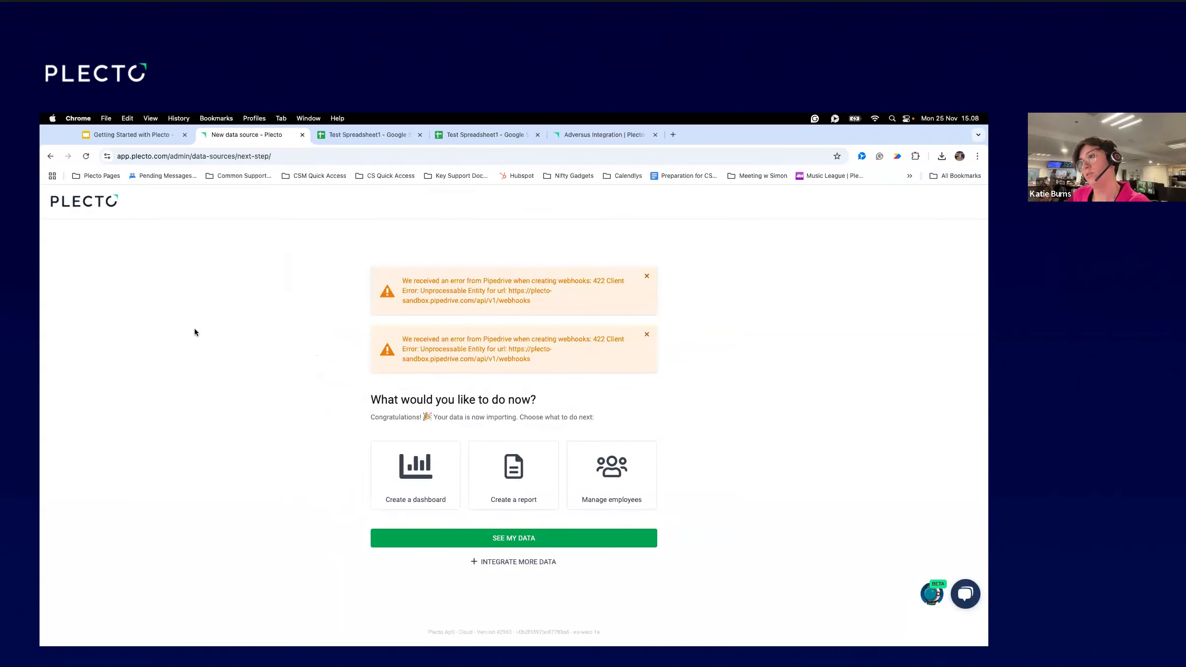
pyautogui.click(541, 538)
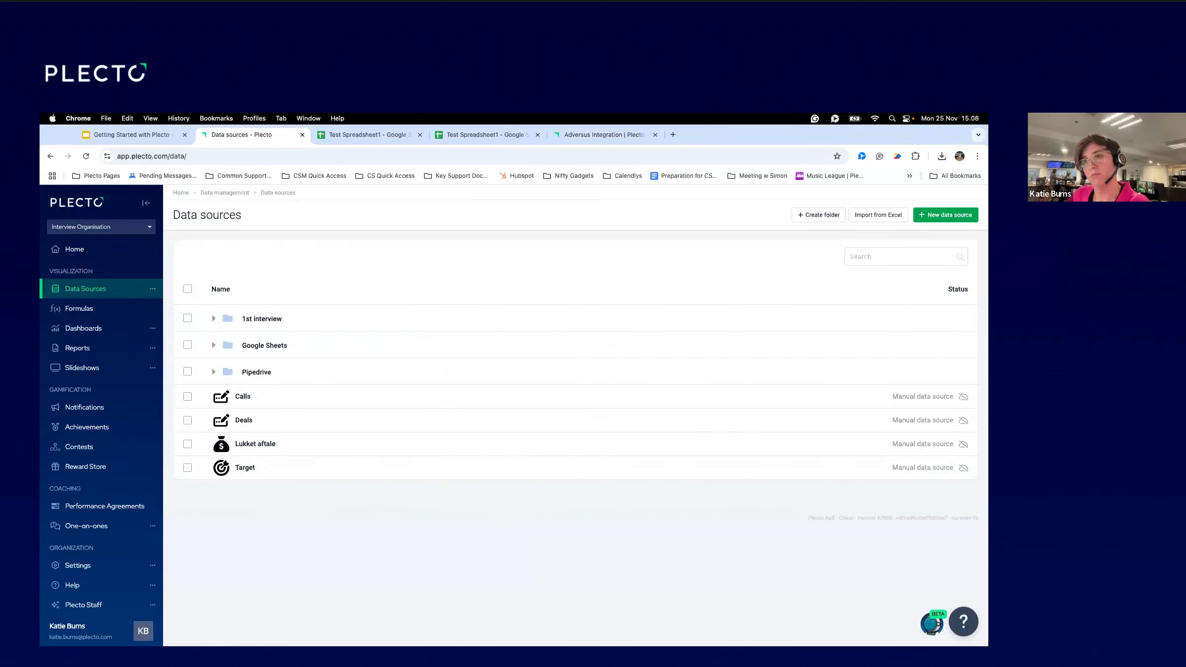
# Expand the Pipedrive folder, open Pipedrive Activities in a new tab, and view its import logs.
pyautogui.click(187, 372)
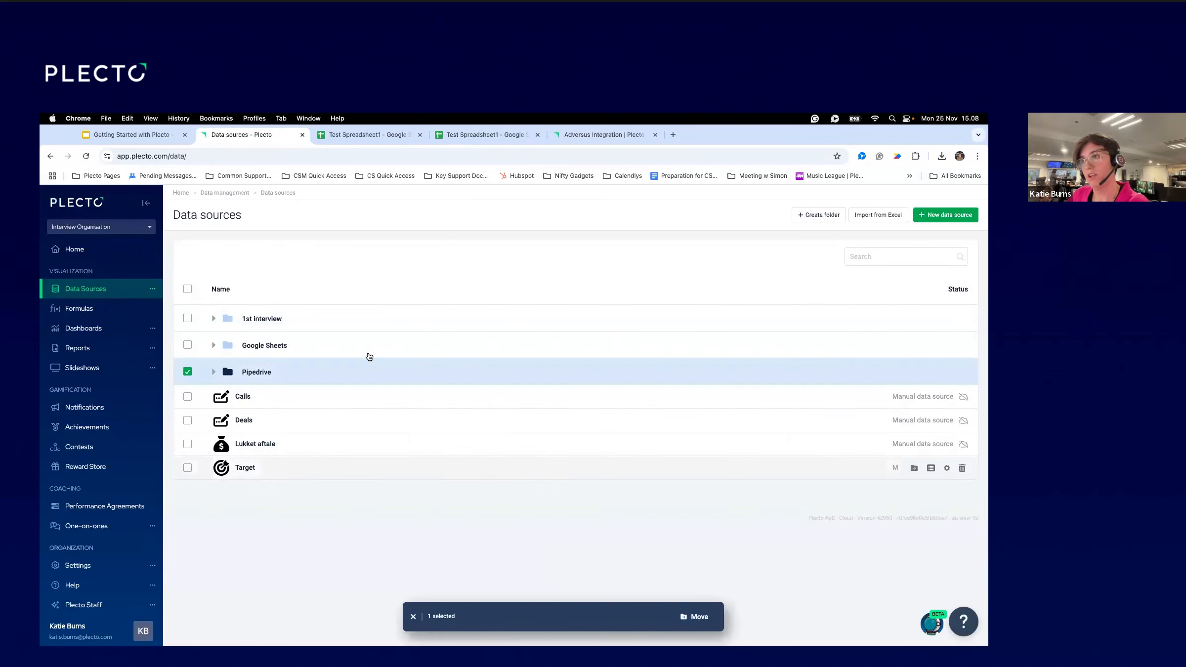
pyautogui.click(214, 372)
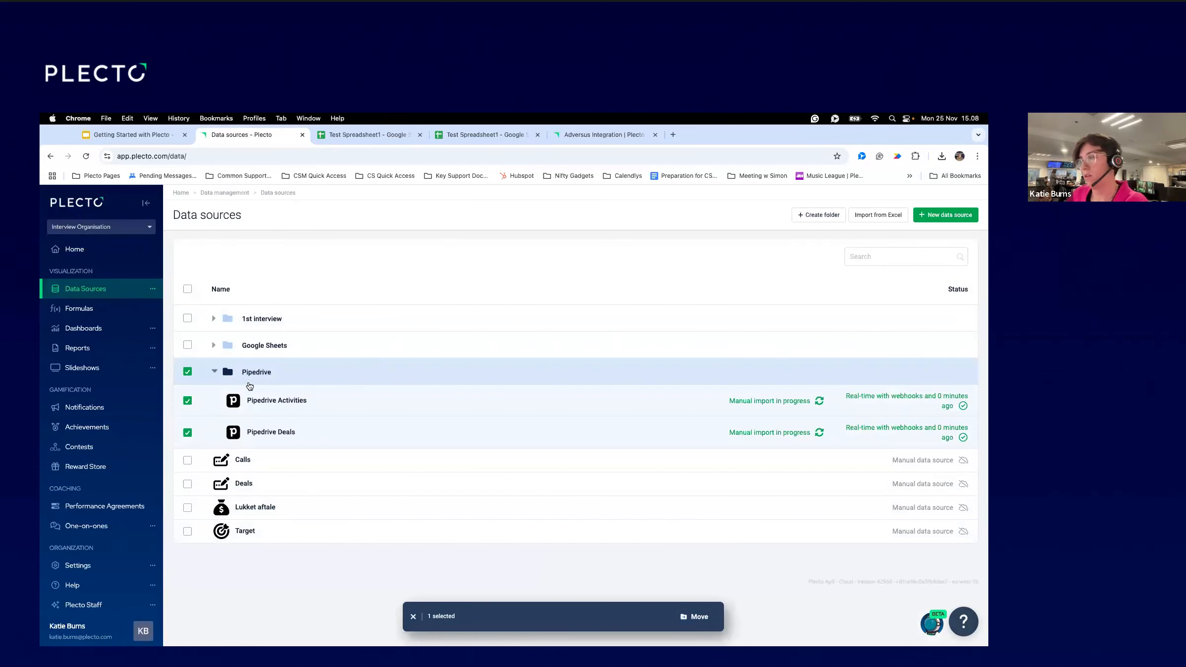
pyautogui.click(187, 372)
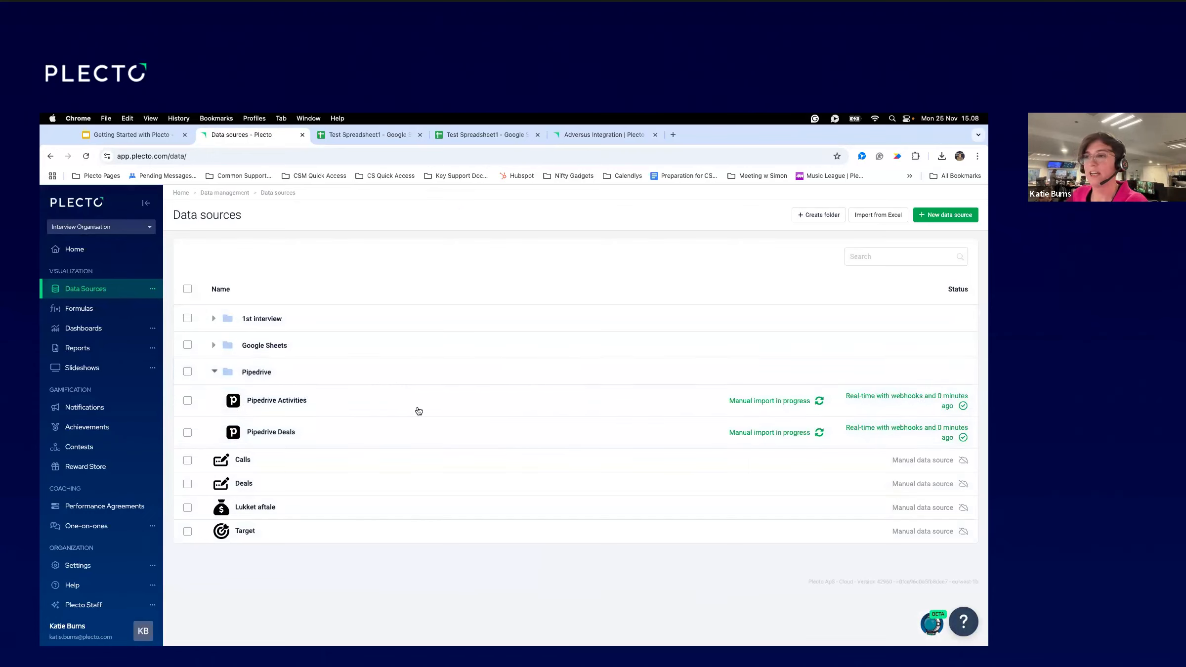
pyautogui.rightClick(263, 399)
pyautogui.click(341, 407)
pyautogui.click(406, 135)
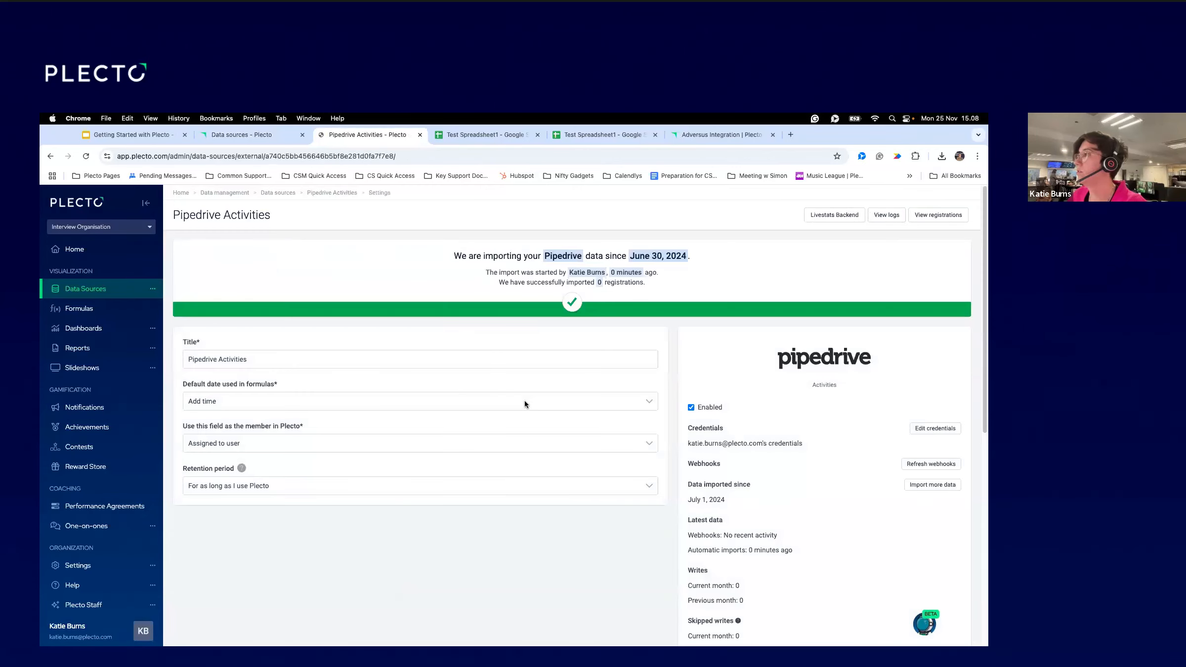
pyautogui.click(887, 215)
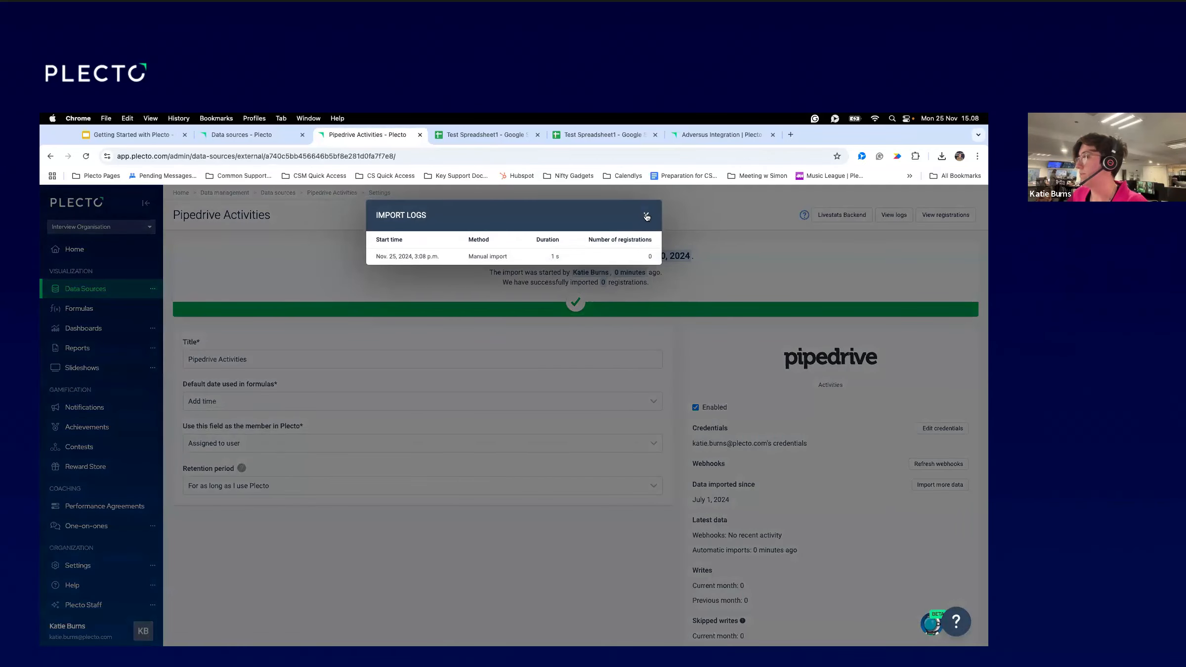
# Check the Pipedrive Activities import logs.
pyautogui.click(689, 278)
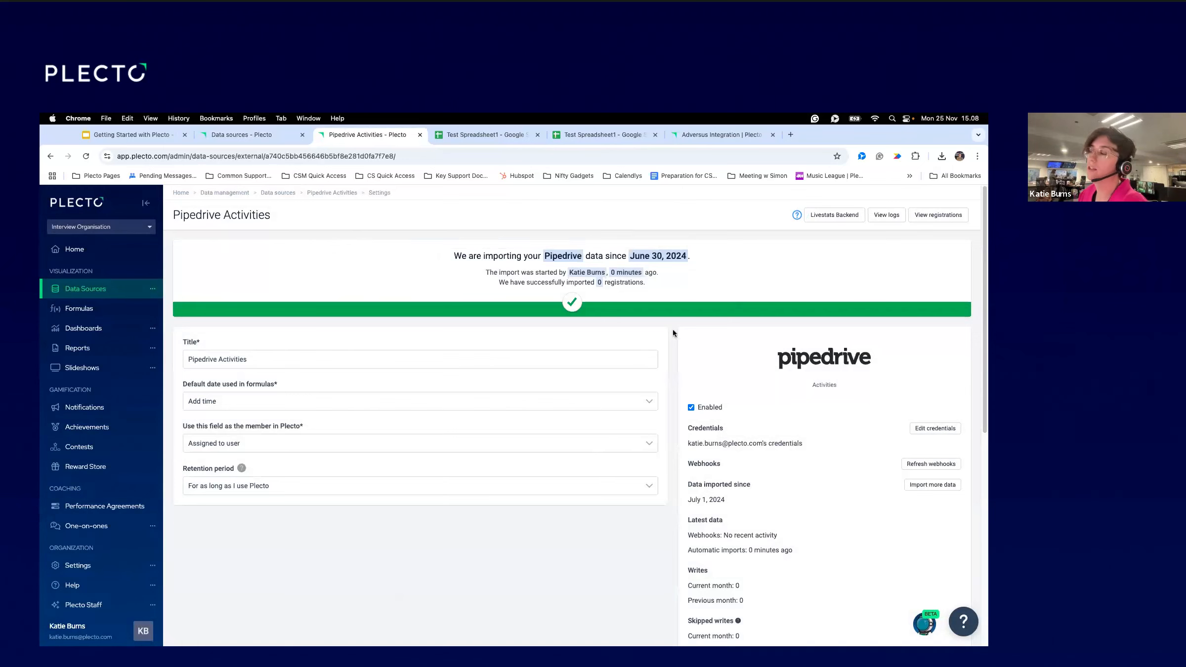
pyautogui.click(885, 215)
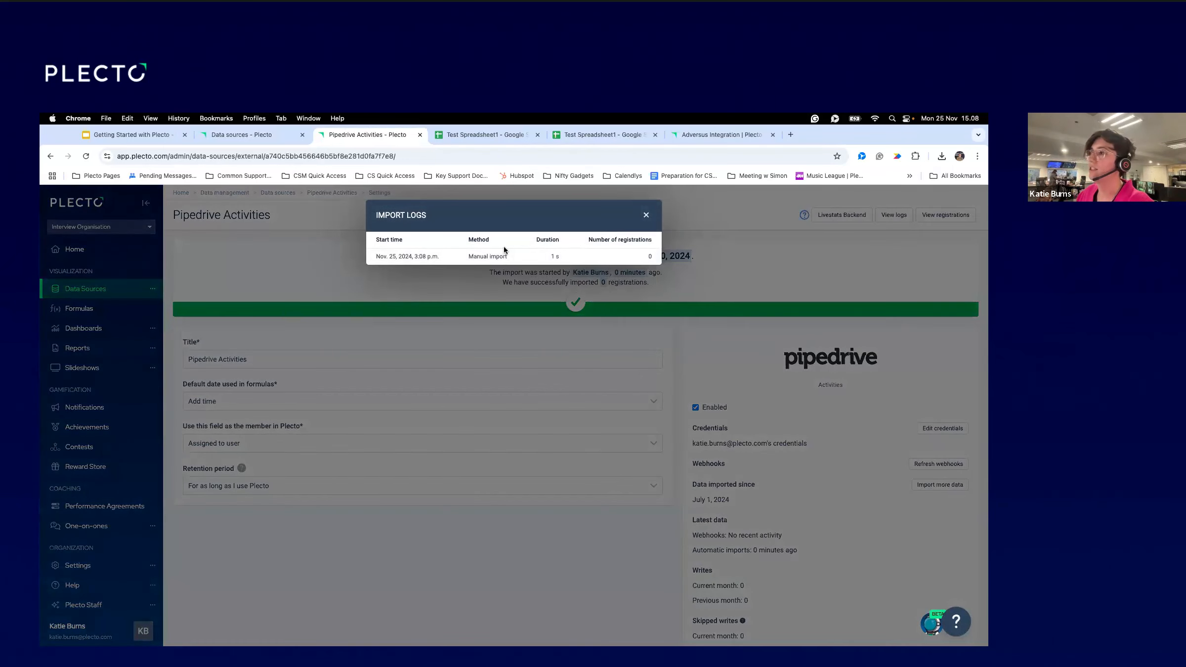
pyautogui.click(647, 217)
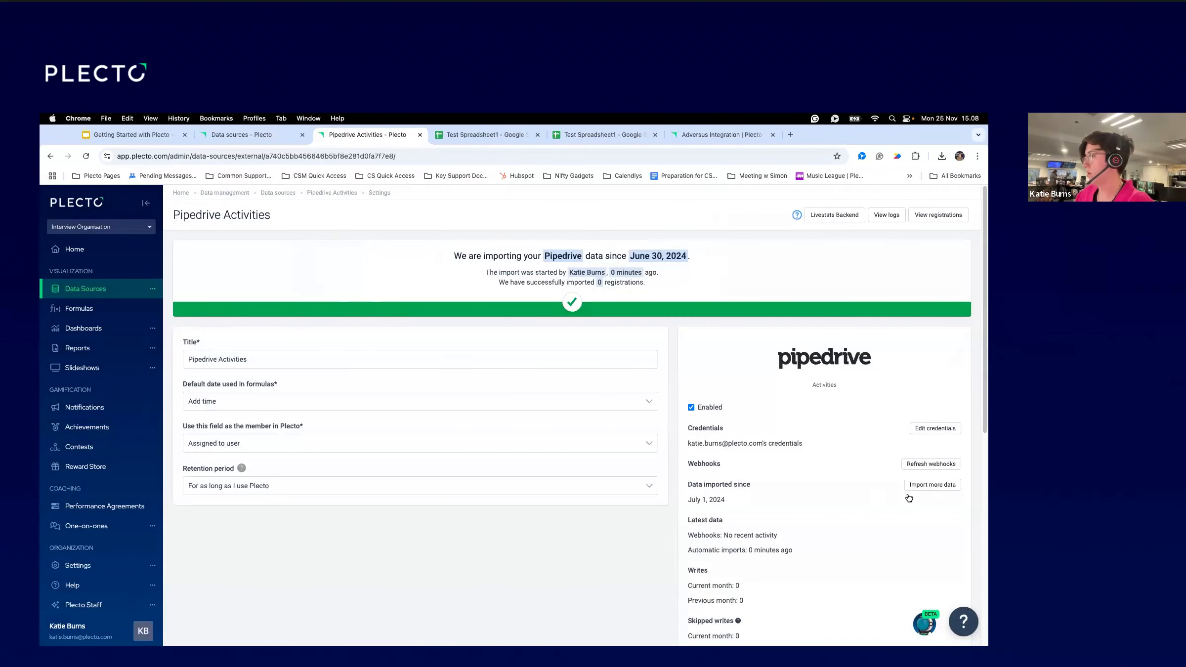
# Import more Pipedrive Activities data from 2024-06-01 to 2024-07-31.
pyautogui.click(929, 485)
pyautogui.click(416, 263)
pyautogui.click(386, 282)
pyautogui.click(386, 282)
pyautogui.click(386, 282)
pyautogui.click(386, 282)
pyautogui.click(386, 282)
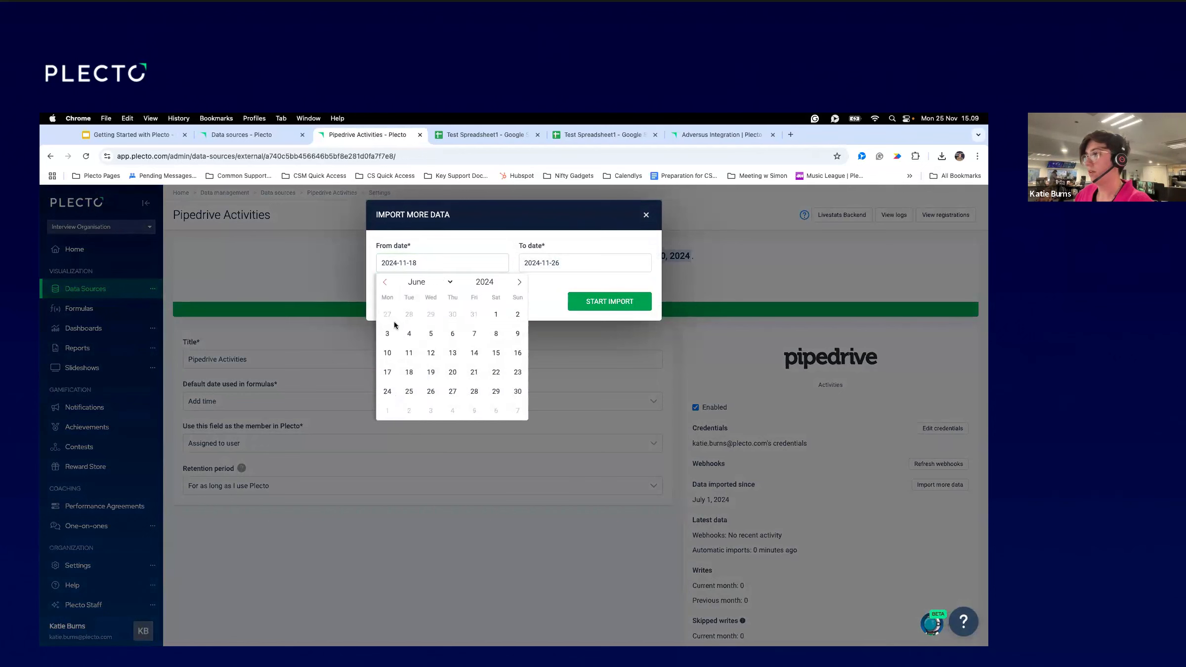
pyautogui.click(496, 314)
pyautogui.click(537, 266)
pyautogui.click(528, 282)
pyautogui.click(528, 282)
pyautogui.click(528, 282)
pyautogui.click(529, 283)
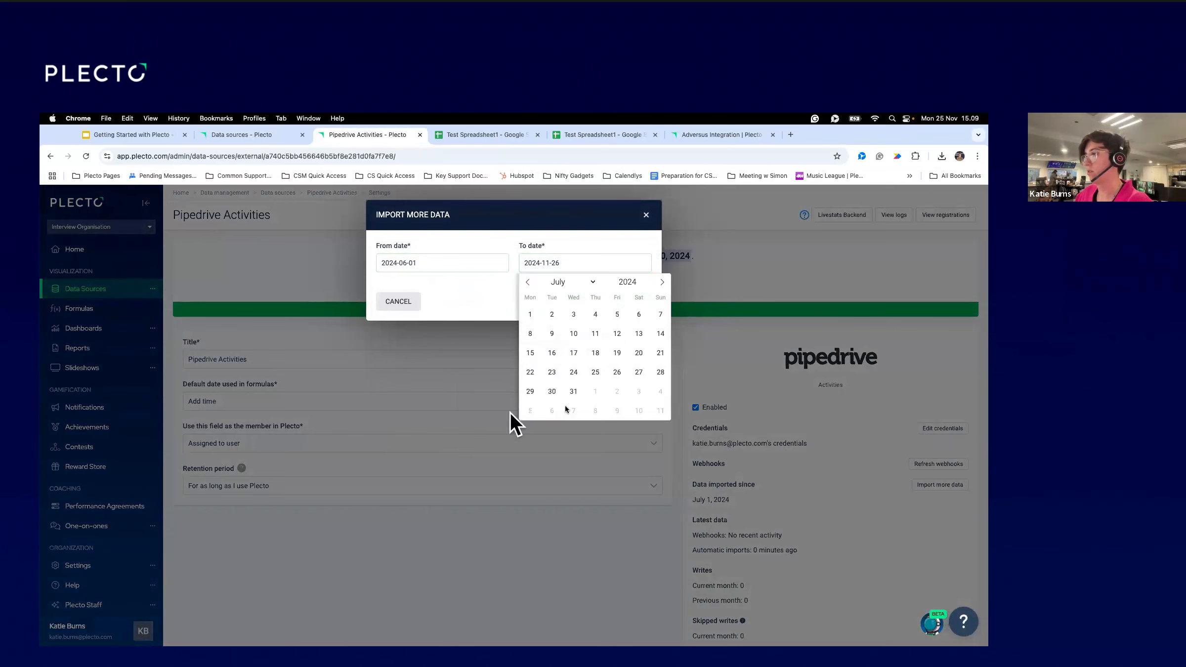
pyautogui.click(573, 392)
pyautogui.click(584, 303)
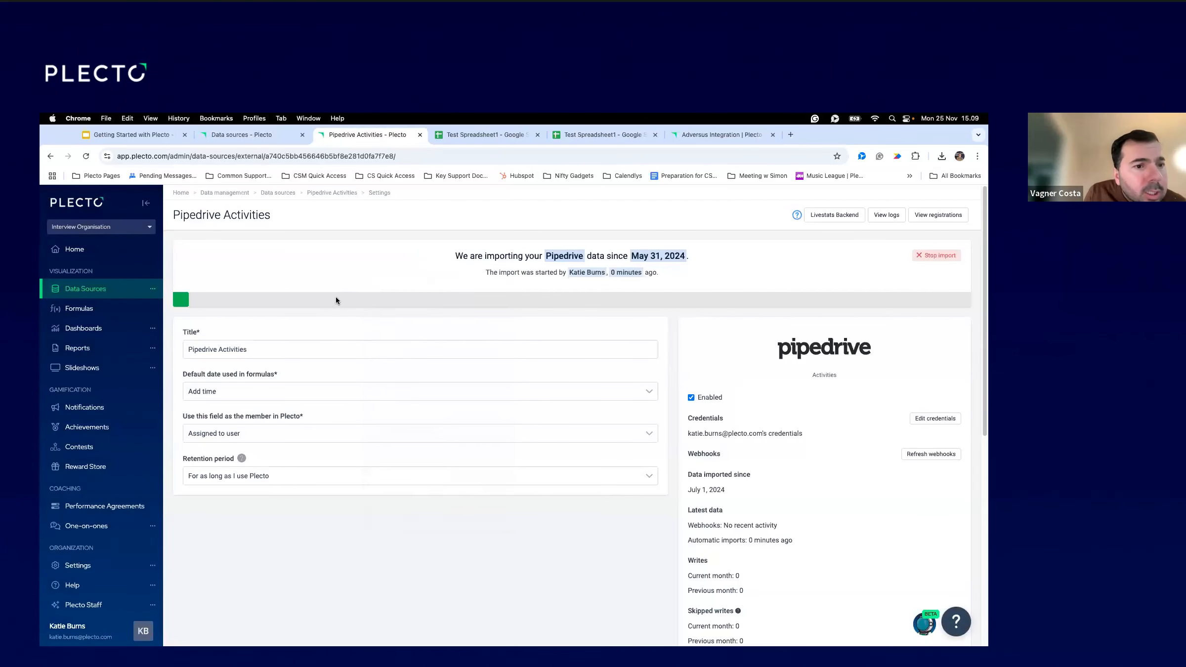
pyautogui.click(118, 228)
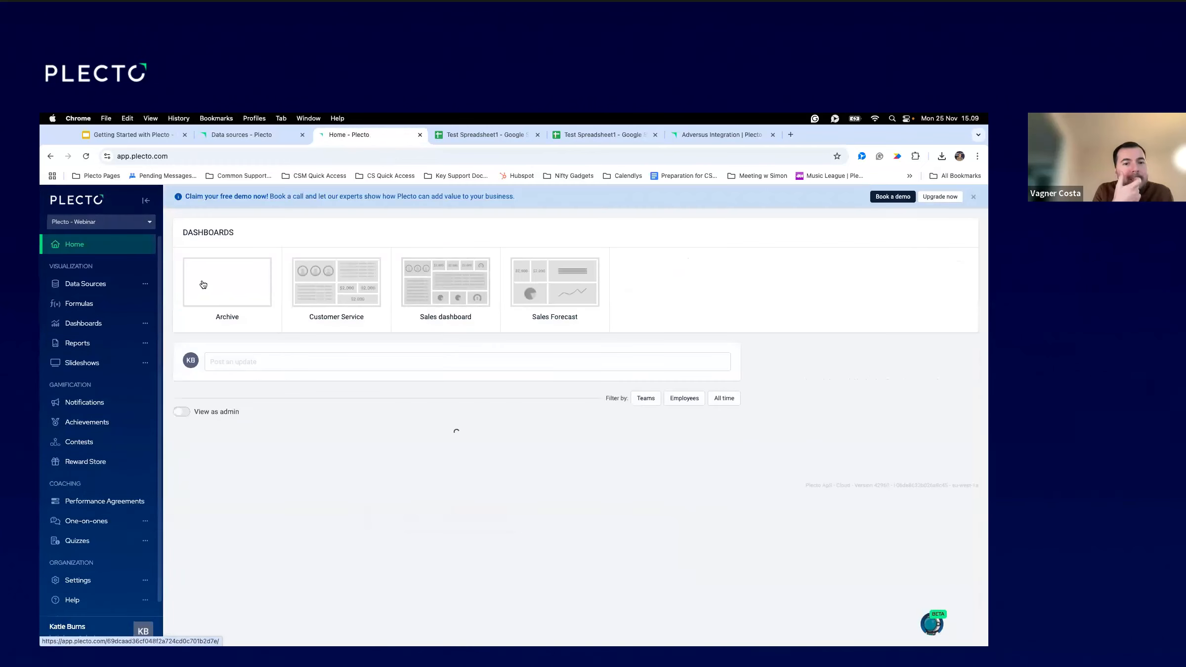
# In Plecto - Webinar, add a Pipedrive data source with saved credentials, importing Activities and Deals.
pyautogui.click(101, 286)
pyautogui.click(214, 342)
pyautogui.click(954, 244)
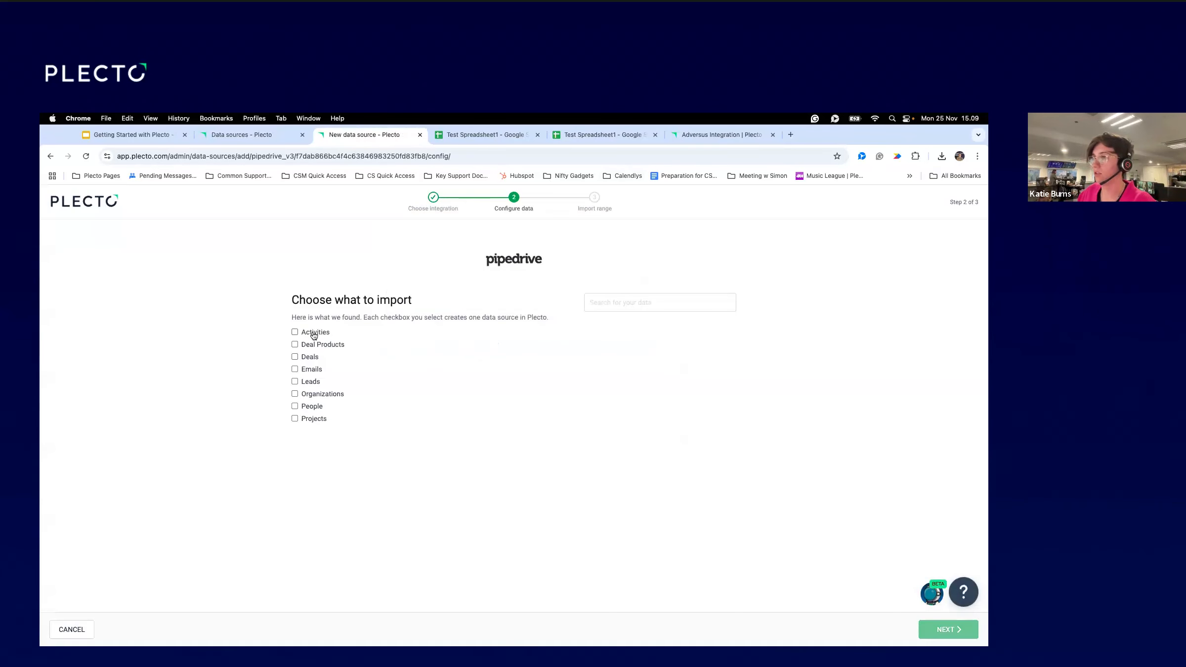
pyautogui.click(311, 333)
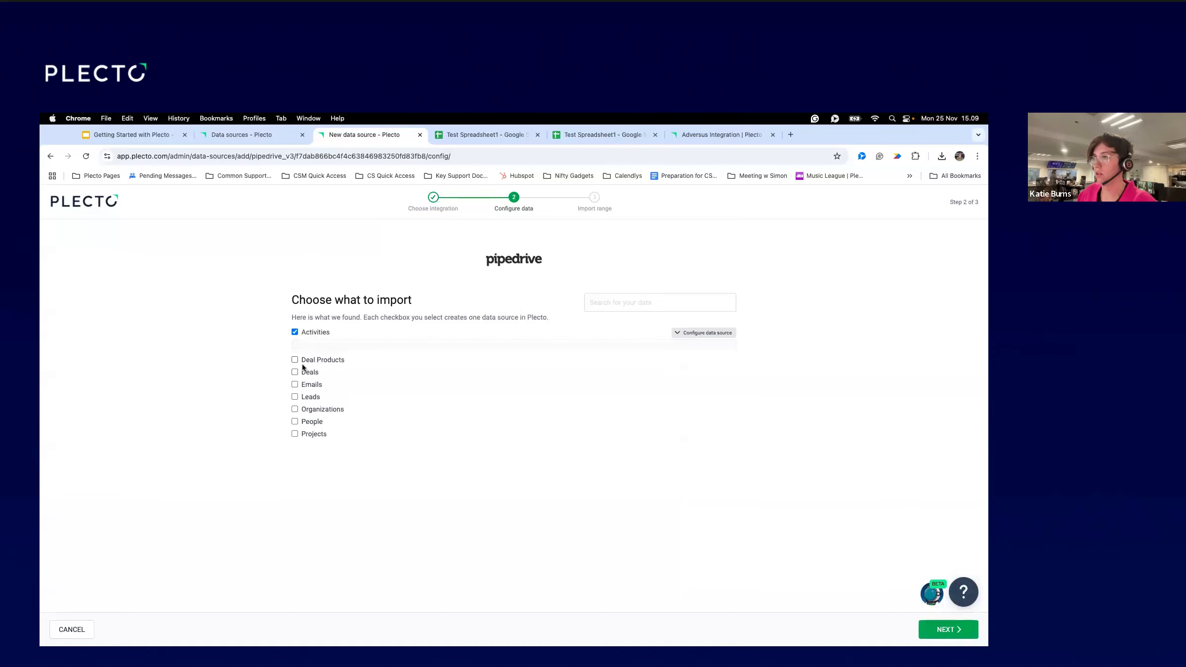
pyautogui.scroll(-6, 308, 462)
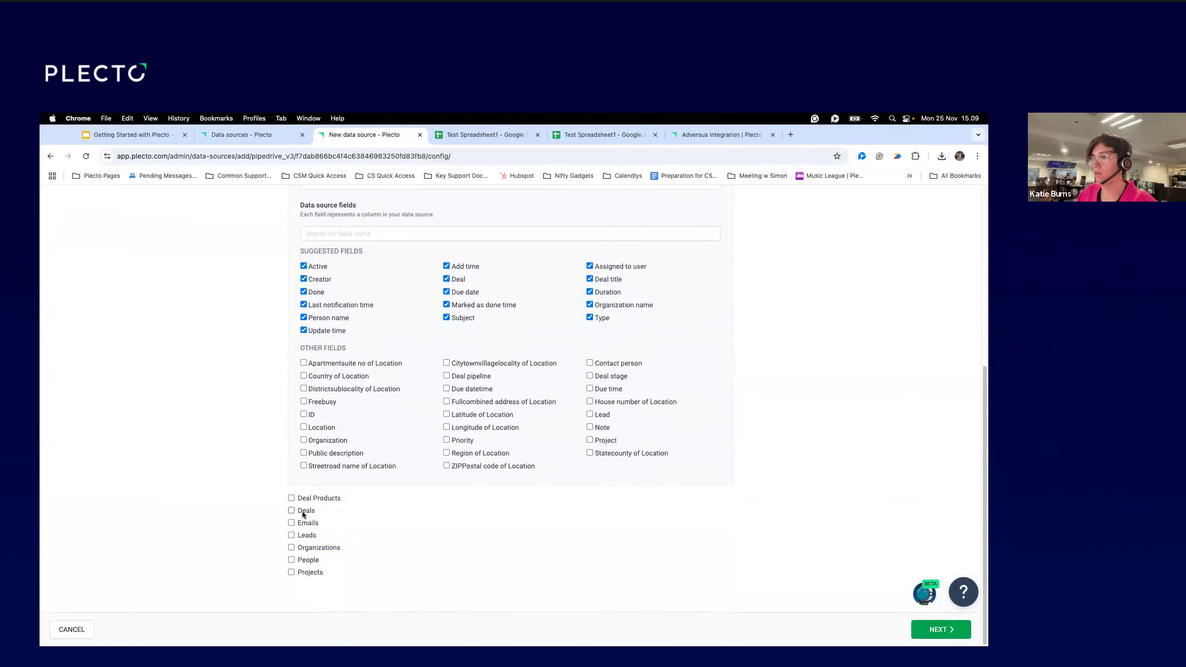
pyautogui.click(303, 512)
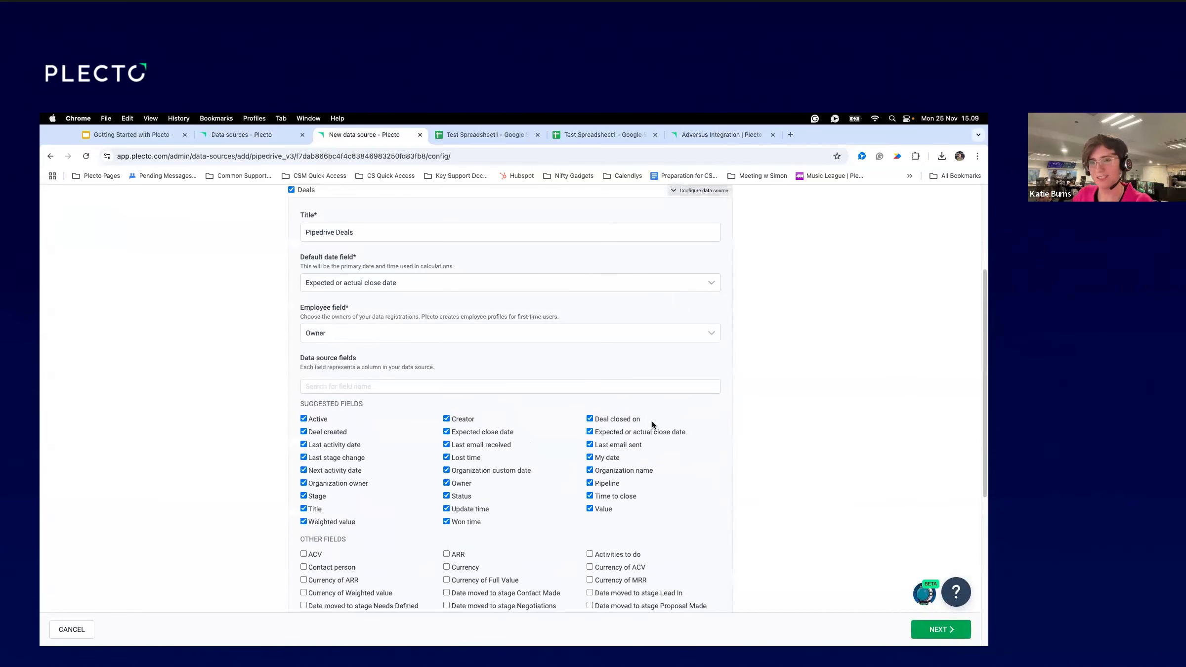
pyautogui.scroll(-6, 742, 501)
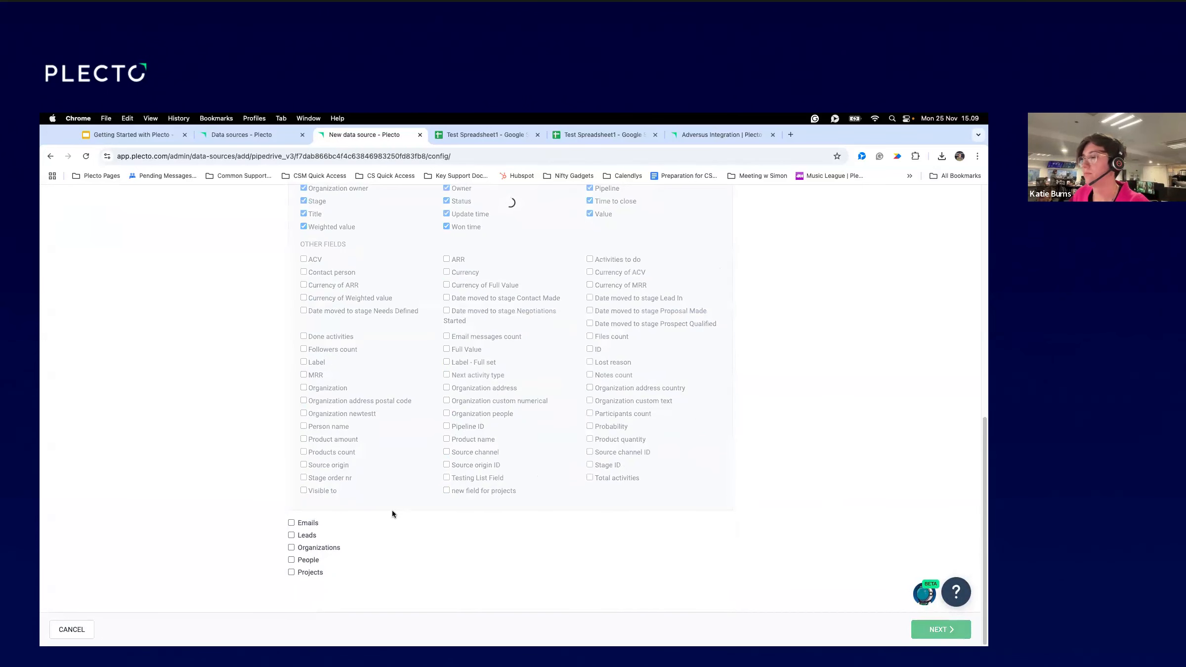
# Set Import from to 2024-07-01 and start the Pipedrive import.
pyautogui.click(416, 371)
pyautogui.click(376, 397)
pyautogui.click(376, 397)
pyautogui.click(376, 397)
pyautogui.click(376, 397)
pyautogui.click(510, 397)
pyautogui.click(379, 429)
pyautogui.click(919, 623)
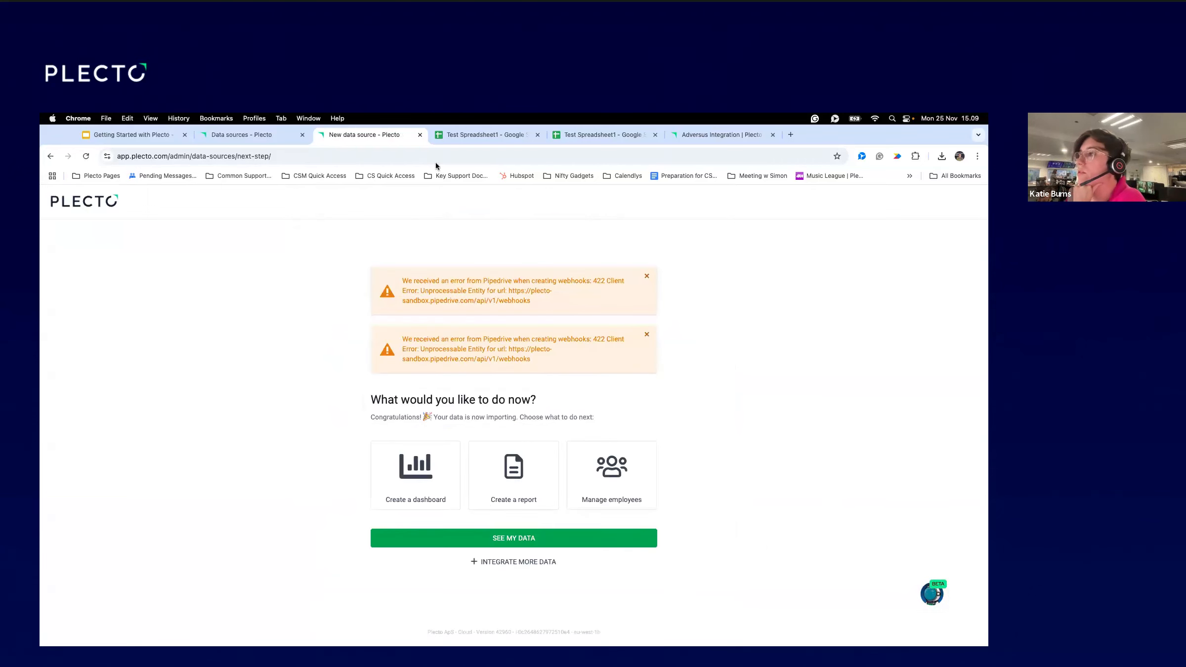
# Highlight both webhook error messages, then go back to the Plecto - Webinar home page.
pyautogui.moveTo(532, 301); pyautogui.dragTo(365, 283)
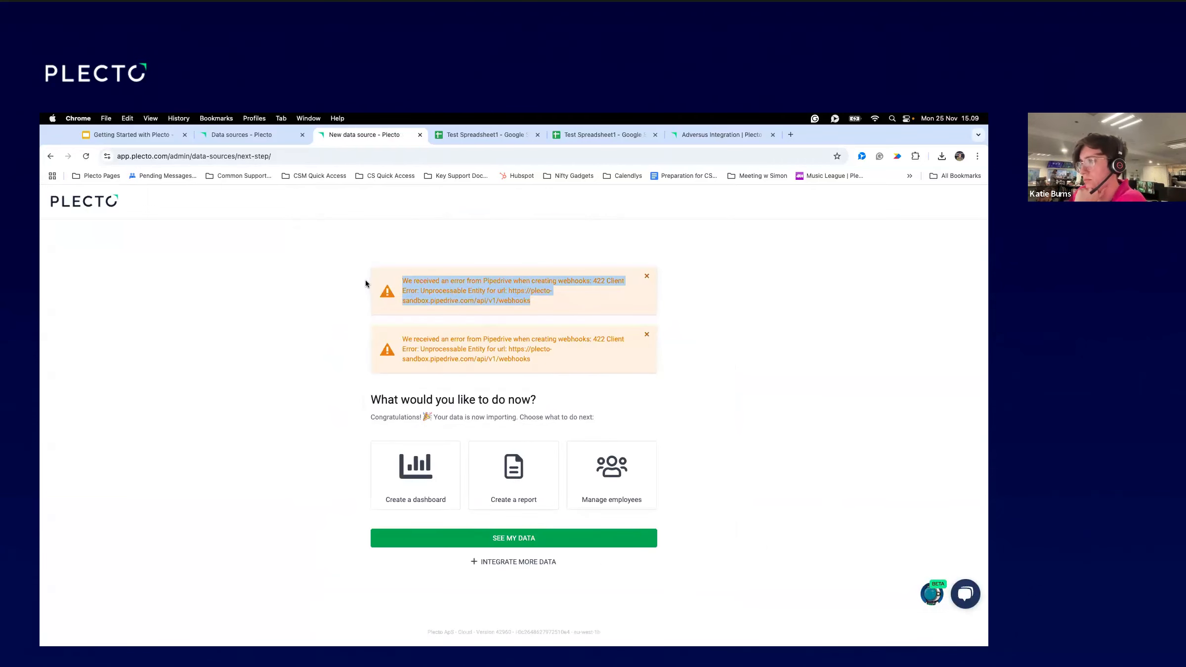
pyautogui.moveTo(547, 362); pyautogui.dragTo(411, 283)
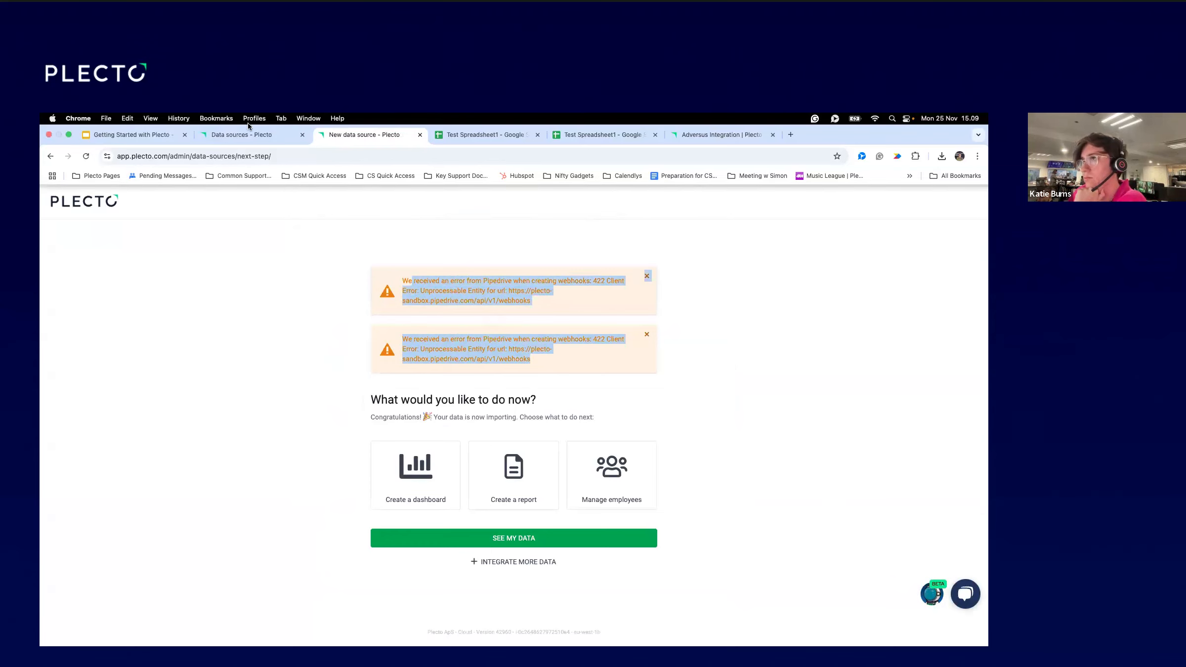
pyautogui.click(527, 354)
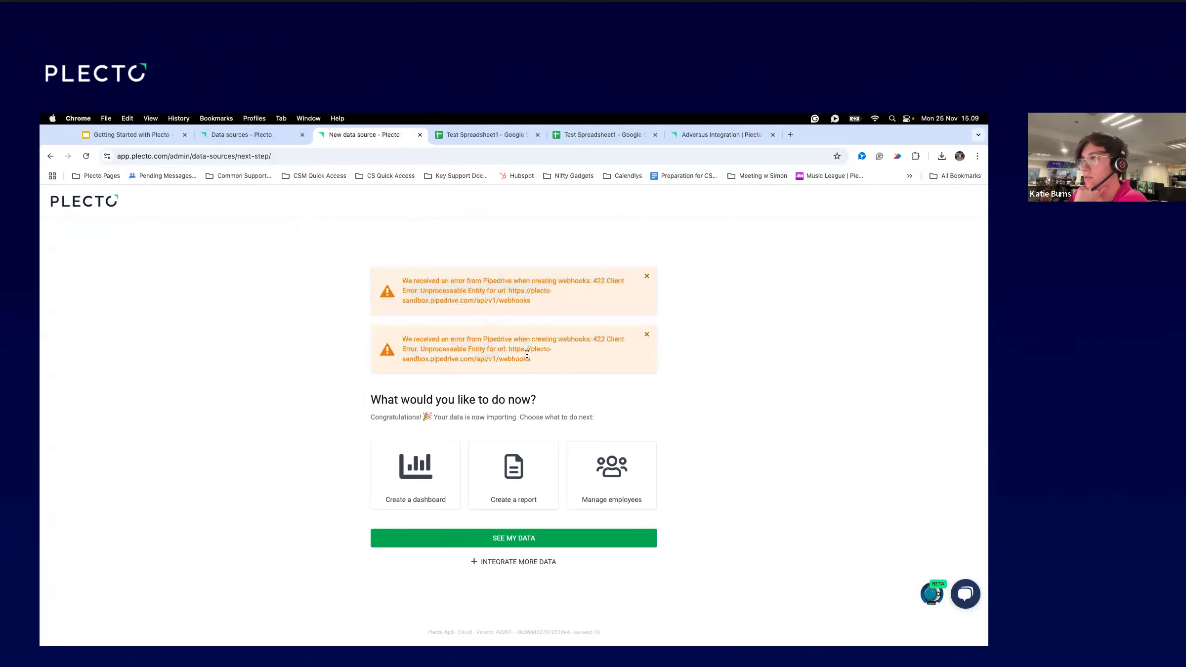
pyautogui.moveTo(530, 362); pyautogui.dragTo(353, 268)
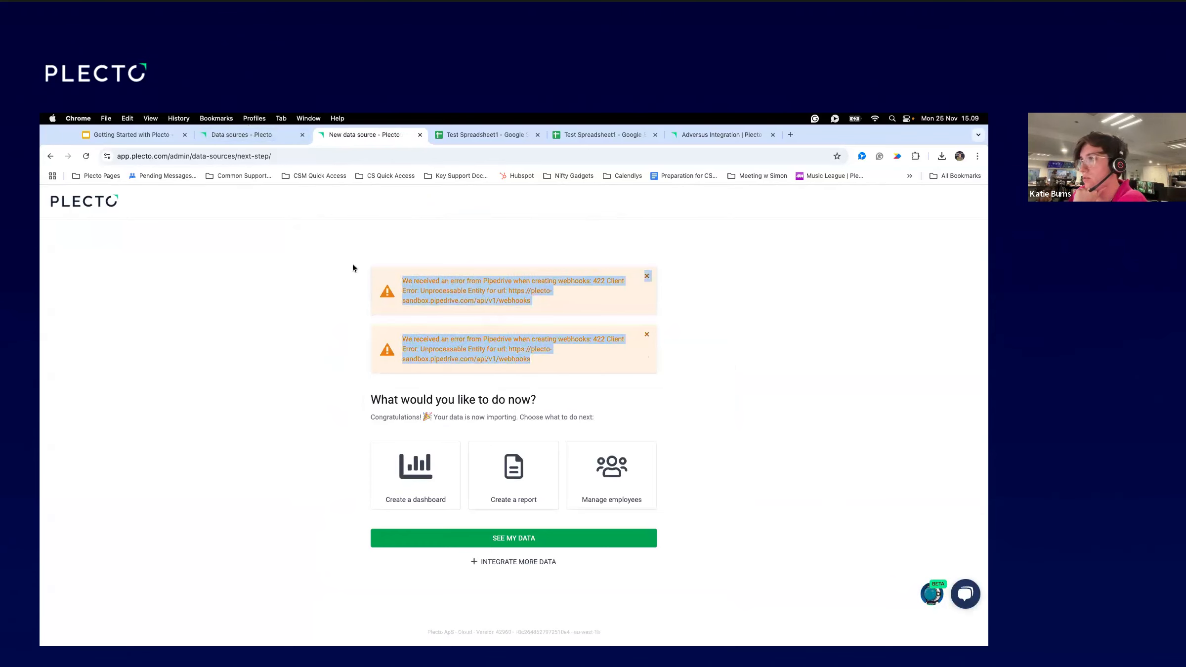
pyautogui.click(81, 209)
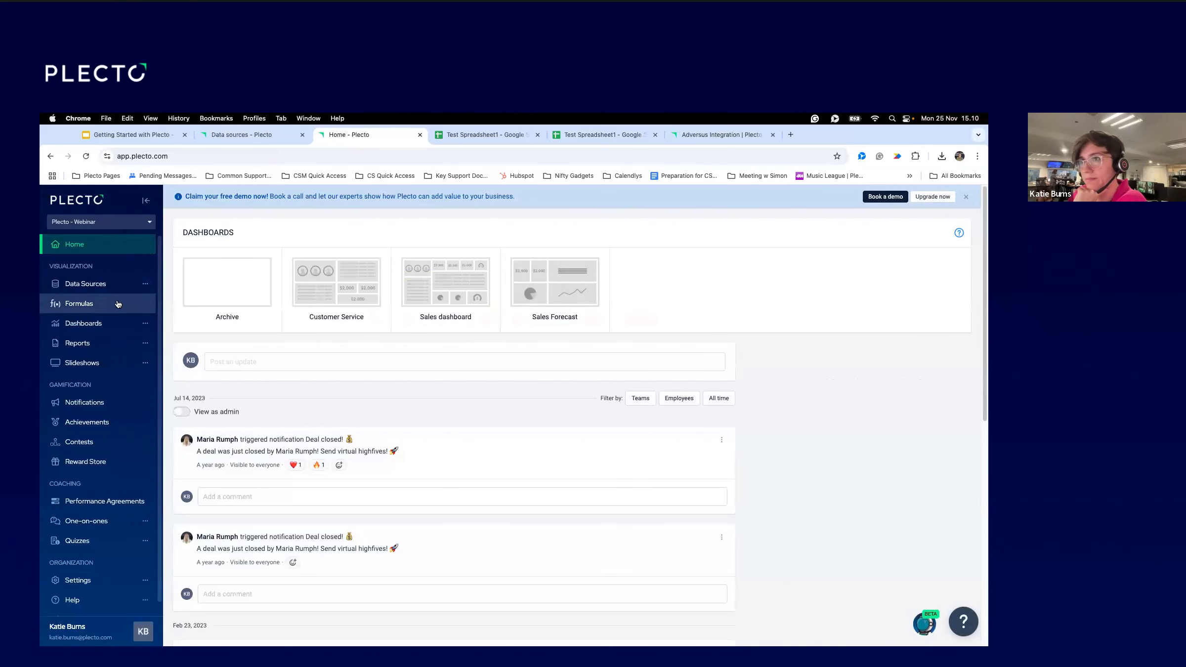
pyautogui.click(113, 289)
pyautogui.click(214, 369)
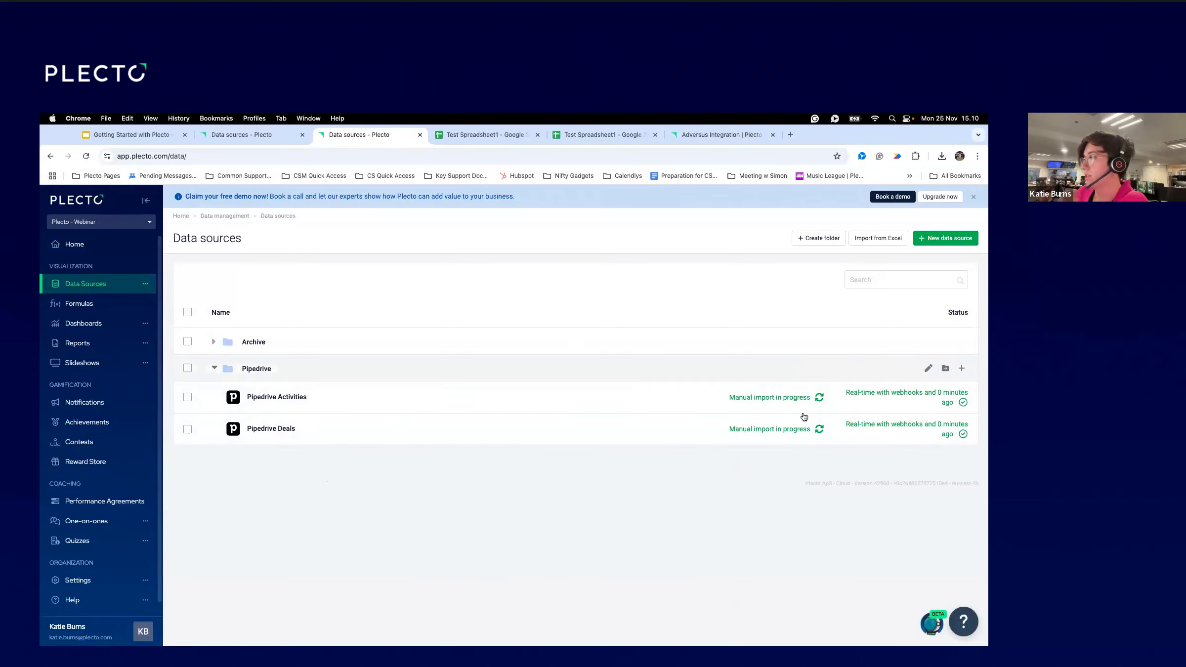
pyautogui.click(211, 343)
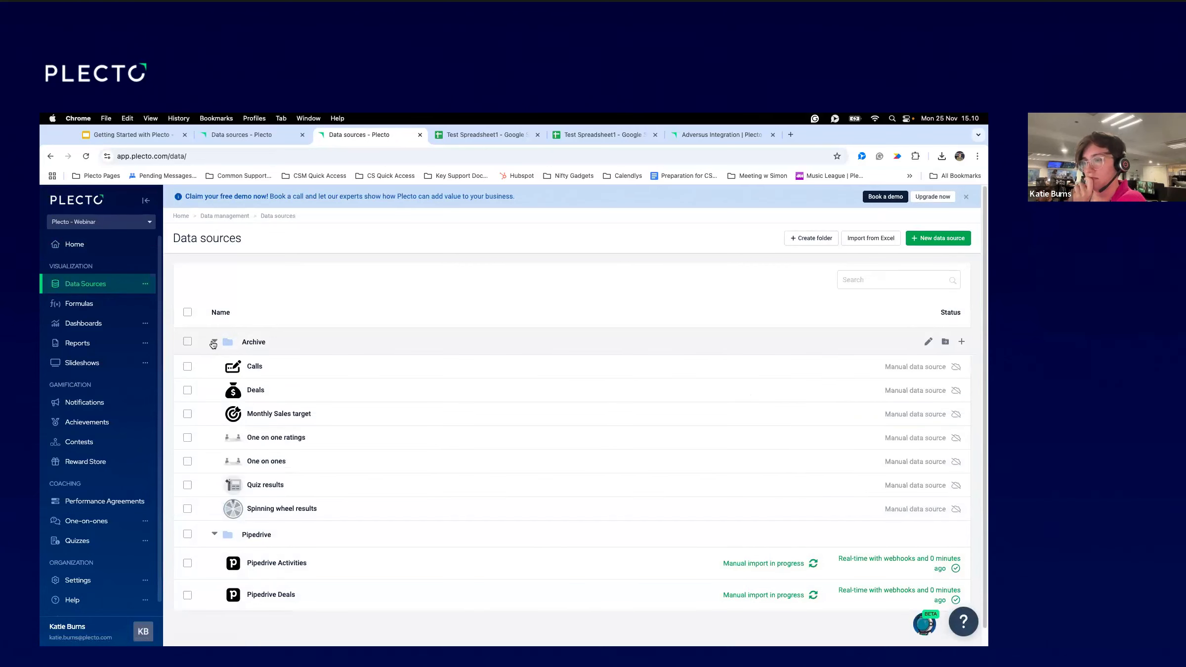
pyautogui.scroll(-1, 346, 561)
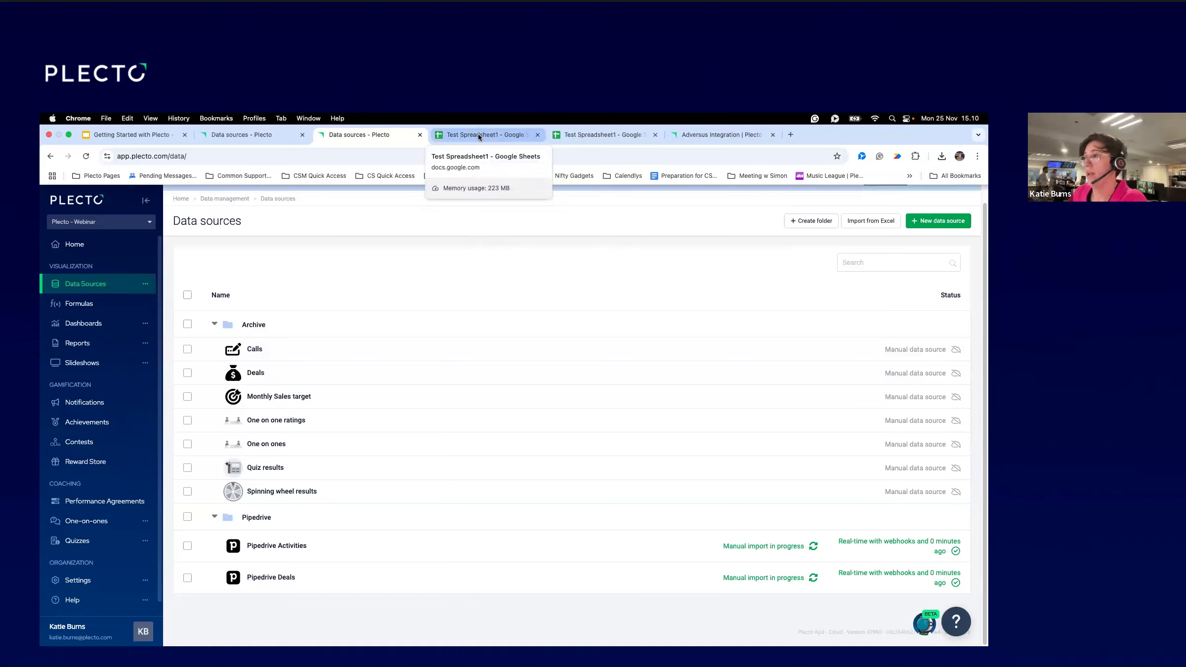
# In Test Spreadsheet1, inspect an employee name in column B and the date in A2.
pyautogui.click(478, 134)
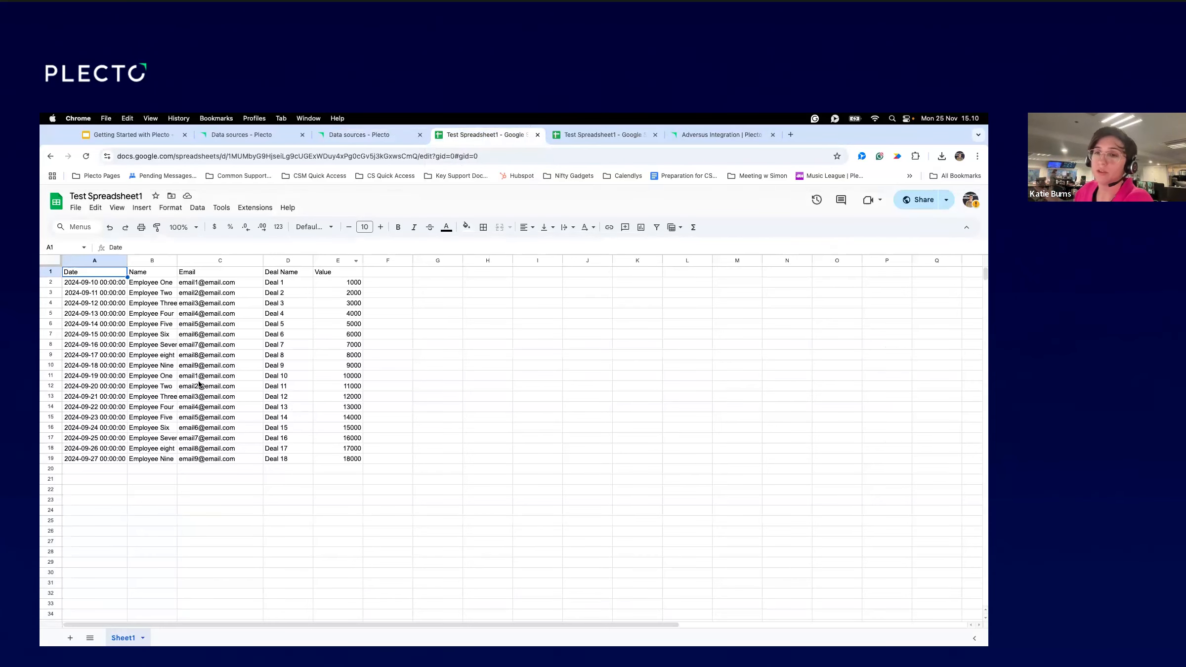
pyautogui.click(173, 357)
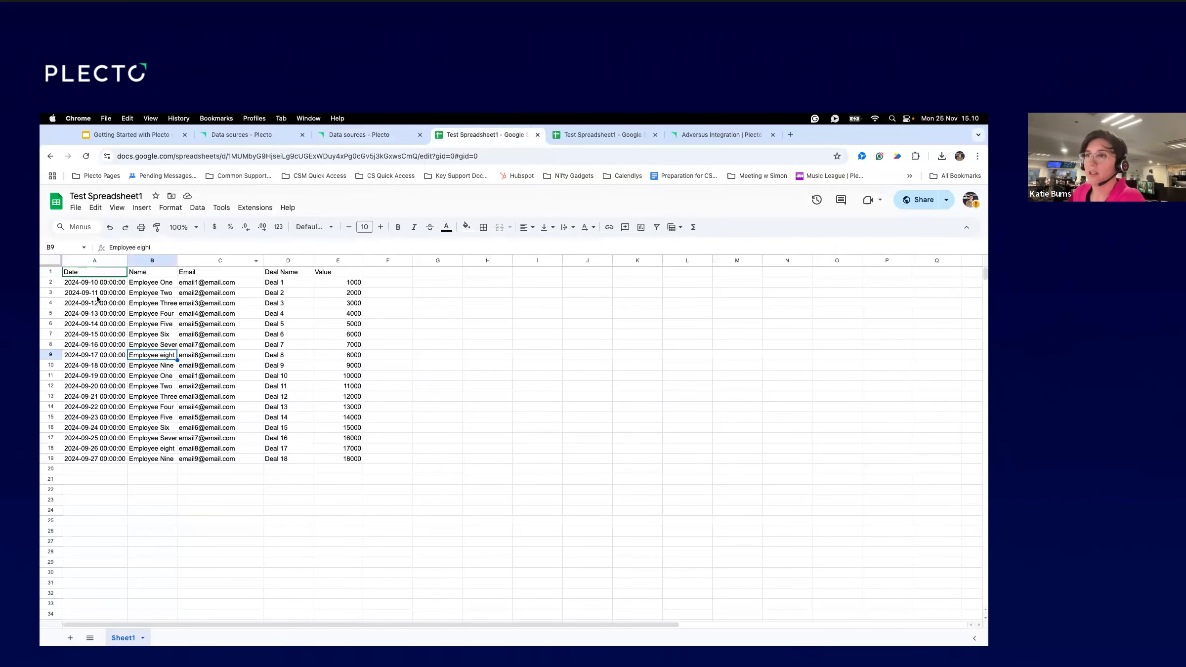
pyautogui.click(85, 287)
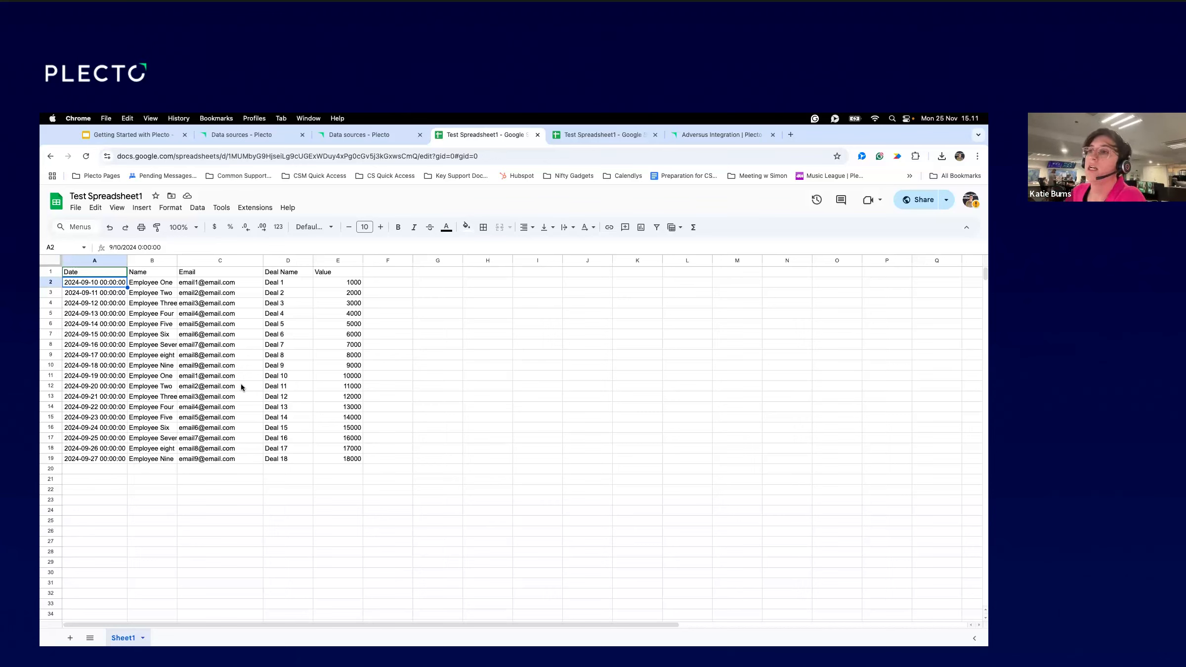
# Select the Email column's addresses (C2:C18) and header, then return to Plecto's data sources.
pyautogui.click(207, 283)
pyautogui.moveTo(206, 286); pyautogui.dragTo(213, 443)
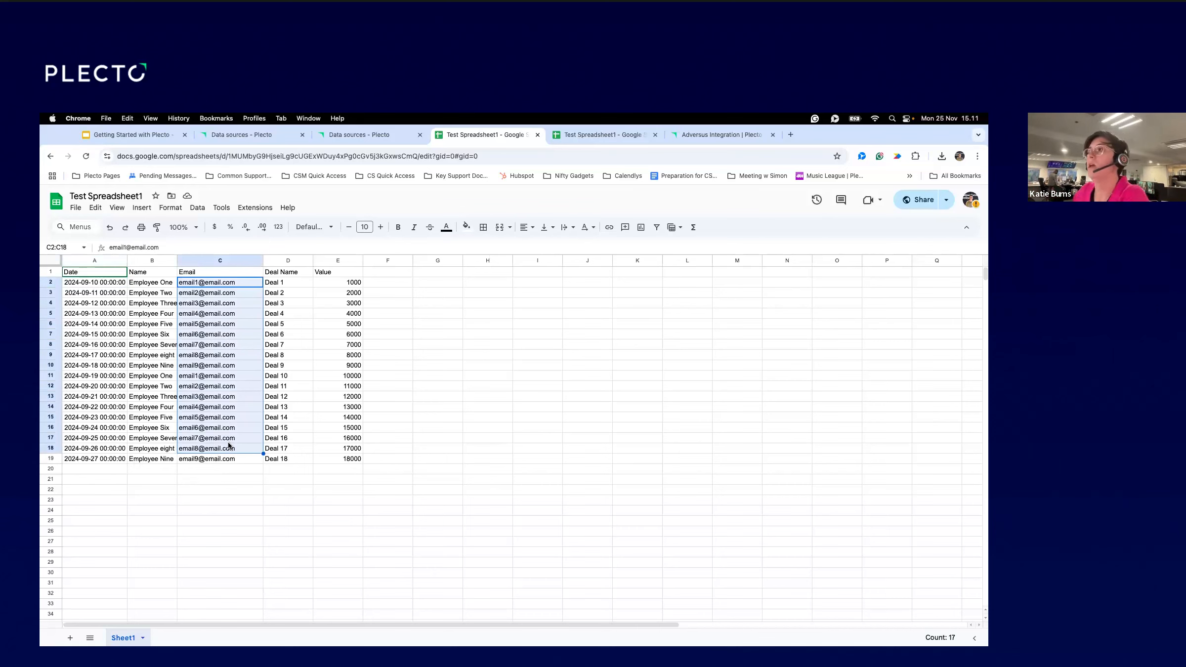
pyautogui.click(194, 377)
pyautogui.moveTo(217, 275); pyautogui.dragTo(208, 461)
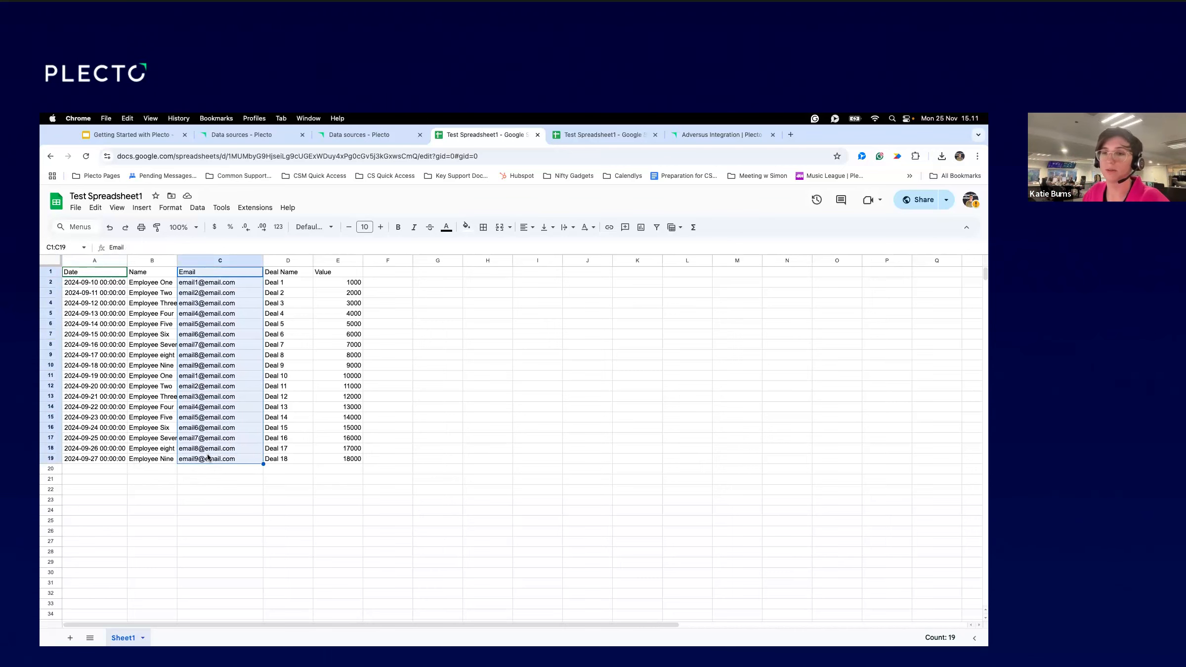
pyautogui.click(357, 131)
# Start a new data source and choose the Google Sheets integration by searching 'Google'.
pyautogui.click(937, 222)
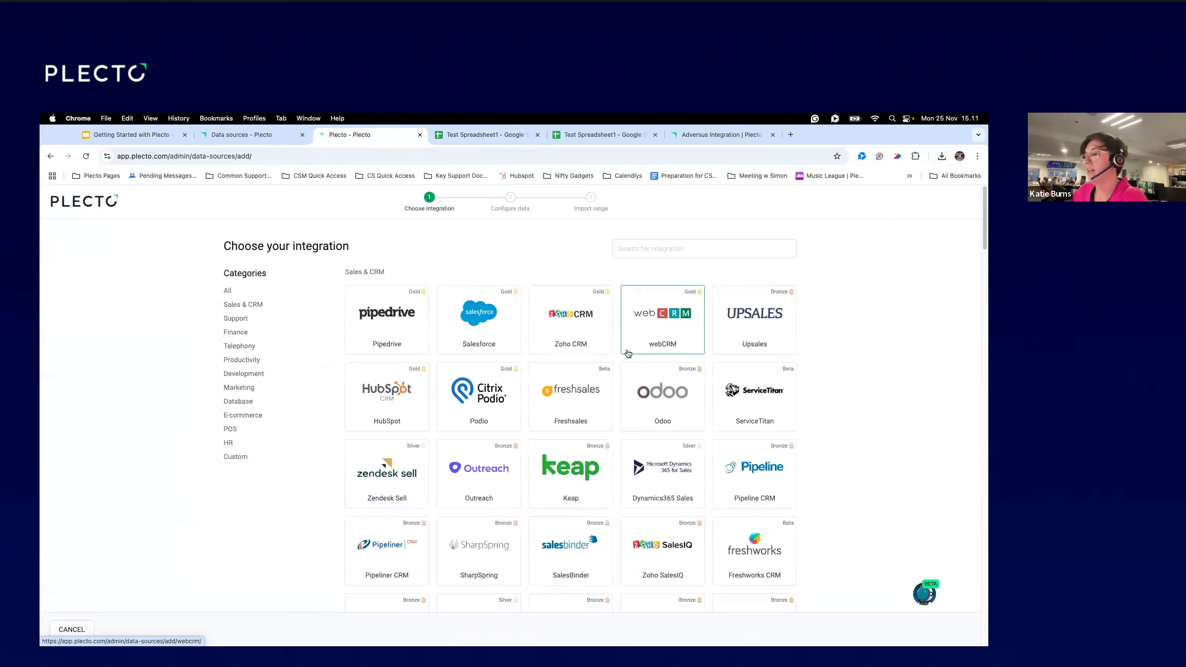
pyautogui.click(674, 250)
pyautogui.write('Google')
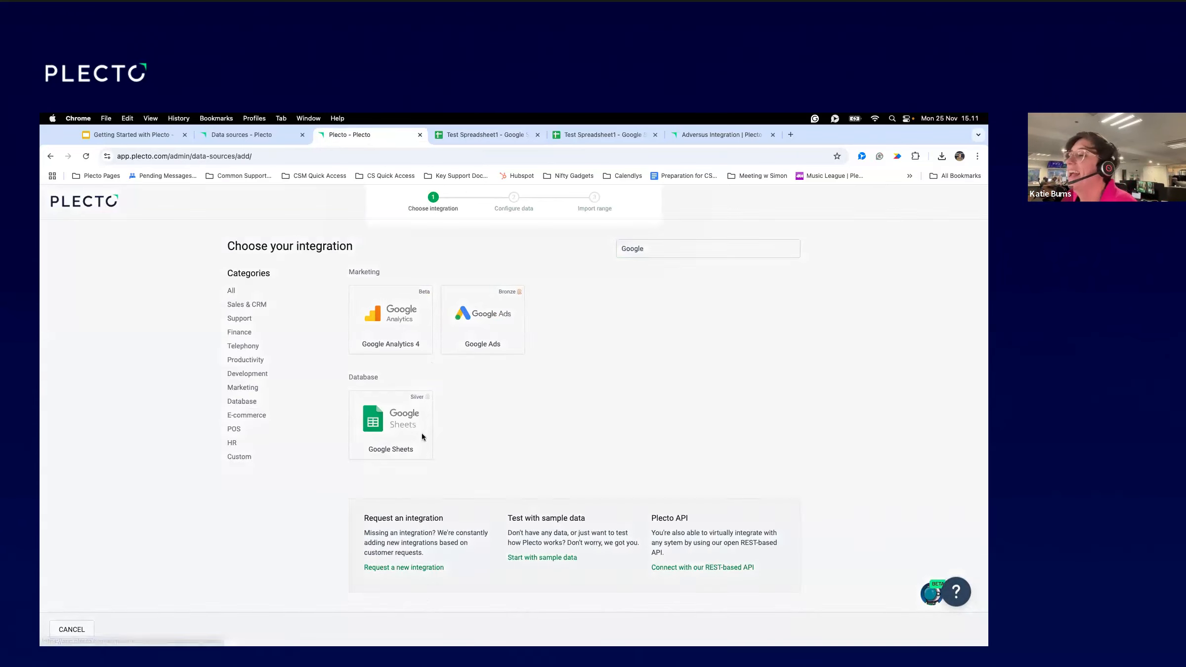
pyautogui.click(421, 433)
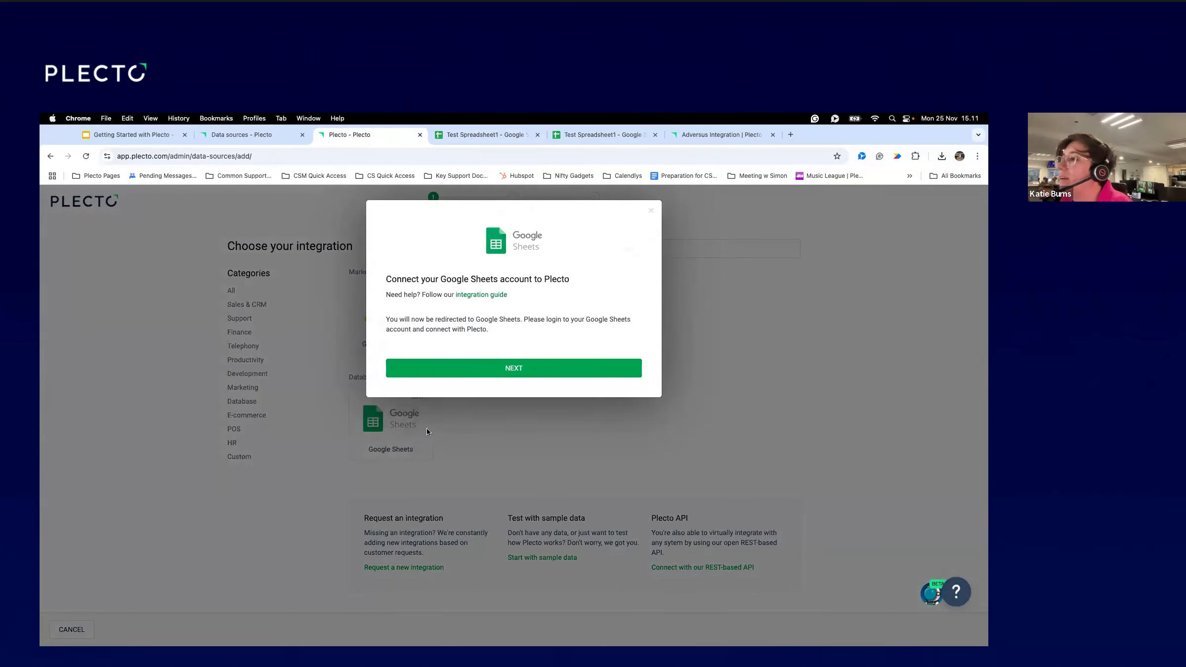
# Connect and allow the Google account, then search the file picker for 'Test'.
pyautogui.click(493, 366)
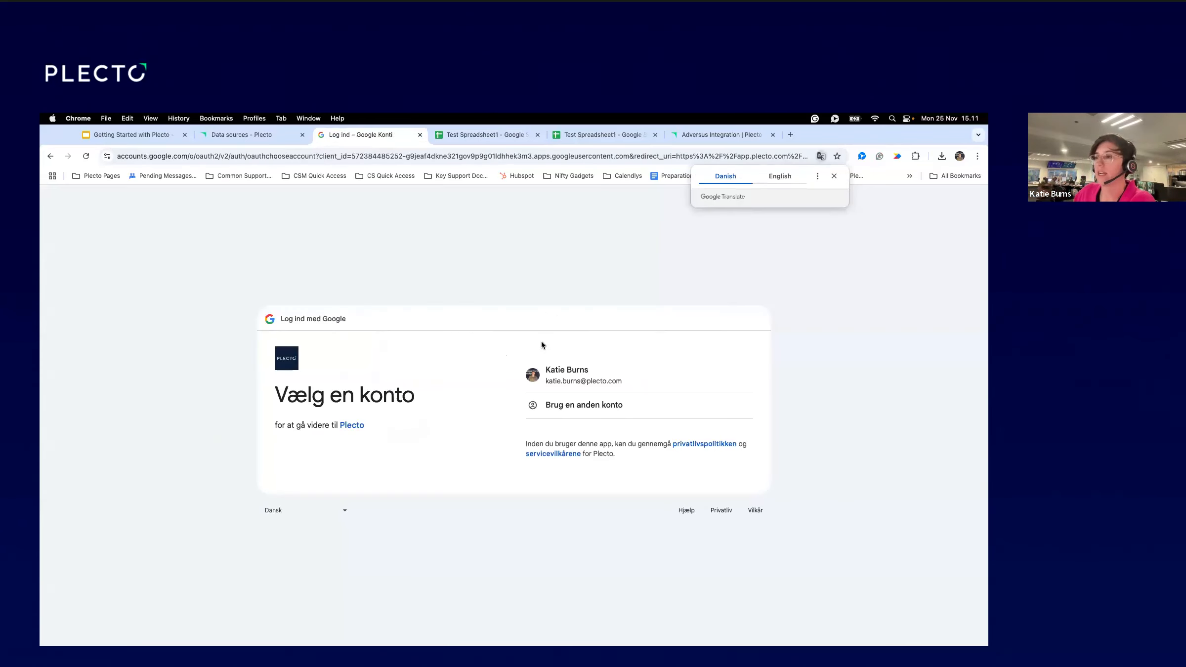
pyautogui.click(633, 378)
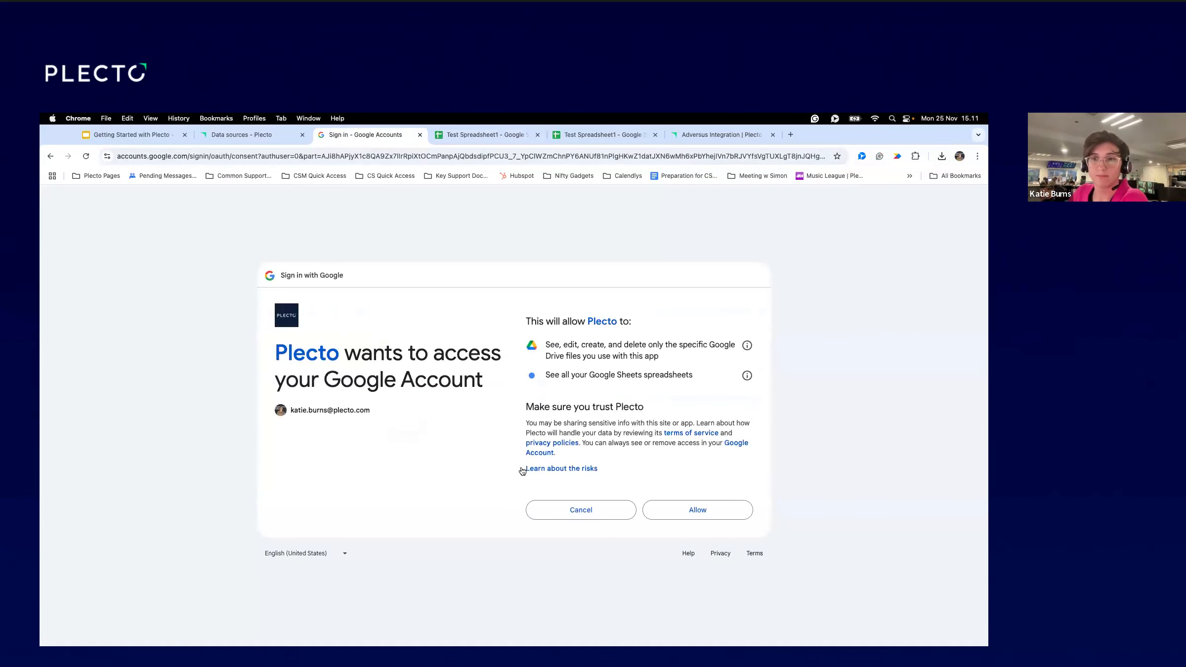
pyautogui.click(695, 510)
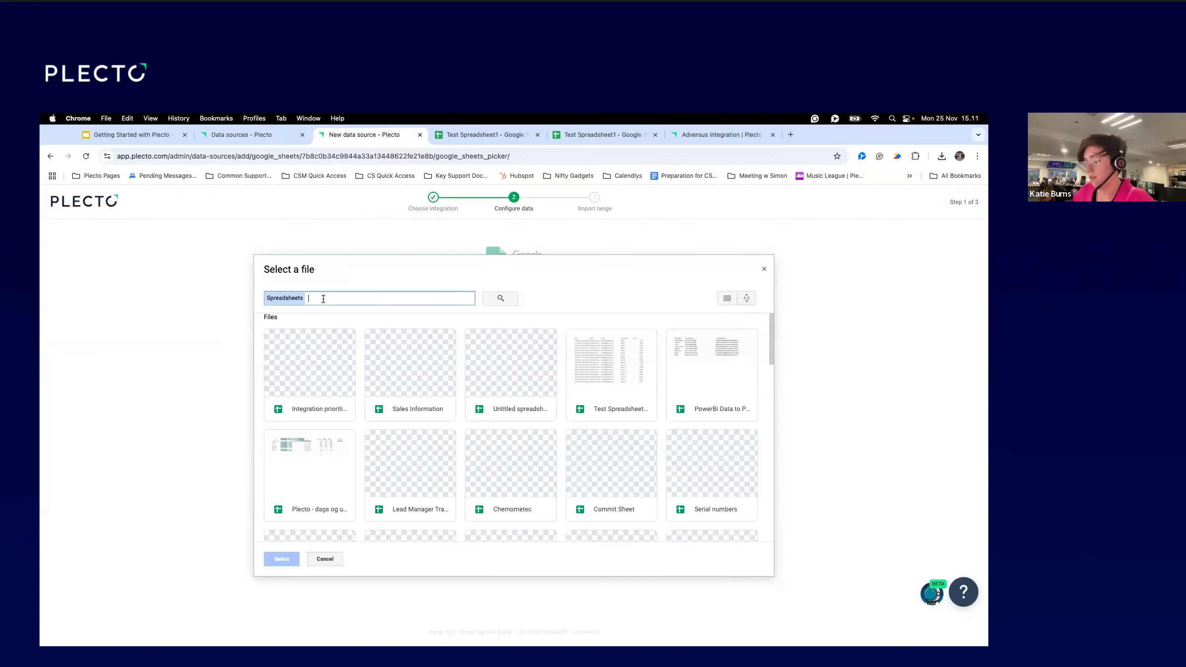
pyautogui.write('Test')
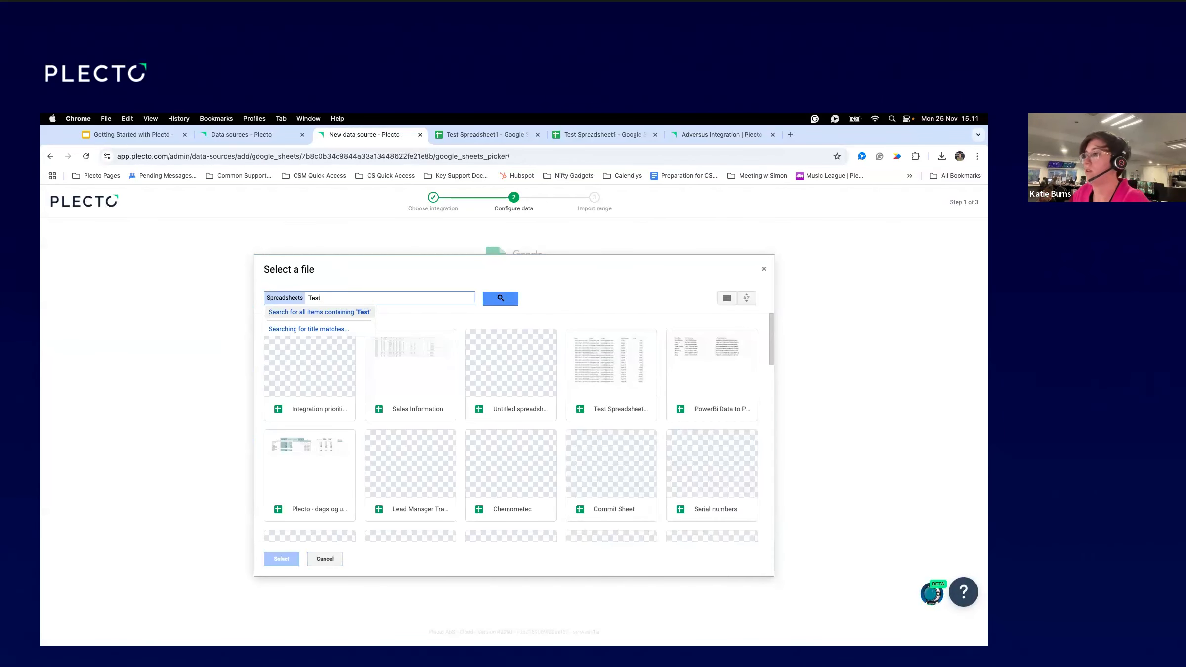
# Pick the Test Spreadsheet1 file and tick Test Spreadsheet1 - Sheet1 for import.
pyautogui.click(603, 399)
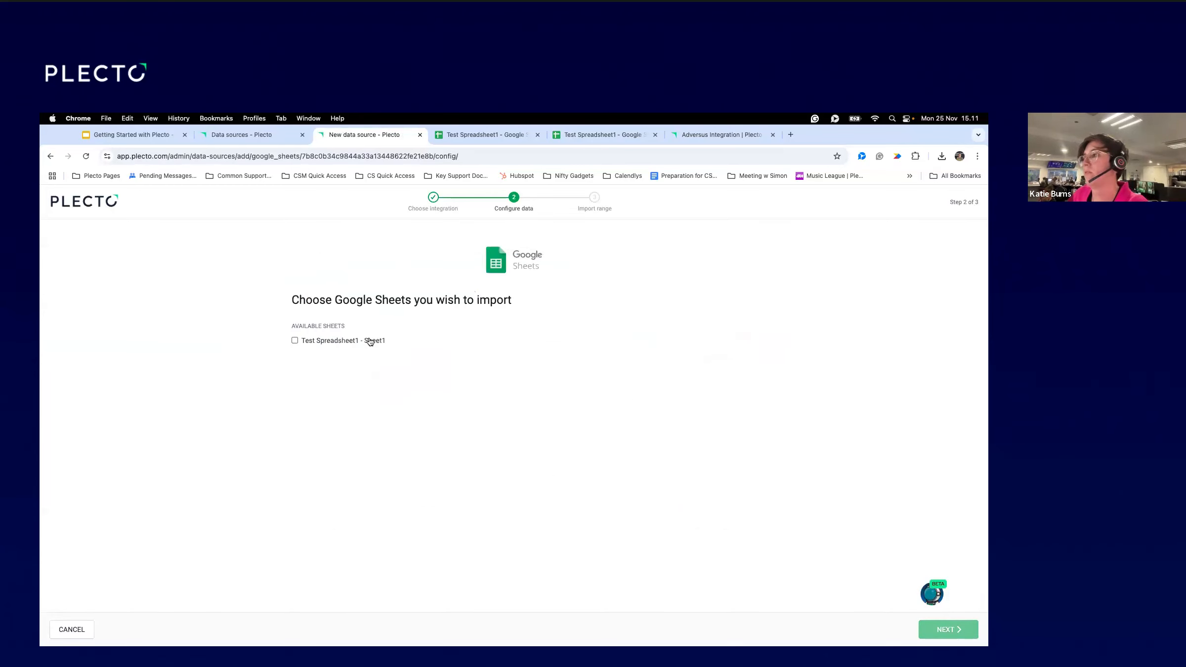
pyautogui.click(294, 341)
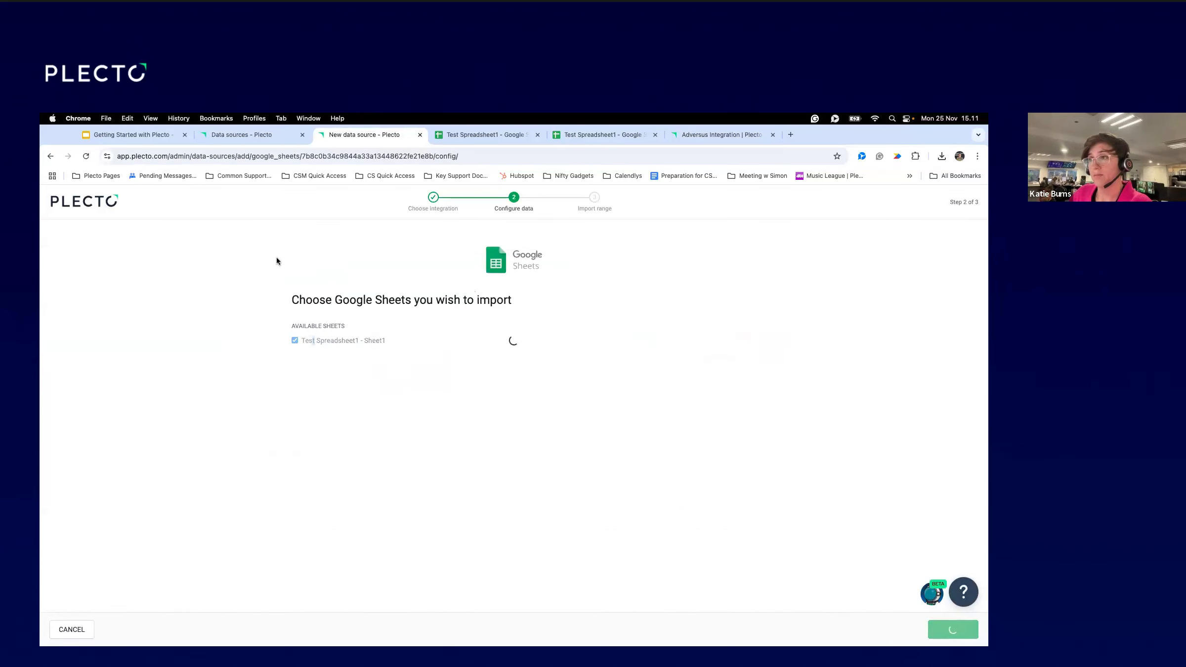
pyautogui.scroll(-3, 277, 258)
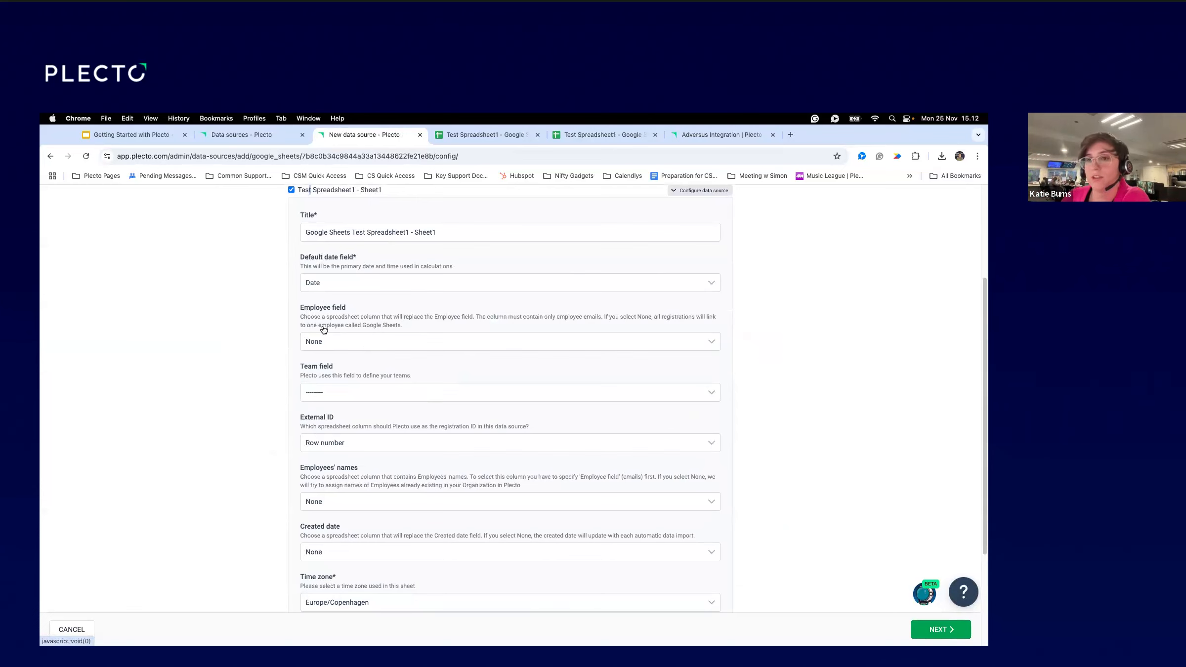
# Map the Employee field to the Email column and submit the Google Sheets settings.
pyautogui.moveTo(292, 308); pyautogui.dragTo(358, 305)
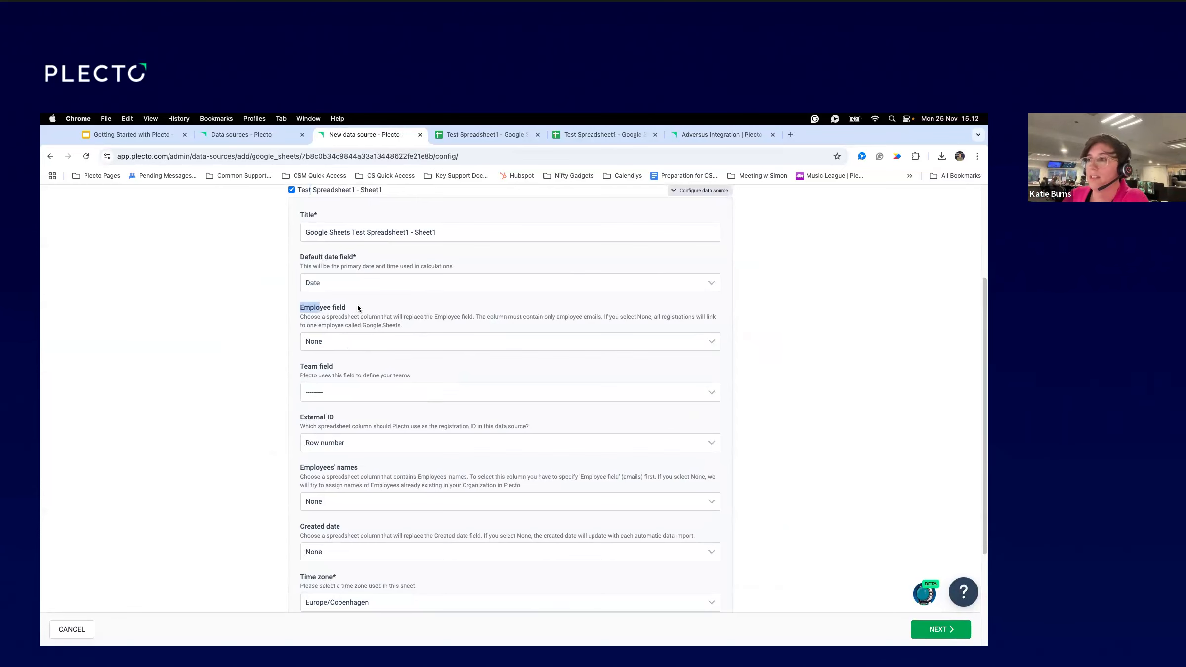
pyautogui.click(346, 341)
pyautogui.click(340, 372)
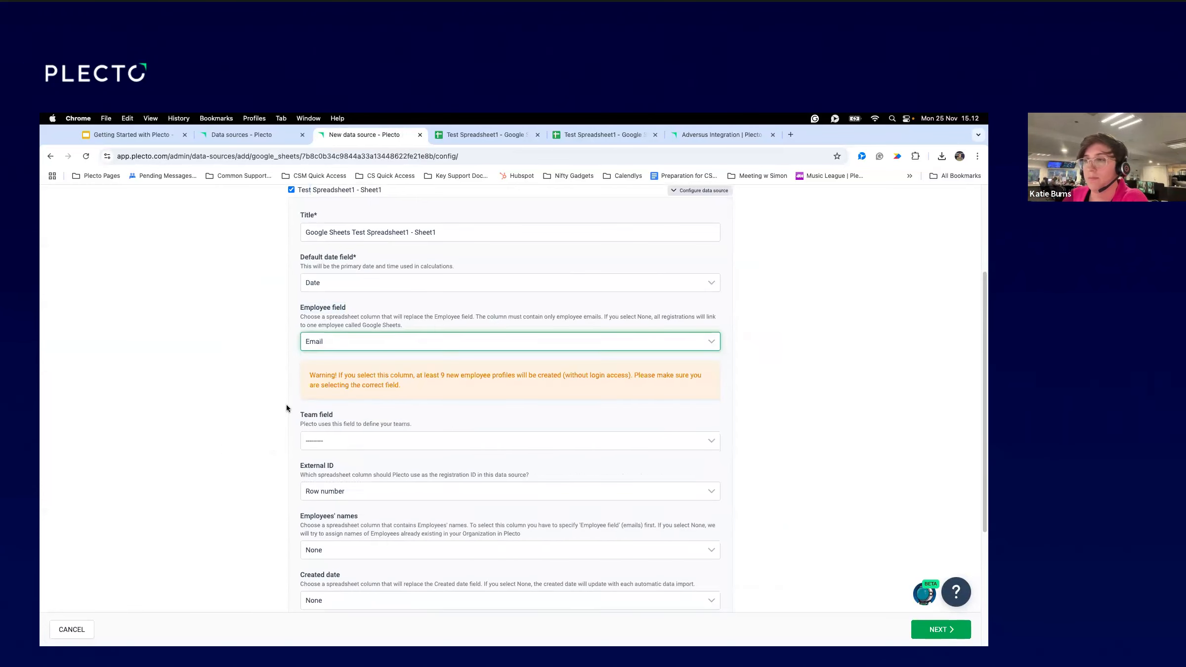
pyautogui.scroll(-5, 288, 410)
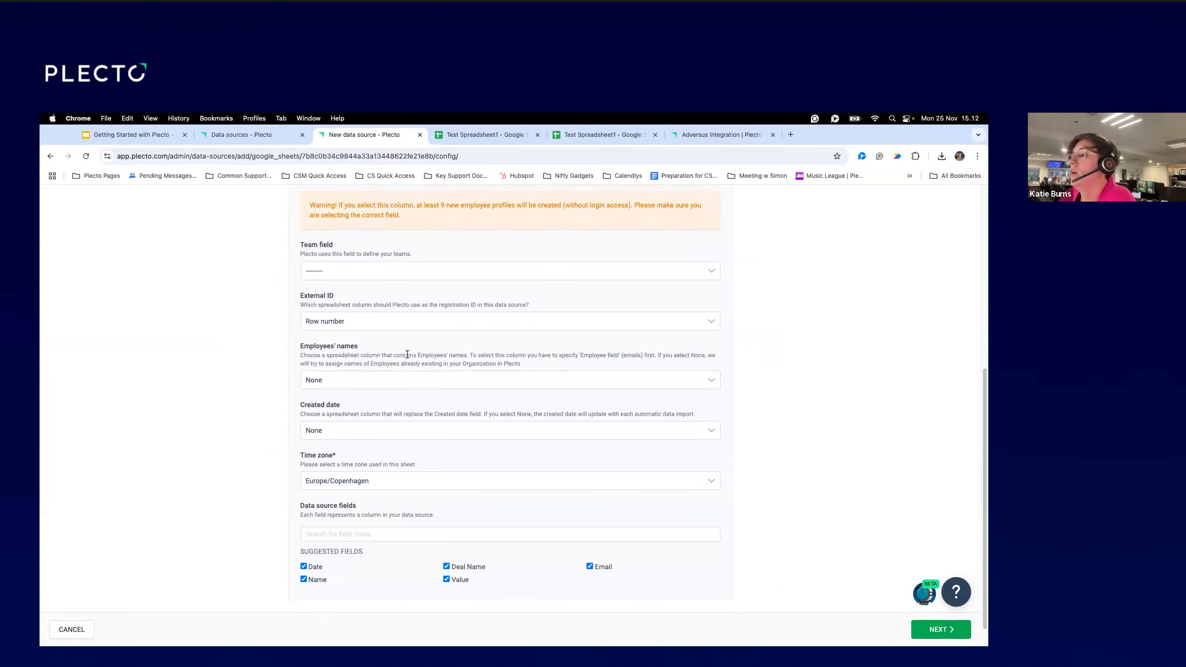
pyautogui.scroll(-1, 453, 482)
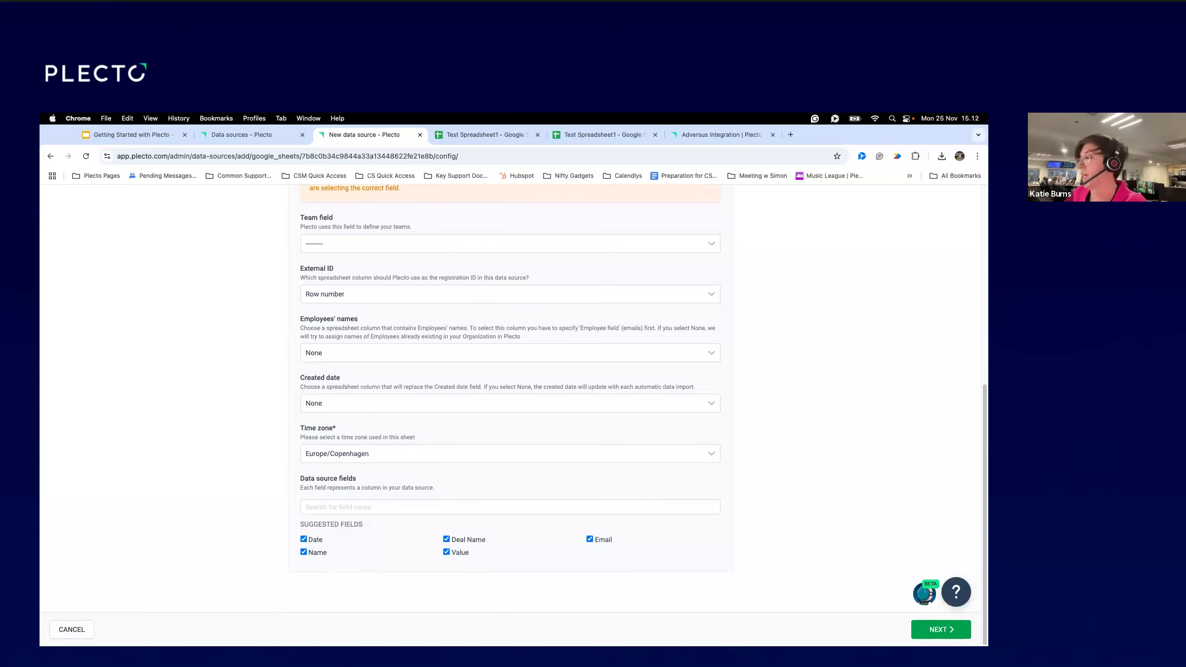
pyautogui.click(920, 633)
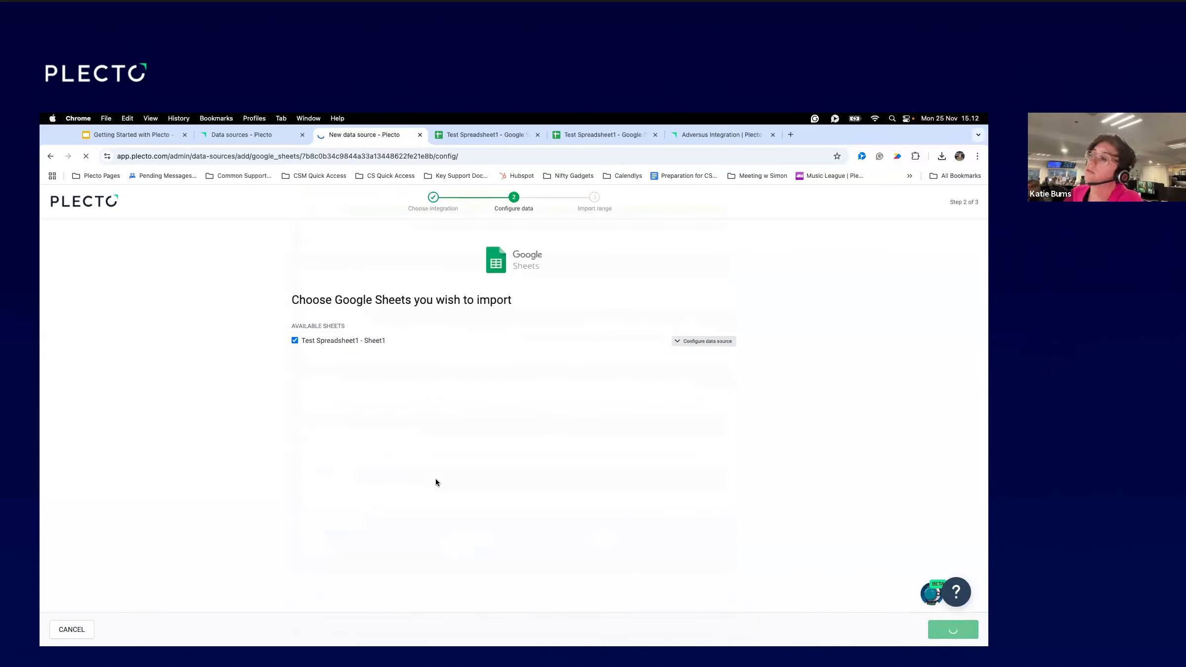
pyautogui.click(515, 410)
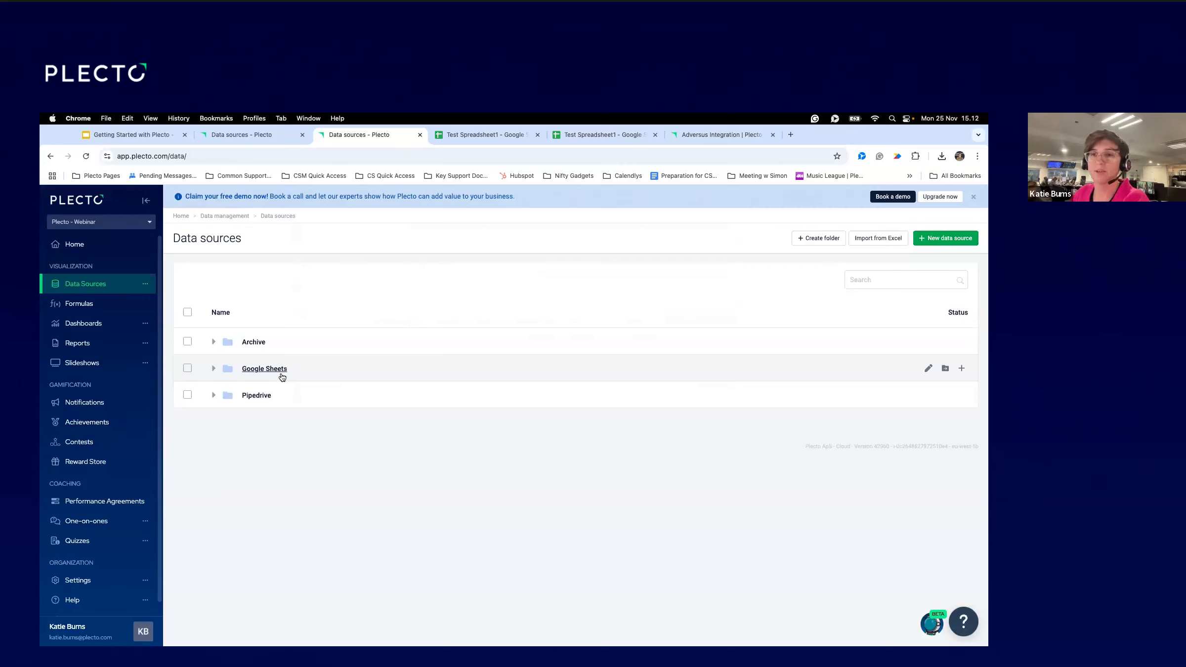
# Expand the Google Sheets folder and open the Test Spreadsheet1 - Sheet1 data source.
pyautogui.click(214, 369)
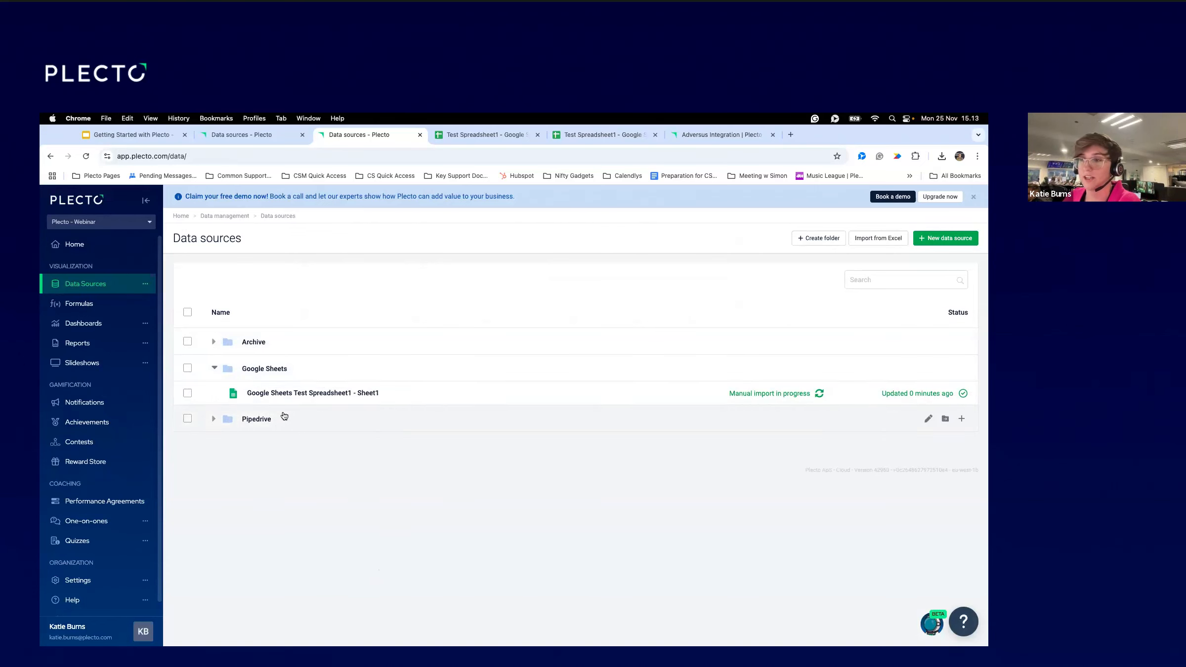
pyautogui.click(270, 394)
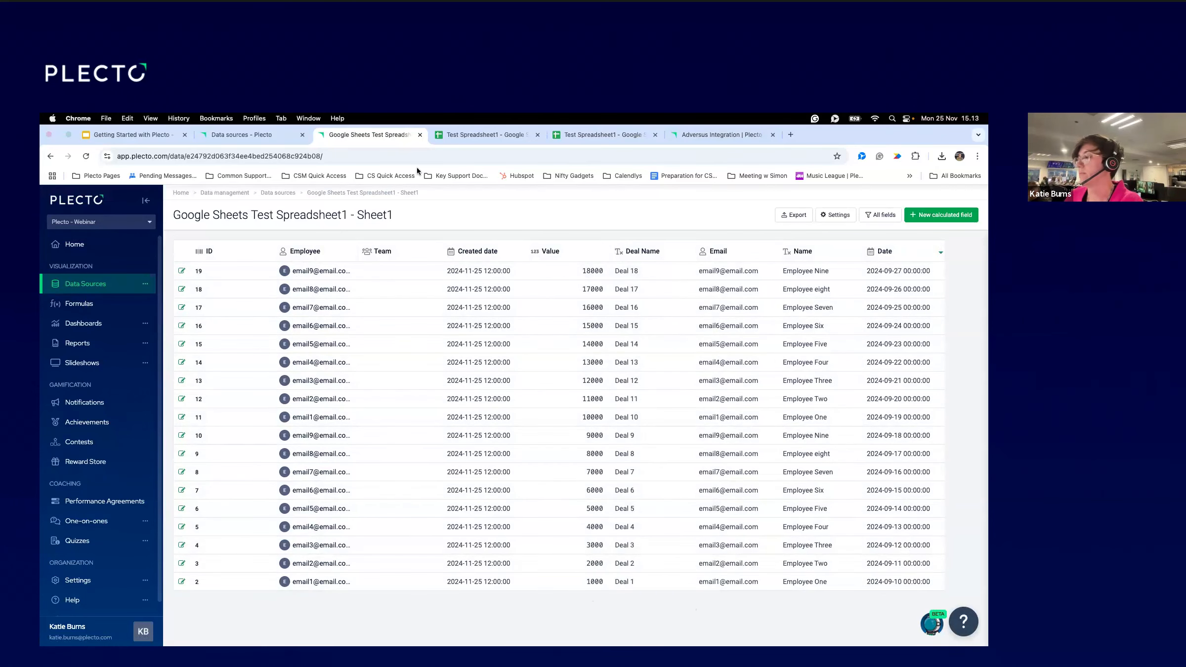
# Go back to the data sources list, expand Pipedrive and open Pipedrive Activities.
pyautogui.click(279, 193)
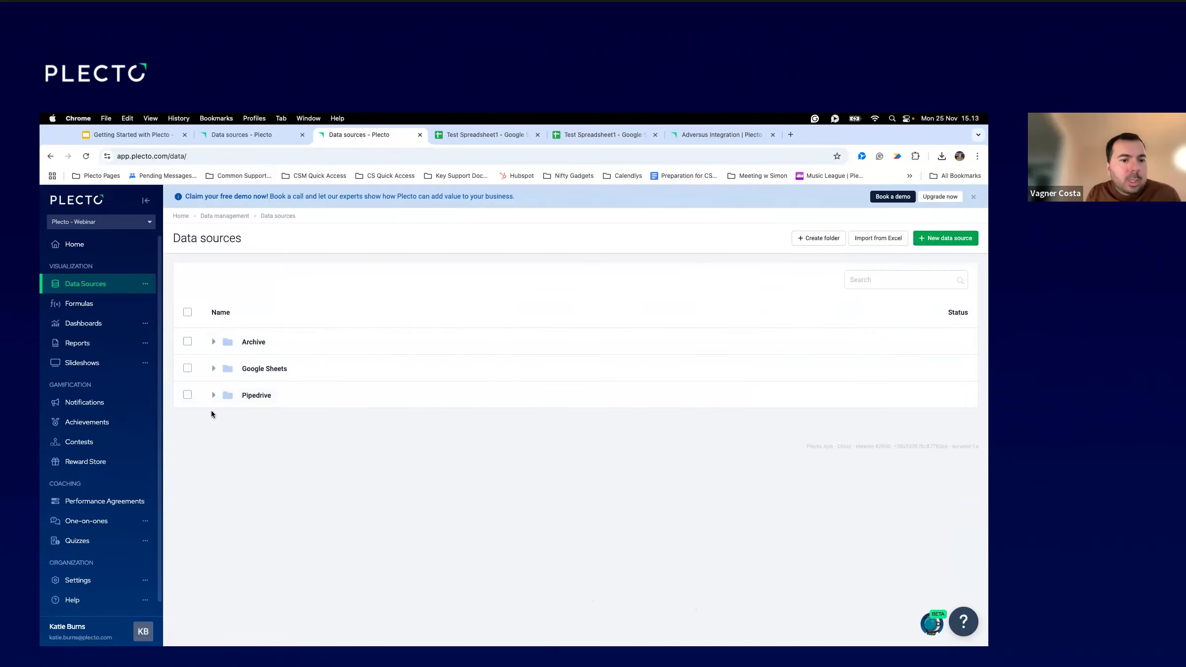
pyautogui.click(213, 395)
pyautogui.click(261, 425)
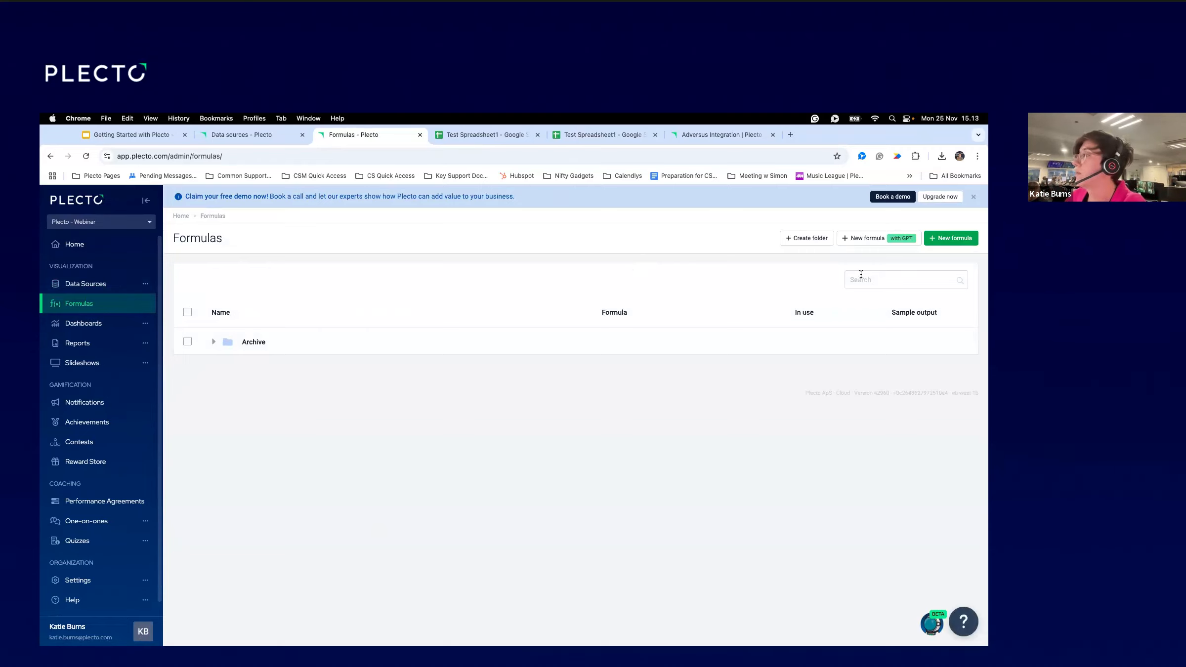
# Begin a new formula from the Formulas page.
pyautogui.click(945, 241)
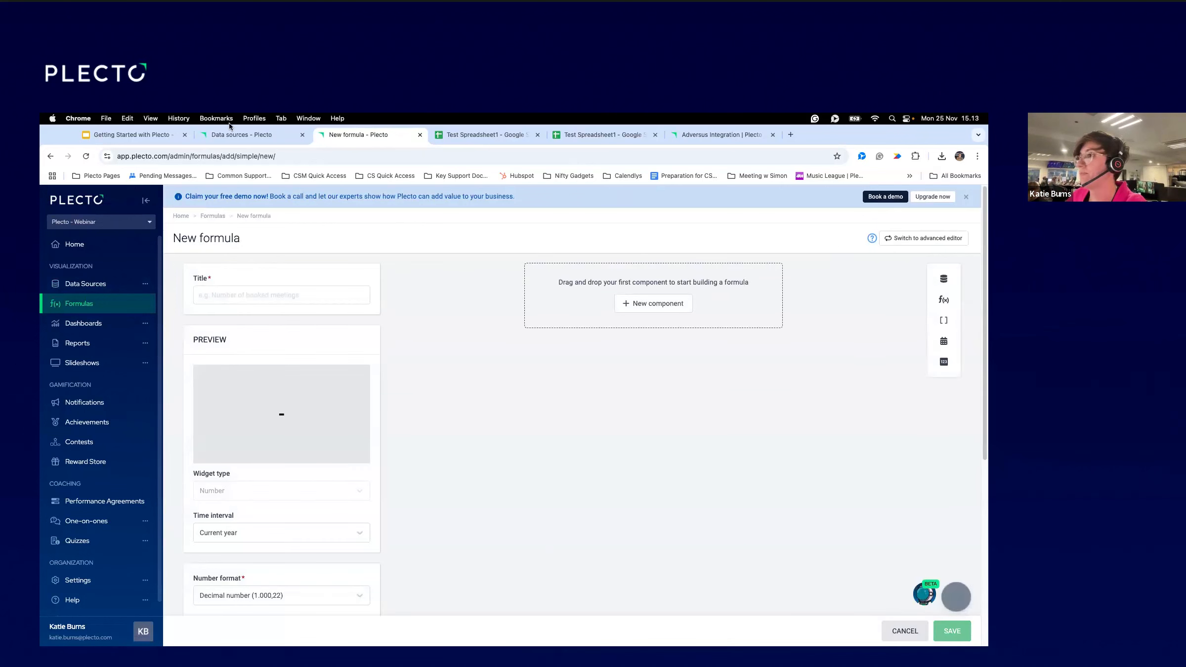
# Enter 'Number of Won Deals' as the formula title, browsing component types without adding one.
pyautogui.click(247, 296)
pyautogui.write('N')
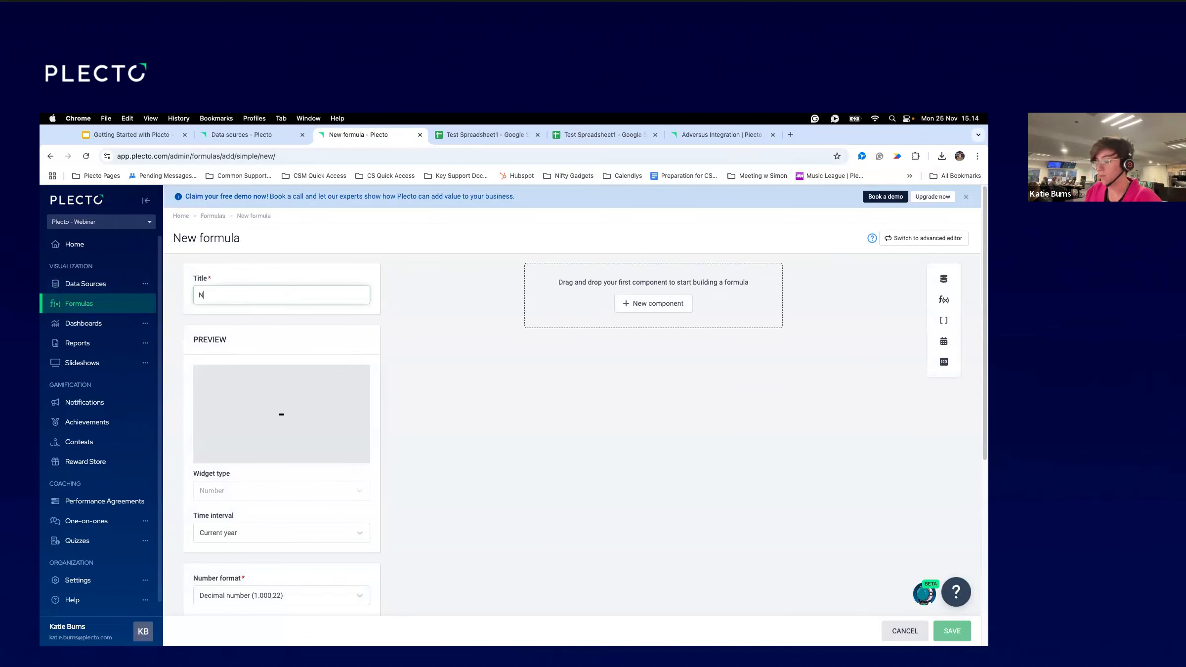
pyautogui.write('umber of Won Deals')
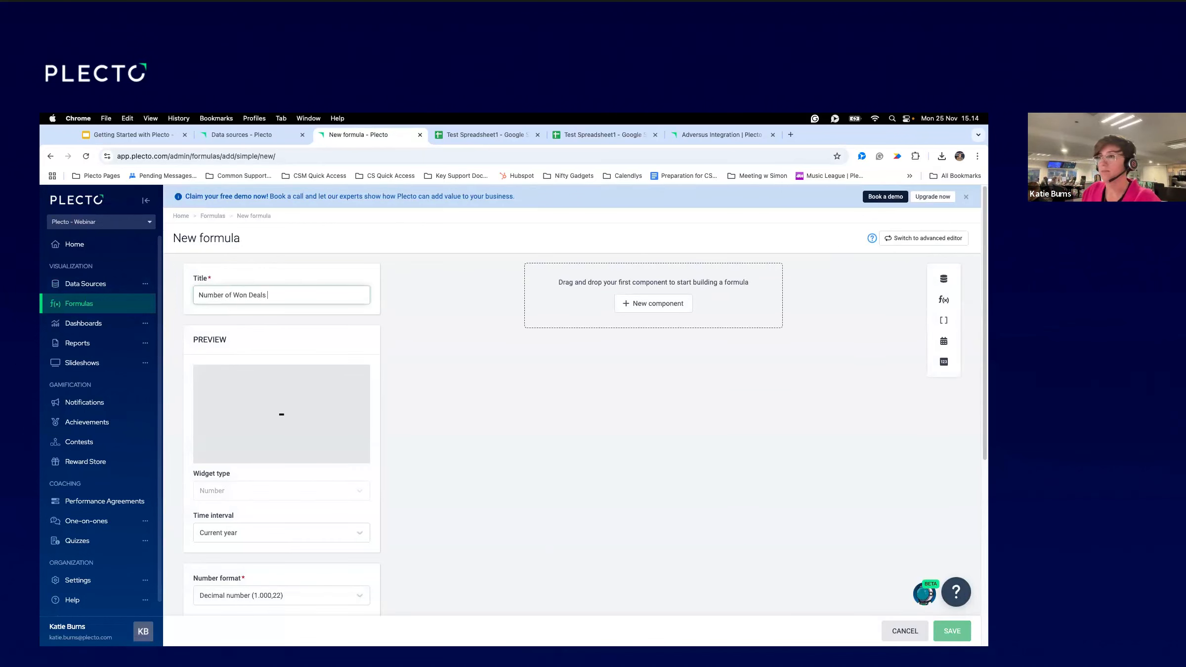
pyautogui.click(664, 305)
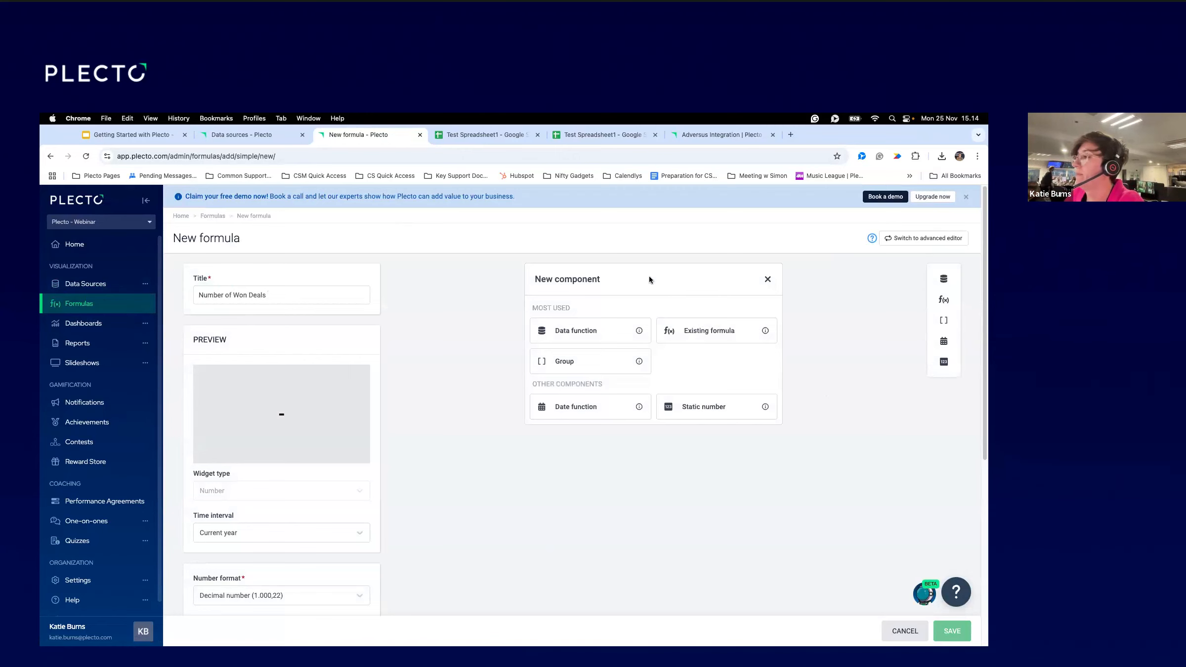
pyautogui.click(768, 280)
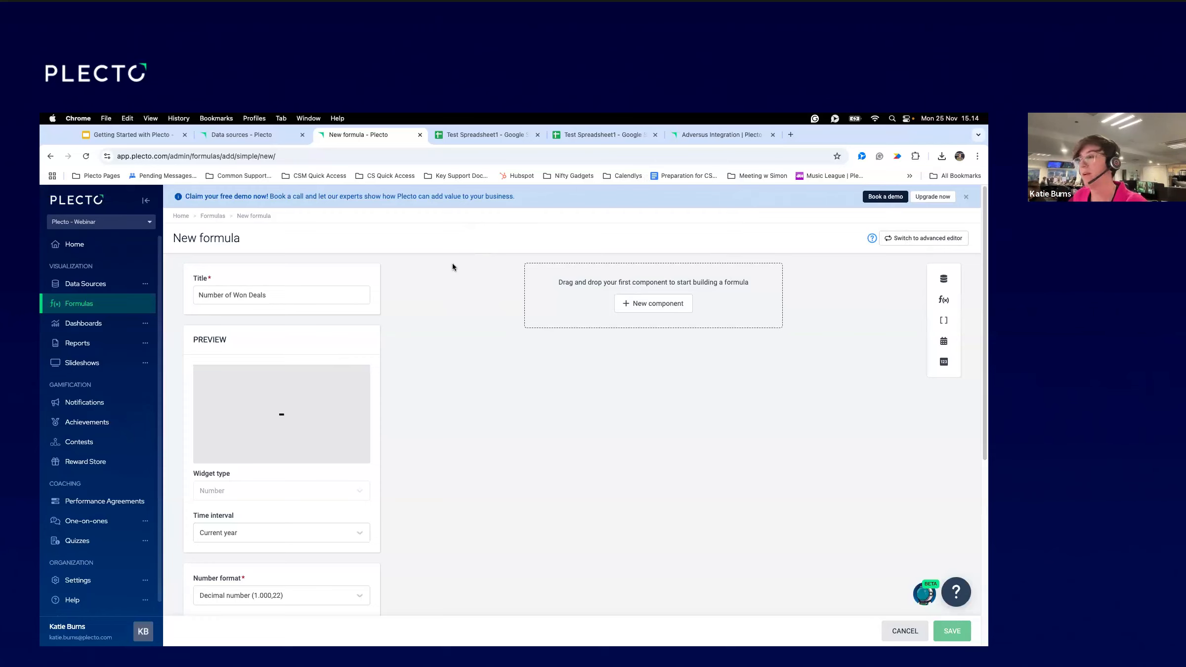
# Add a Data function component to the 'Number of Won Deals' formula.
pyautogui.click(655, 305)
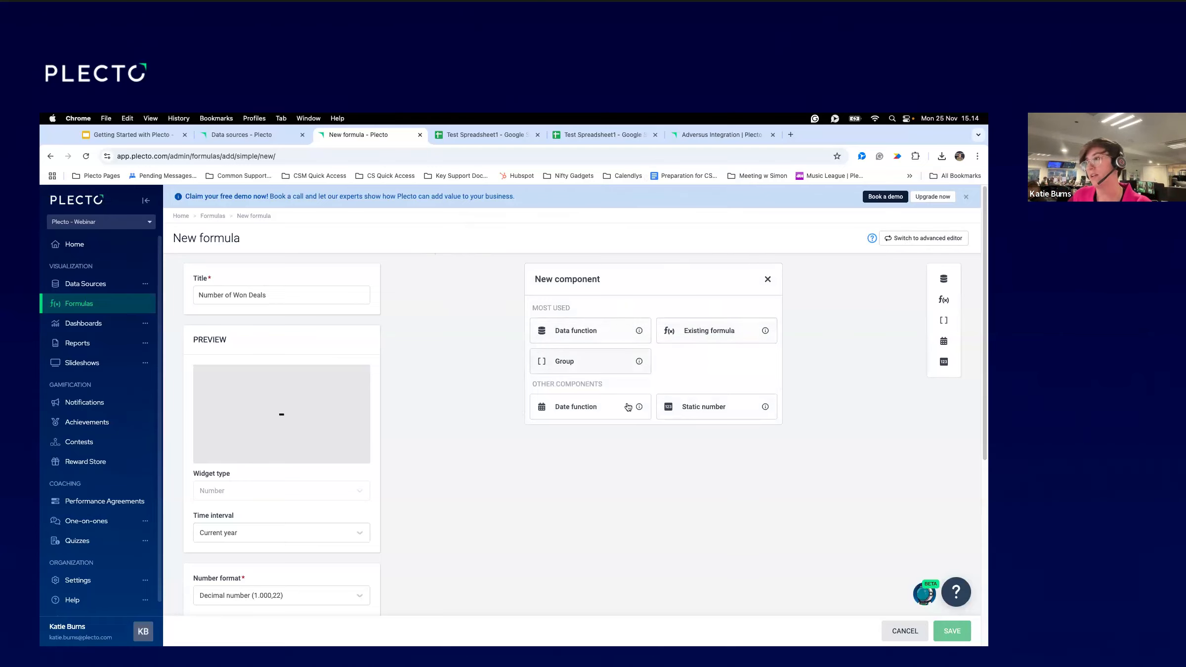
pyautogui.moveTo(640, 331)
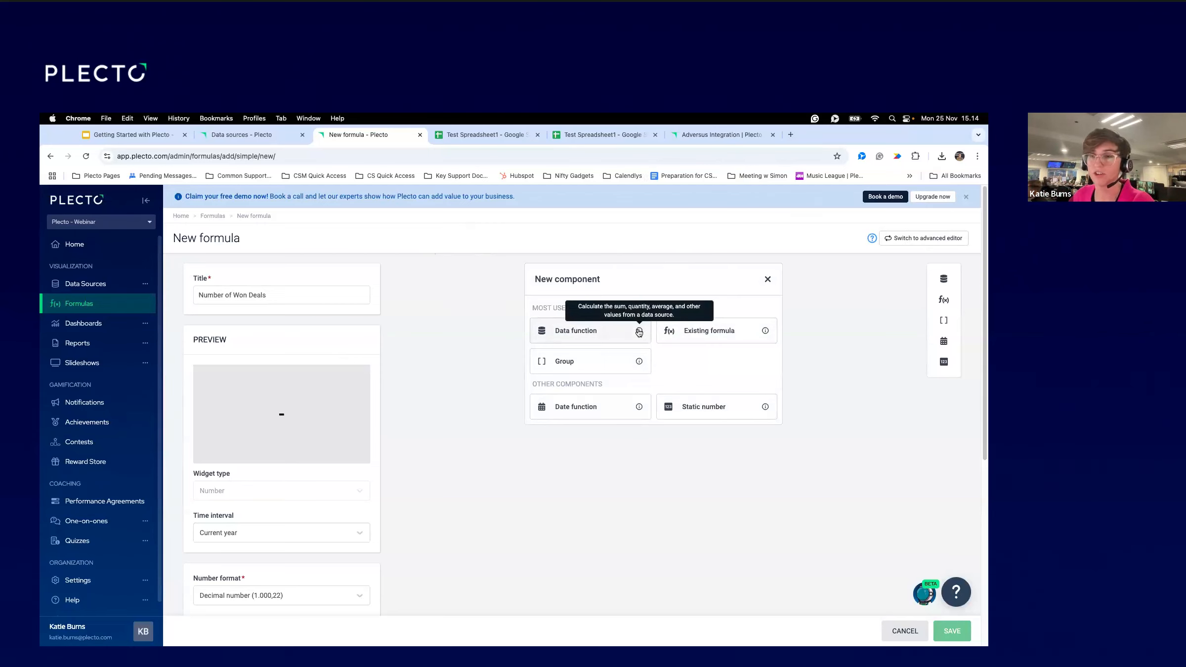
pyautogui.click(598, 331)
# Choose Pipedrive Deals as the formula's data source.
pyautogui.click(599, 321)
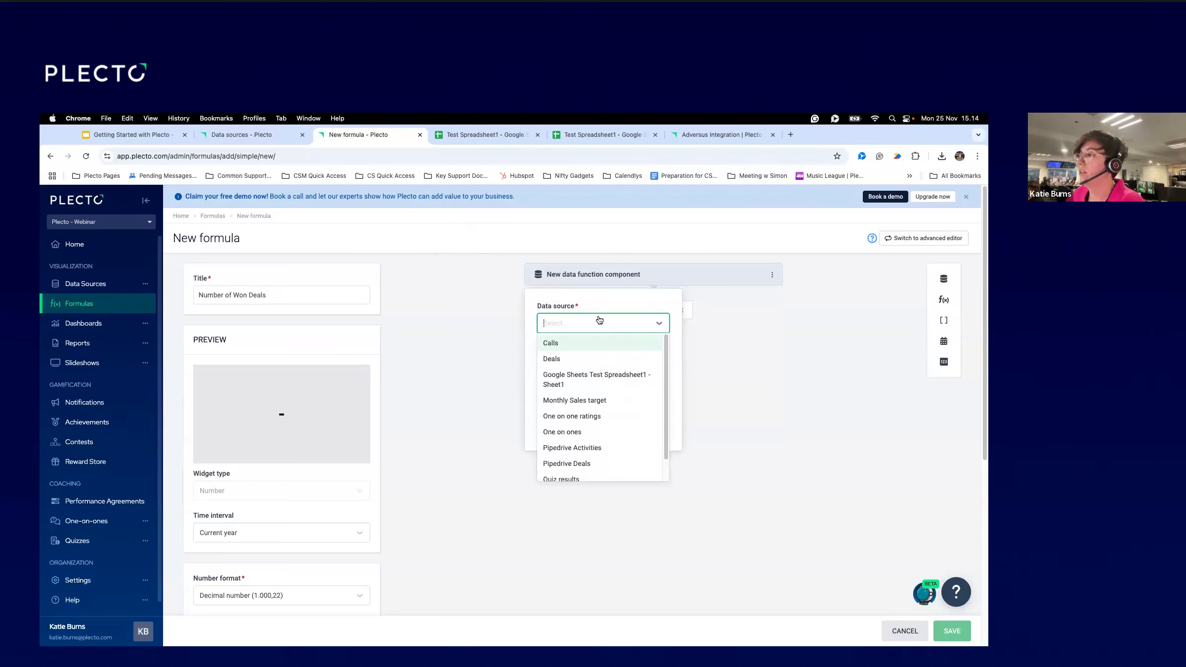
pyautogui.write('Pipedri')
pyautogui.press('Down')
pyautogui.press('Return')
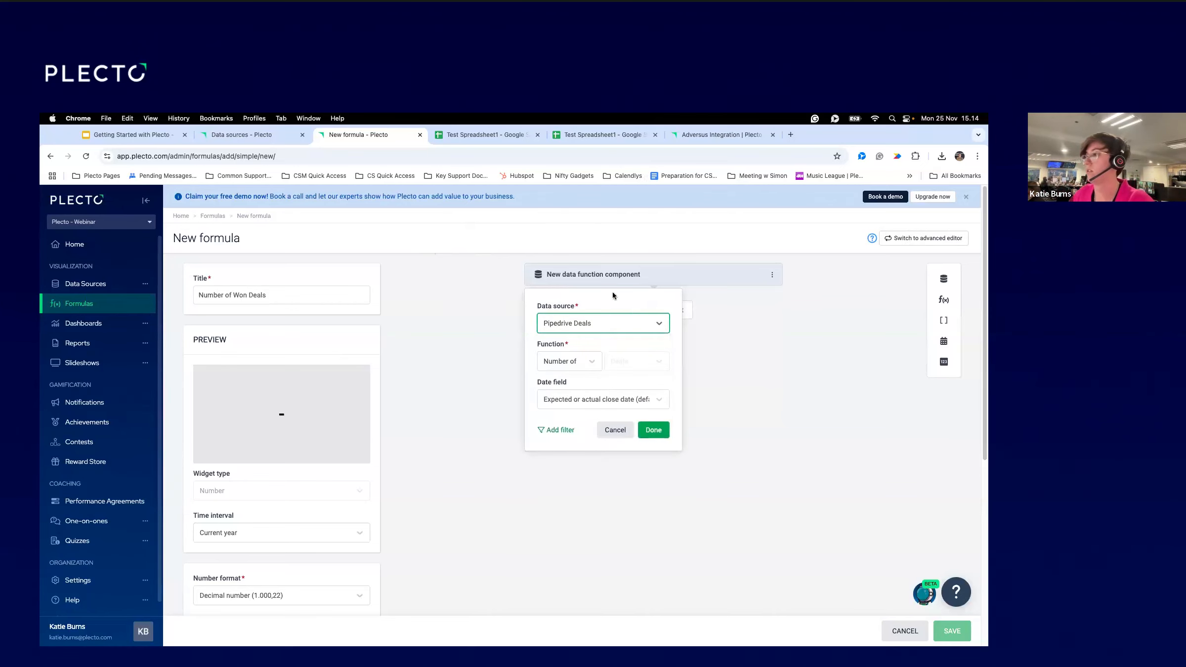
# Count deals with Number of by the Deal closed on date field, previewing 6.
pyautogui.click(583, 366)
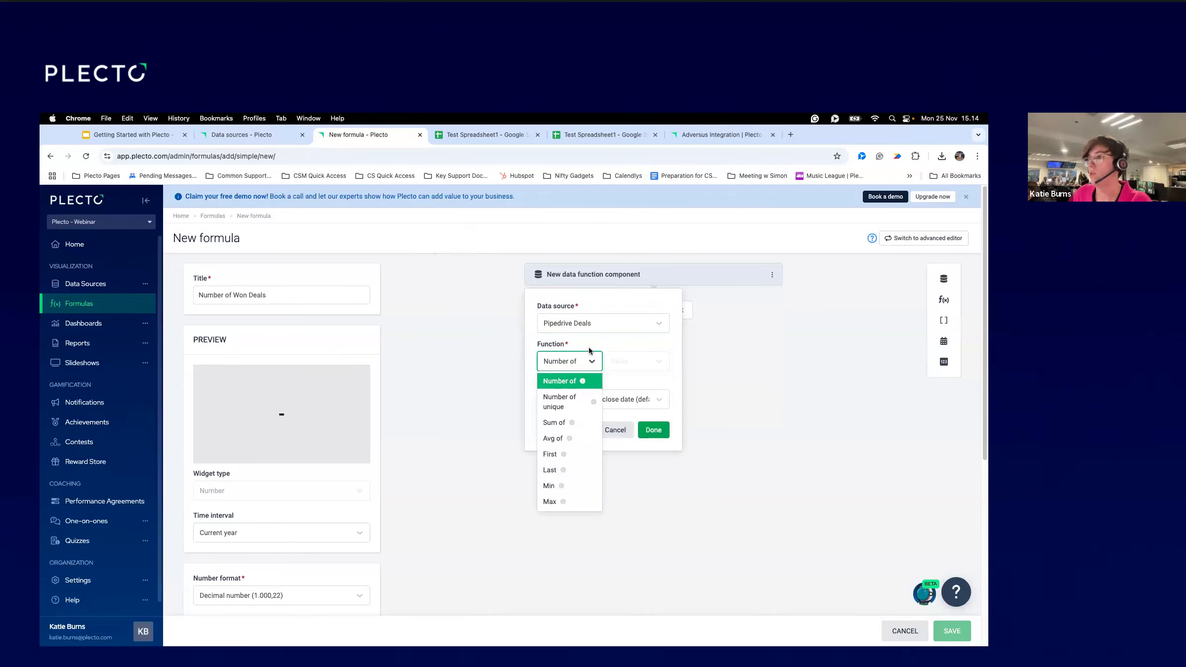
pyautogui.click(610, 337)
pyautogui.click(583, 407)
pyautogui.click(584, 408)
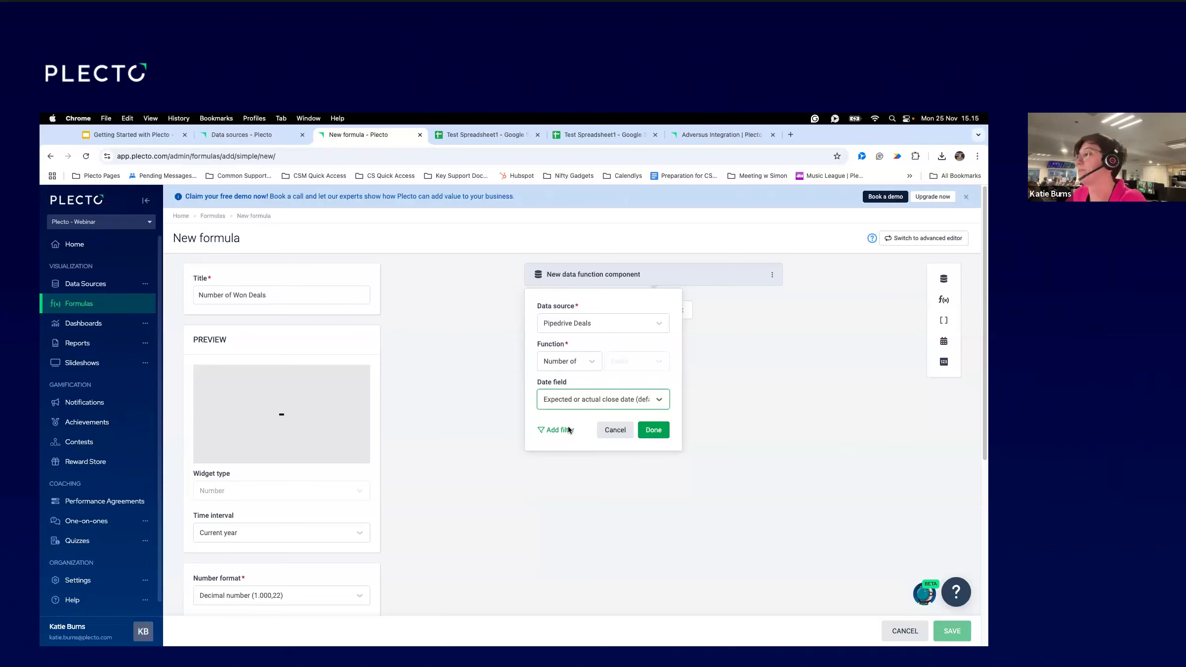
pyautogui.click(566, 400)
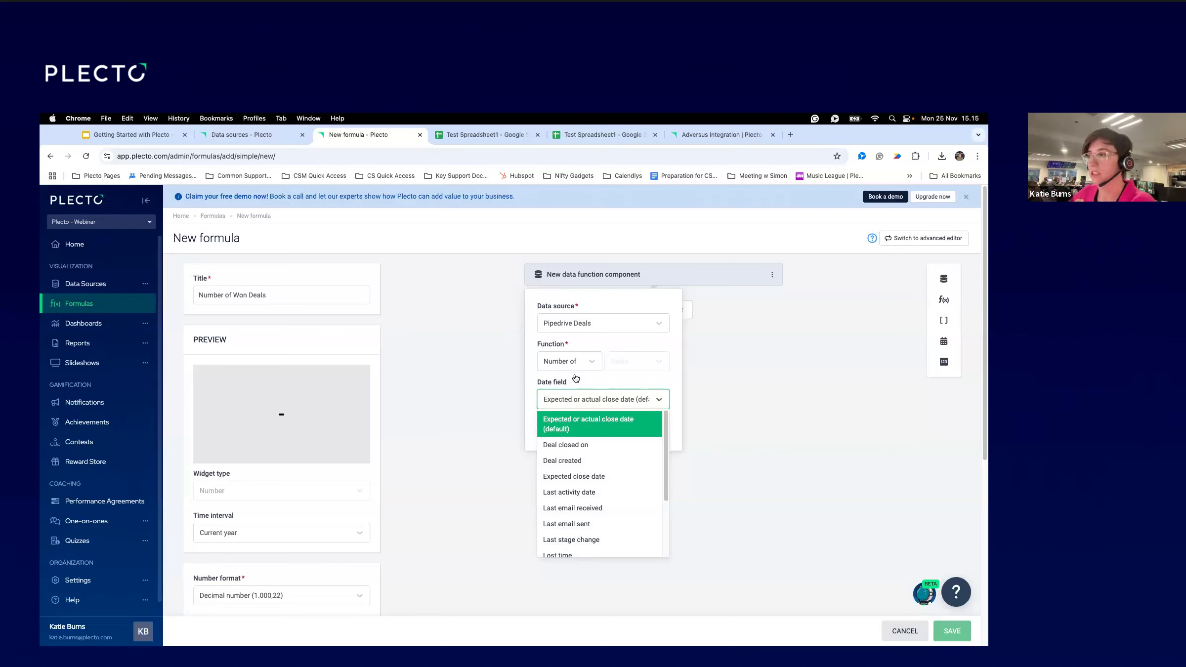
pyautogui.click(585, 445)
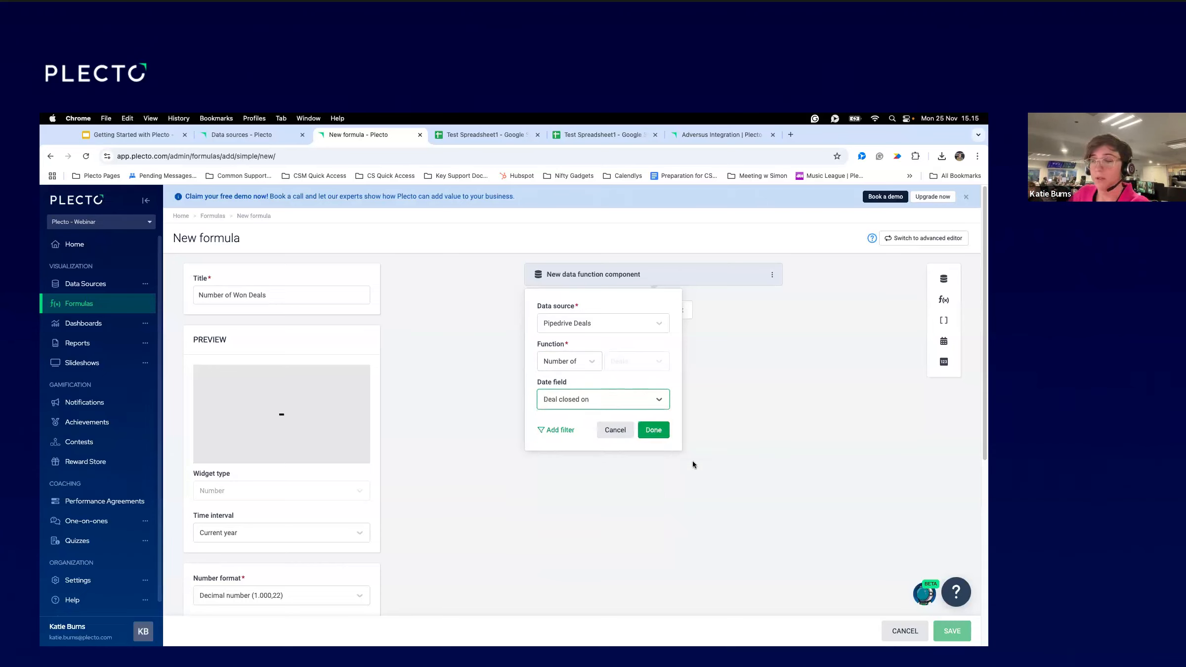
pyautogui.click(658, 437)
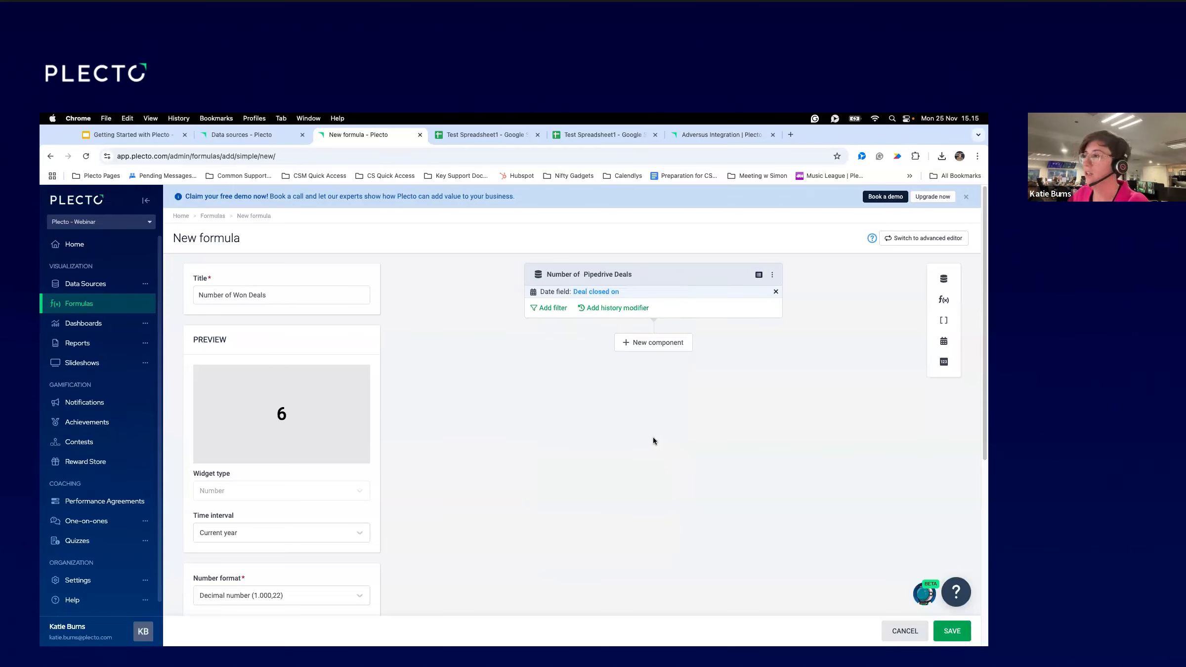
# Confirm Deal closed on stays the date field, then add a new filter to the deal count.
pyautogui.click(643, 281)
pyautogui.click(610, 399)
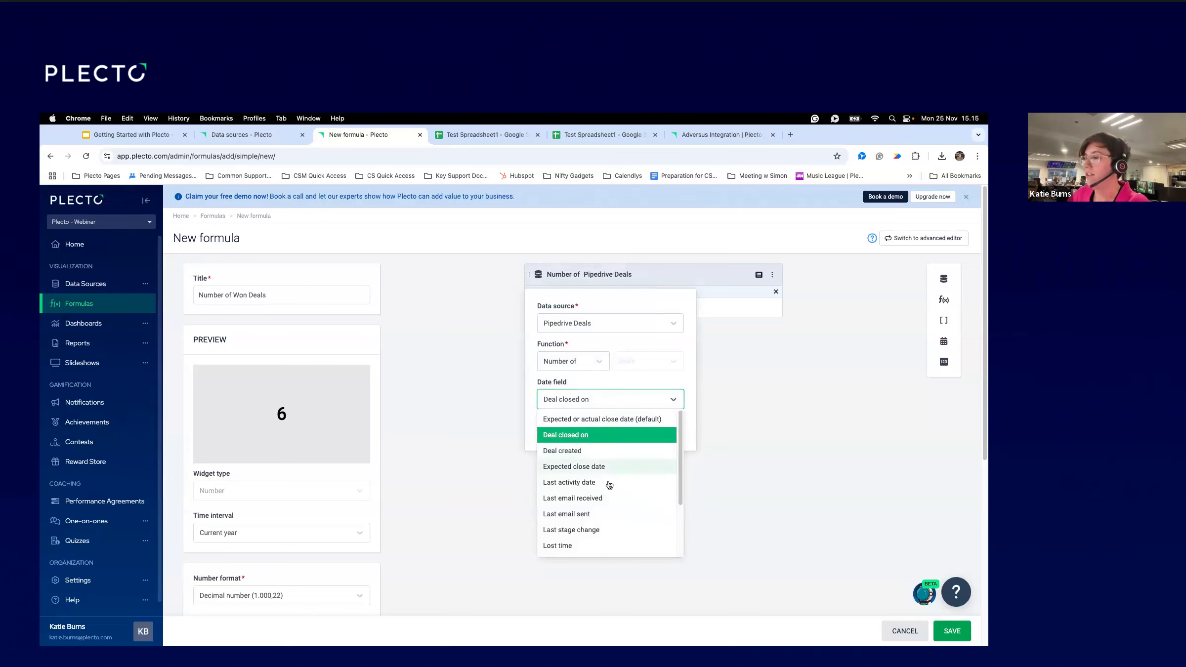
pyautogui.scroll(-3, 606, 484)
pyautogui.scroll(3, 606, 453)
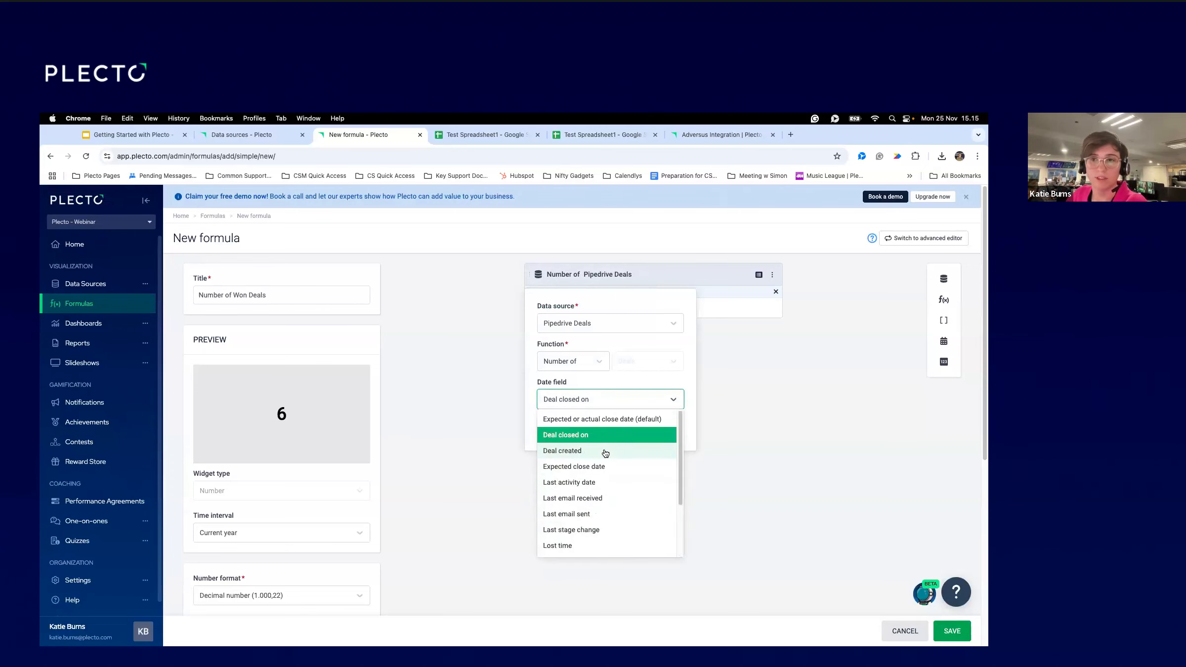
pyautogui.click(684, 383)
pyautogui.click(661, 437)
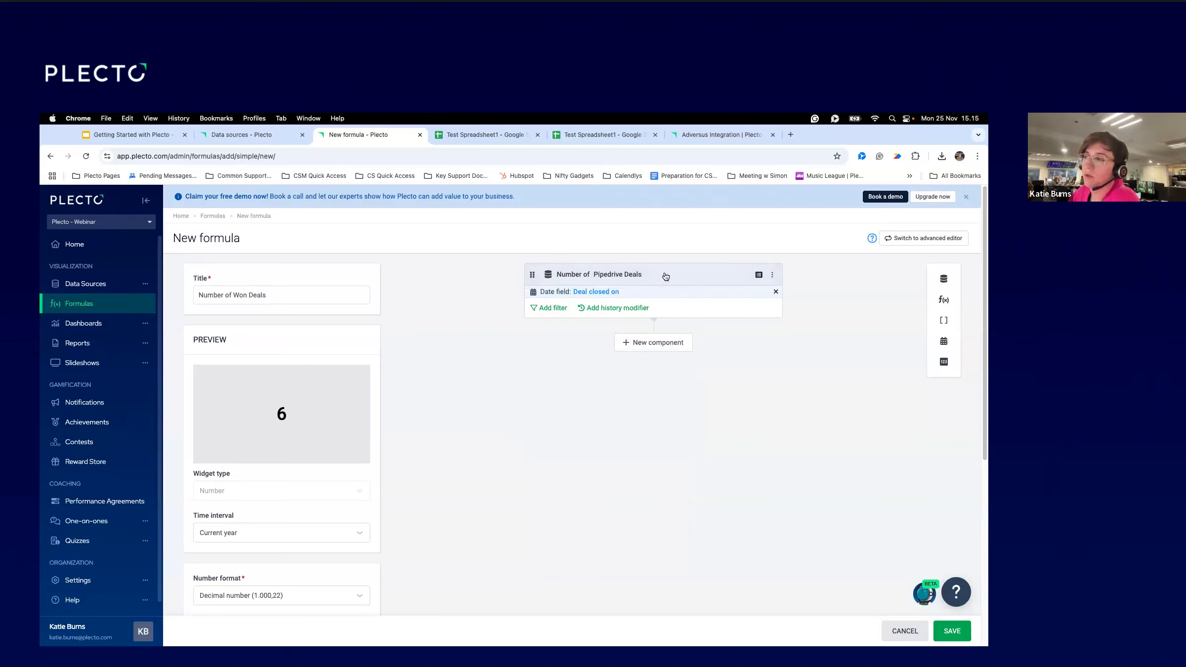
pyautogui.click(551, 308)
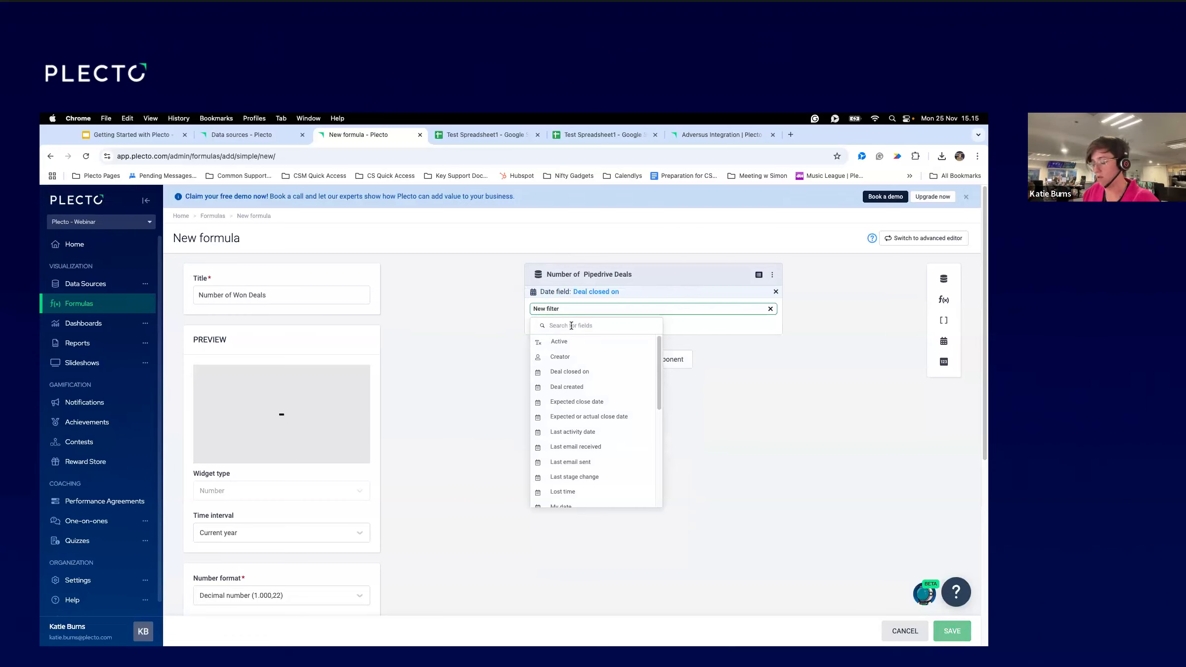
# Filter the Pipedrive Deals count to Status is won, bringing the preview to 4.
pyautogui.write('st')
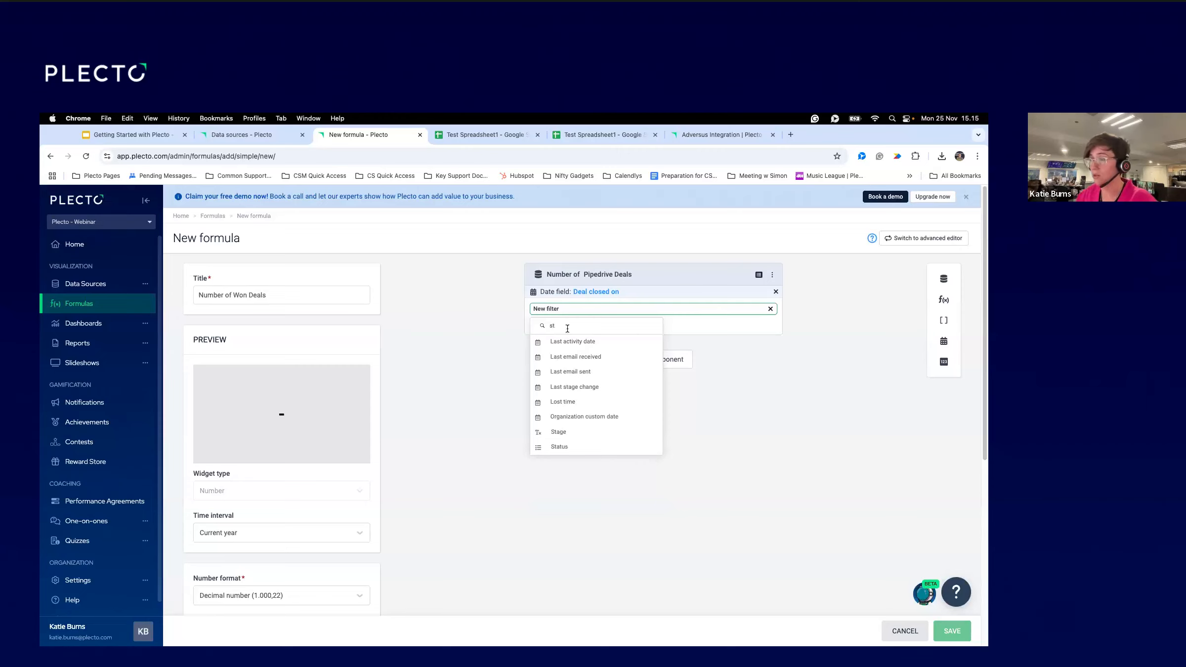
pyautogui.click(561, 447)
pyautogui.click(586, 362)
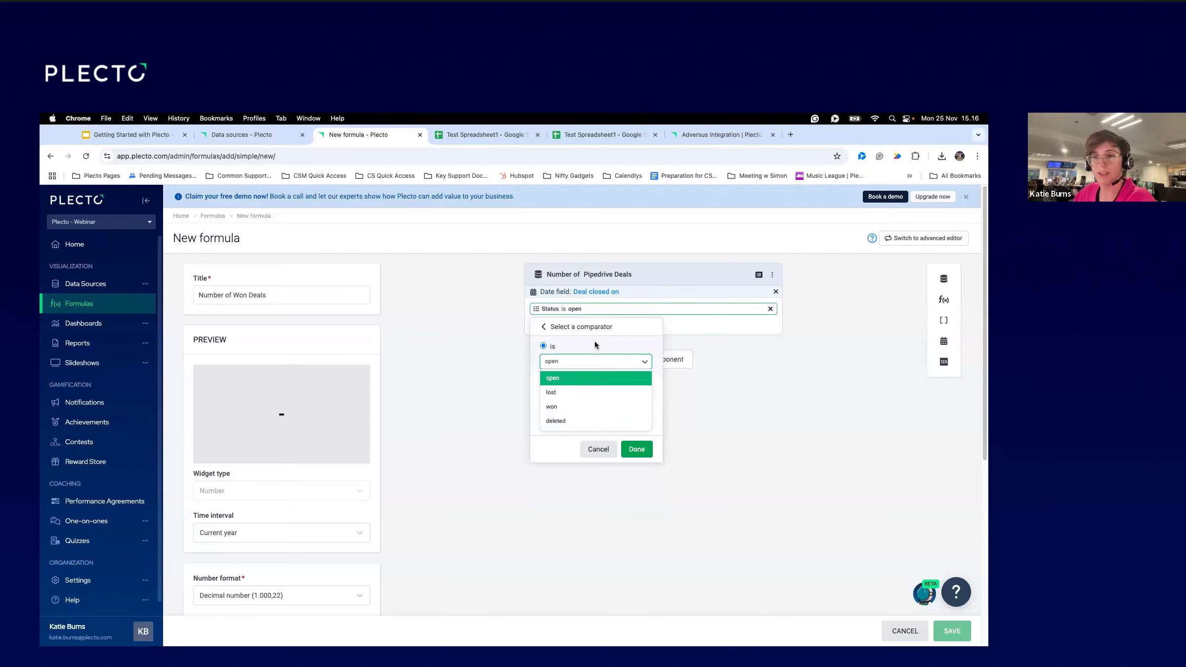
pyautogui.click(556, 406)
pyautogui.click(565, 361)
pyautogui.click(566, 363)
pyautogui.click(641, 452)
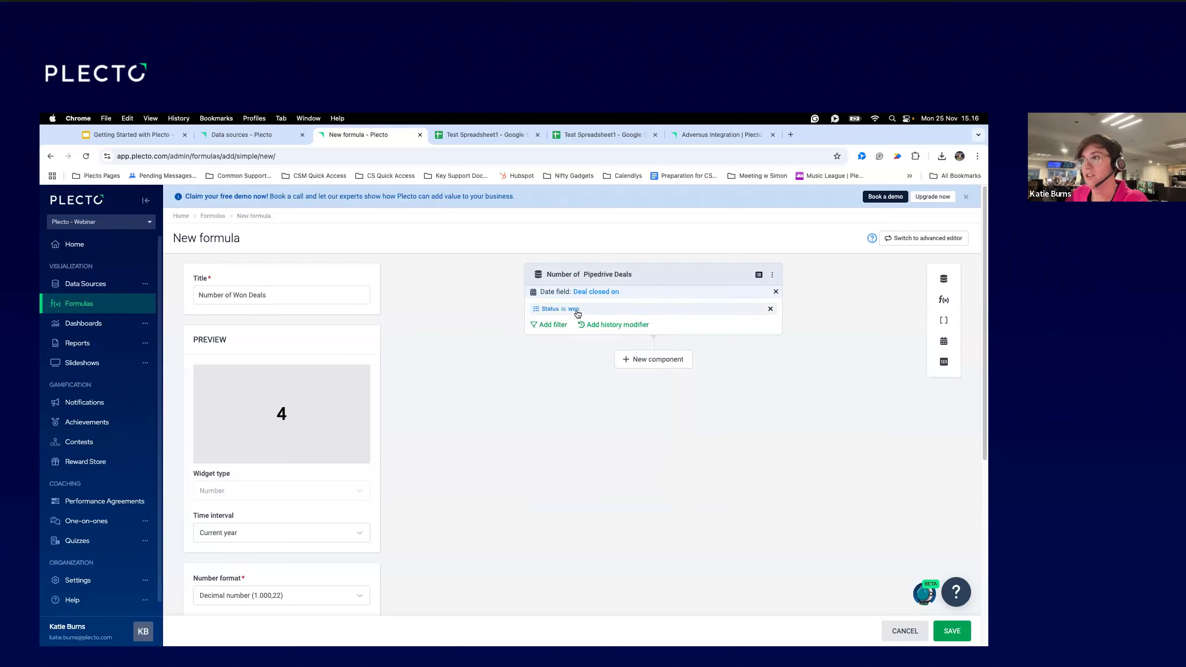
pyautogui.click(548, 326)
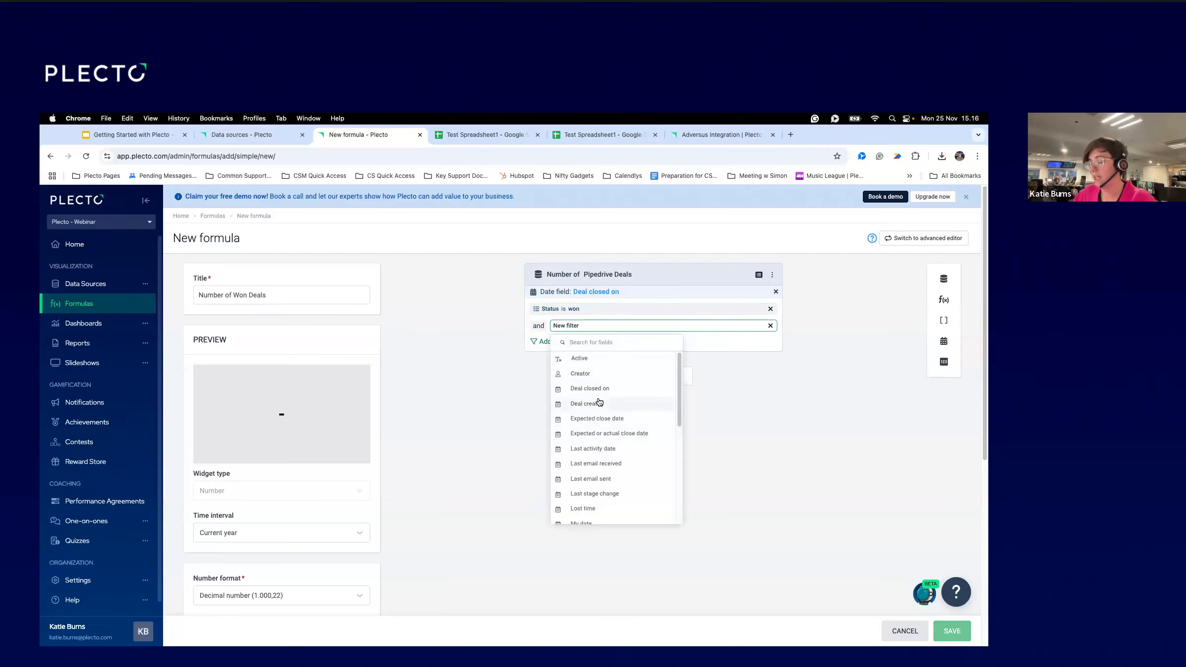
# Set the second filter's field to Stage and open the deals' underlying data in a new tab.
pyautogui.write('sta')
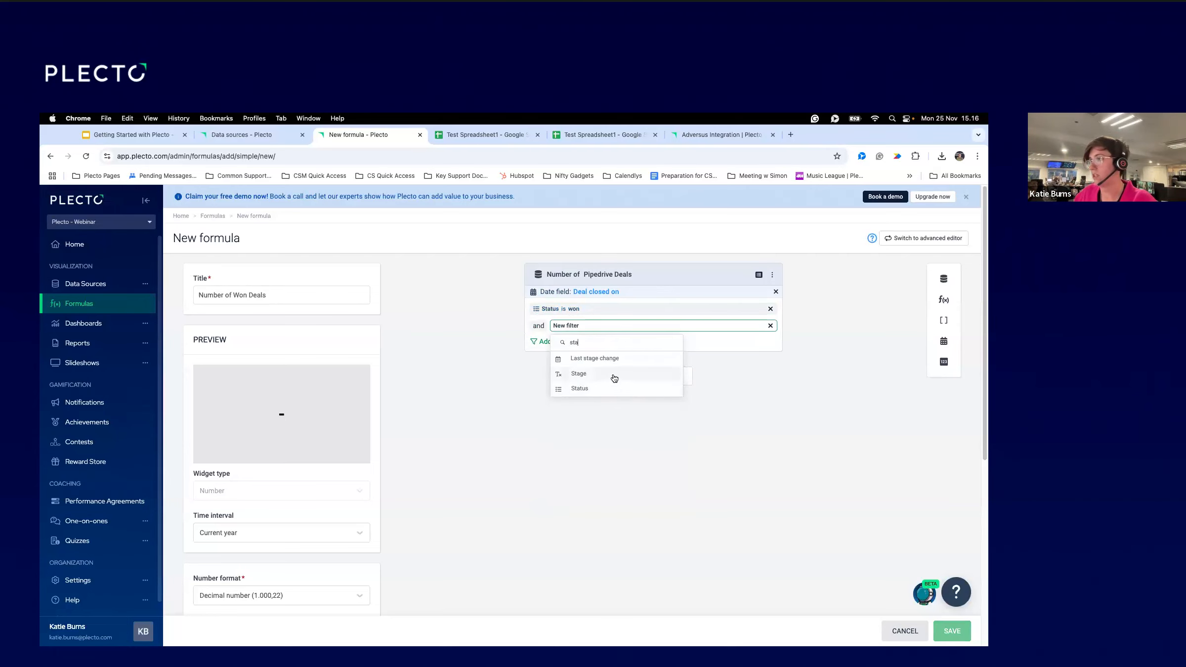
pyautogui.click(589, 375)
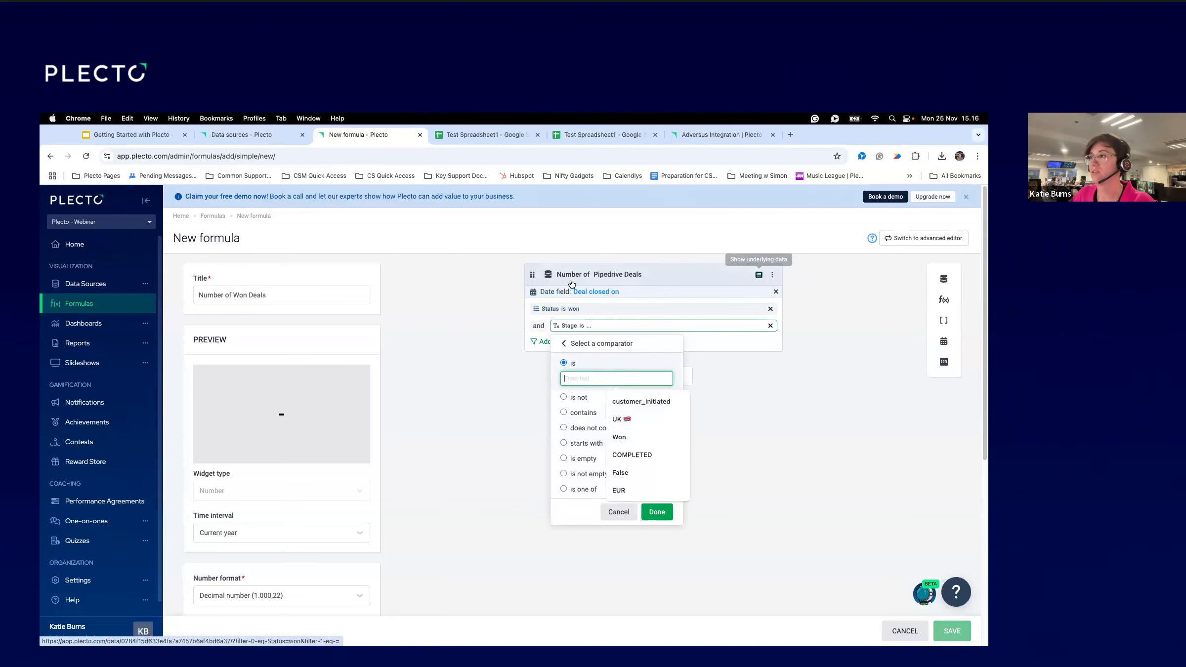
pyautogui.click(759, 276)
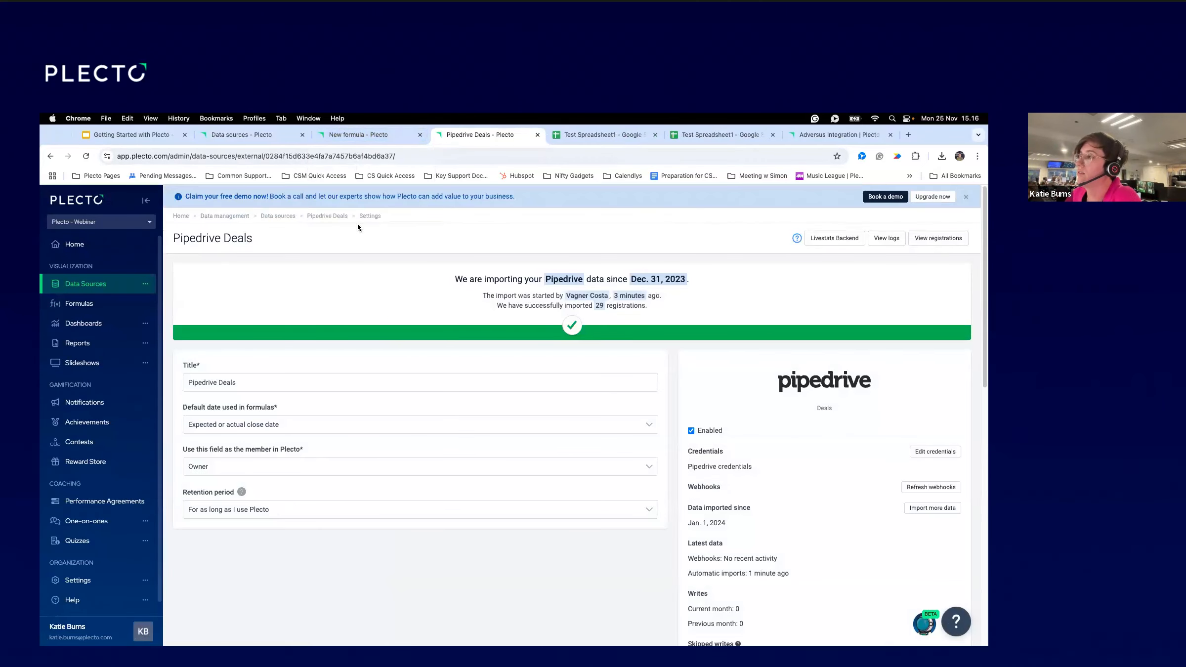
# Open the Pipedrive Deals data table and list all its deal fields.
pyautogui.click(322, 217)
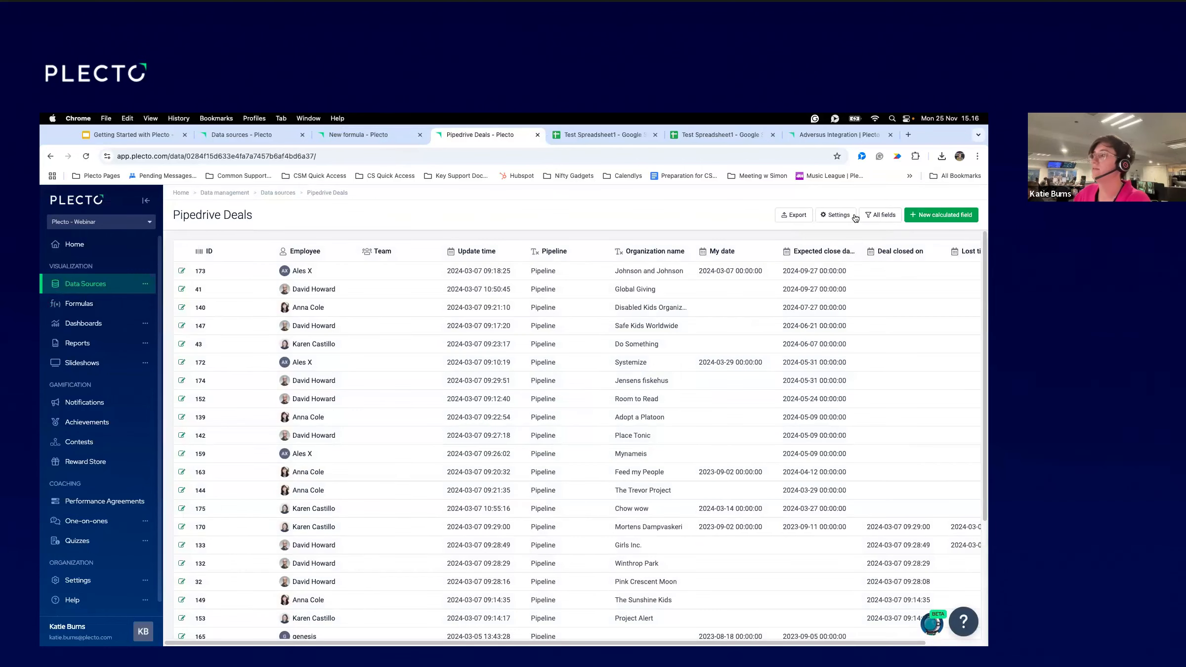
pyautogui.hscroll(2, 523, 381)
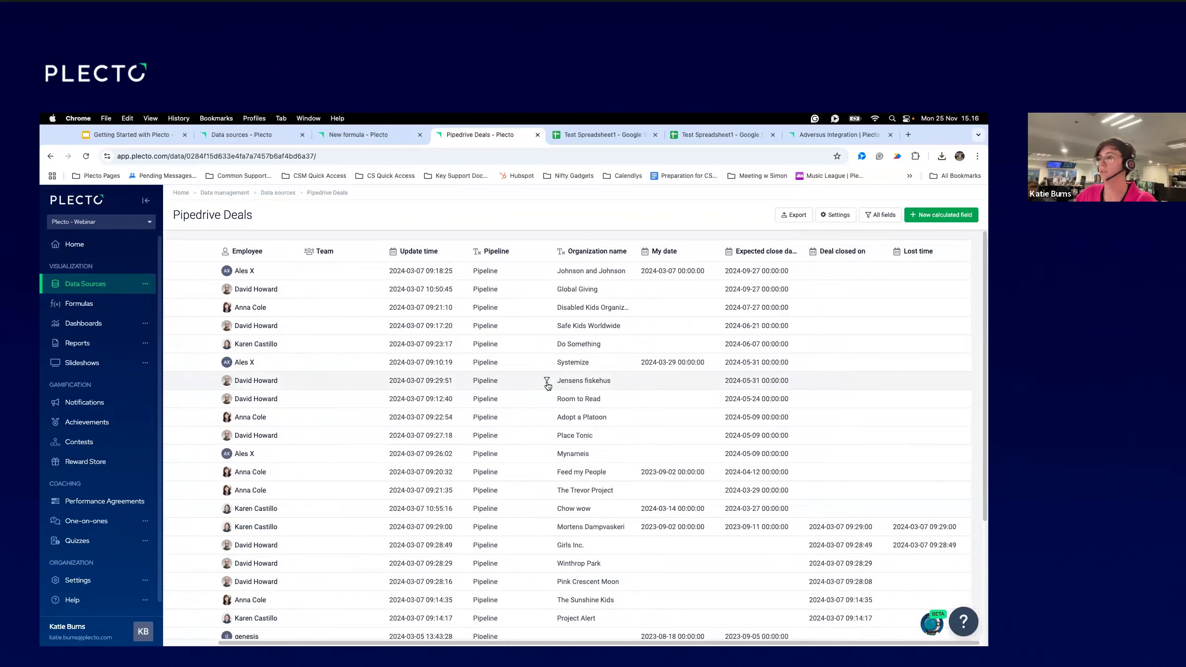
pyautogui.click(883, 214)
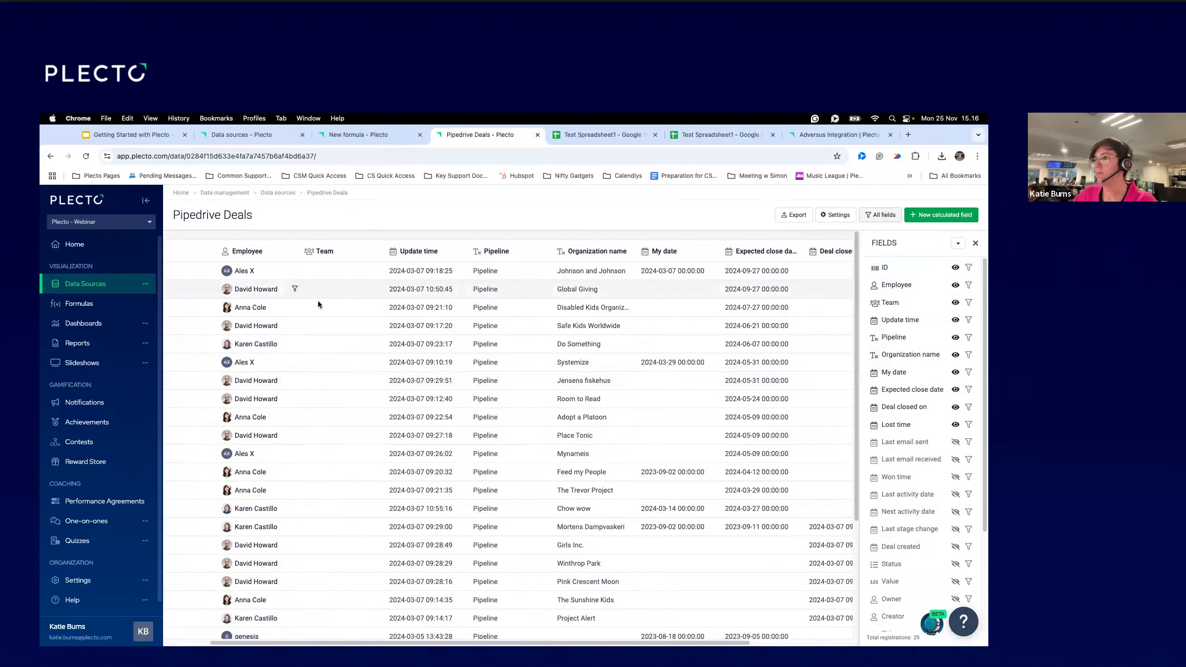
pyautogui.hscroll(4, 431, 305)
pyautogui.hscroll(-4, 435, 301)
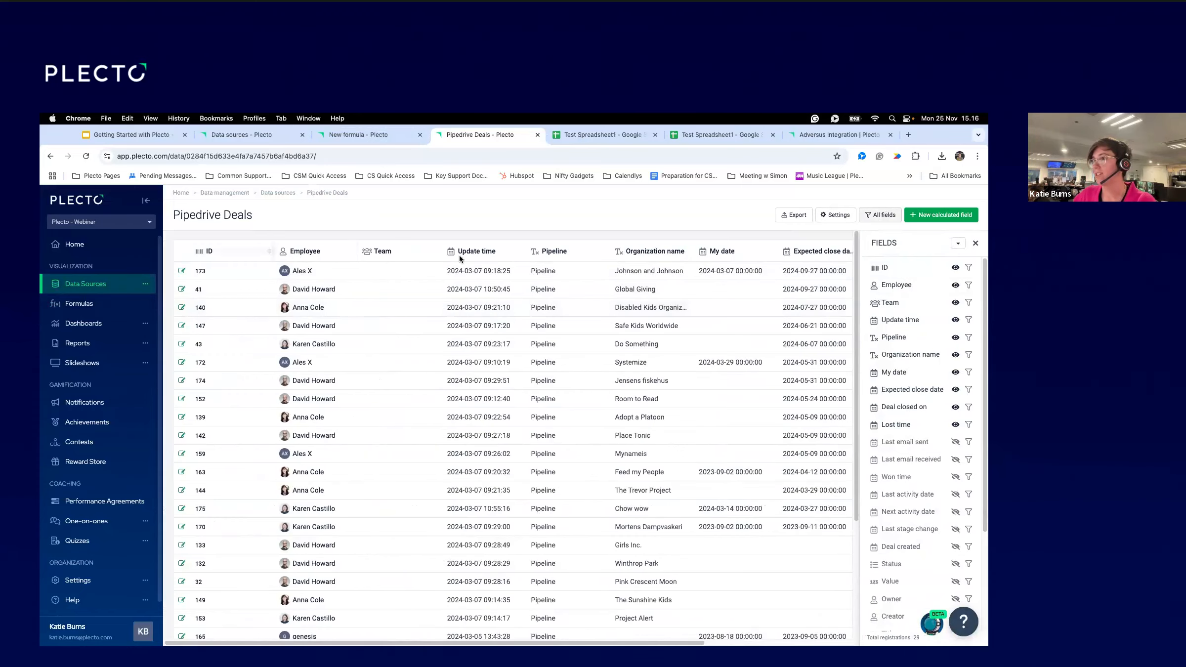
pyautogui.hscroll(3, 494, 262)
pyautogui.hscroll(2, 571, 263)
pyautogui.scroll(-3, 906, 478)
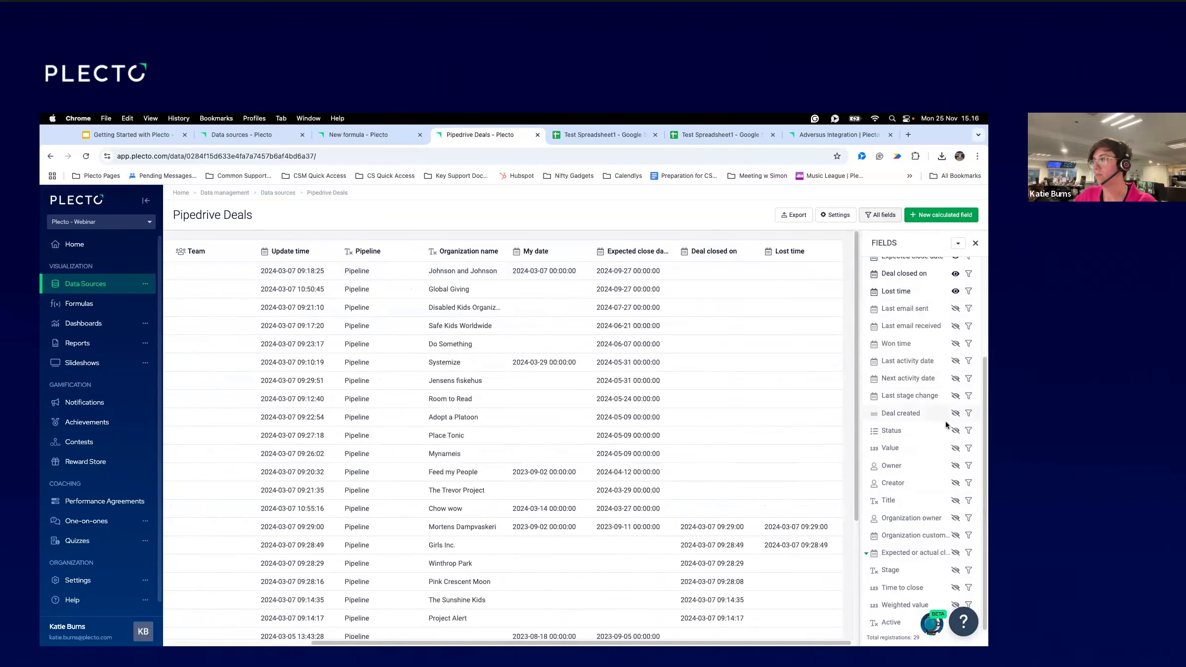
# Show the Status and Stage columns and inspect a won deal's stage value.
pyautogui.click(956, 431)
pyautogui.hscroll(2, 764, 403)
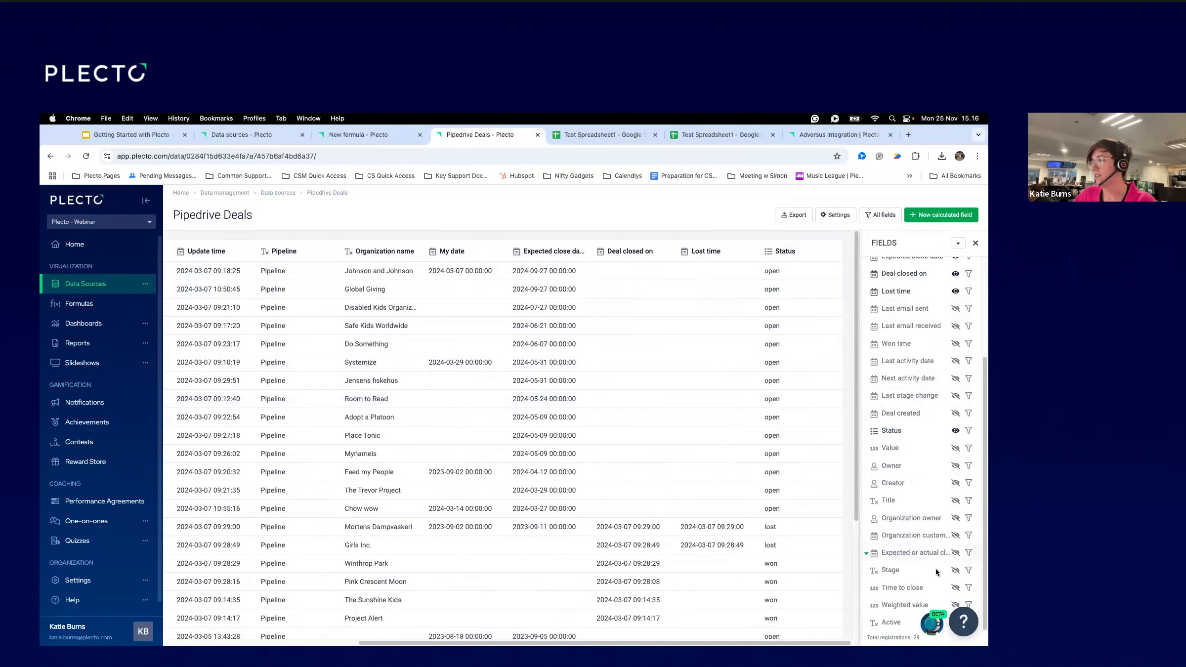
pyautogui.click(955, 571)
pyautogui.hscroll(2, 726, 420)
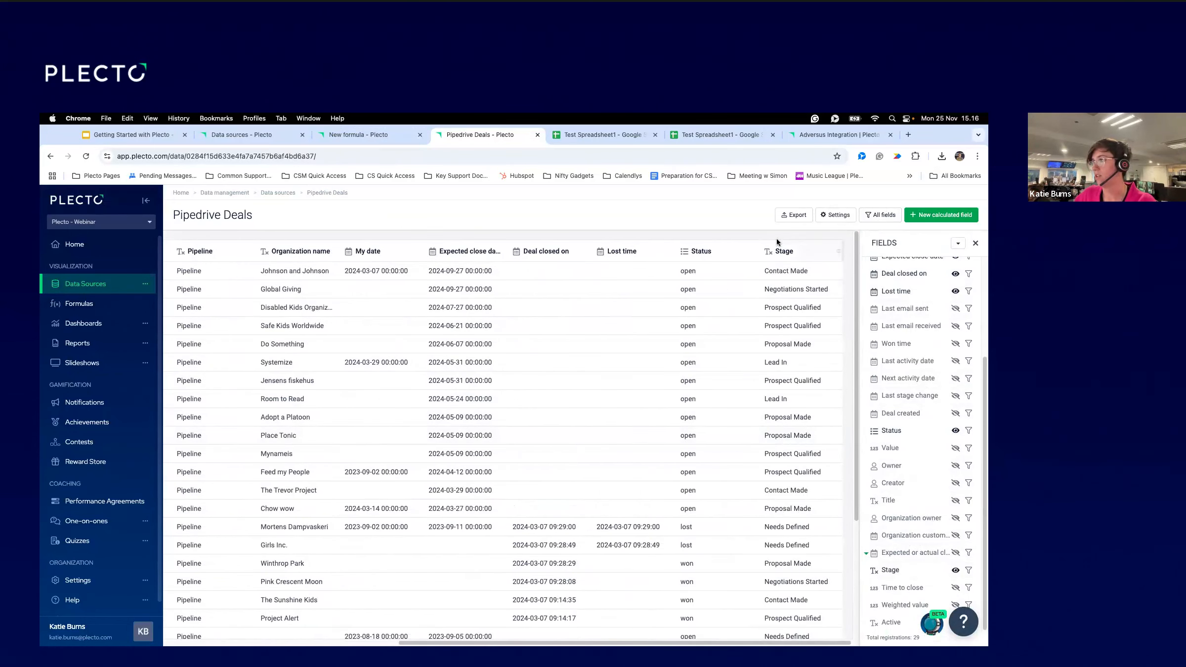
pyautogui.scroll(-3, 783, 420)
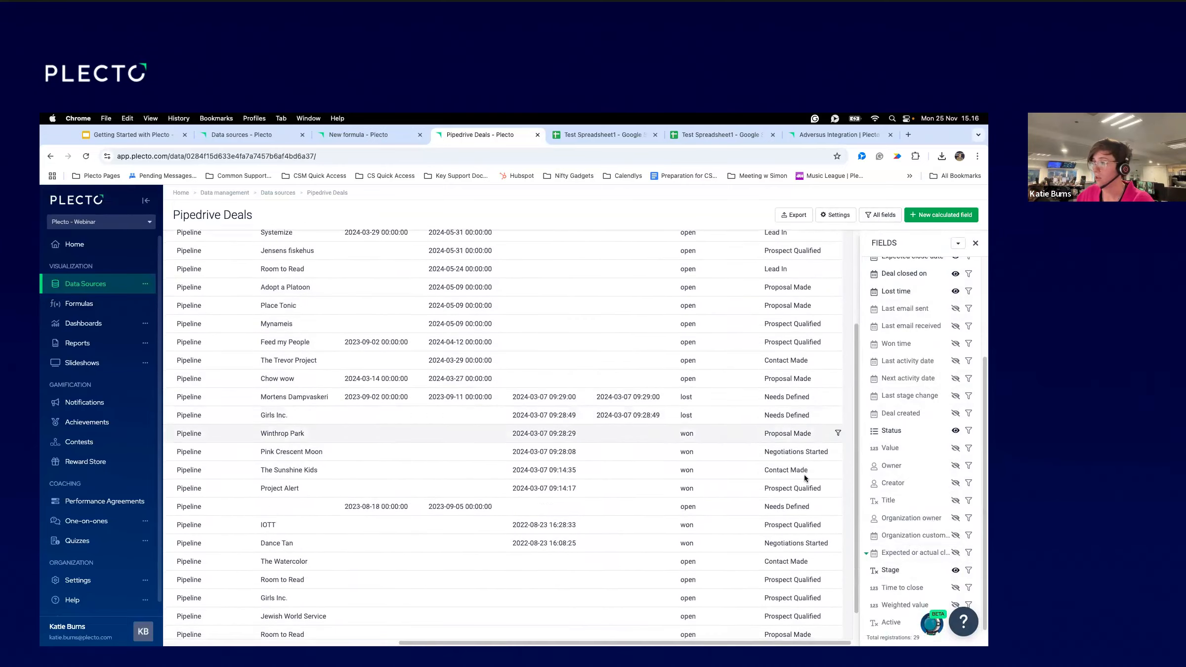
pyautogui.scroll(-1, 805, 474)
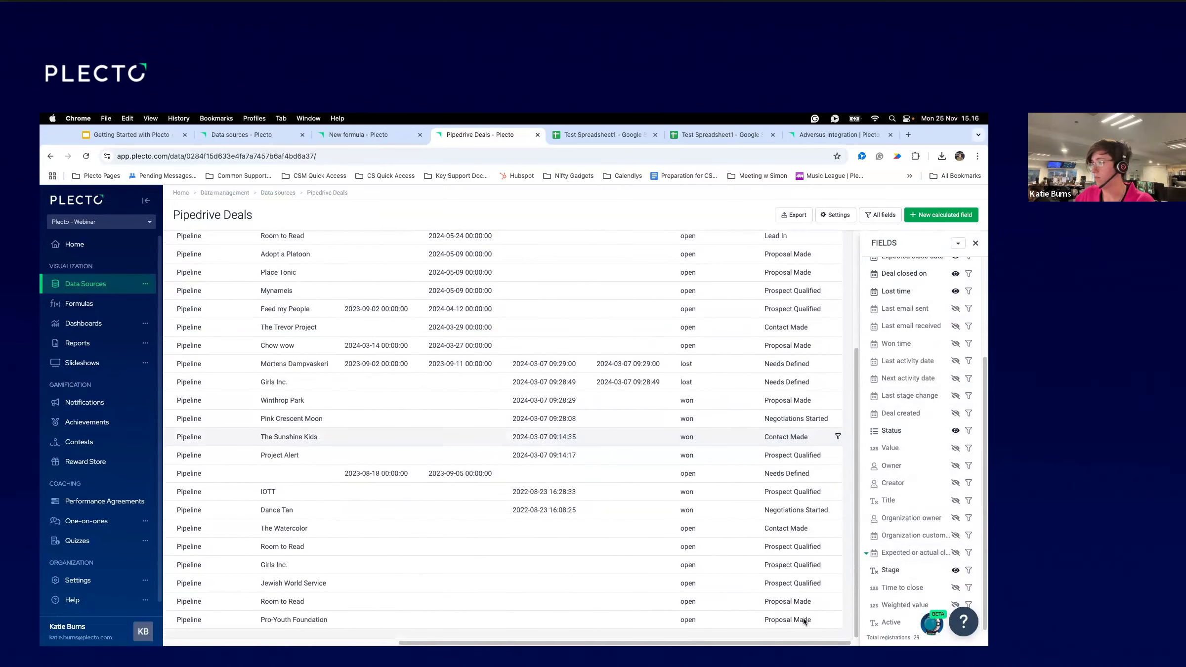
pyautogui.scroll(4, 815, 475)
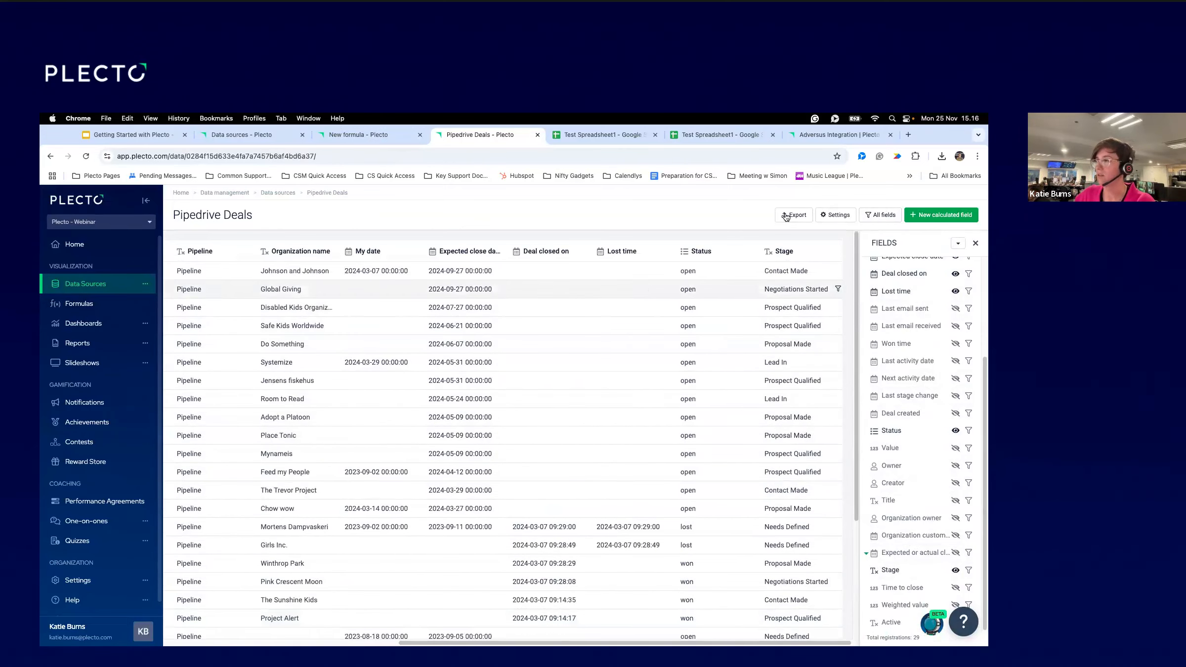
pyautogui.scroll(-4, 775, 536)
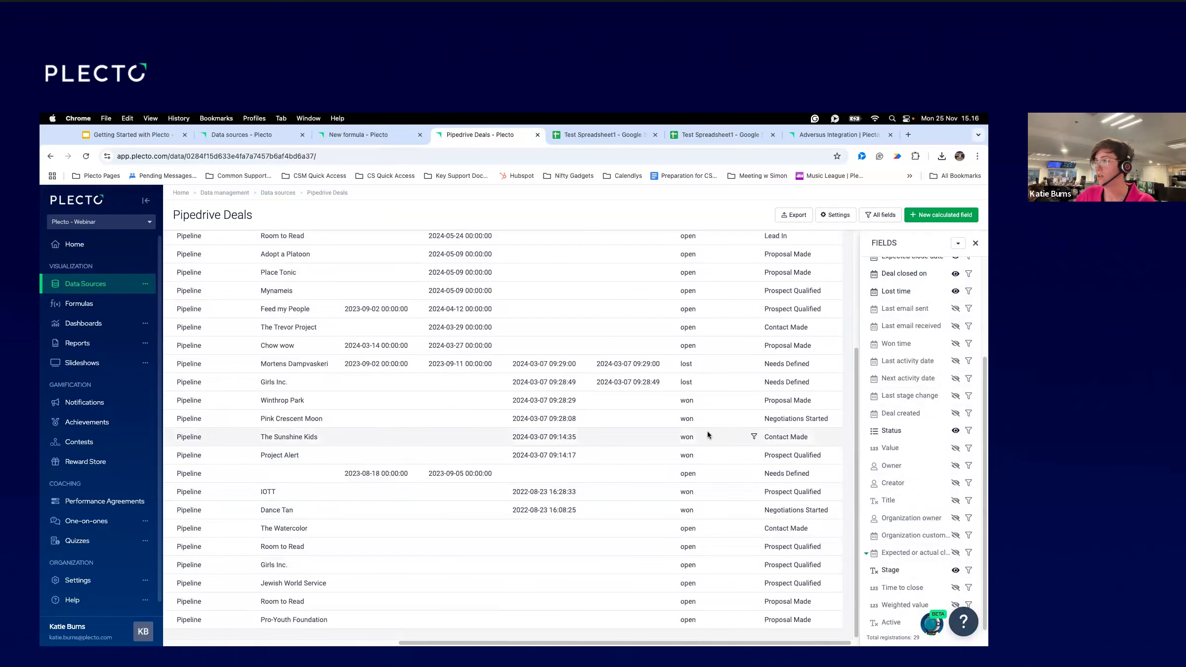
pyautogui.moveTo(766, 419)
pyautogui.mouseDown()
pyautogui.moveTo(830, 419)
pyautogui.moveTo(764, 401)
pyautogui.mouseUp()
# Delete the Stage is empty filter and save the Number of Won Deals formula, previewing 4.
pyautogui.click(359, 135)
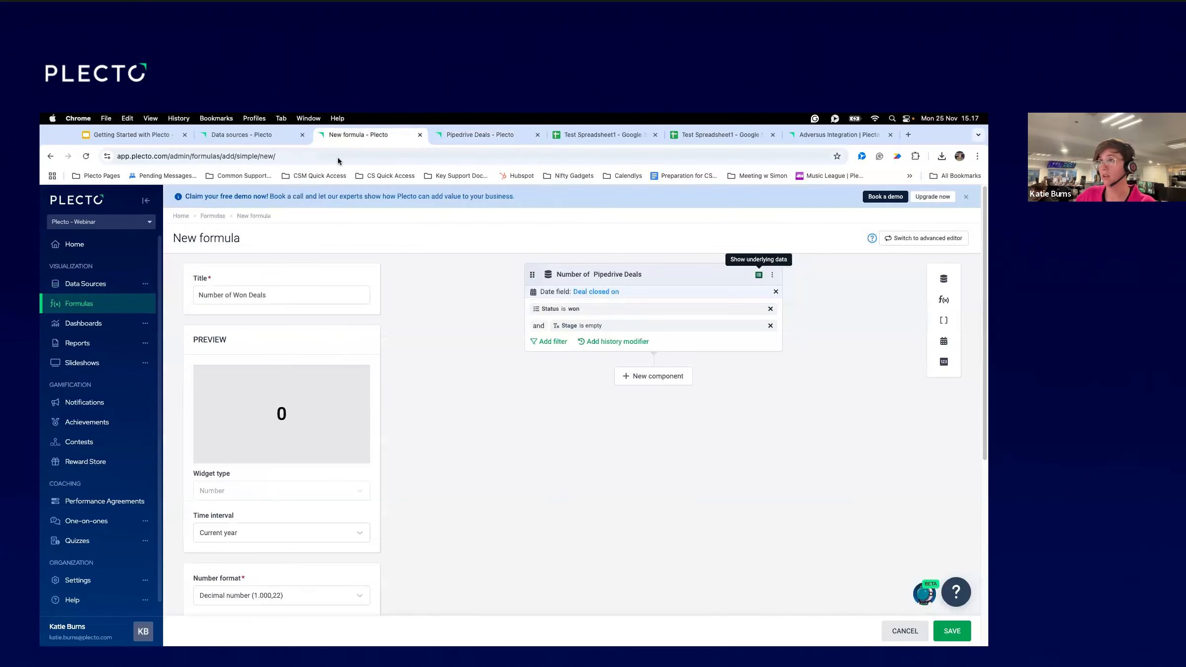
pyautogui.click(646, 328)
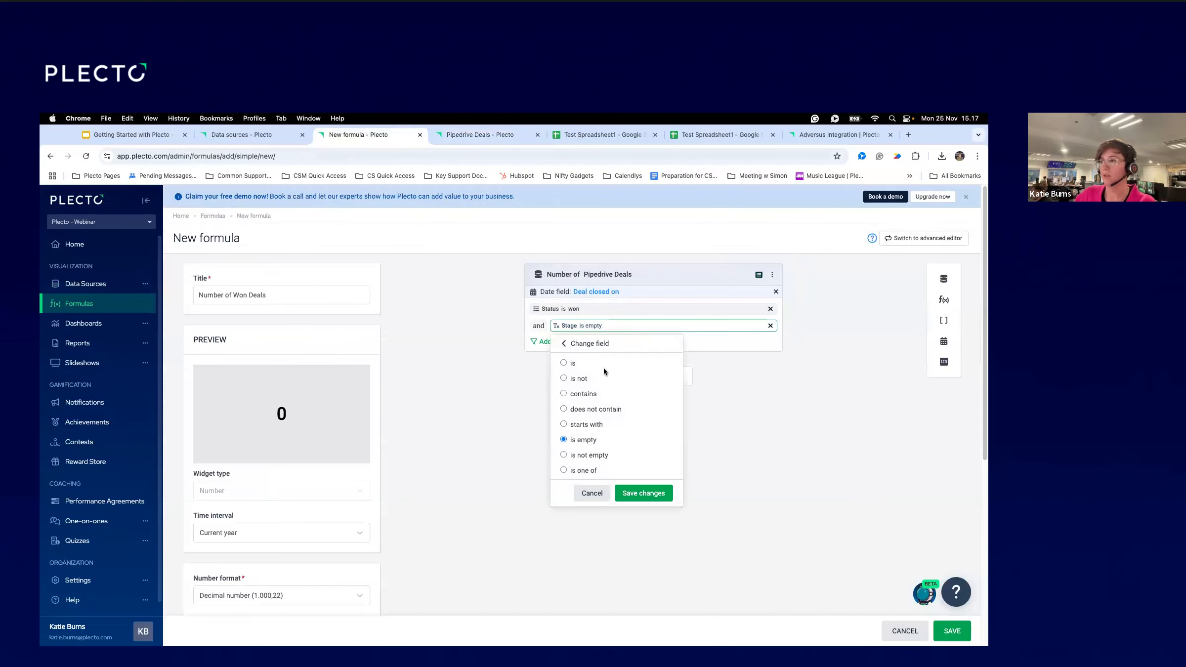
pyautogui.click(571, 366)
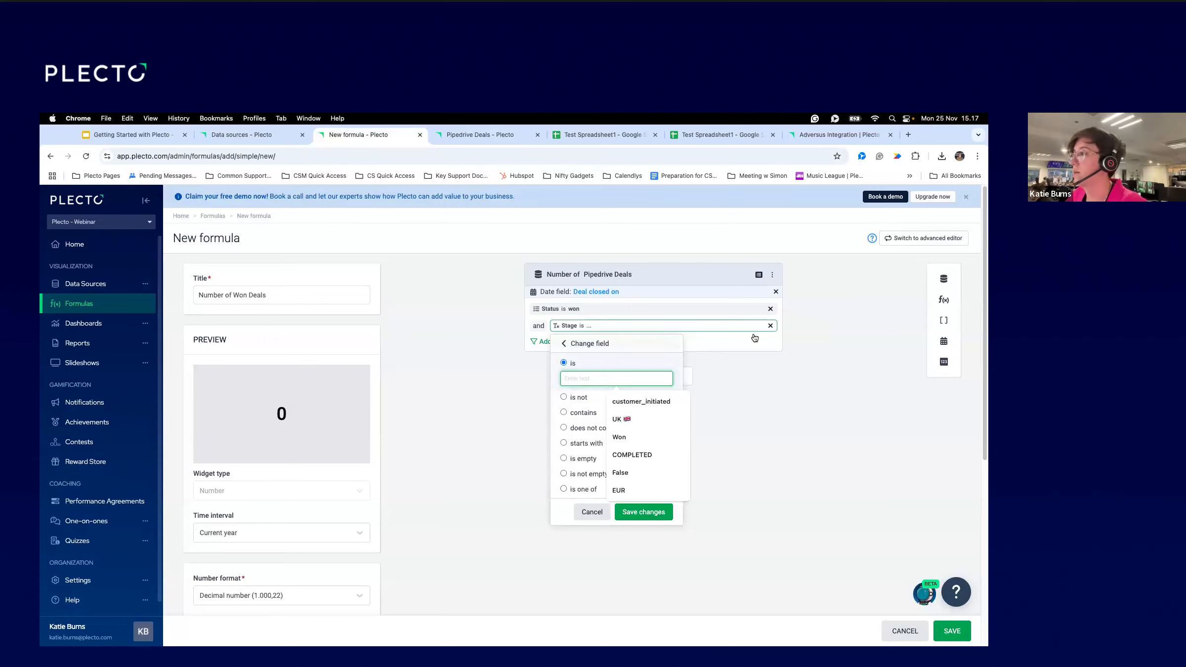
pyautogui.click(770, 325)
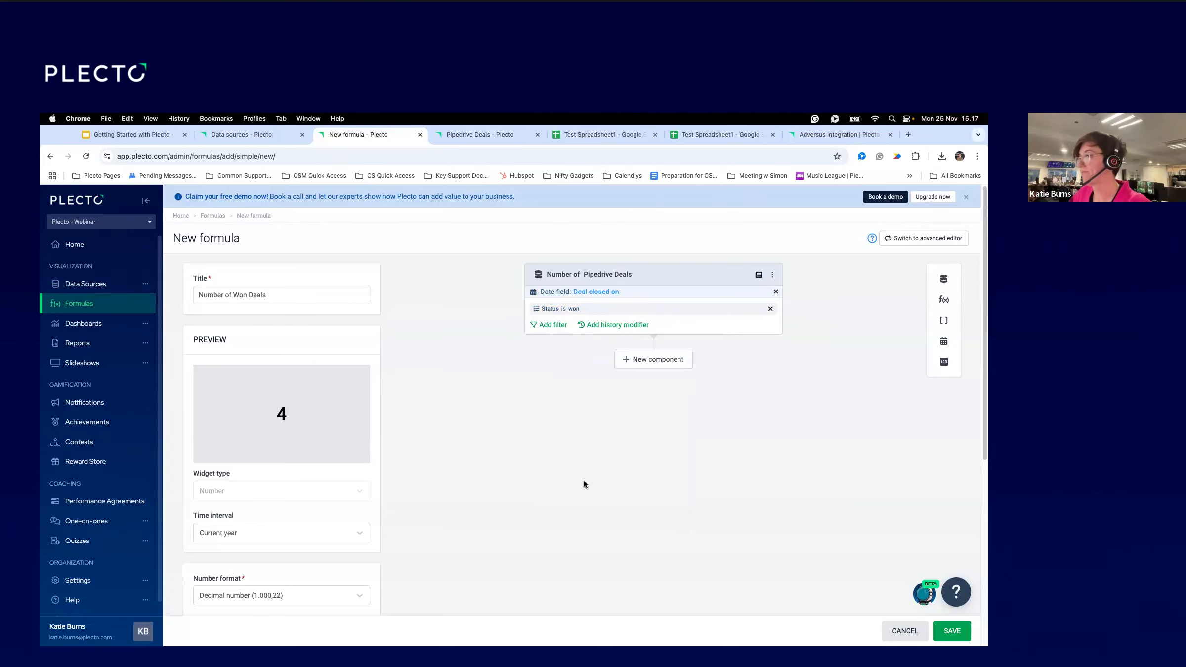
pyautogui.click(952, 631)
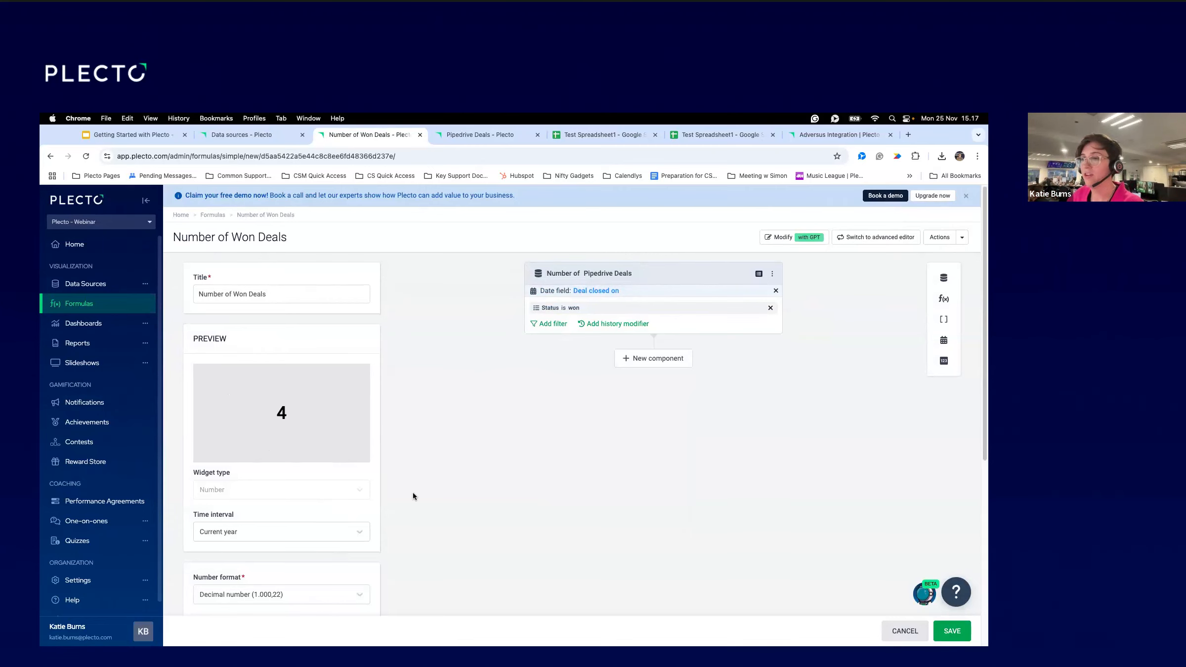
pyautogui.scroll(-5, 413, 492)
# Keep the Current year interval and decimal number format, resave the formula, then go to Dashboards.
pyautogui.click(252, 311)
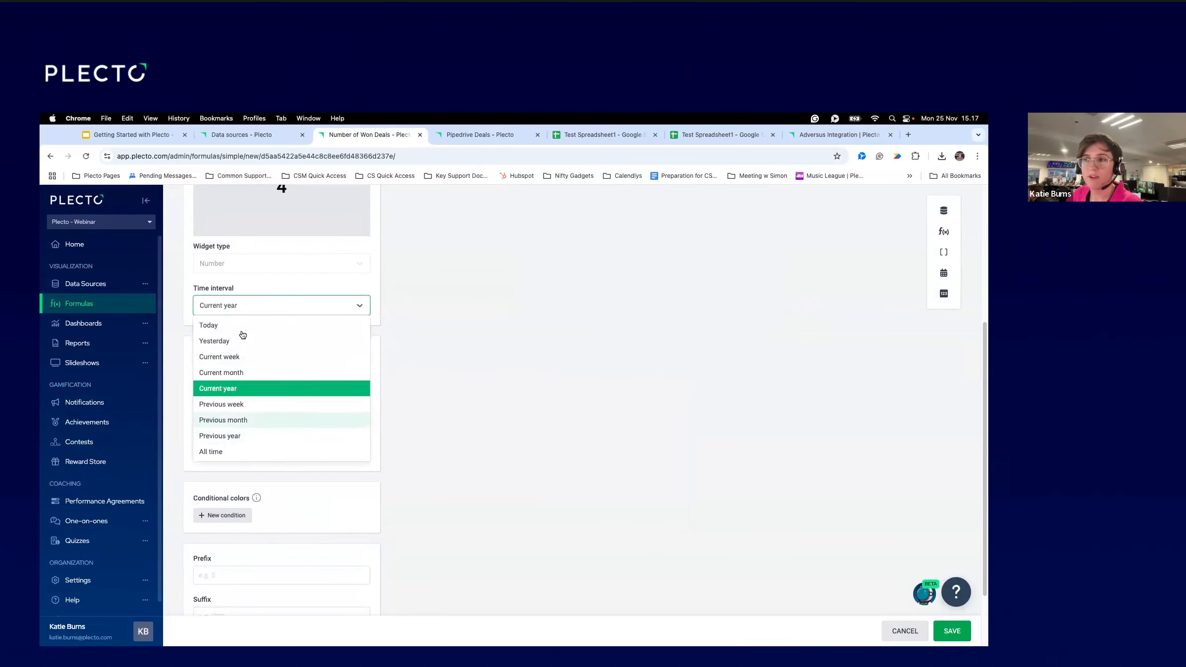
pyautogui.click(443, 300)
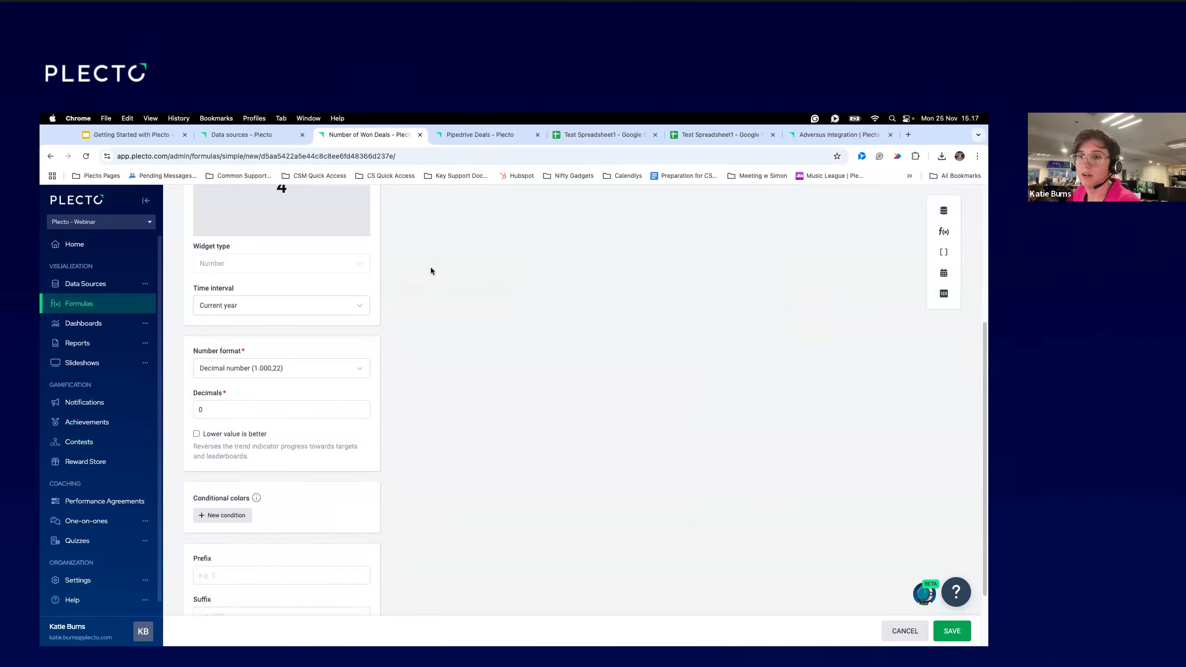
pyautogui.scroll(4, 419, 402)
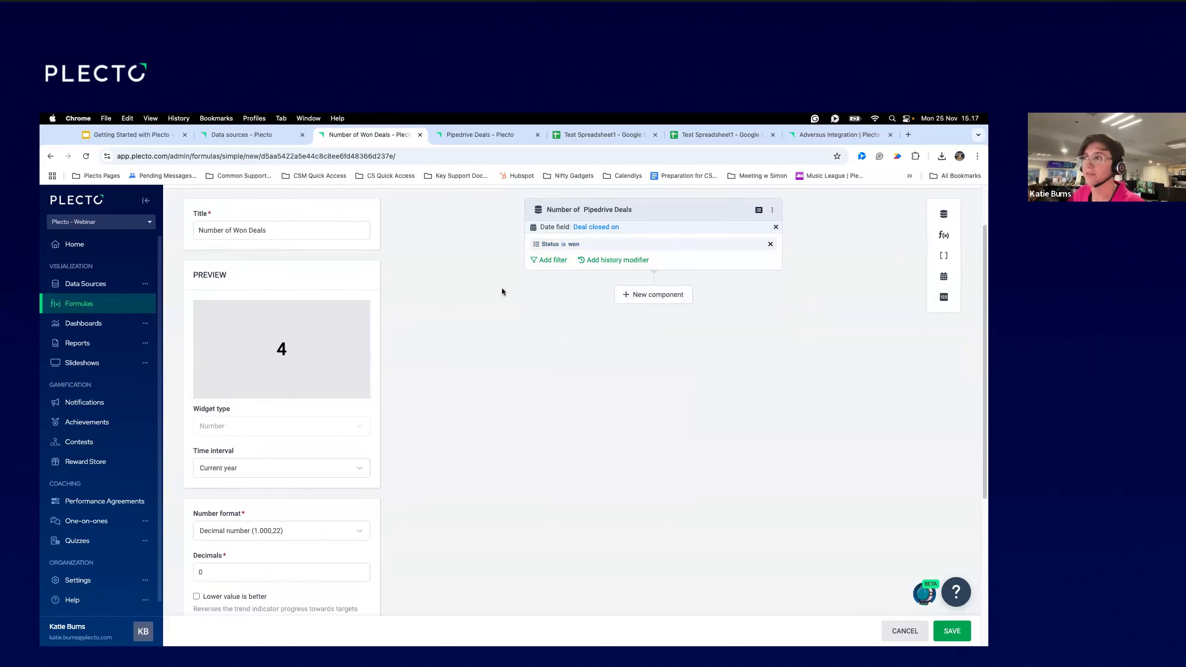
pyautogui.scroll(-1, 476, 502)
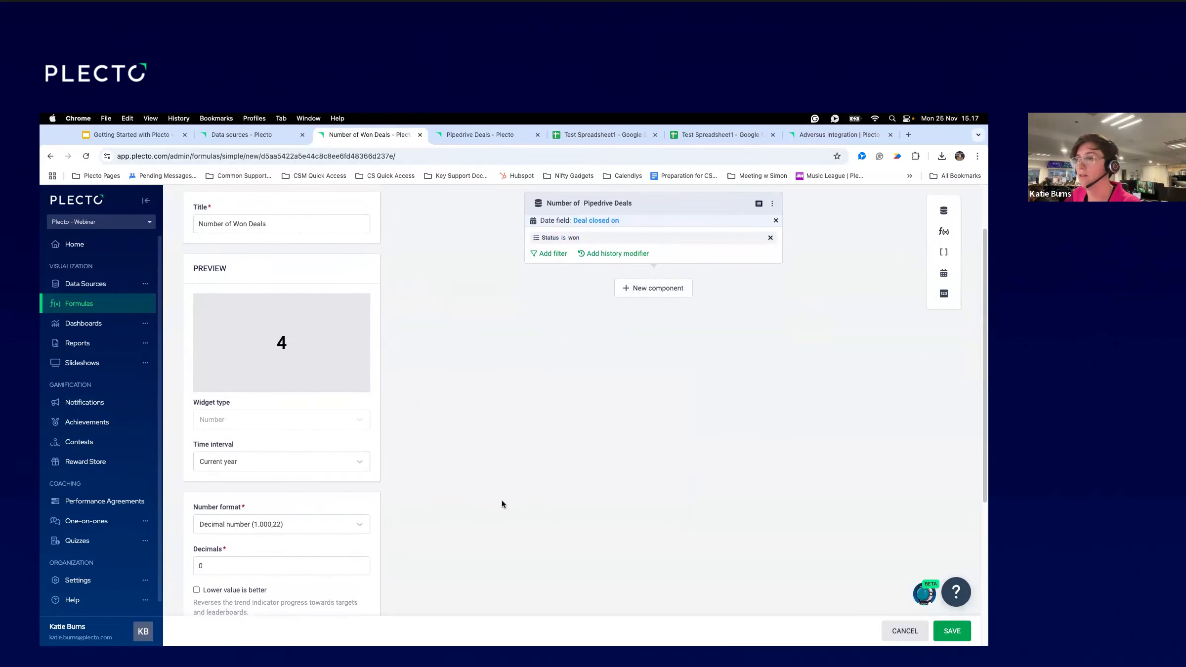
pyautogui.scroll(-5, 627, 491)
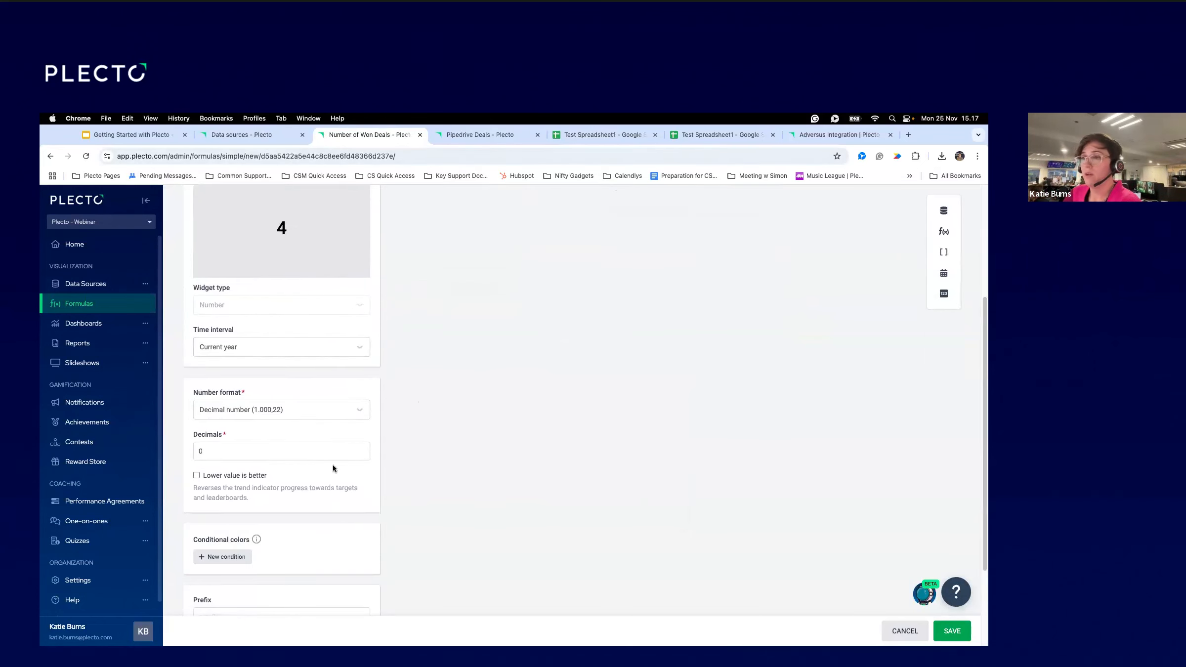
pyautogui.click(233, 417)
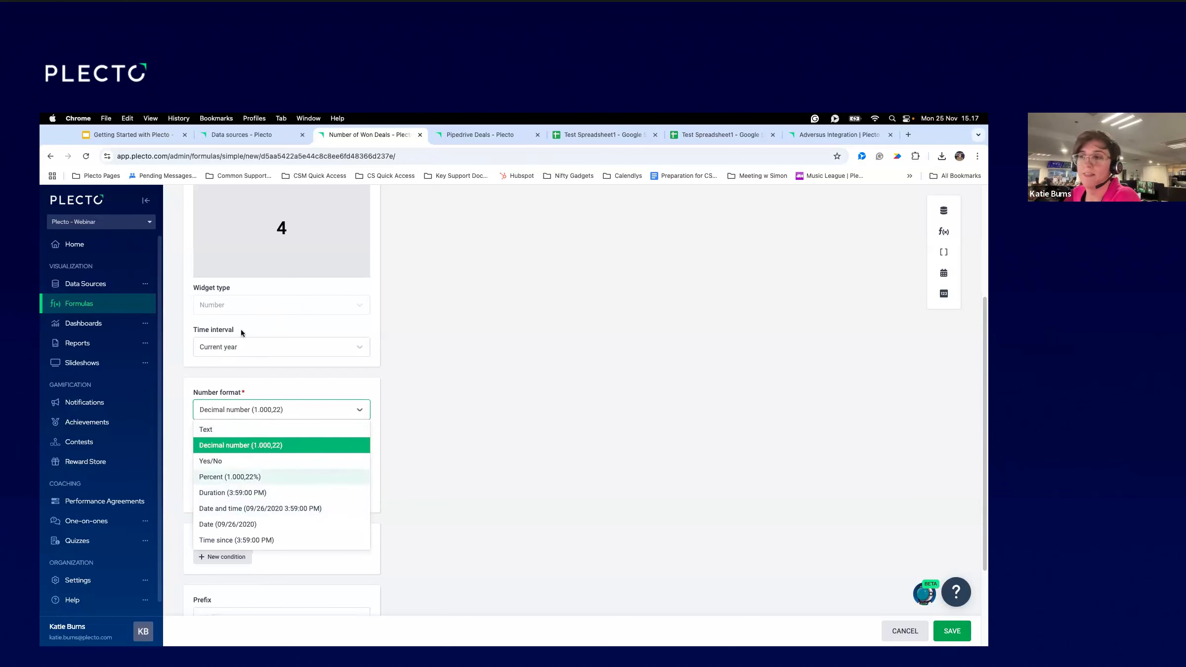
pyautogui.click(501, 420)
pyautogui.scroll(4, 525, 428)
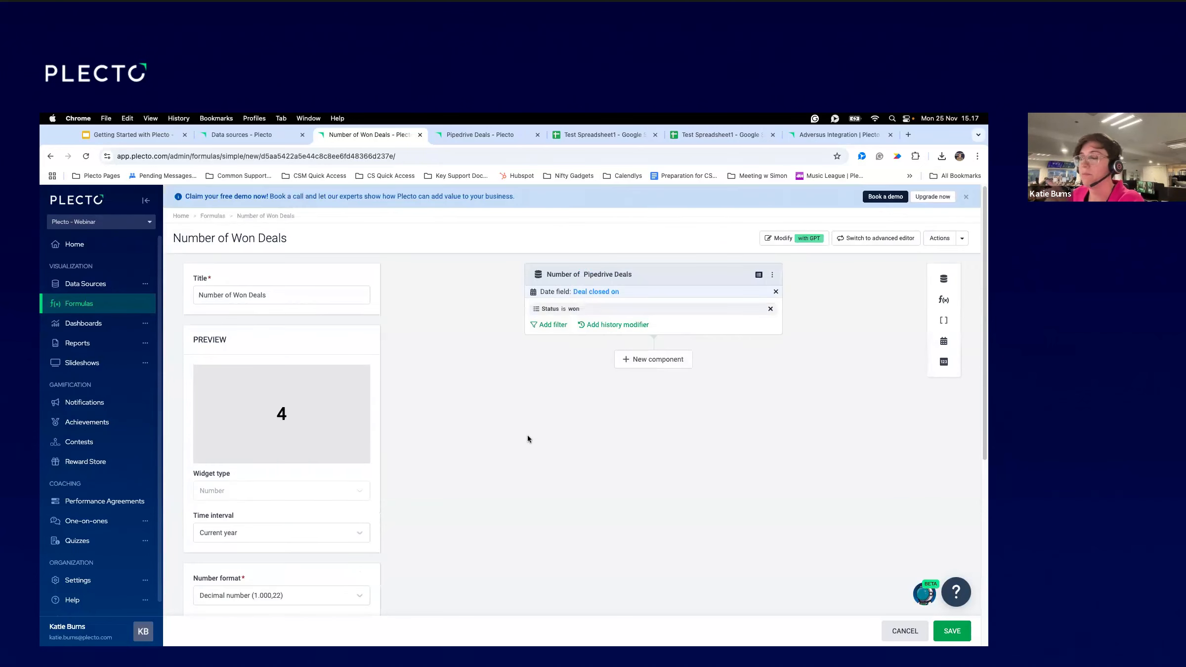
pyautogui.click(953, 632)
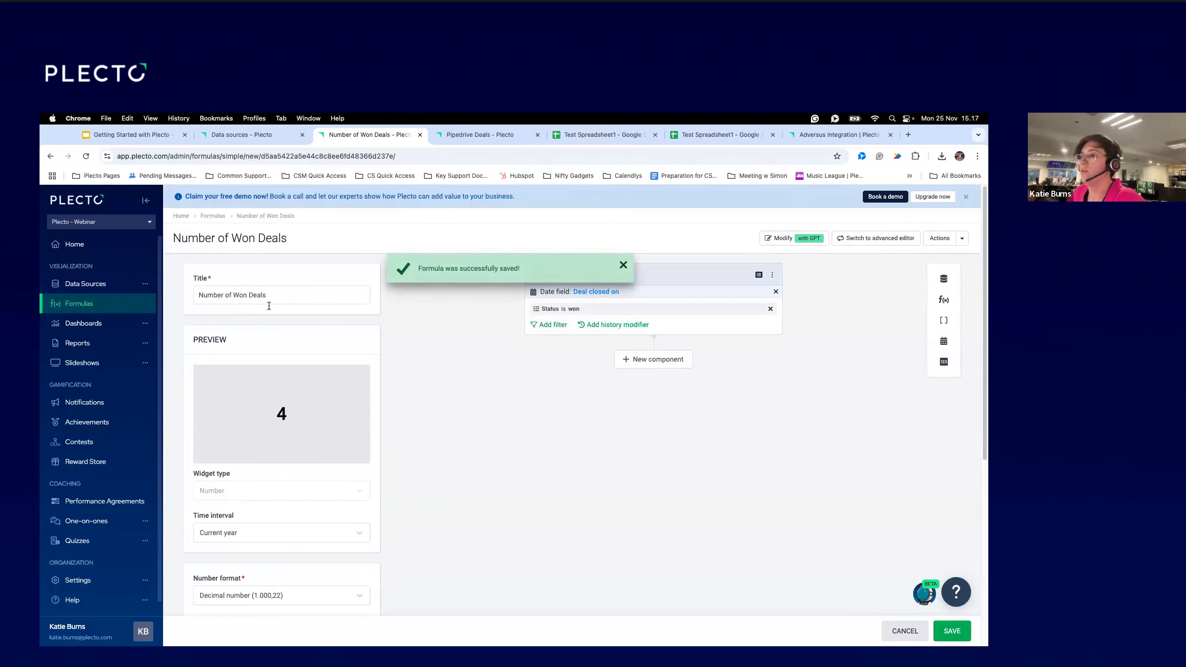
pyautogui.moveTo(267, 293); pyautogui.dragTo(164, 294)
pyautogui.press('super+c')
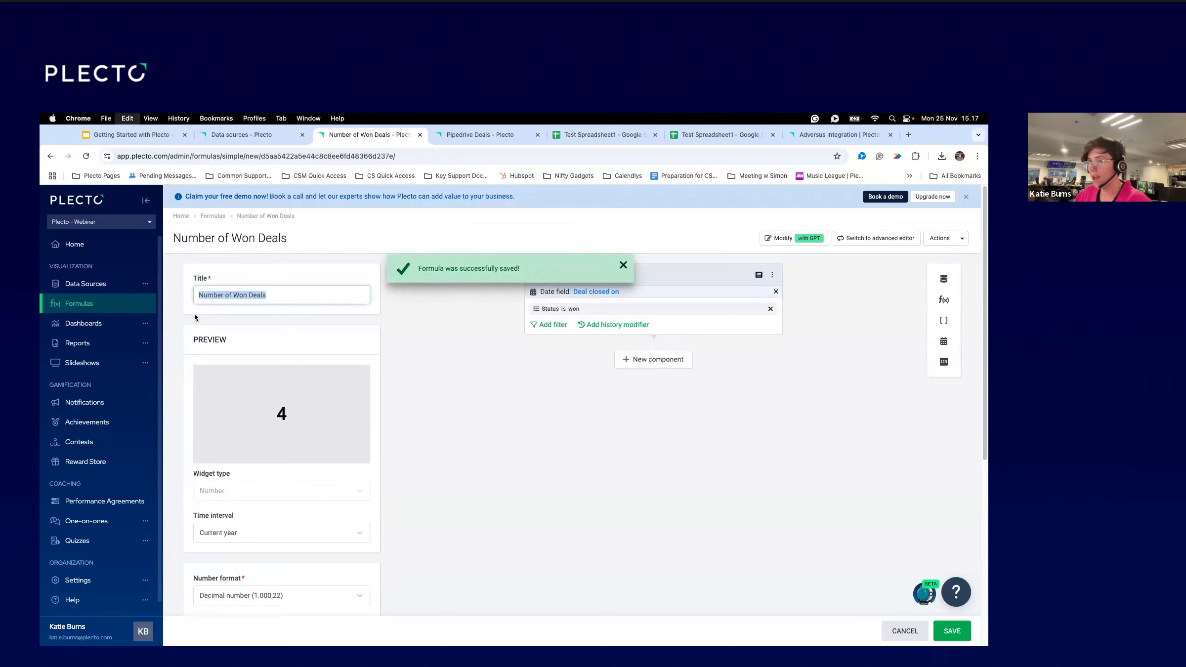
pyautogui.click(105, 326)
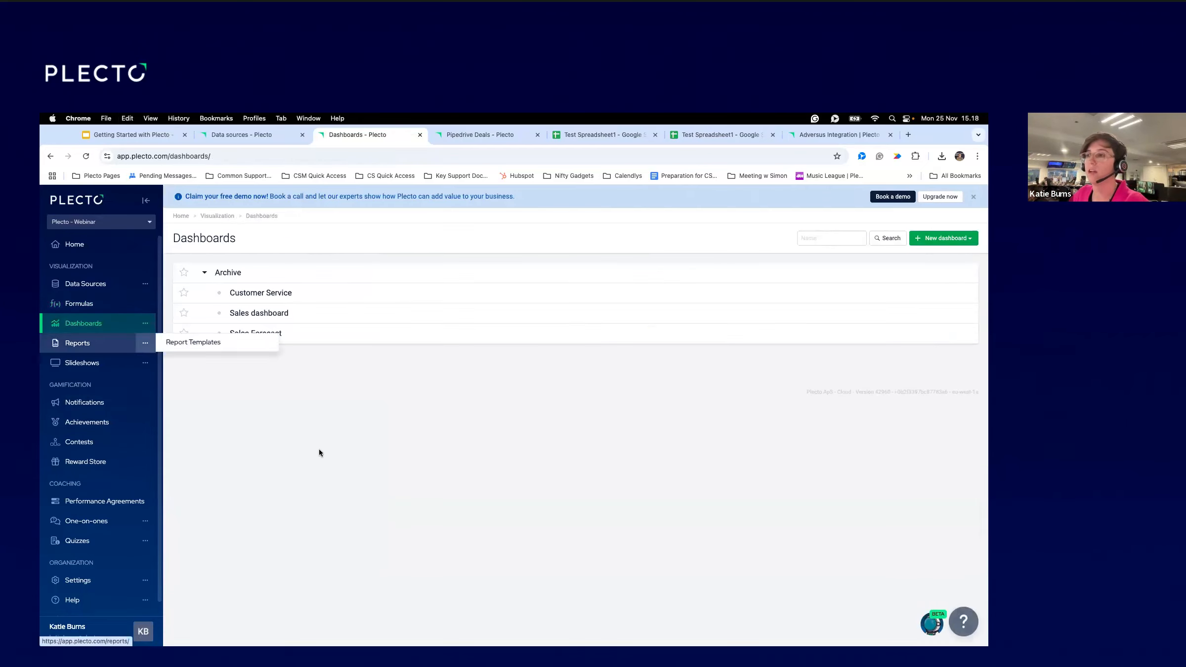
# Create an empty dashboard titled 'Webinar Dashboard' with the Dark Blue theme.
pyautogui.click(934, 241)
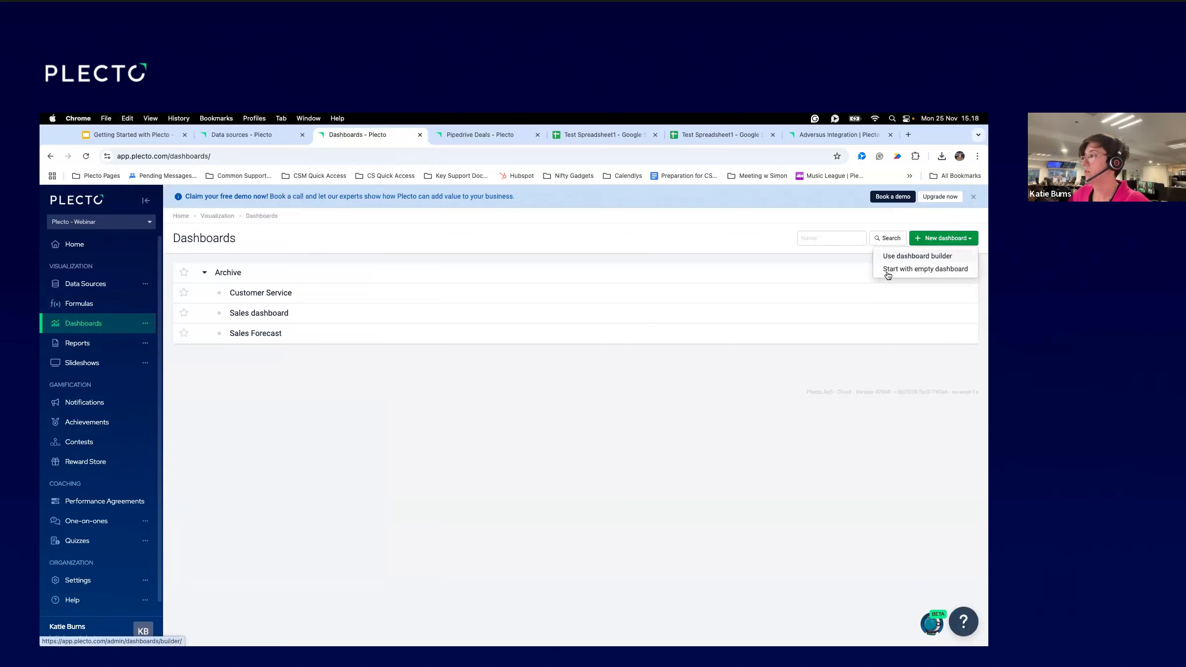
pyautogui.click(916, 269)
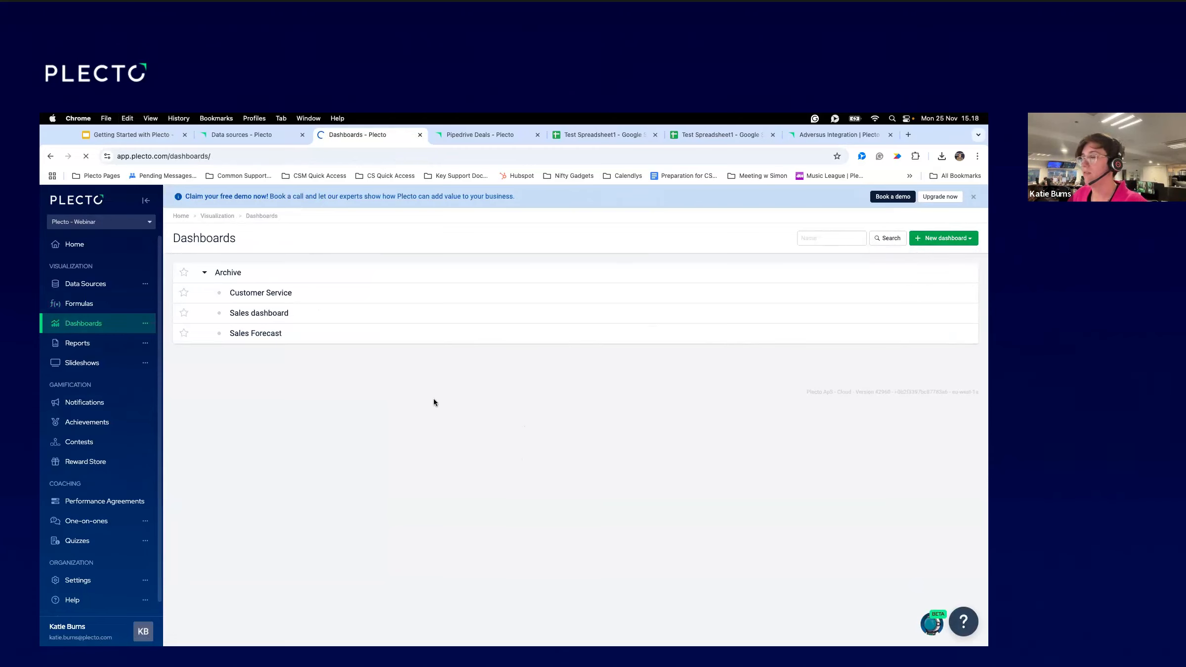
pyautogui.click(313, 303)
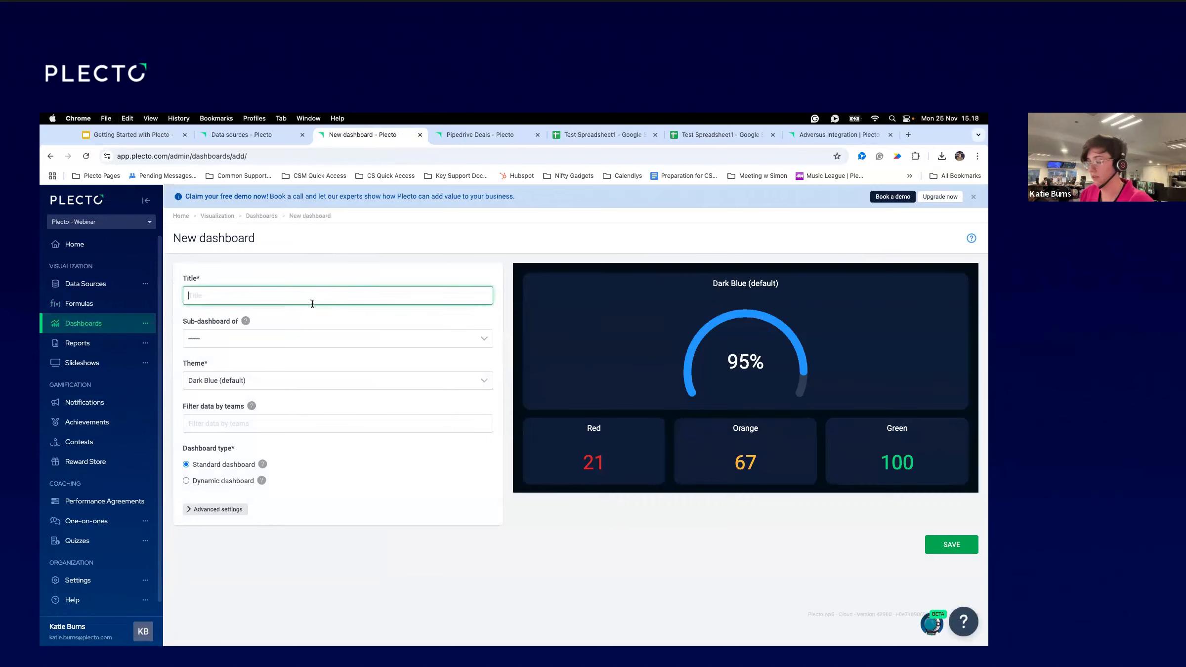
pyautogui.write('Te')
pyautogui.press('BackSpace')
pyautogui.press('BackSpace')
pyautogui.write('W')
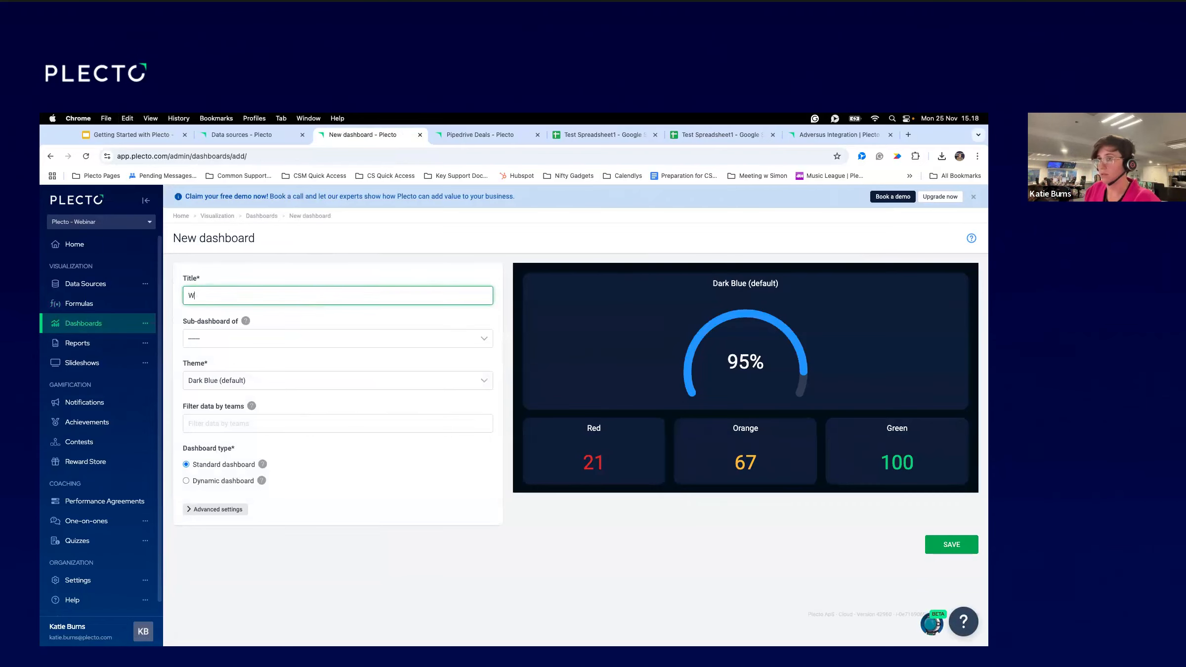
pyautogui.write('ebinar Dashboard')
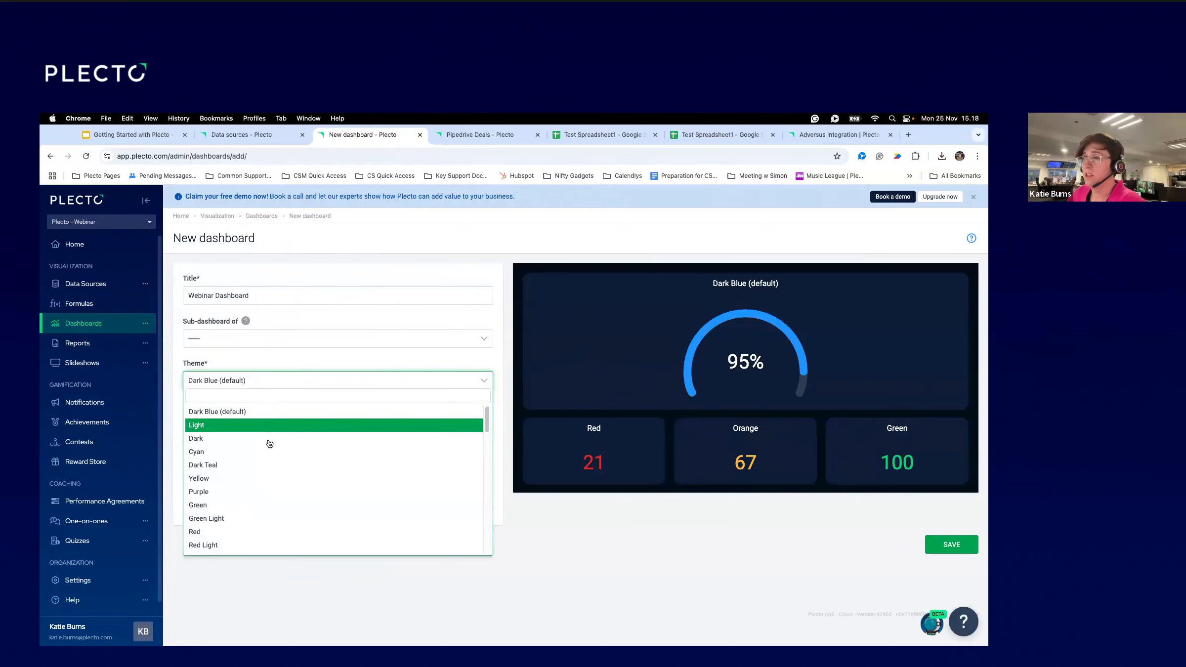
pyautogui.click(285, 414)
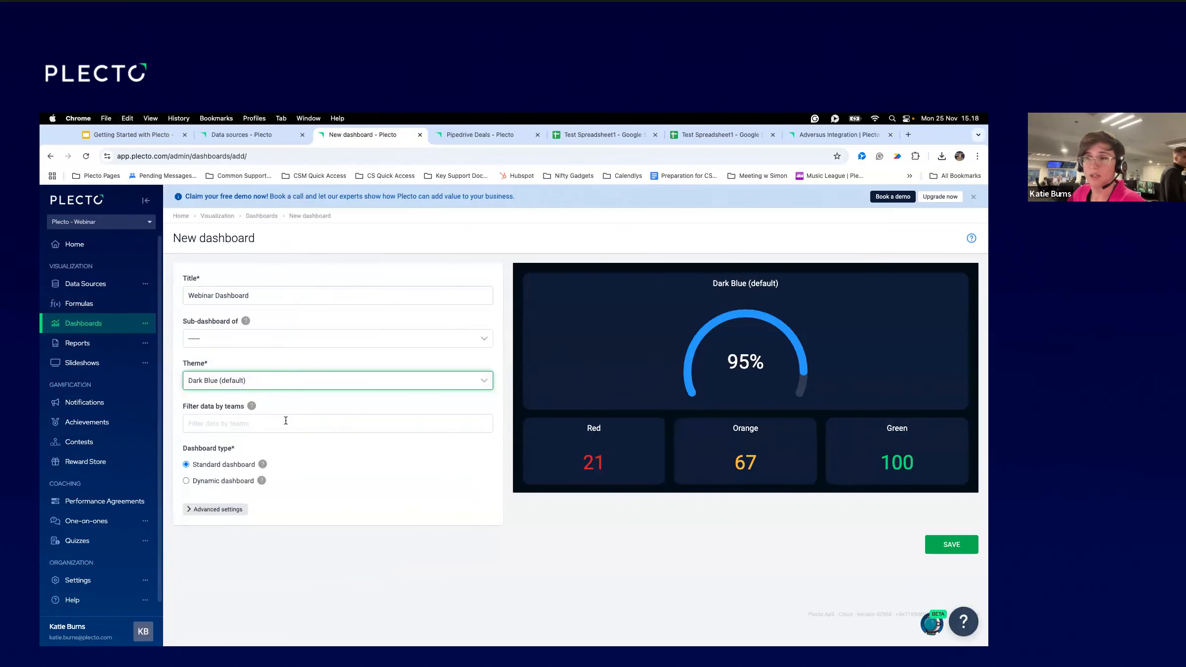
pyautogui.click(946, 543)
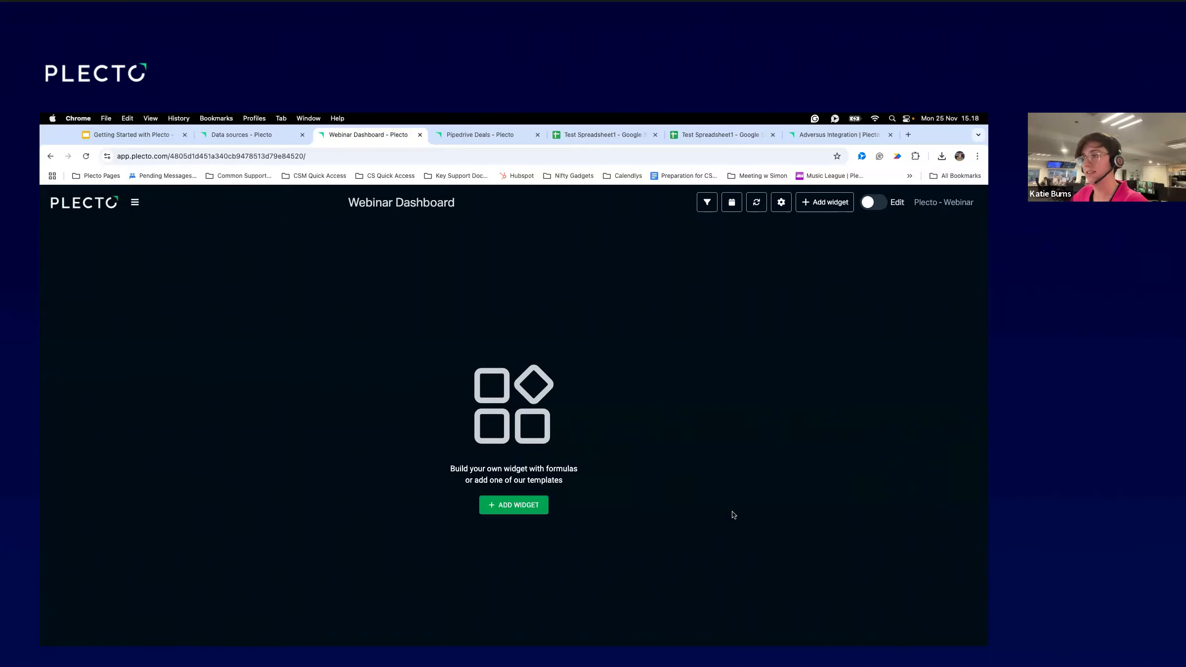
# Browse the widget gallery and pick the Number box widget.
pyautogui.click(817, 204)
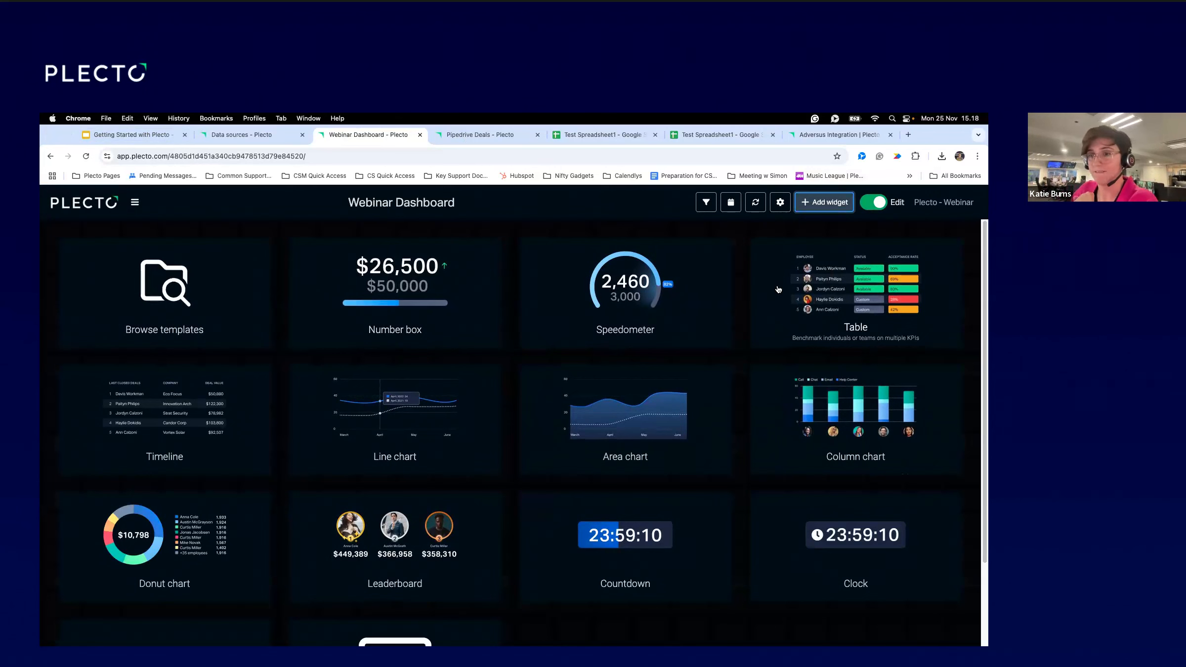
pyautogui.scroll(-3, 485, 538)
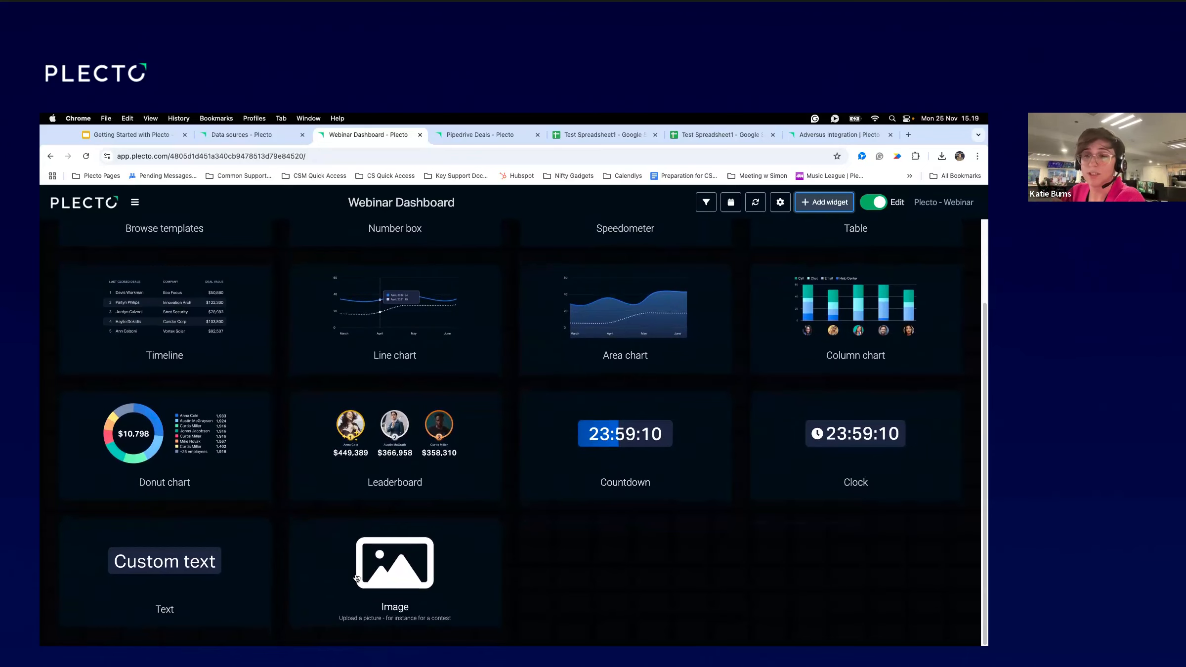
pyautogui.scroll(3, 372, 544)
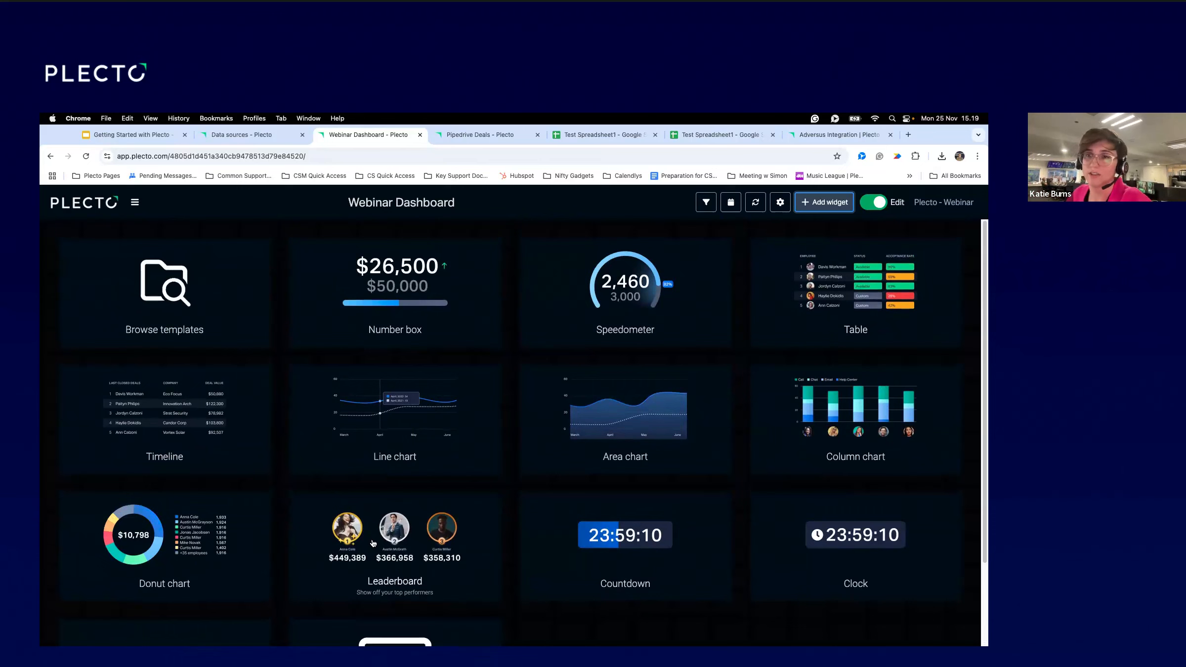
pyautogui.click(425, 292)
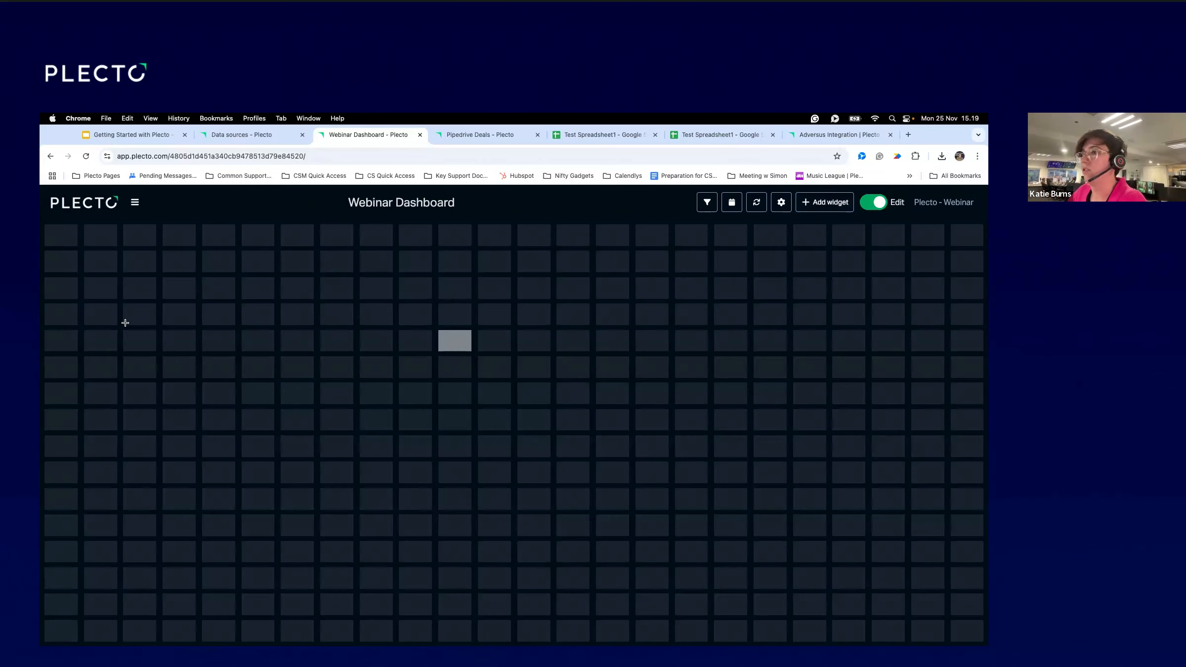
# Place a top-left Number box showing Number of Won Deals for All time.
pyautogui.moveTo(61, 236); pyautogui.dragTo(300, 397)
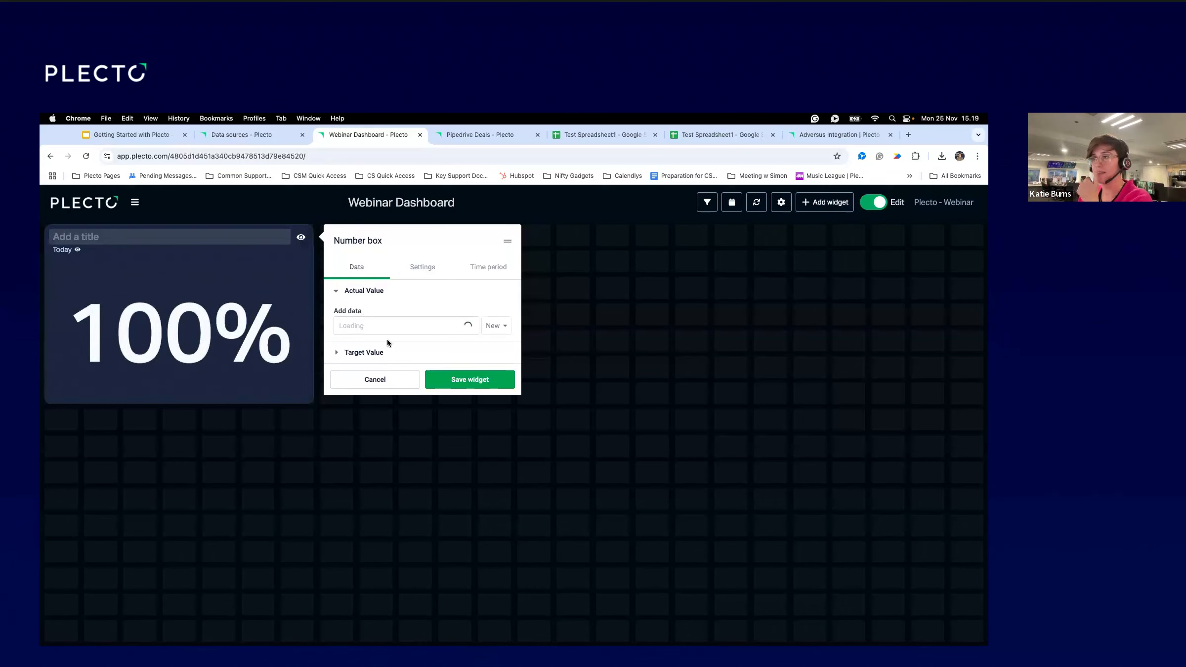
pyautogui.click(378, 326)
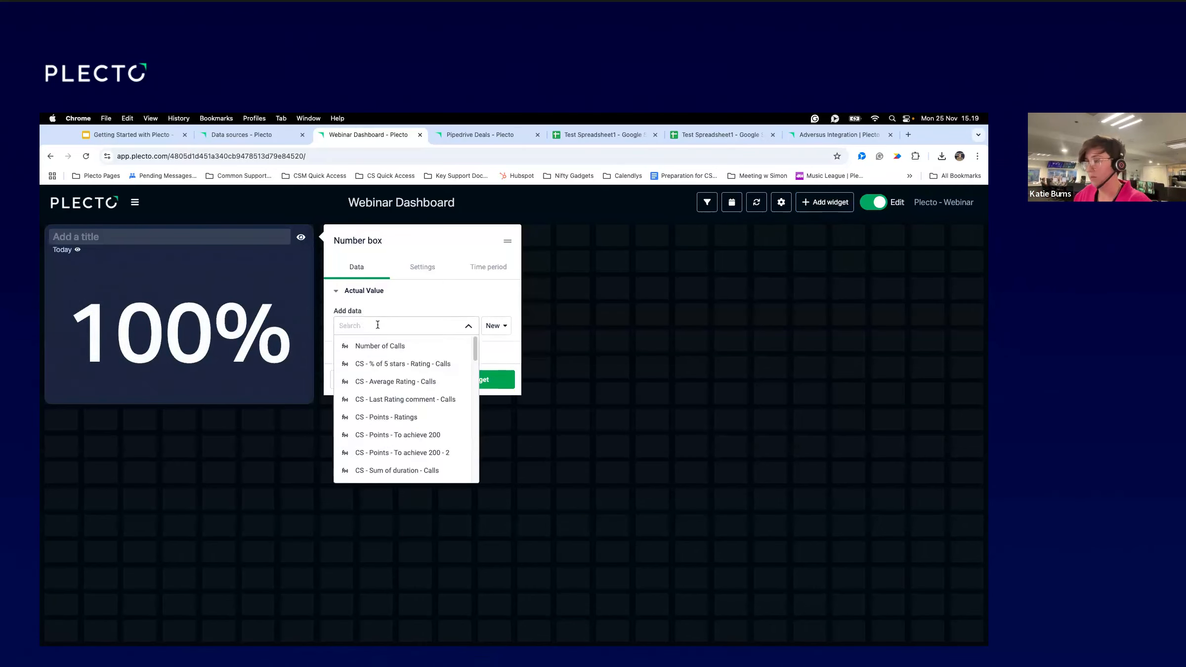
pyautogui.press('super+v')
pyautogui.click(391, 346)
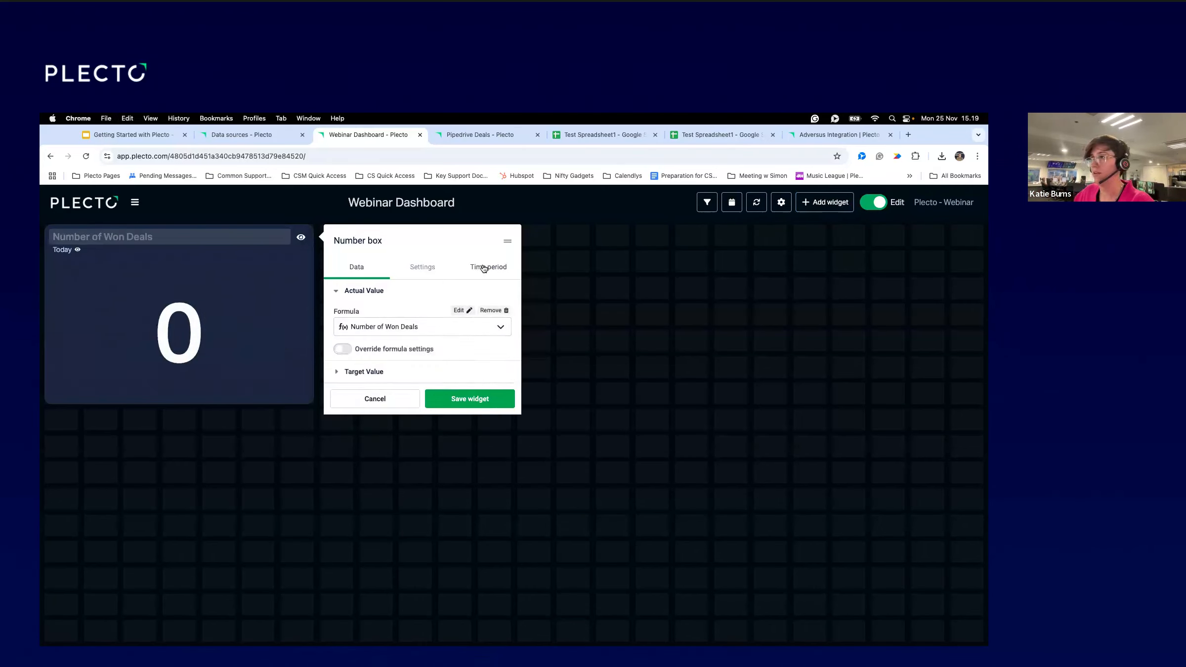
pyautogui.click(484, 268)
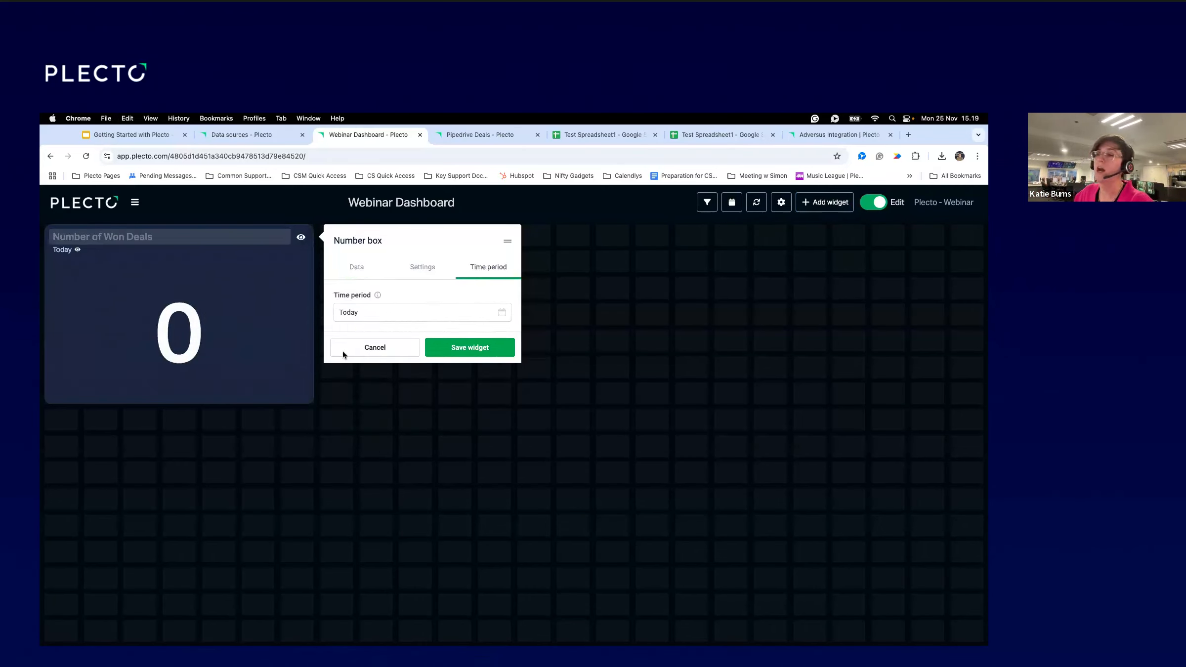
pyautogui.click(395, 317)
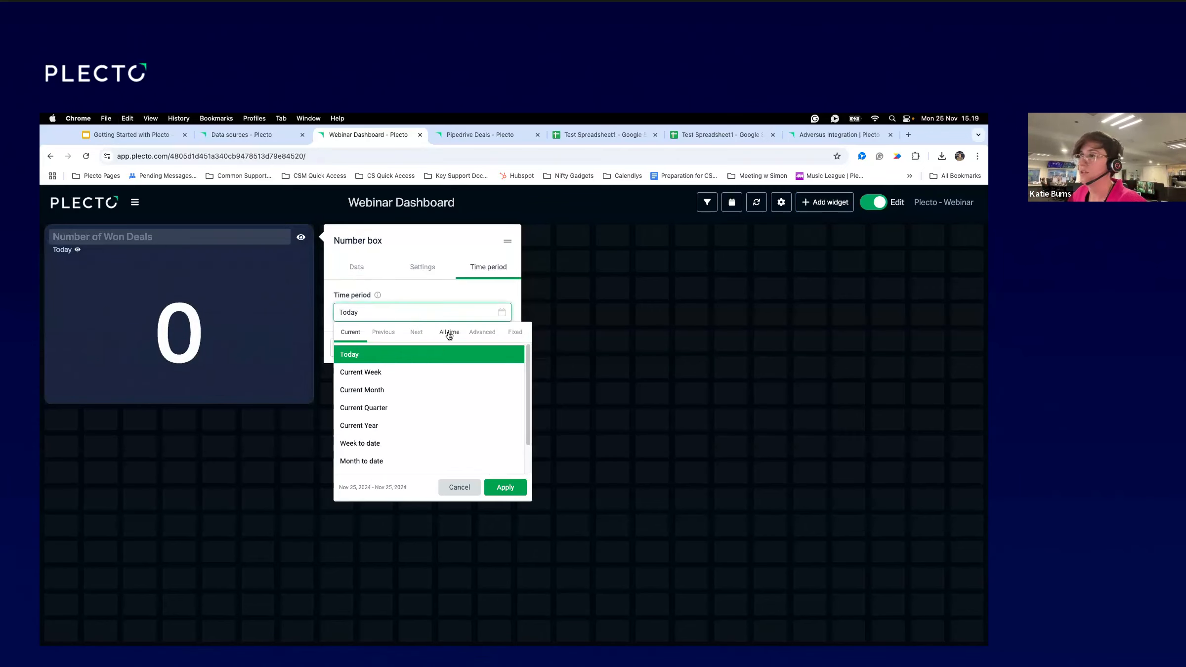
pyautogui.click(448, 332)
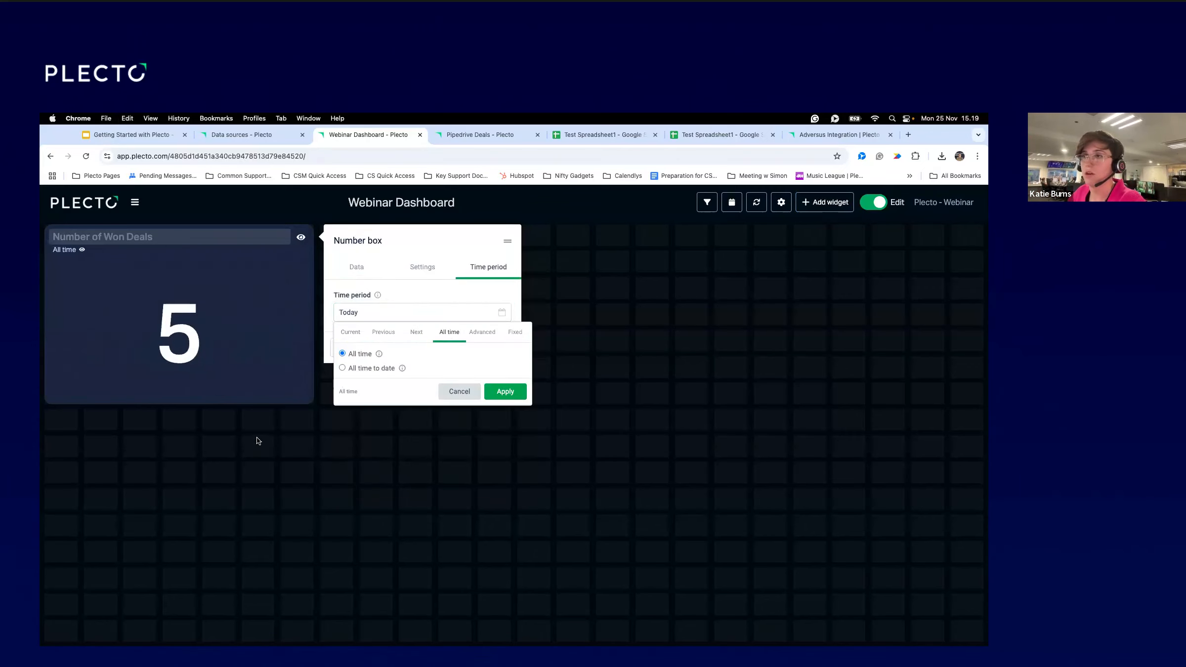
pyautogui.click(516, 392)
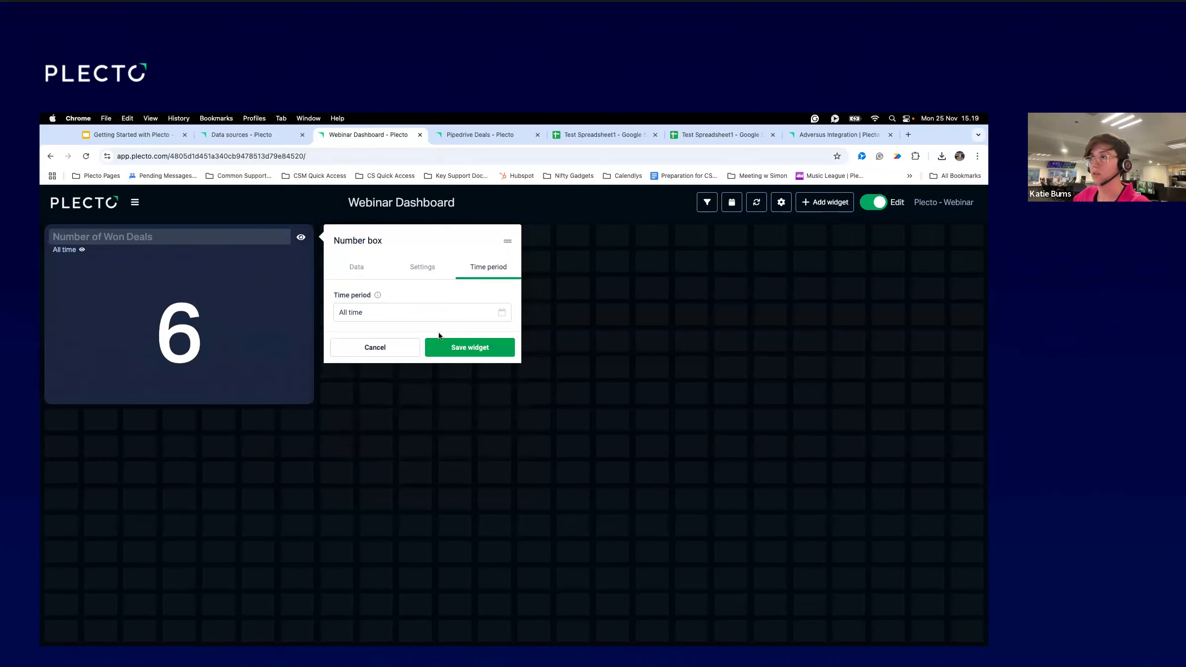
# Review the box's formula and display settings, reapply All time, and save it showing 6.
pyautogui.click(356, 267)
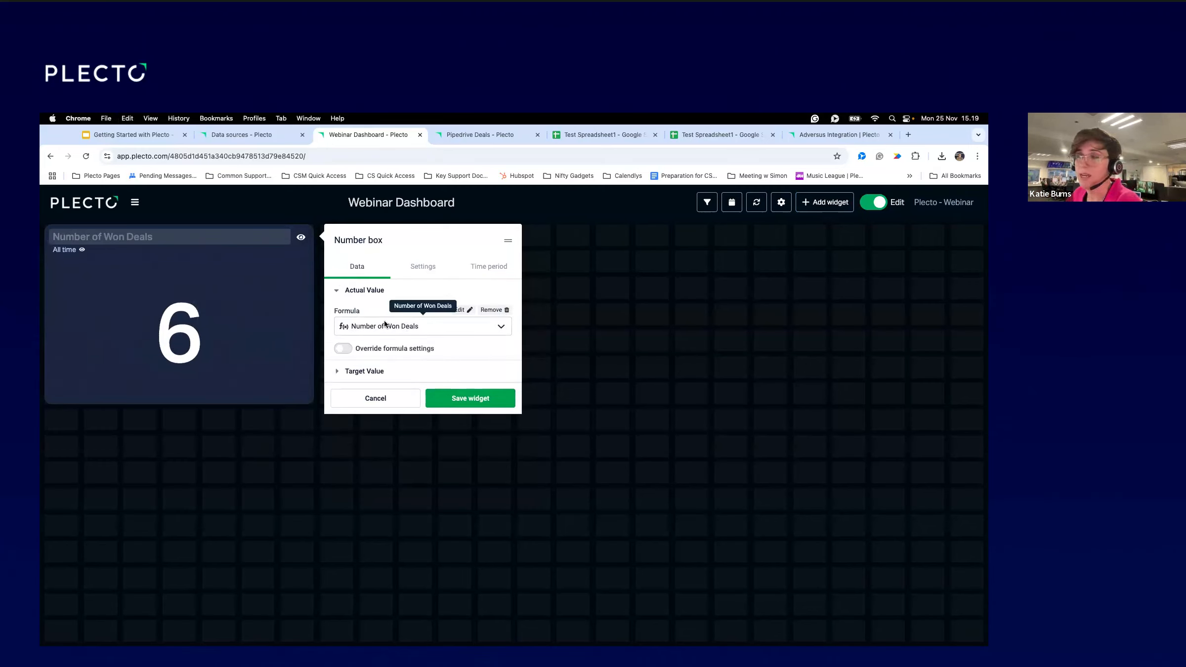
pyautogui.click(424, 272)
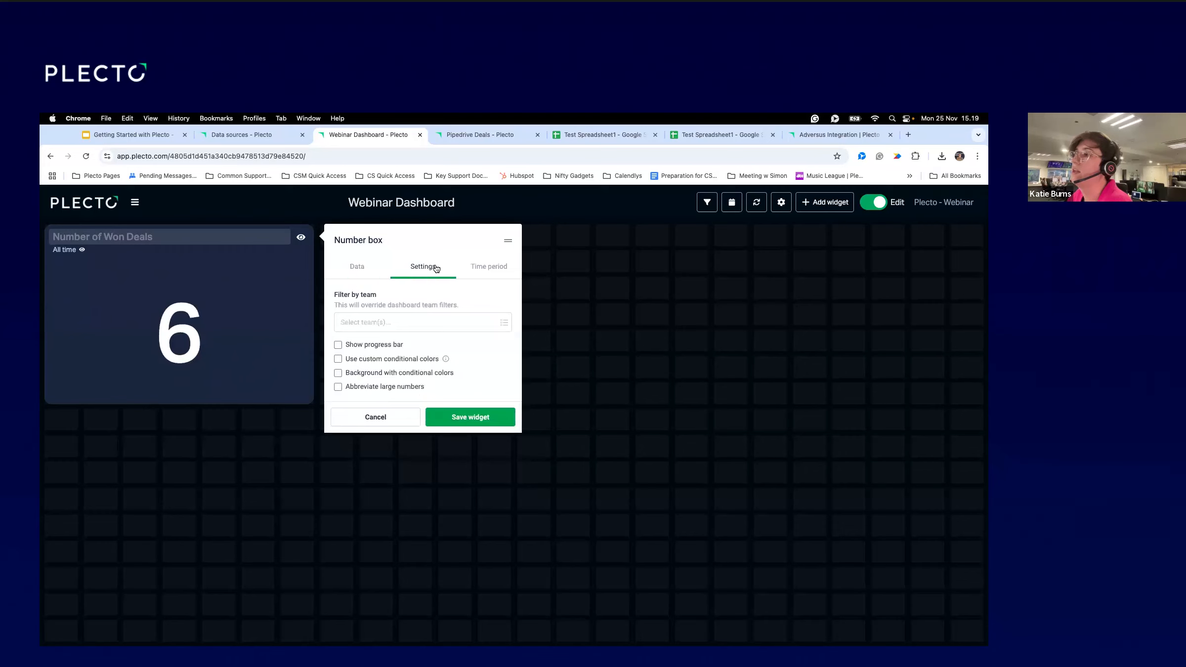
pyautogui.click(475, 269)
pyautogui.click(400, 311)
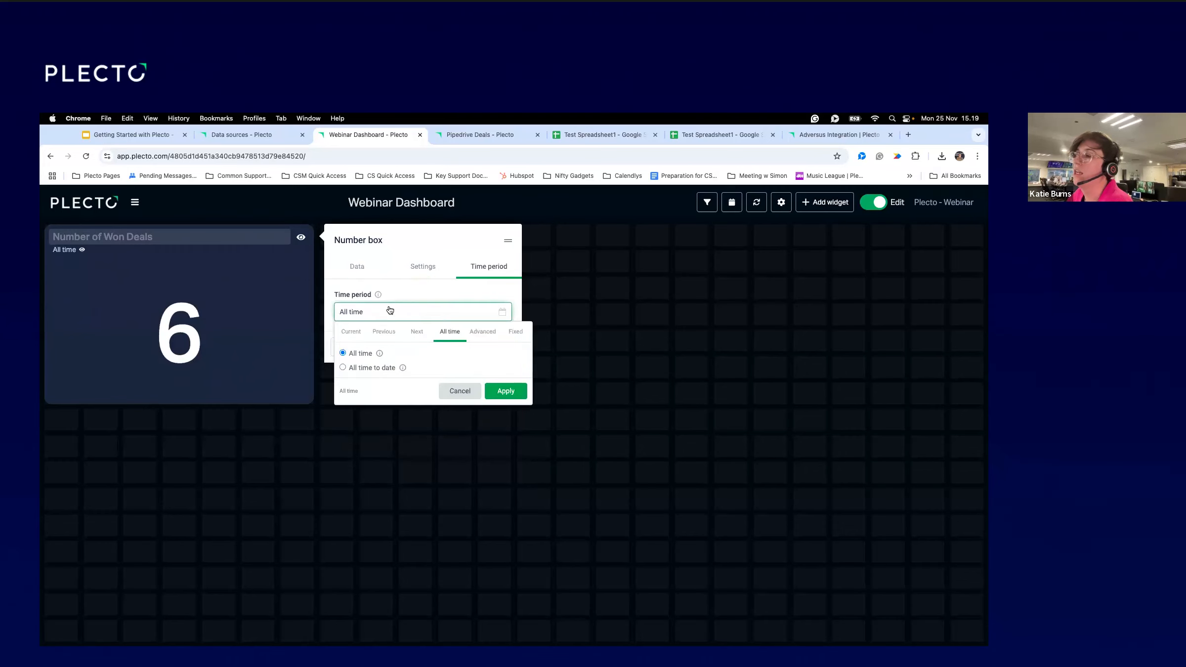
pyautogui.click(352, 334)
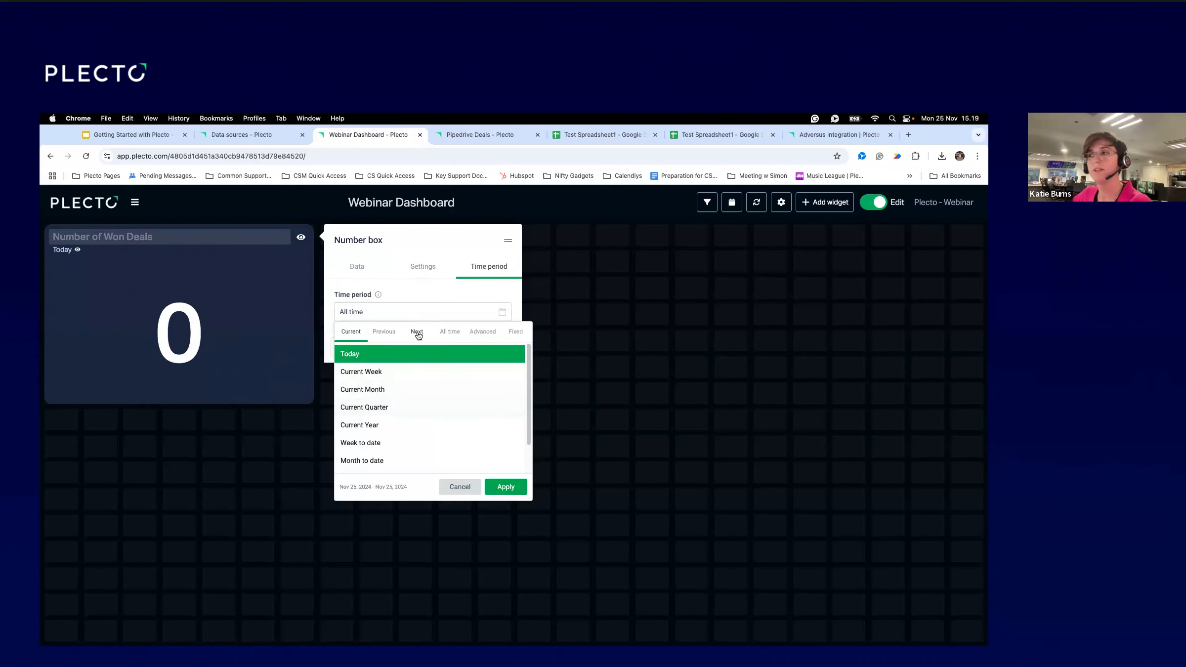
pyautogui.click(383, 338)
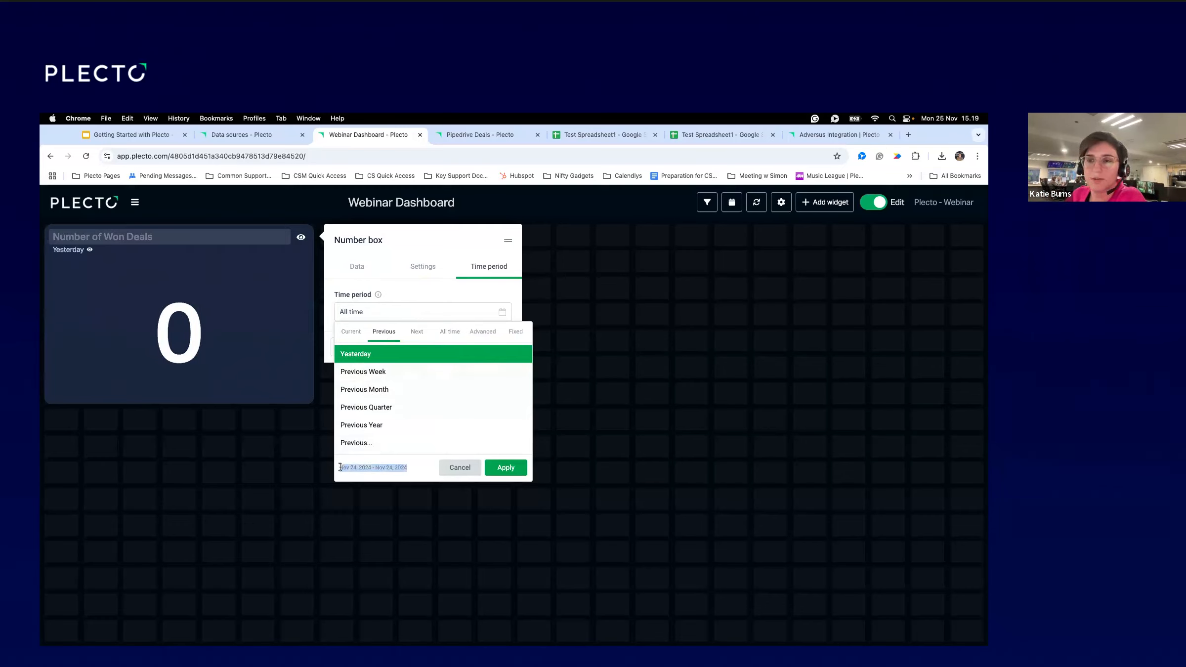
pyautogui.click(450, 331)
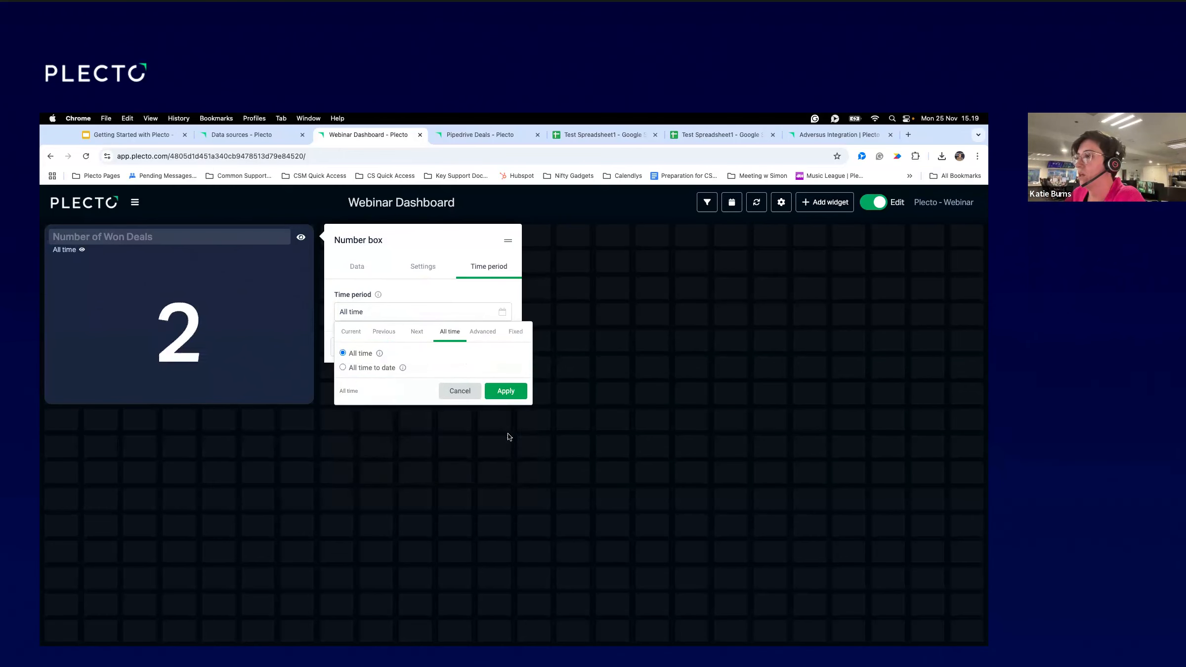
pyautogui.click(512, 394)
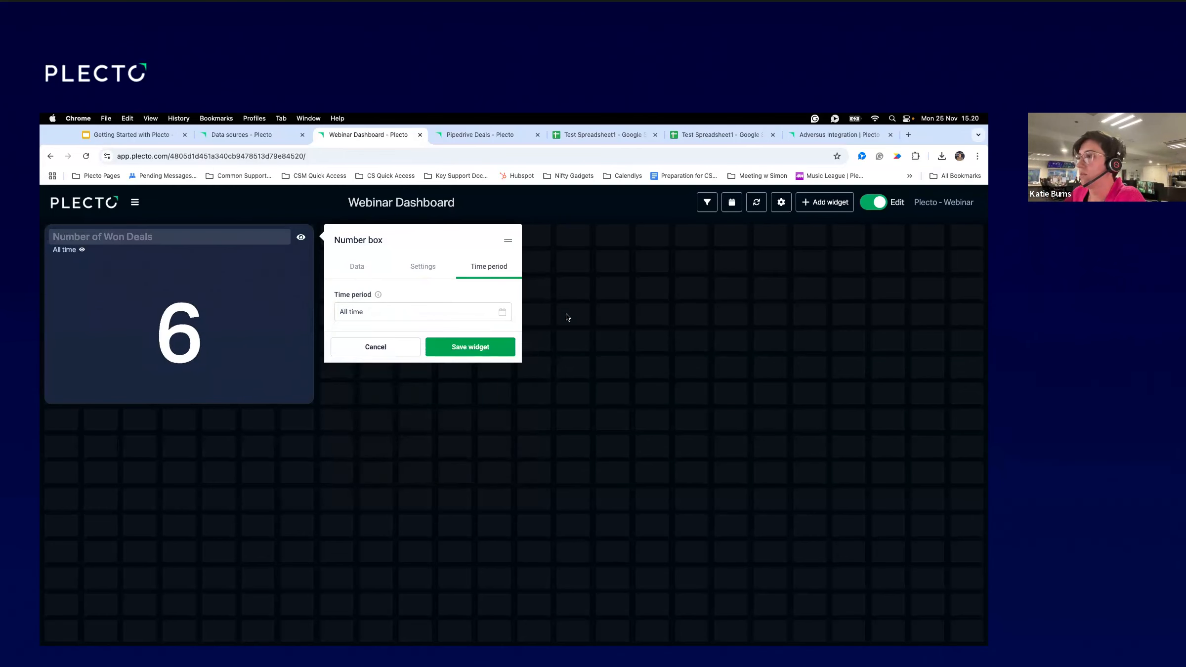
pyautogui.click(478, 351)
pyautogui.moveTo(299, 348)
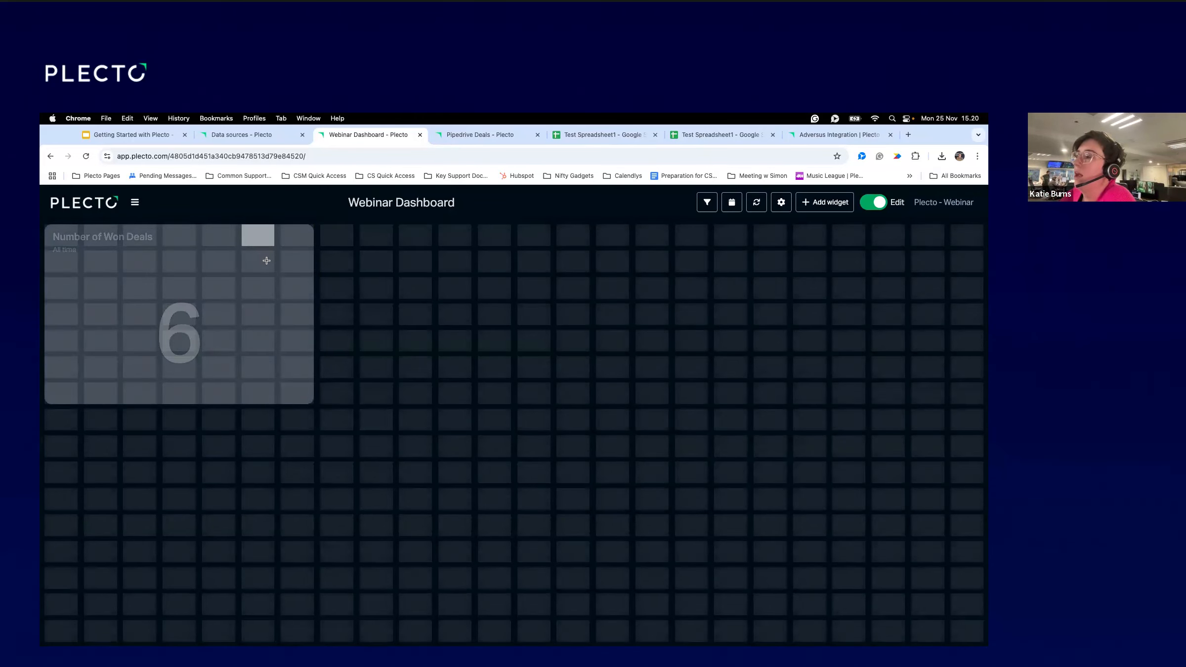
# Lay out a second Number box beside Number of Won Deals and remove its copied formula.
pyautogui.press('e')
pyautogui.click(870, 205)
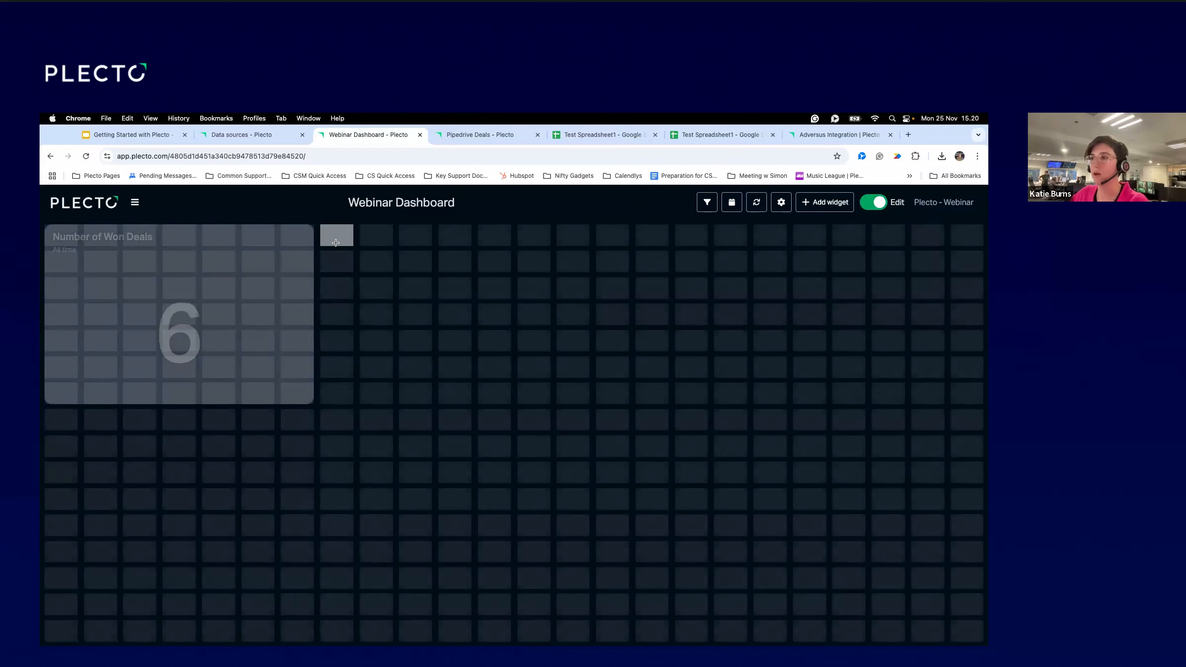
pyautogui.moveTo(360, 312); pyautogui.dragTo(559, 394)
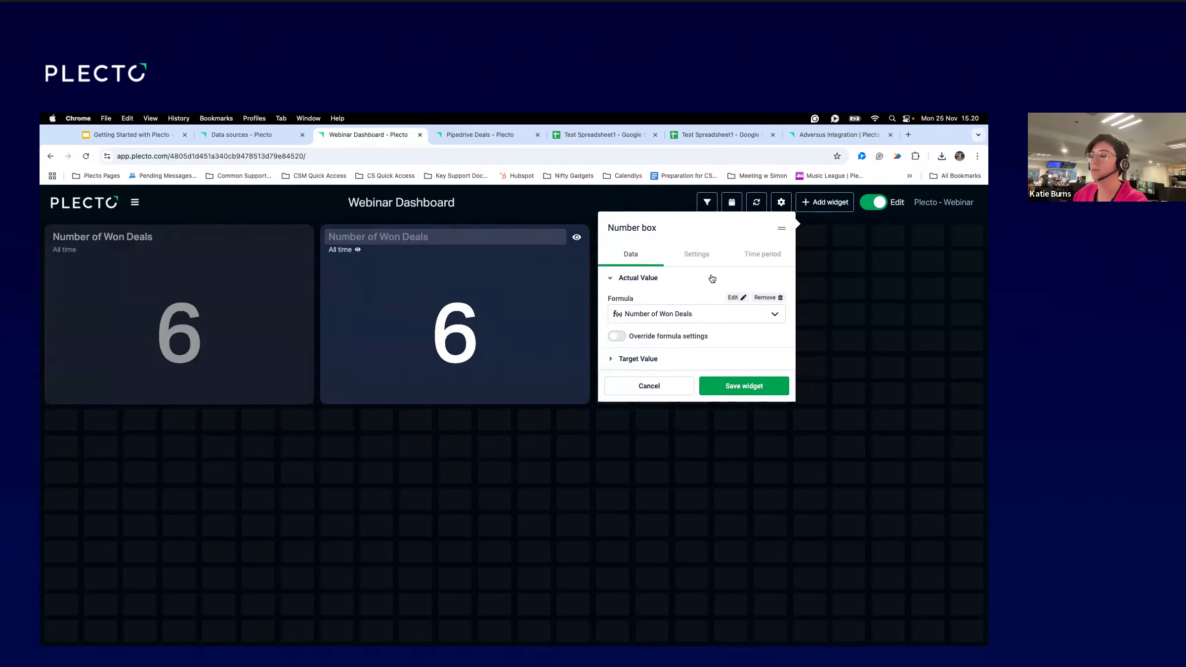
pyautogui.click(759, 297)
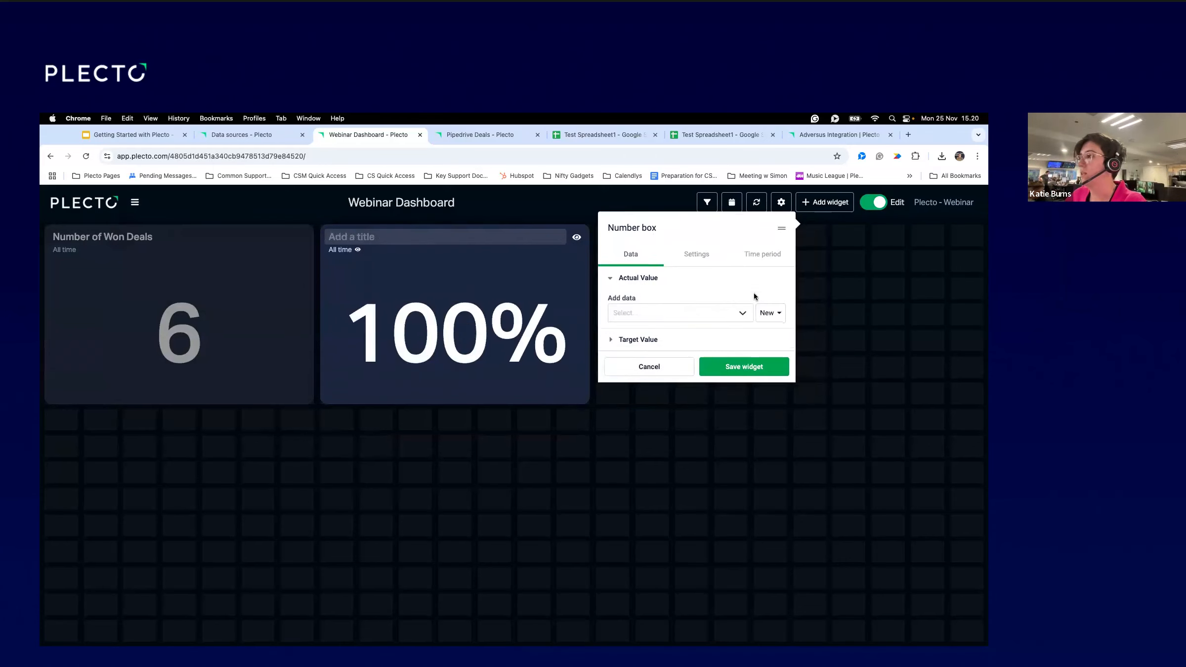
pyautogui.click(769, 313)
# Create a new formula titled 'Value of Won Deals' with Pipedrive Deals as the data source.
pyautogui.click(743, 340)
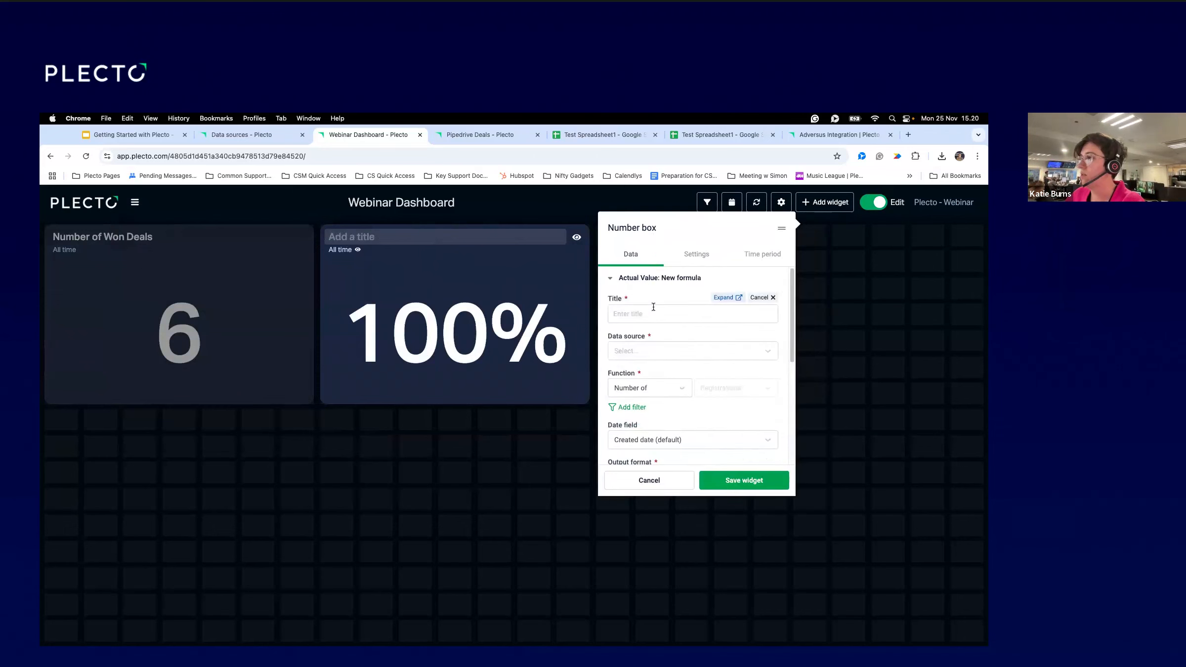
pyautogui.write('V')
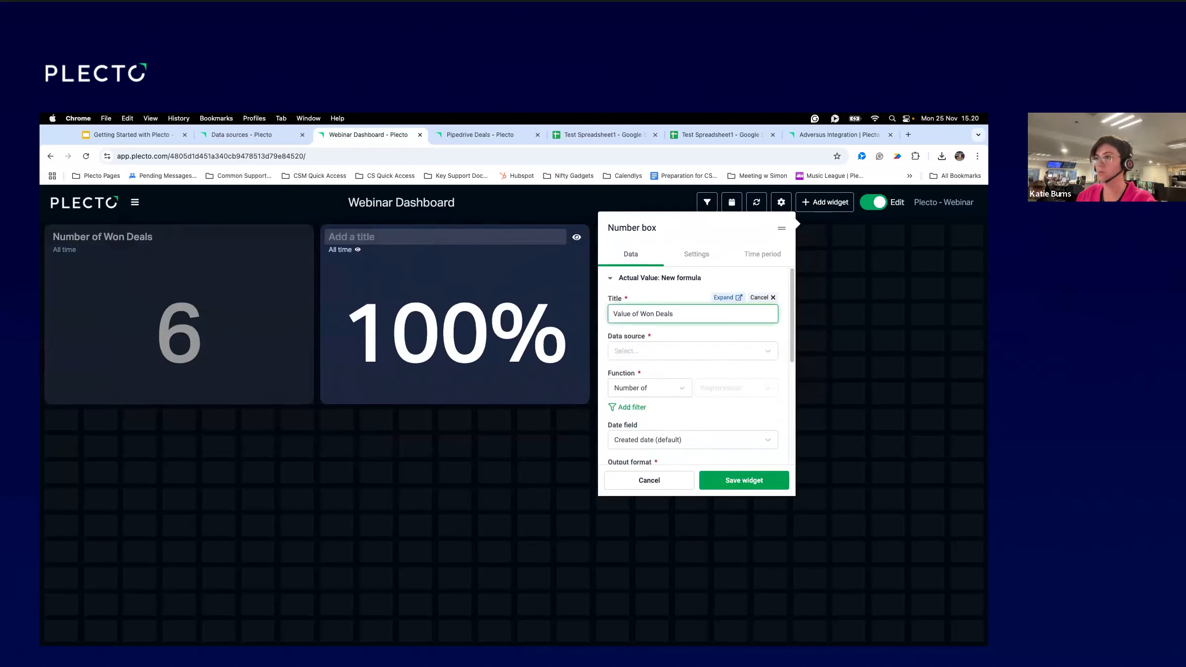
pyautogui.write('alue of Won Deals')
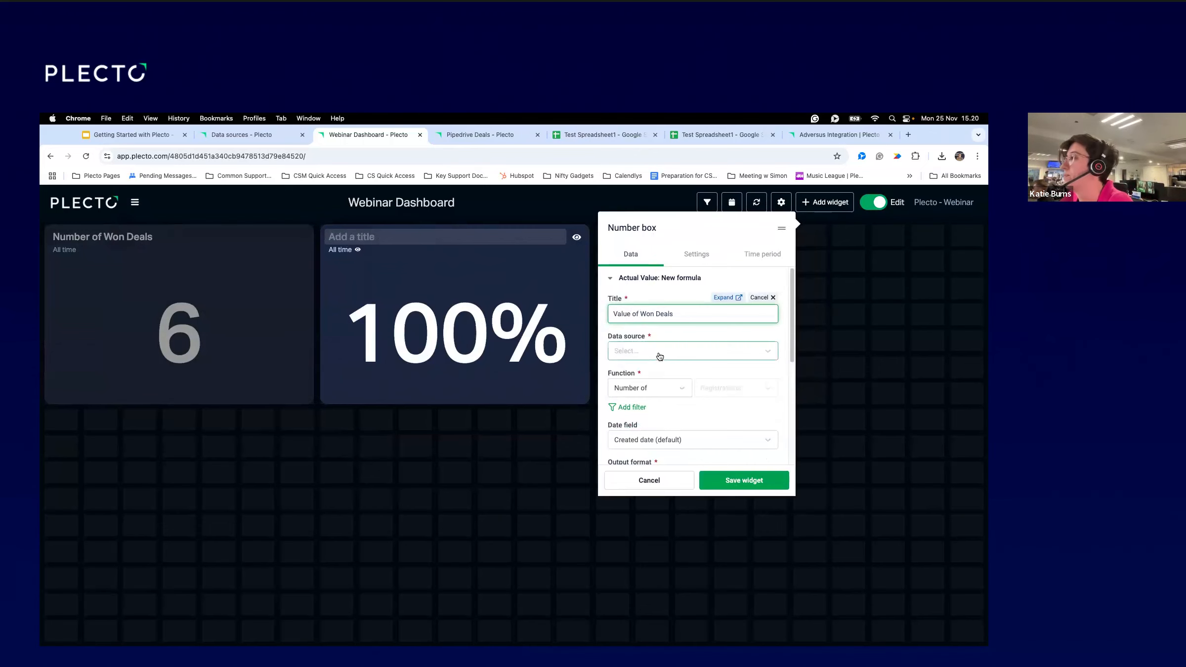
pyautogui.click(660, 351)
pyautogui.write('Pipedri')
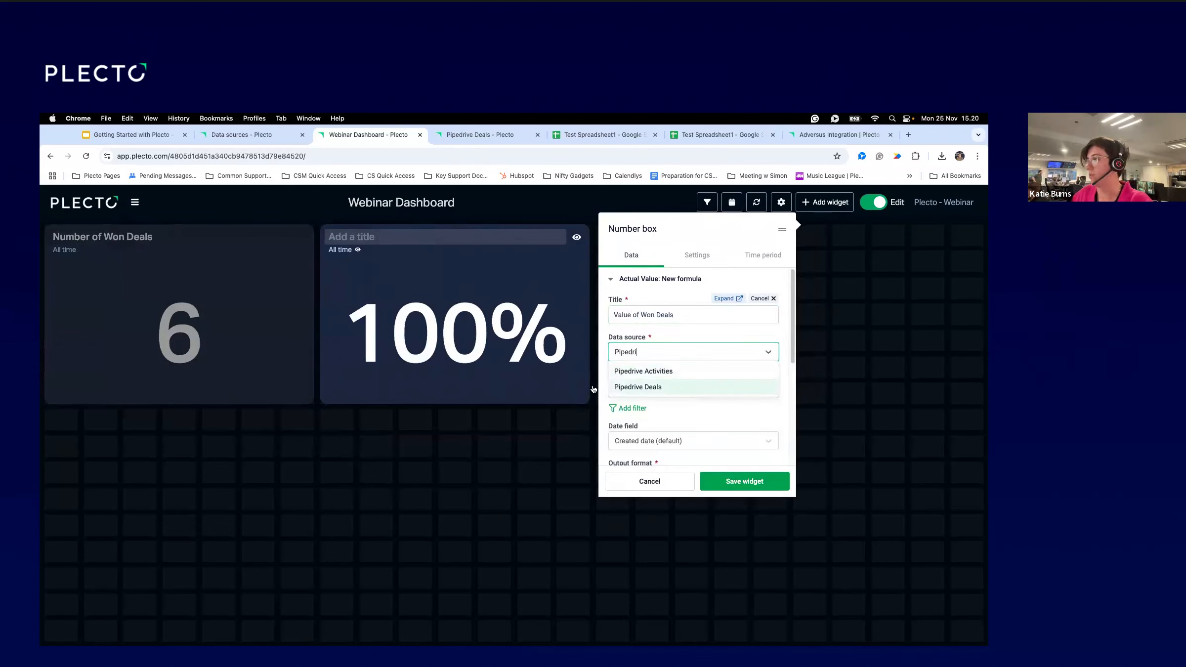
pyautogui.click(663, 388)
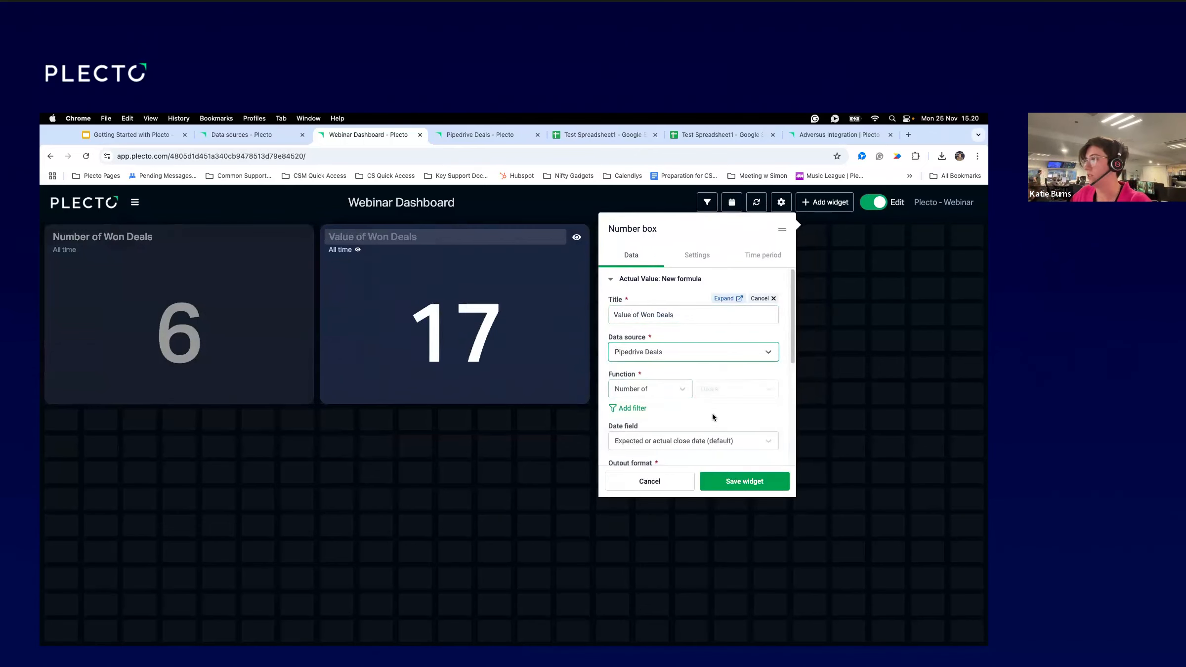
# Browse the formula's calculation functions and preview the Number of example.
pyautogui.click(663, 389)
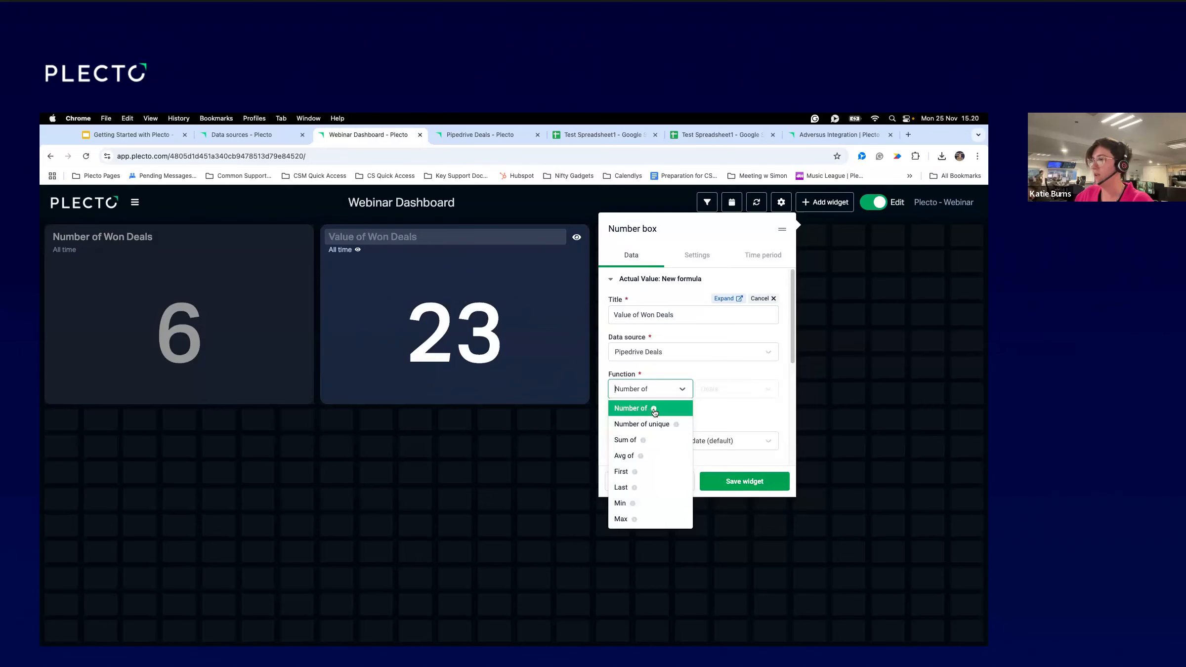
pyautogui.moveTo(654, 412)
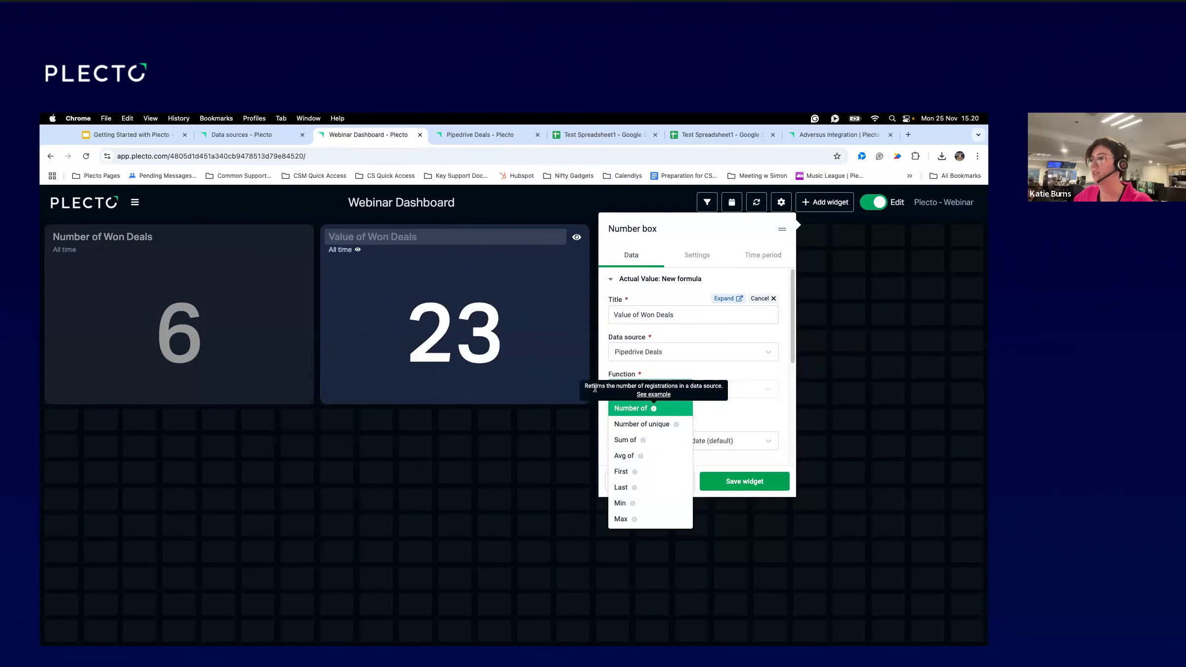
pyautogui.click(651, 393)
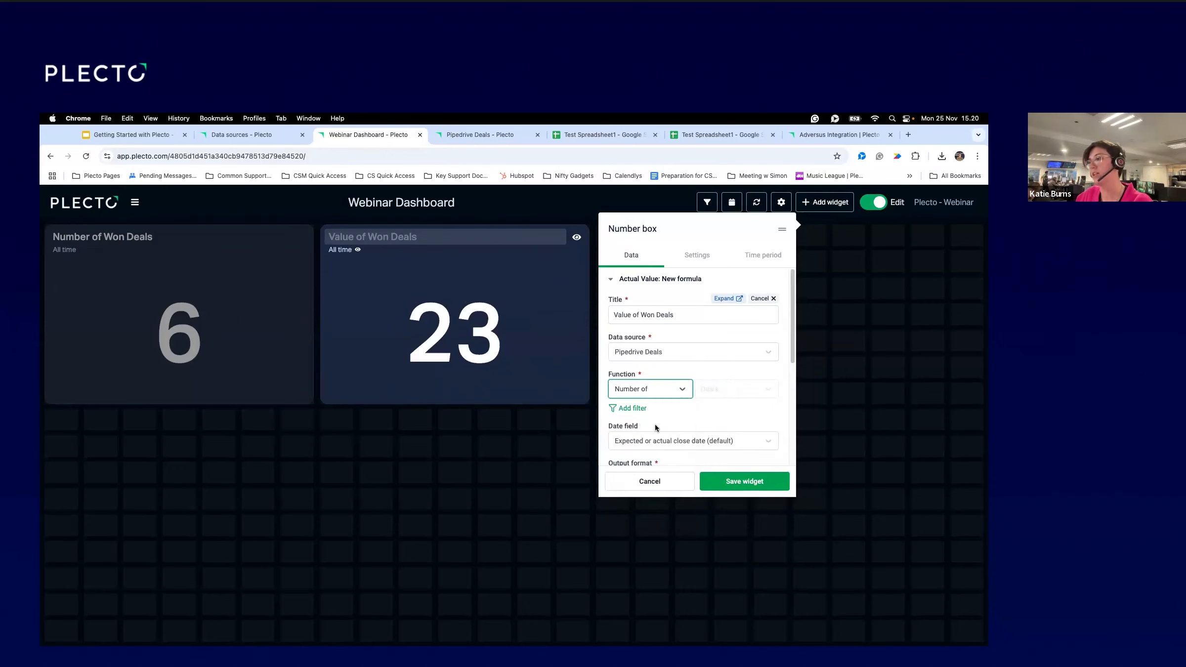
pyautogui.click(661, 394)
pyautogui.moveTo(654, 407)
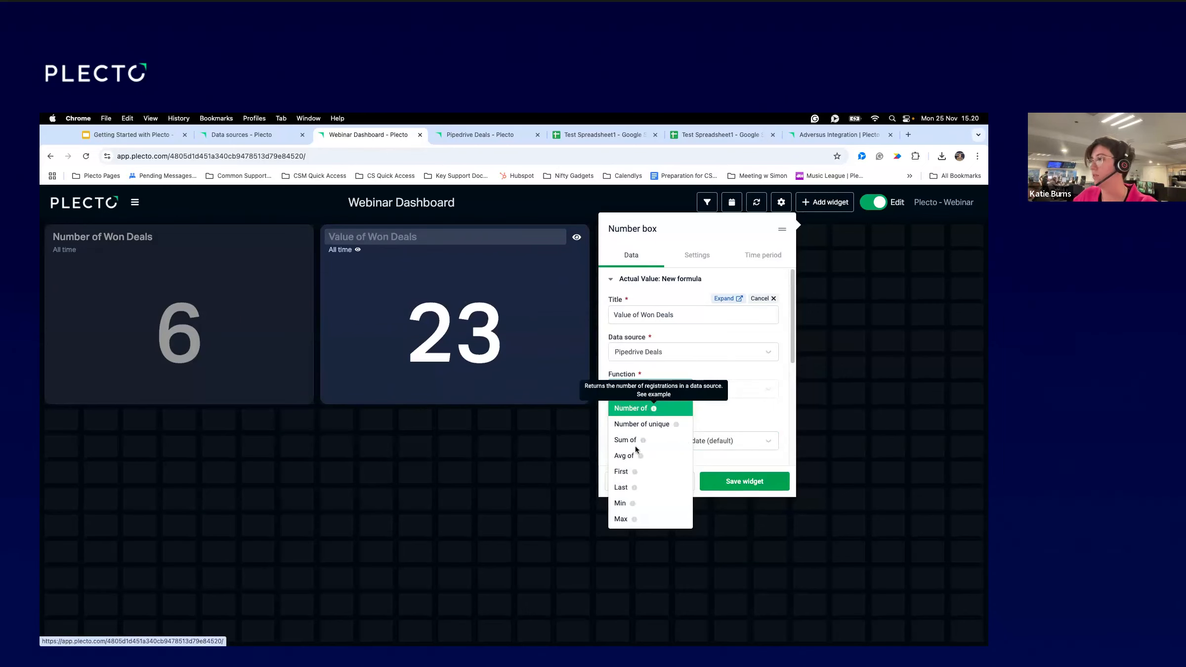
pyautogui.click(654, 395)
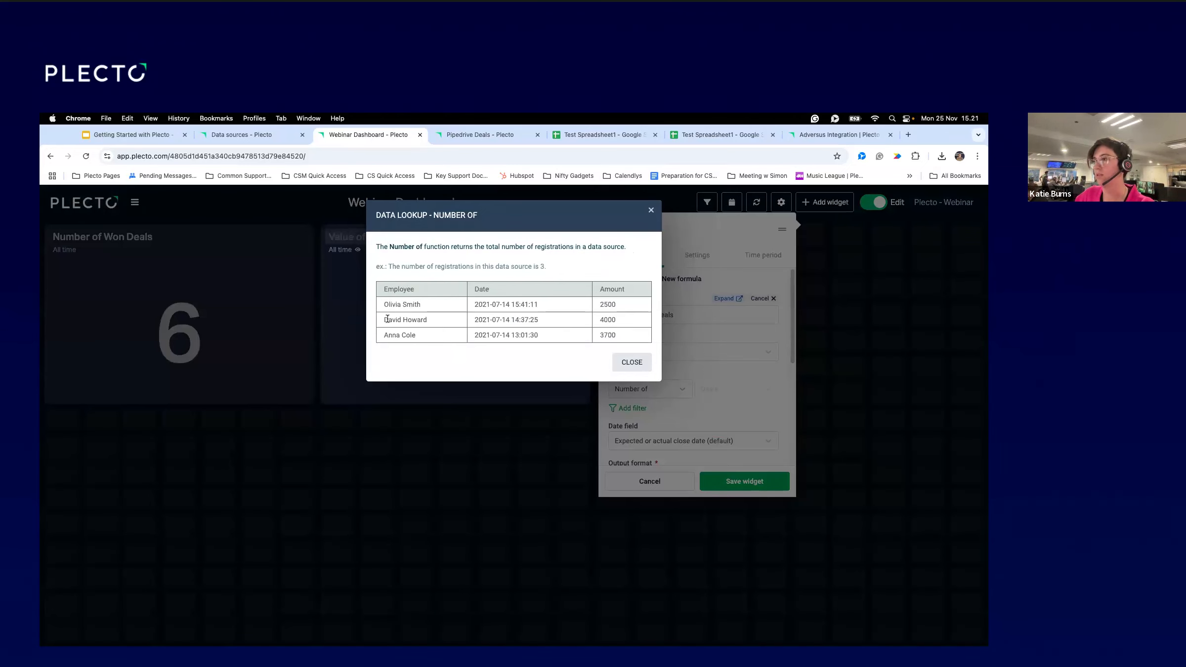
pyautogui.click(651, 210)
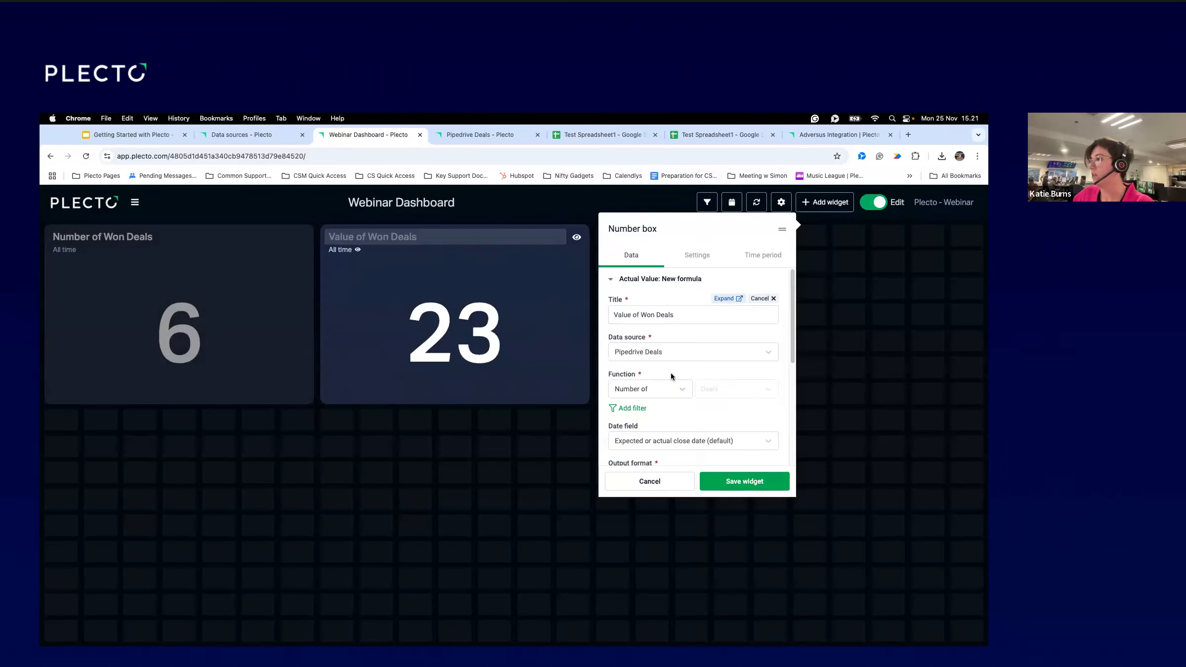
pyautogui.click(657, 389)
# Change the formula's function to Sum of the deals' Value field.
pyautogui.click(650, 435)
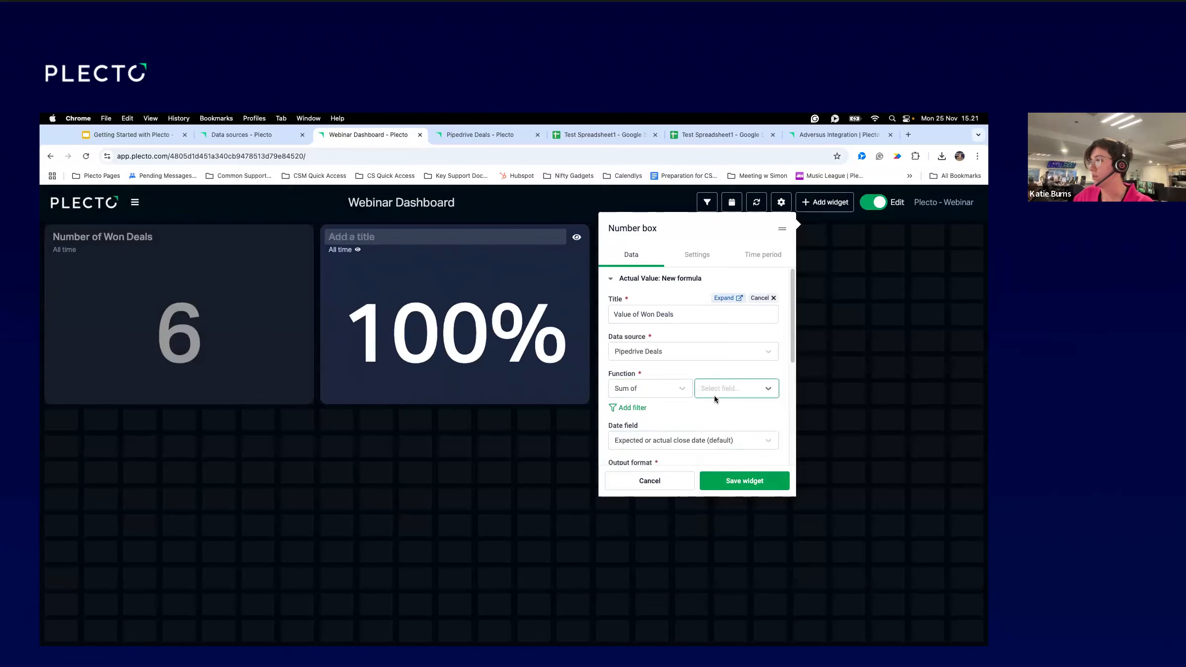
pyautogui.click(715, 395)
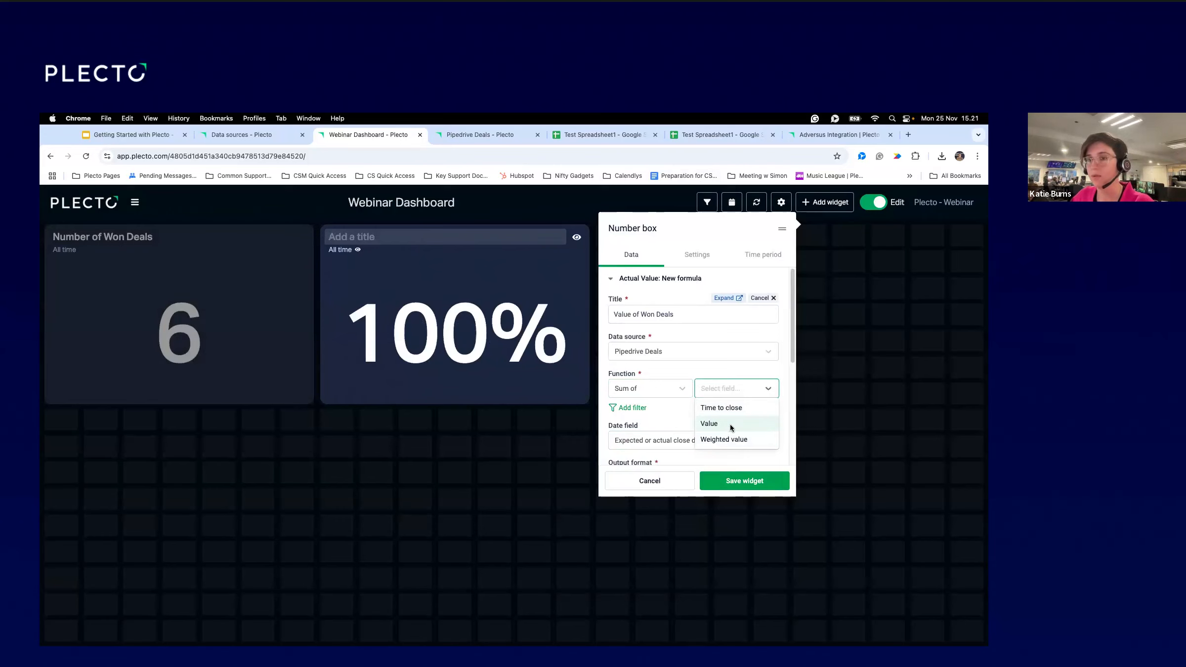
pyautogui.click(731, 424)
pyautogui.scroll(-5, 722, 365)
pyautogui.scroll(2, 742, 353)
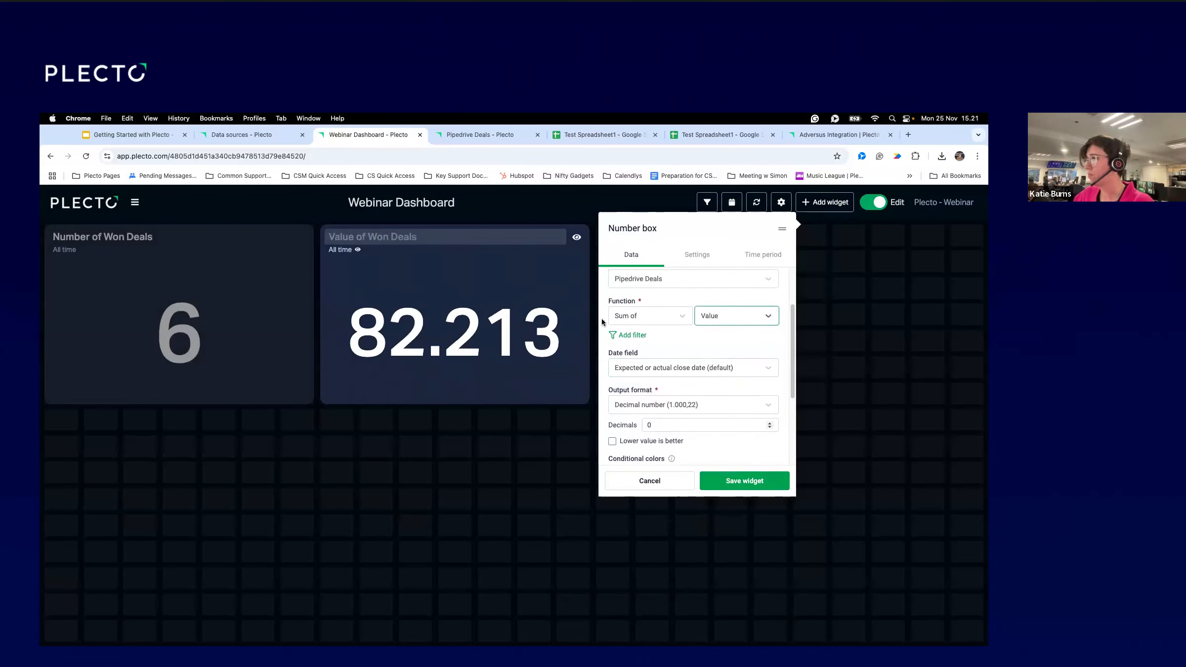
# Filter the formula to deals whose Status is won.
pyautogui.click(627, 335)
pyautogui.write('St')
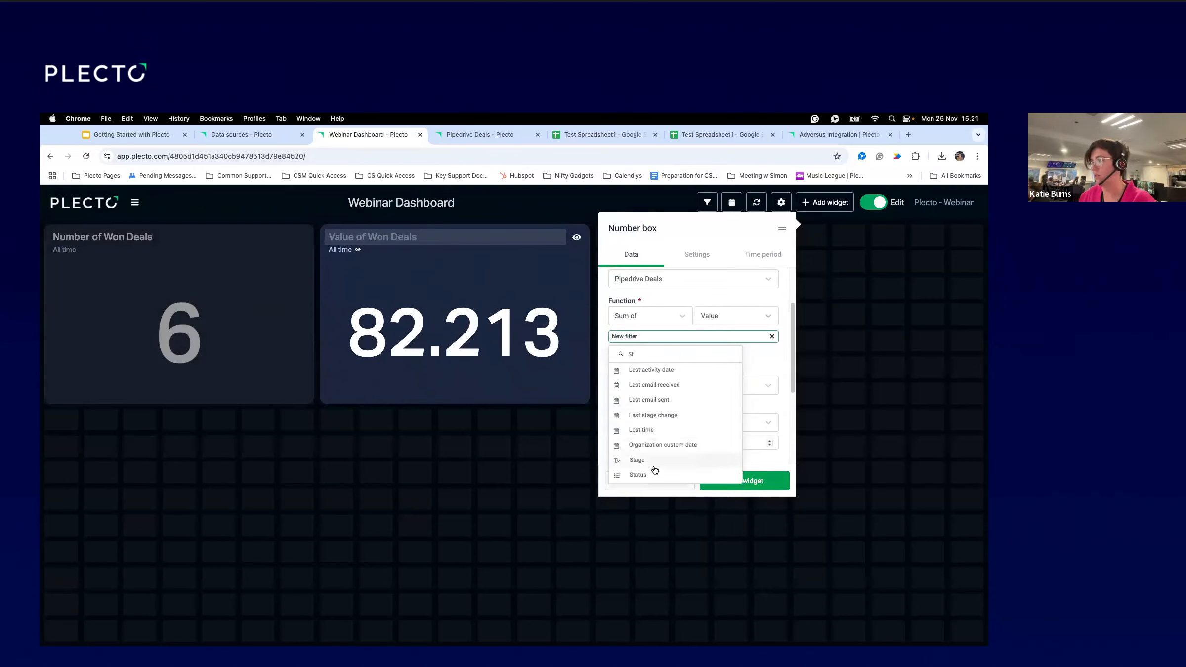
pyautogui.click(653, 474)
pyautogui.click(662, 390)
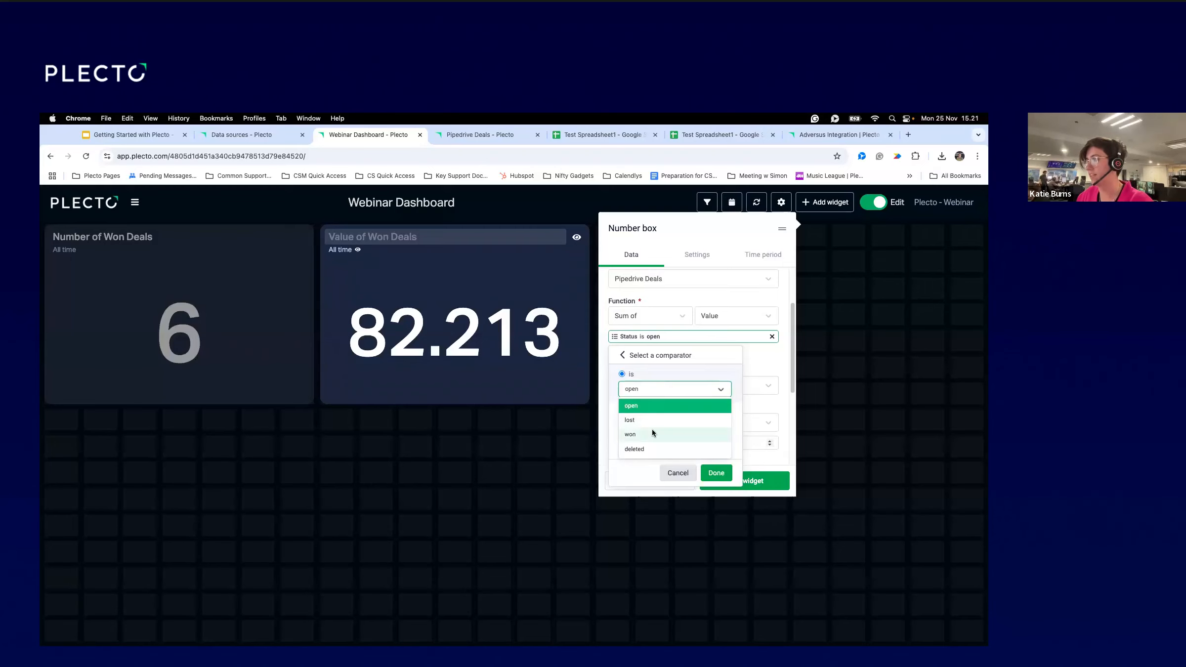
pyautogui.click(652, 433)
pyautogui.click(719, 473)
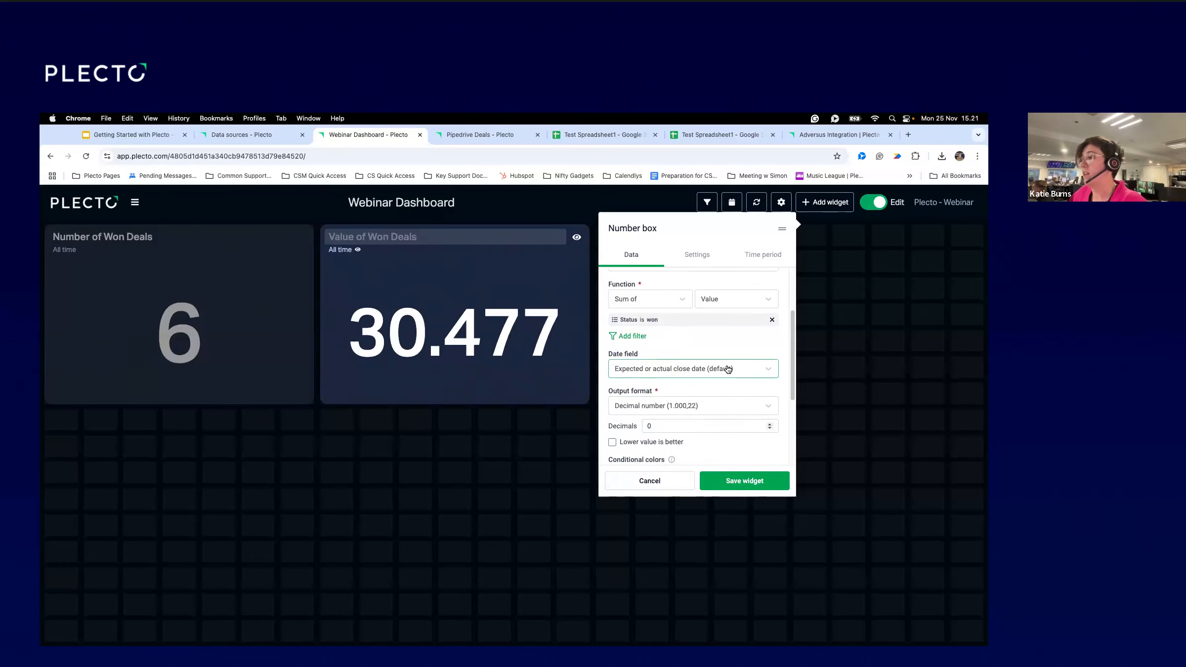
# Date deals by Deal closed on and save the Value of Won Deals box.
pyautogui.click(681, 371)
pyautogui.click(661, 404)
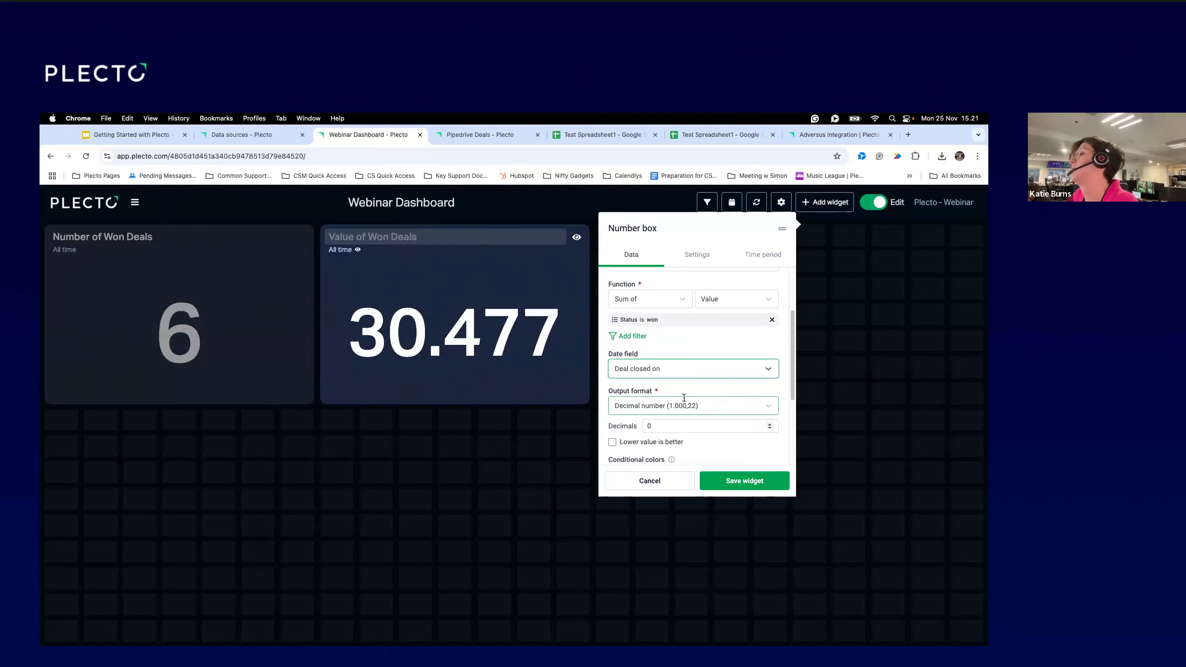
pyautogui.scroll(-3, 682, 400)
pyautogui.click(752, 482)
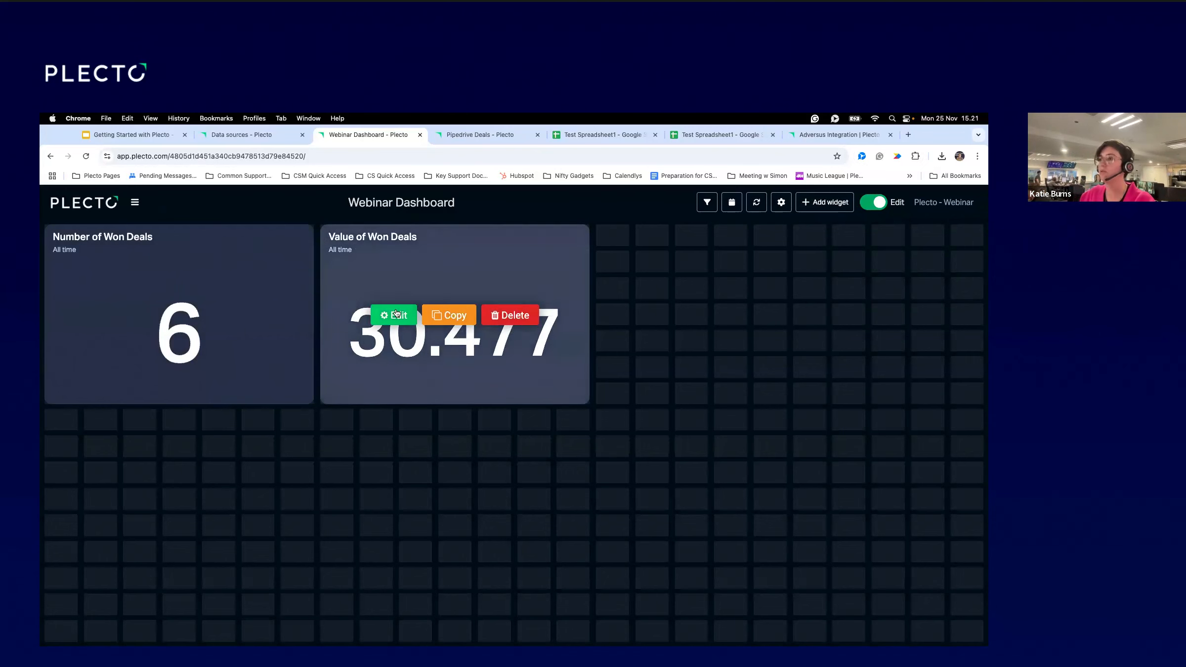
pyautogui.click(395, 314)
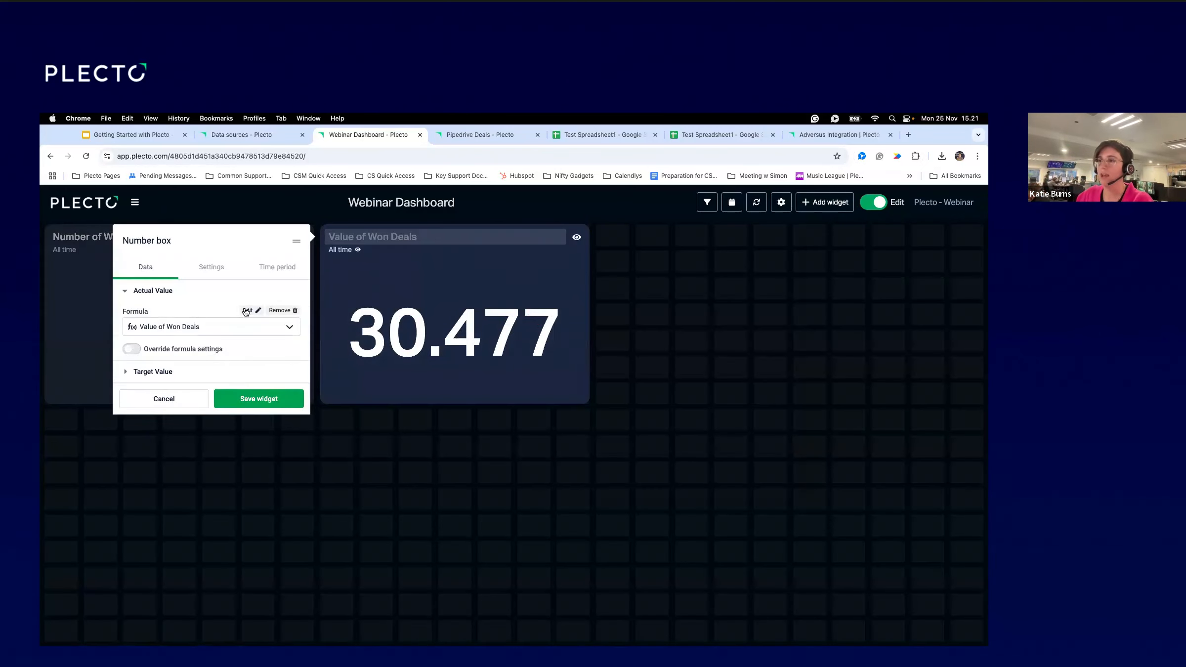
# Override the formula's display settings for this box and try the conditional colour options.
pyautogui.click(132, 349)
pyautogui.scroll(-3, 163, 356)
pyautogui.click(182, 361)
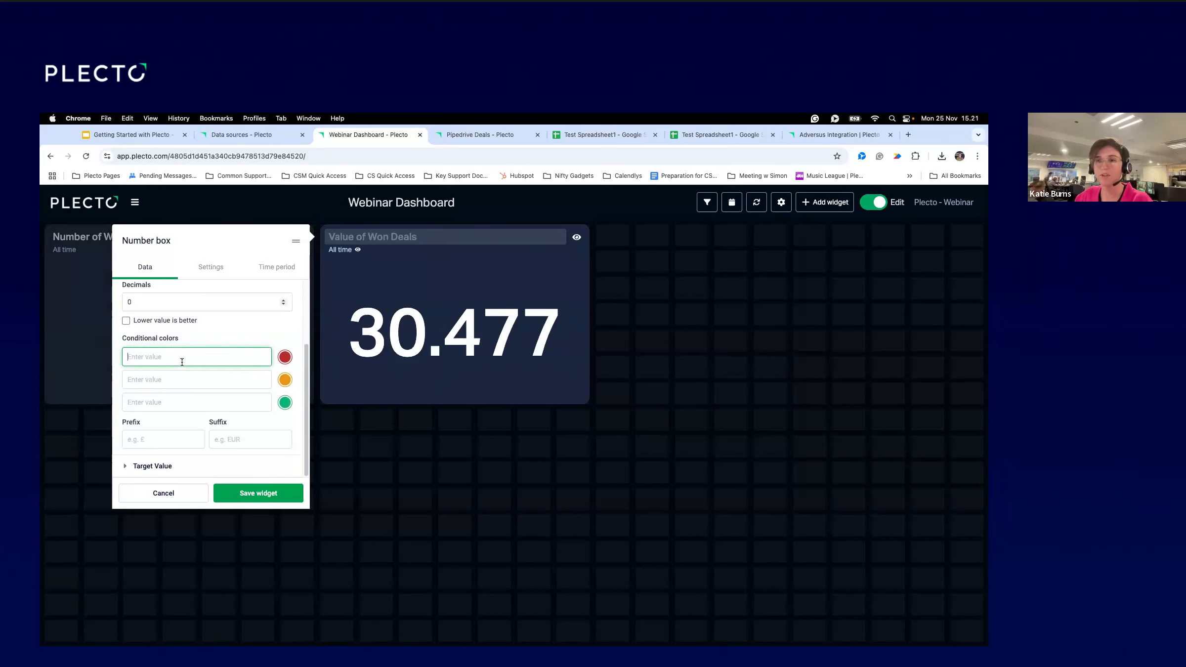
pyautogui.click(210, 269)
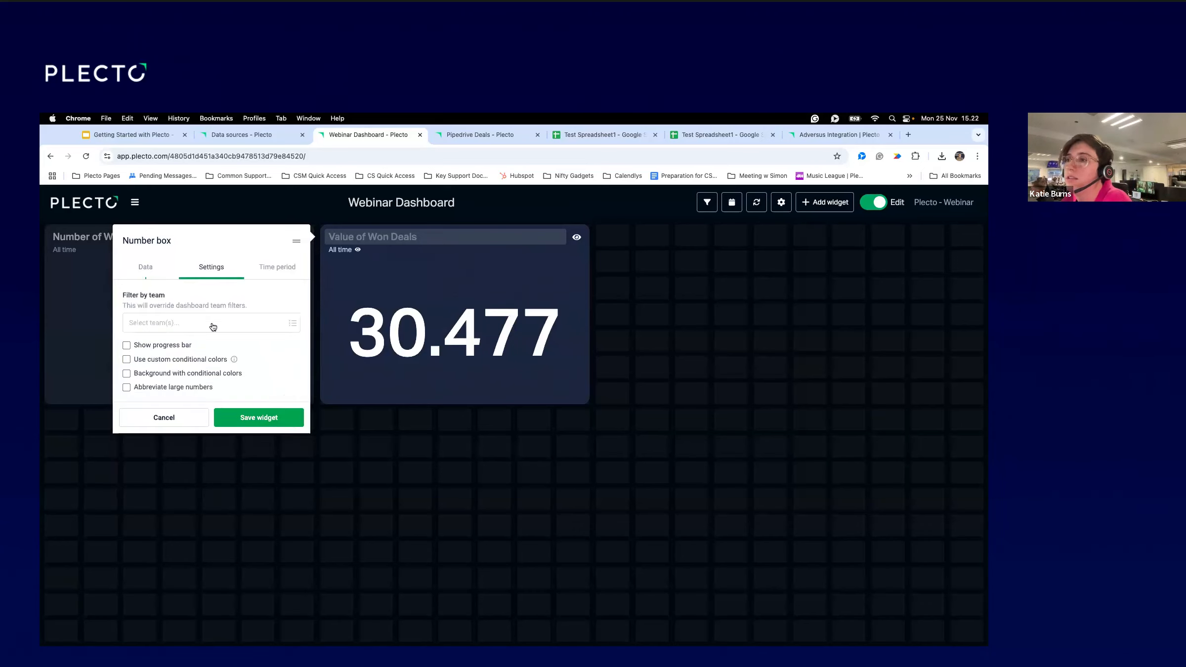
pyautogui.click(148, 360)
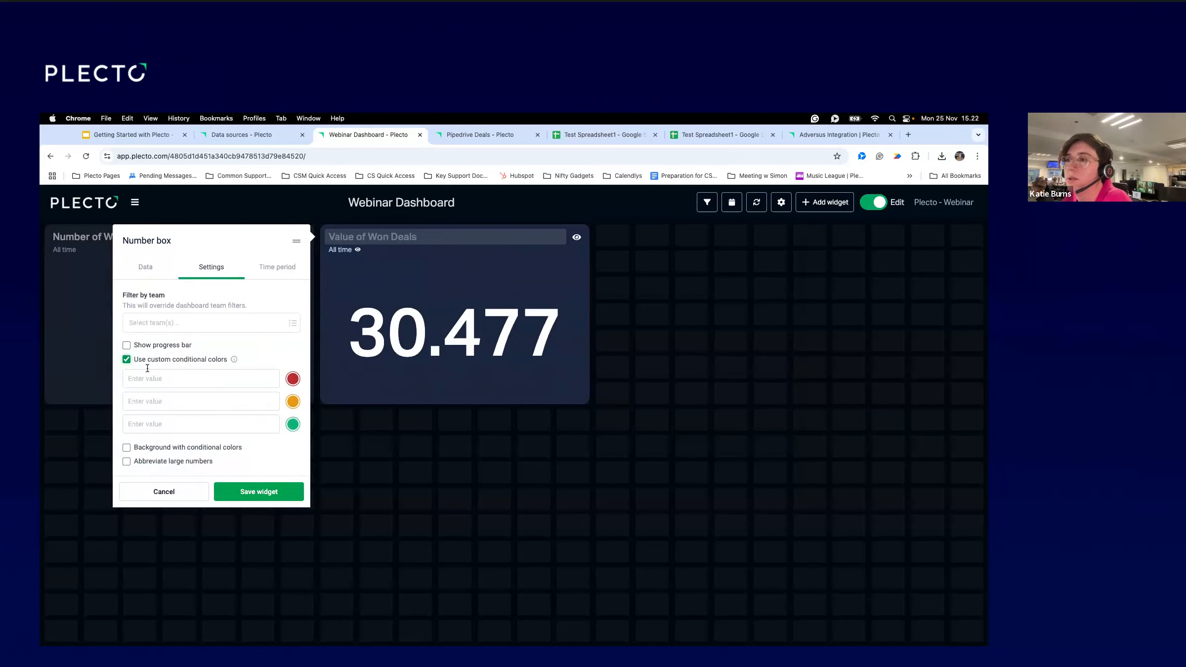
pyautogui.click(152, 271)
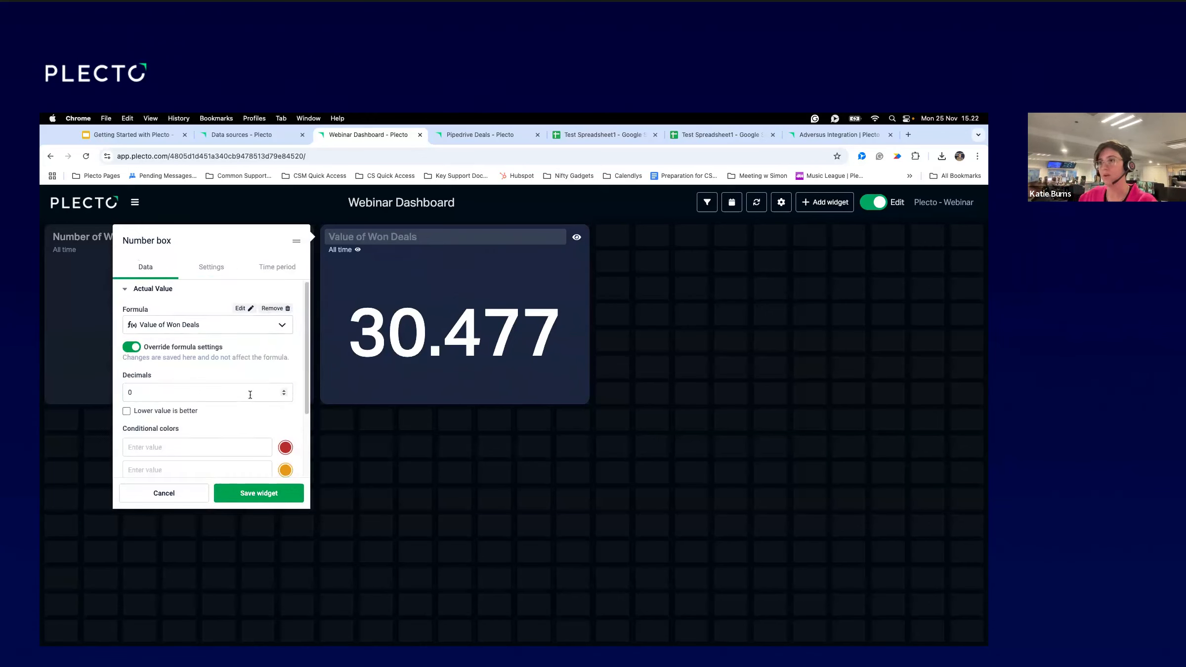
# Give the Value of Won Deals box a static-number target of 40000 and save it.
pyautogui.scroll(-3, 164, 414)
pyautogui.click(156, 468)
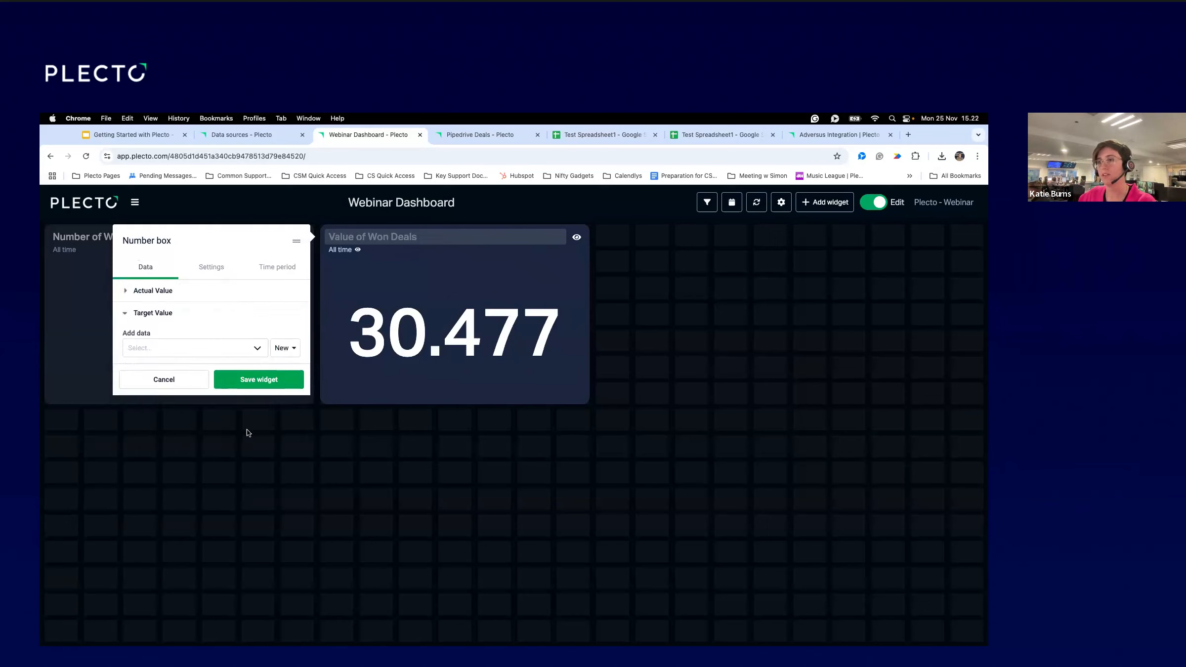
pyautogui.click(287, 350)
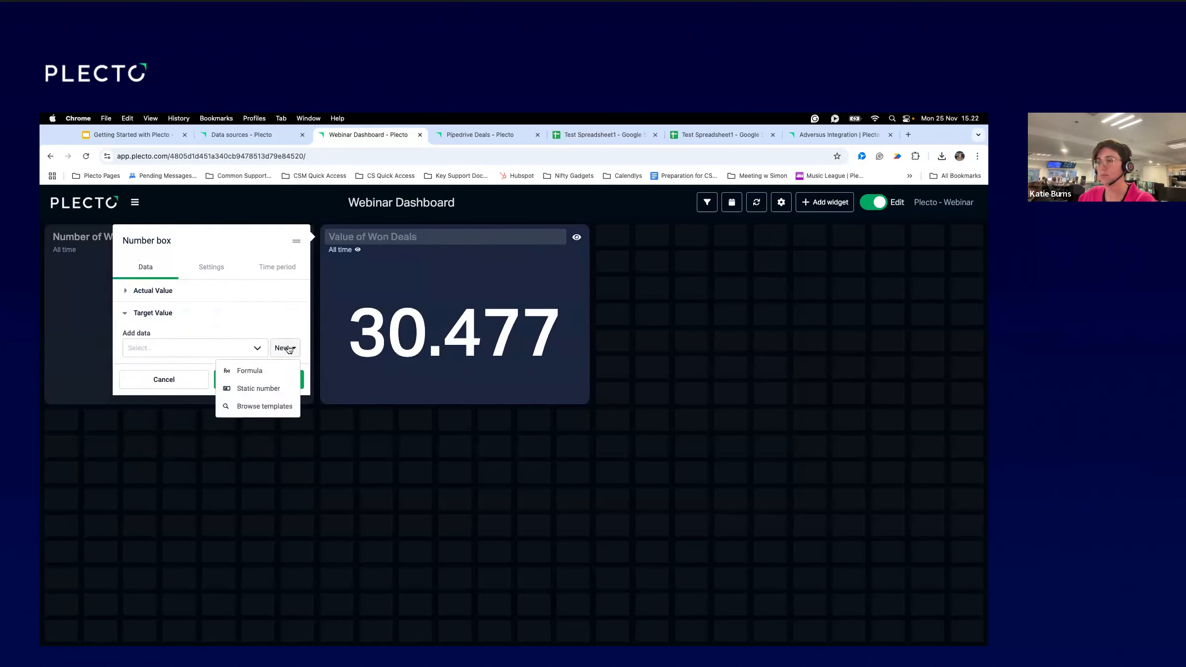
pyautogui.click(265, 391)
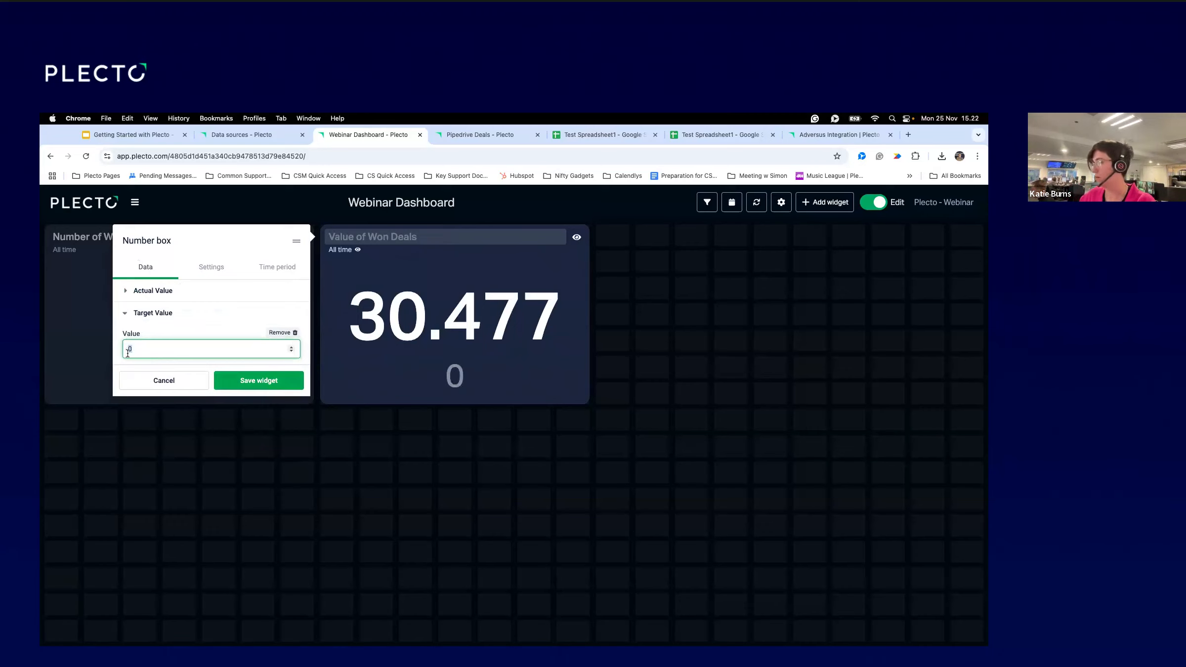
pyautogui.press('BackSpace')
pyautogui.write('40000')
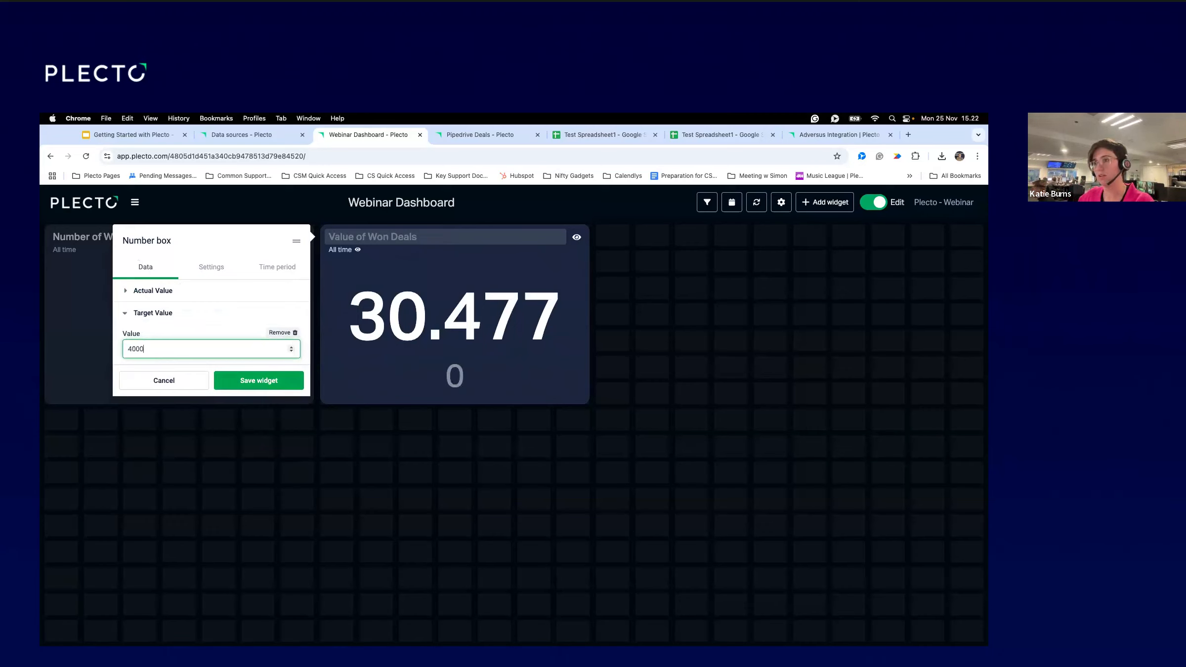
pyautogui.click(261, 382)
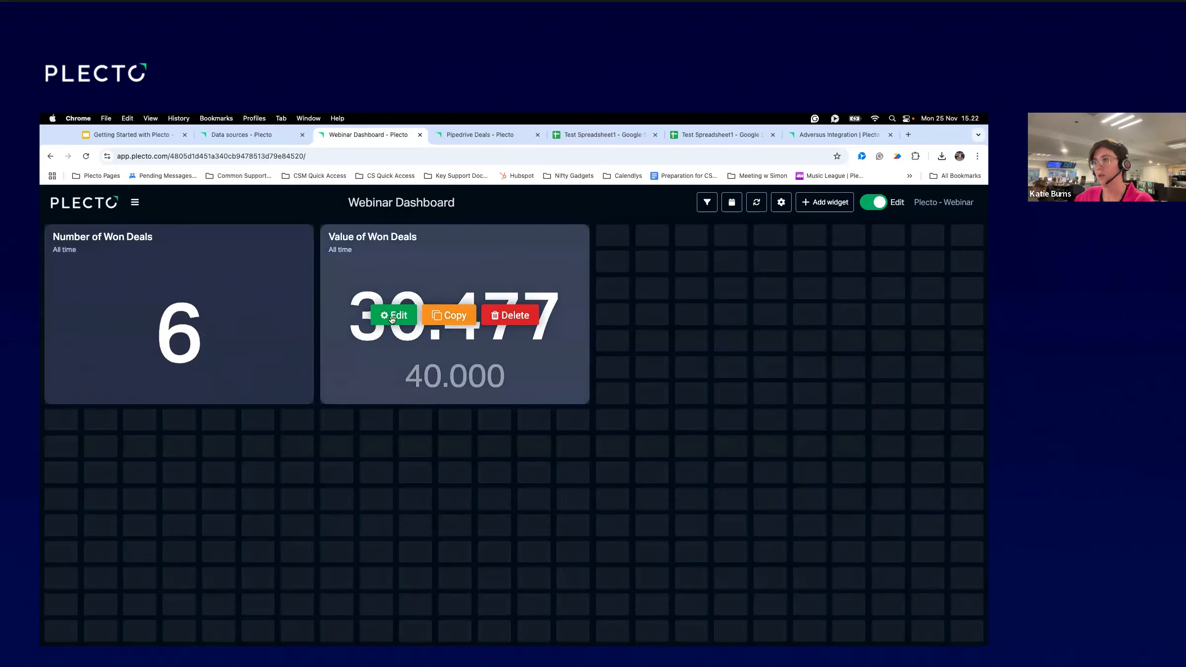
pyautogui.click(392, 315)
# Use custom conditional colours at 0, 50 and 80 percent as background fill, then save.
pyautogui.click(210, 268)
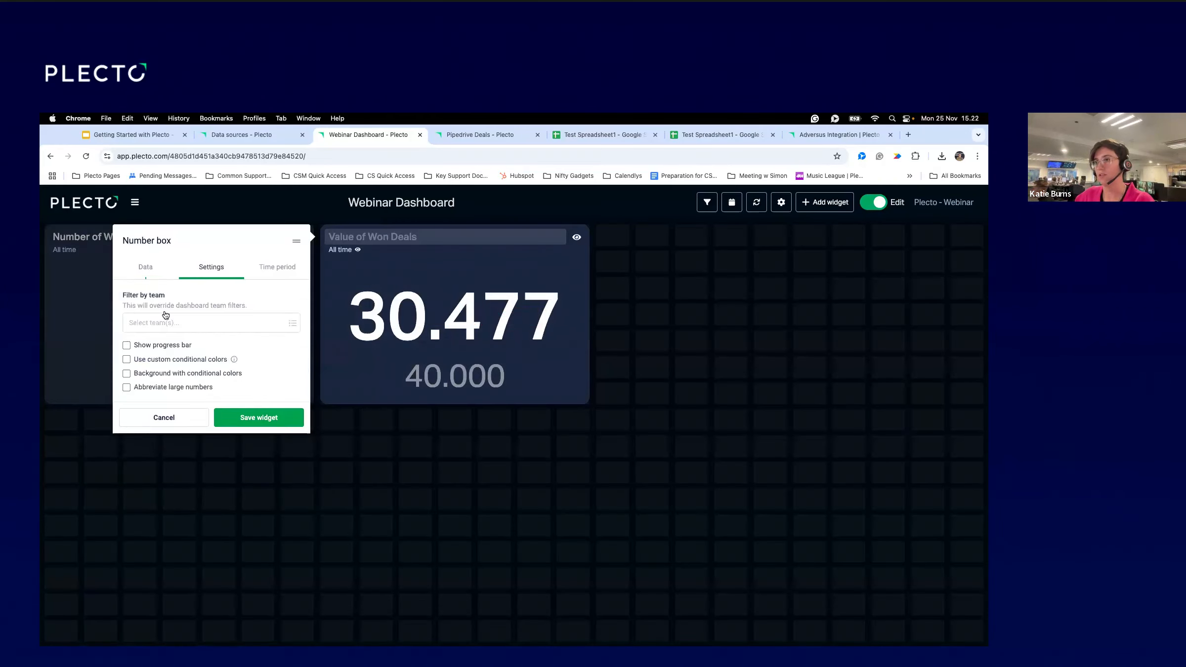
pyautogui.click(143, 359)
pyautogui.click(148, 381)
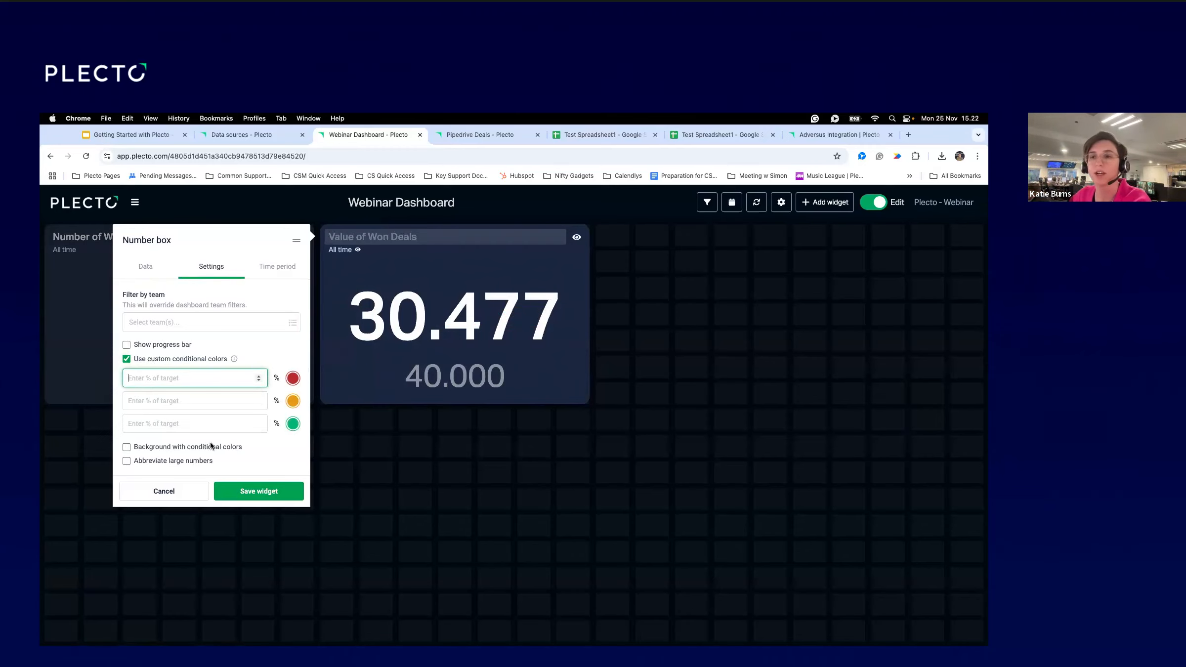
pyautogui.write('0')
pyautogui.click(154, 400)
pyautogui.write('50')
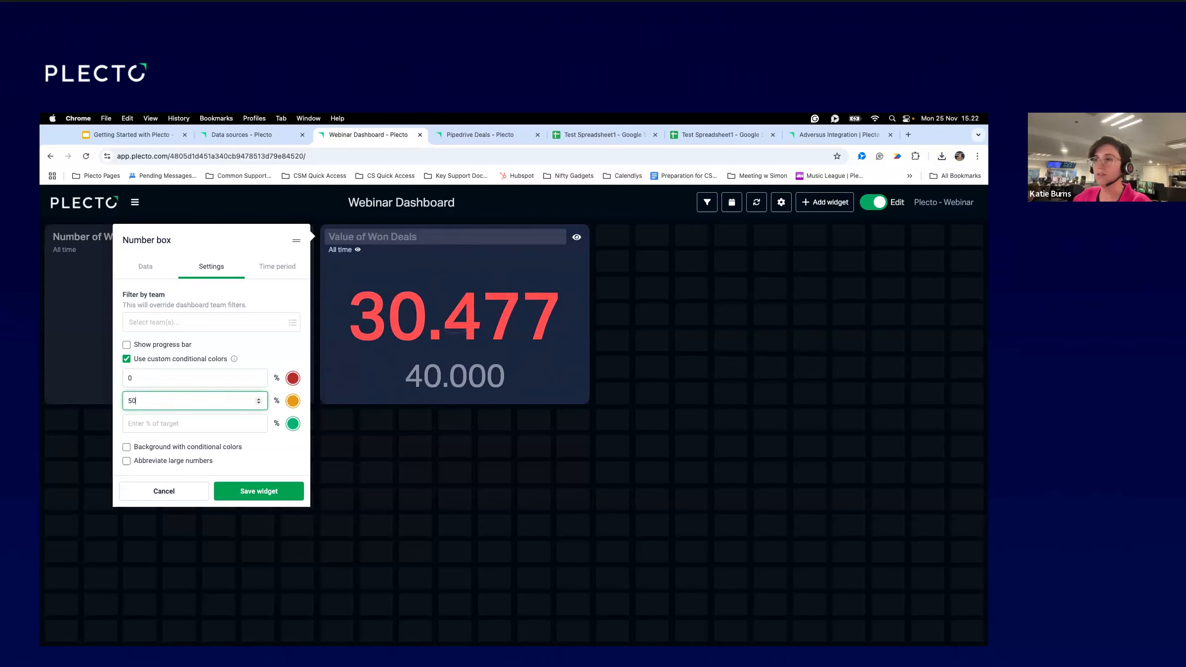
pyautogui.click(163, 423)
pyautogui.write('80')
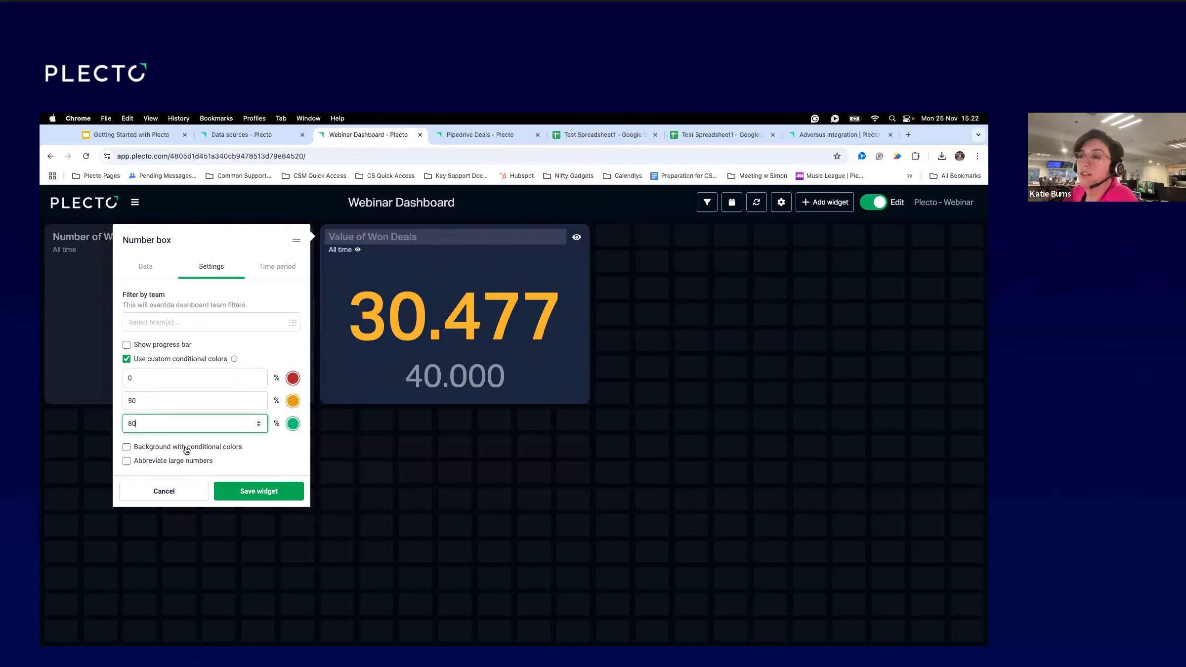
pyautogui.click(127, 448)
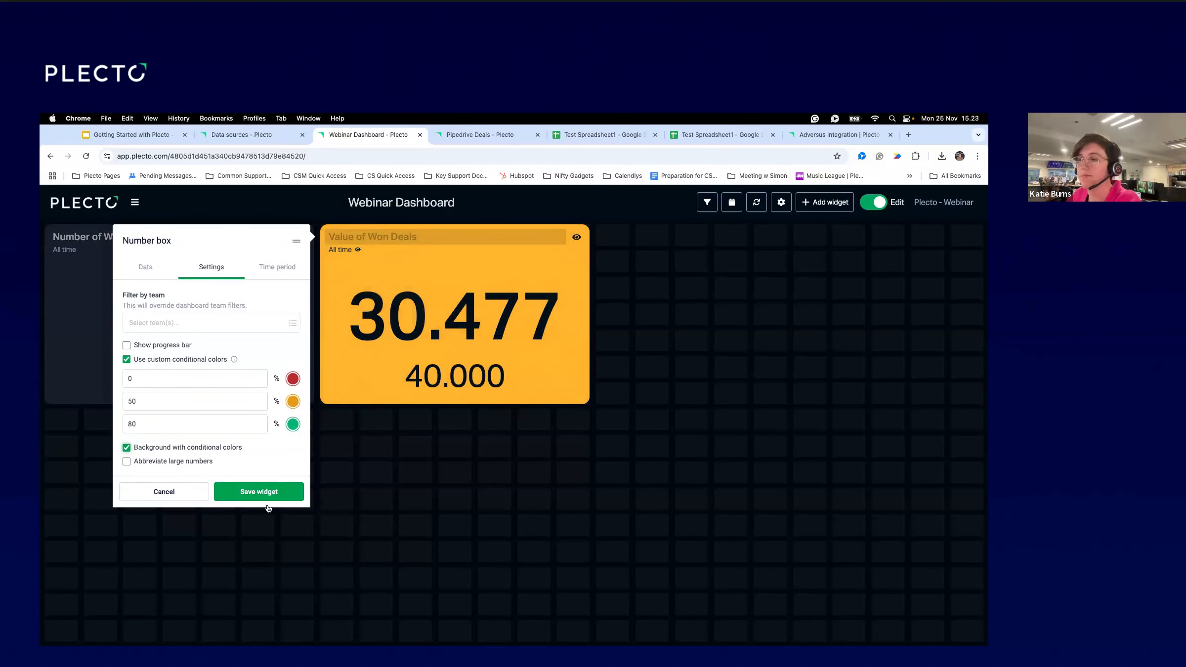
pyautogui.click(251, 493)
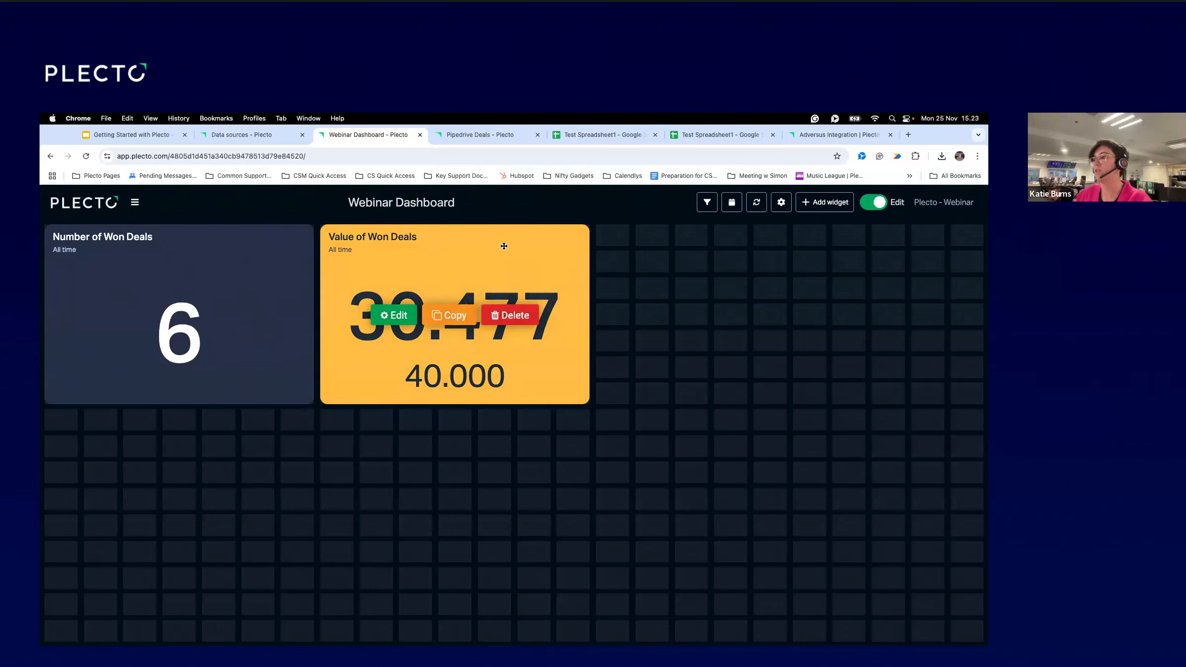
# Move Value of Won Deals to the row's left edge and Number of Won Deals to the right edge.
pyautogui.moveTo(564, 241); pyautogui.dragTo(886, 222)
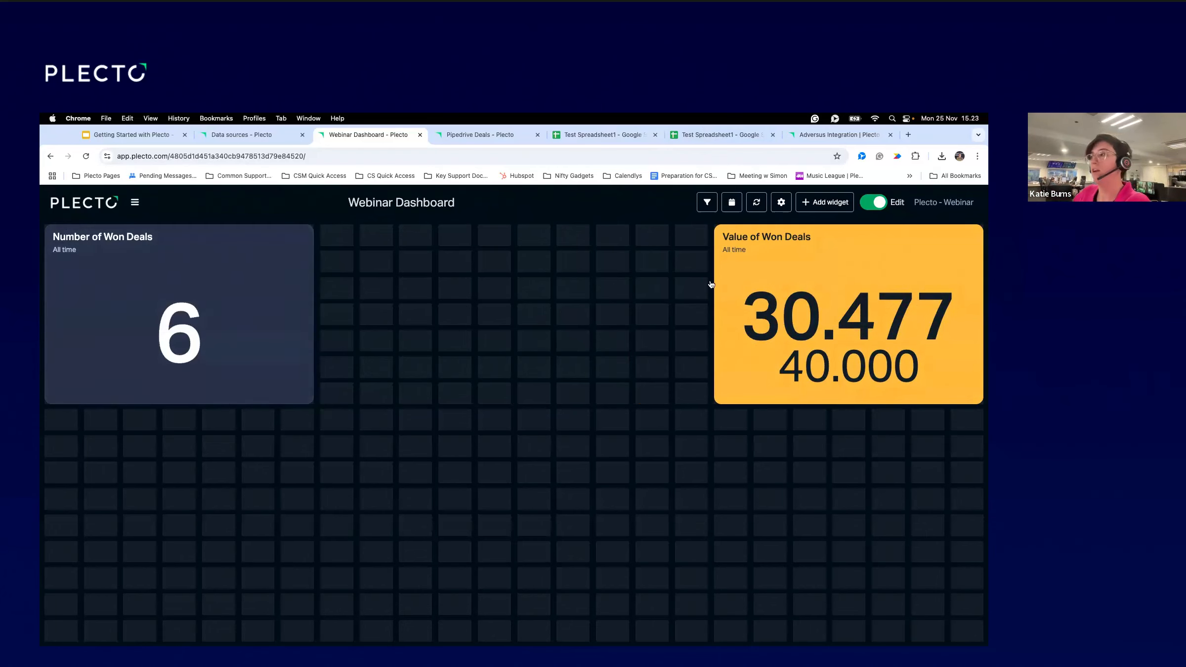
pyautogui.moveTo(307, 250); pyautogui.dragTo(700, 250)
pyautogui.moveTo(783, 242); pyautogui.dragTo(124, 249)
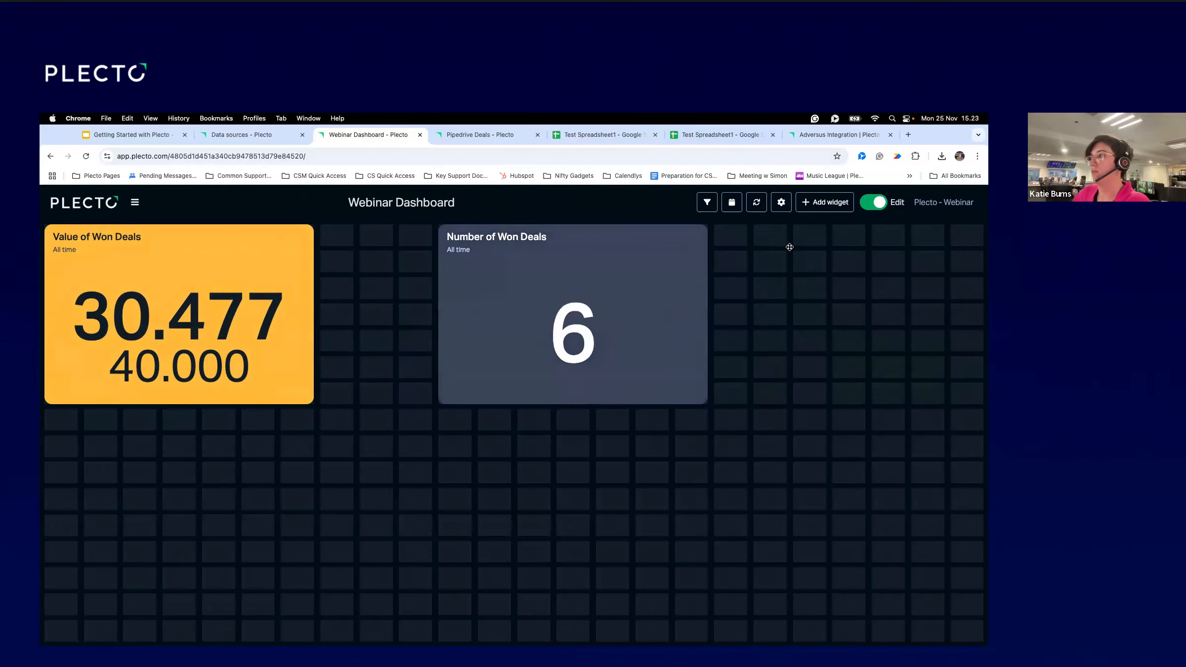
pyautogui.moveTo(790, 247); pyautogui.dragTo(801, 247)
# Add a leaderboard in the middle space ranking people by Value of Won Deals over All time.
pyautogui.click(825, 208)
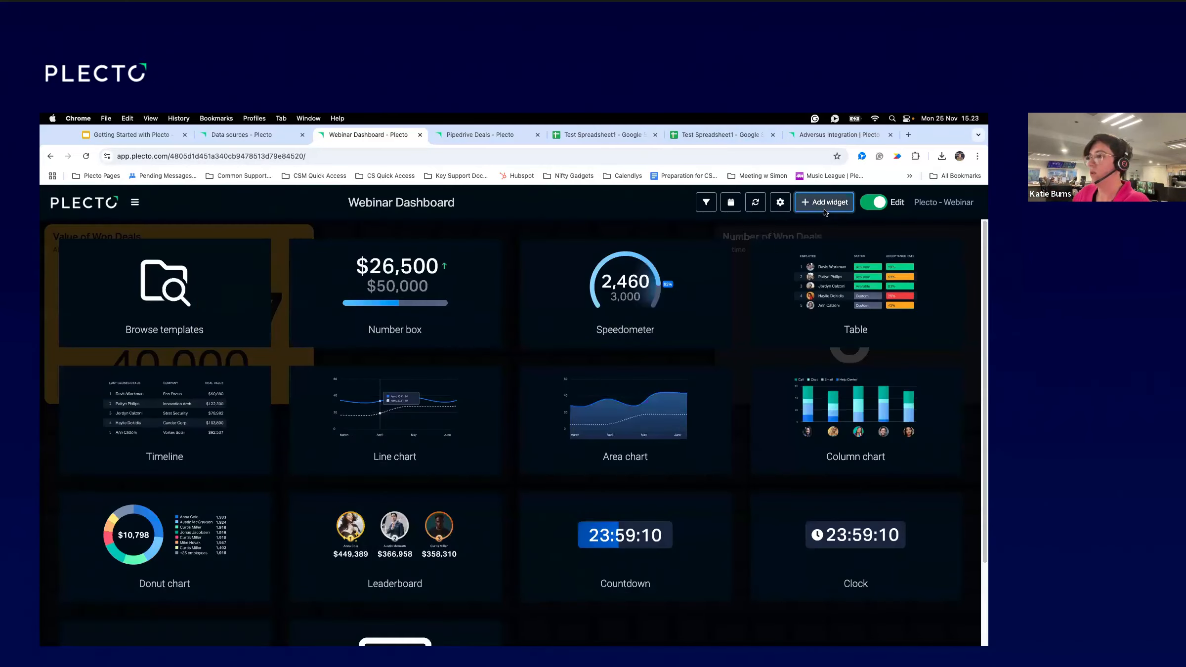
pyautogui.click(405, 541)
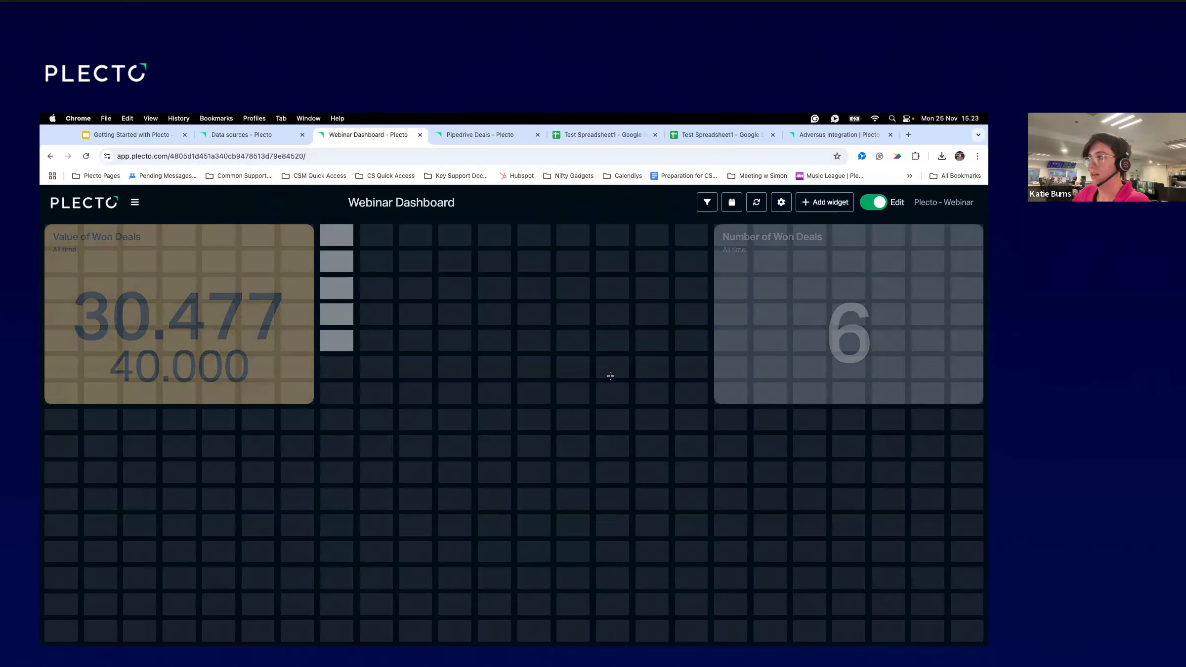
pyautogui.click(686, 396)
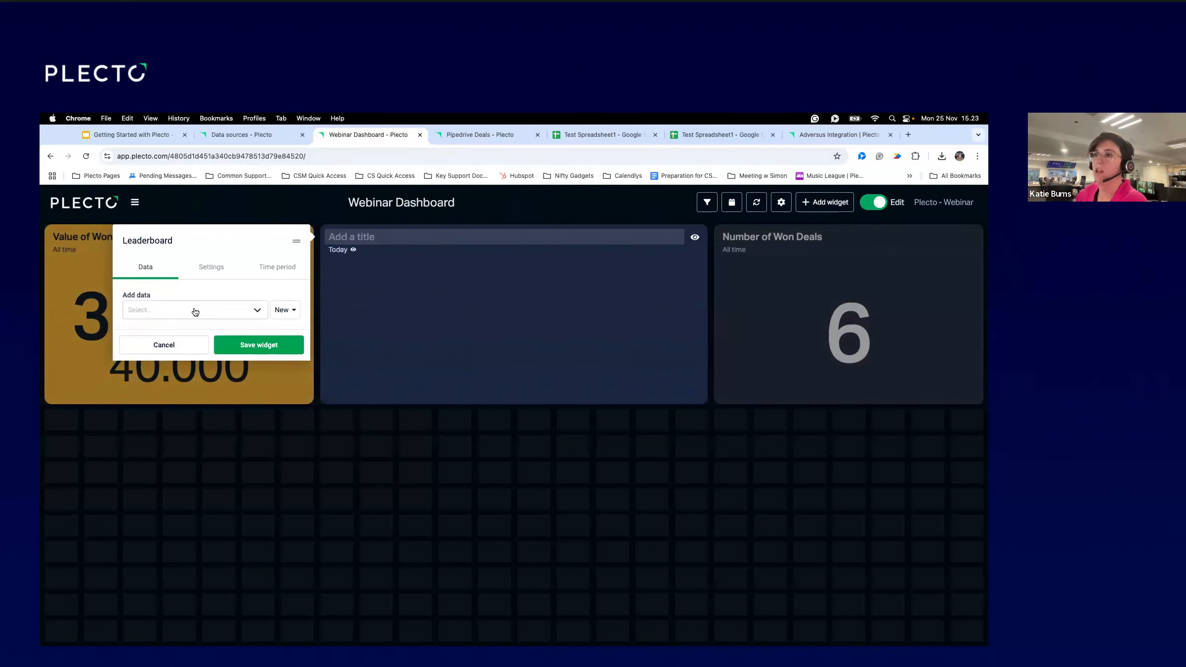
pyautogui.click(195, 310)
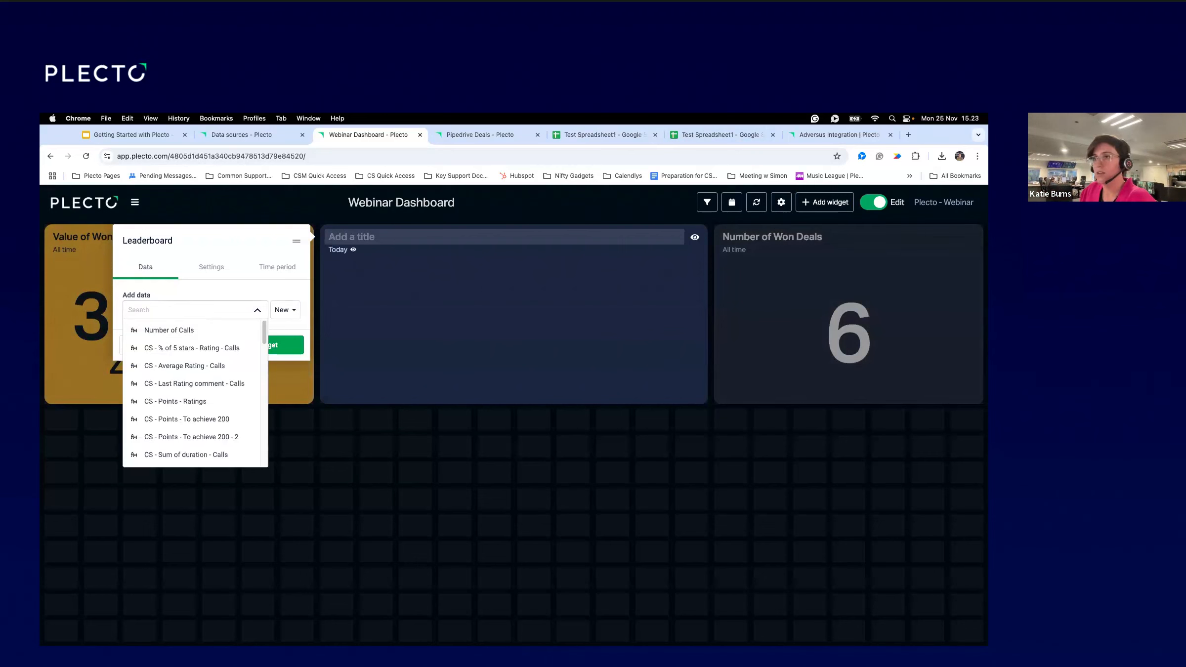
pyautogui.write('Value')
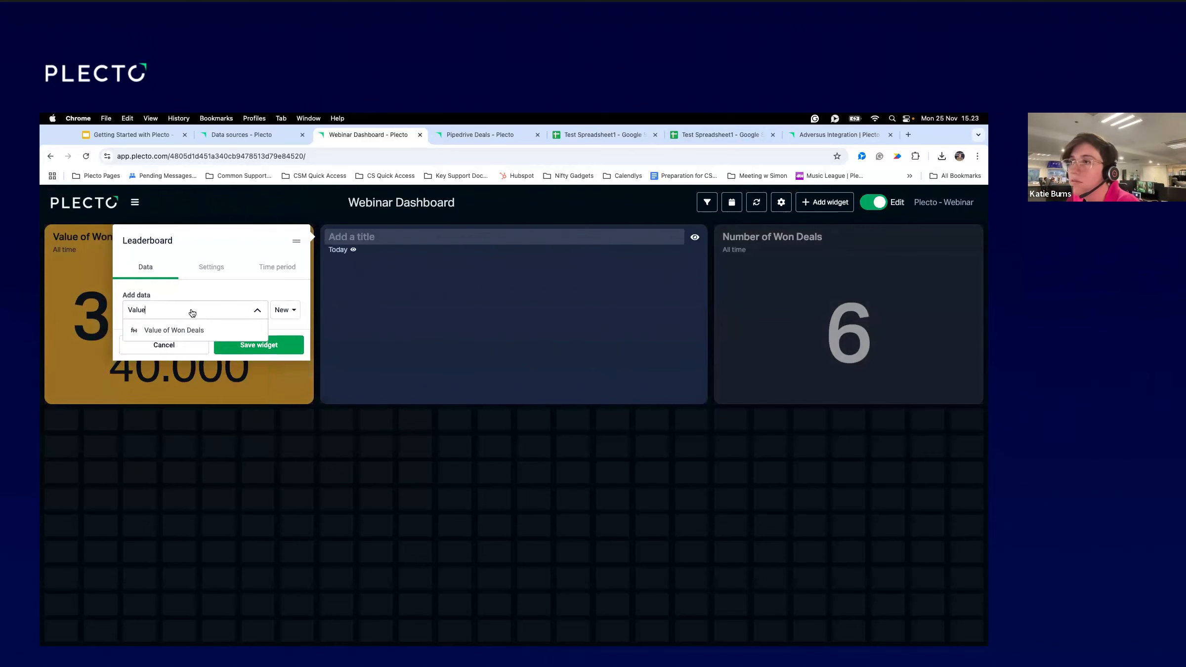
pyautogui.click(188, 329)
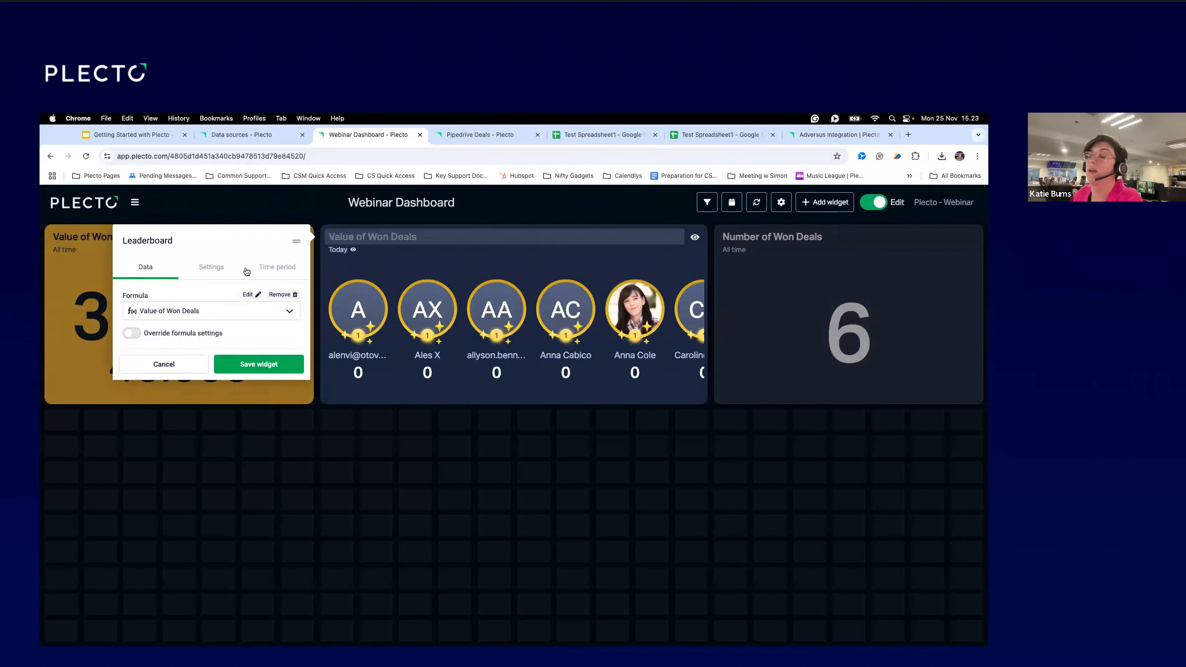
pyautogui.click(267, 268)
pyautogui.click(192, 315)
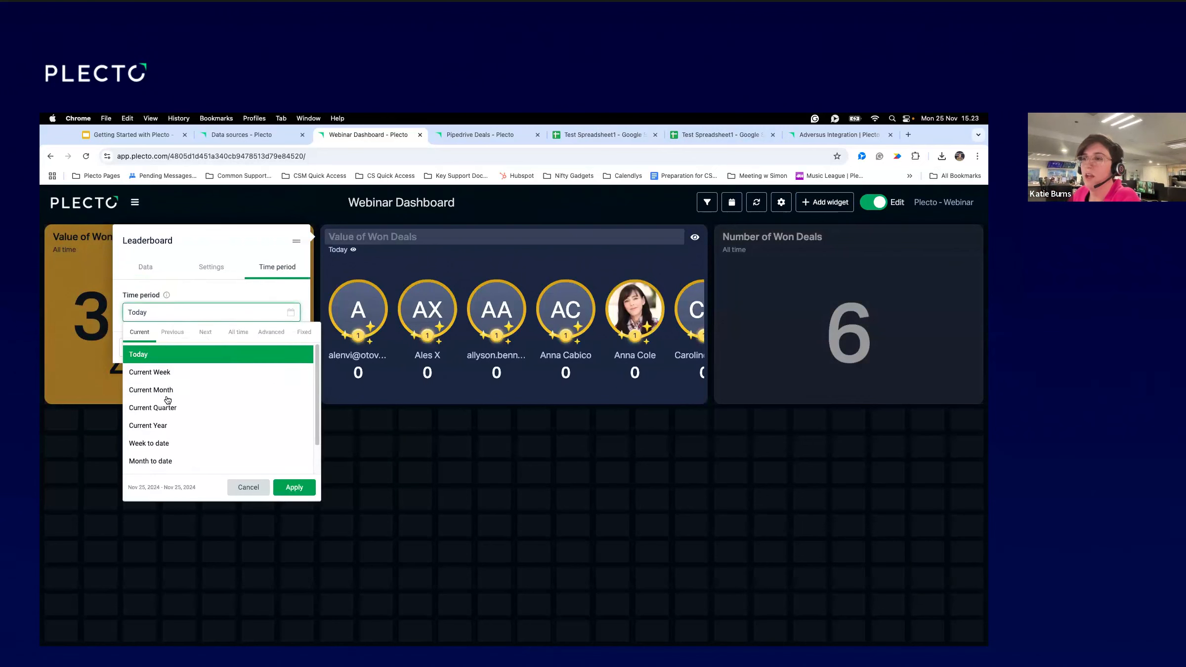
pyautogui.click(238, 332)
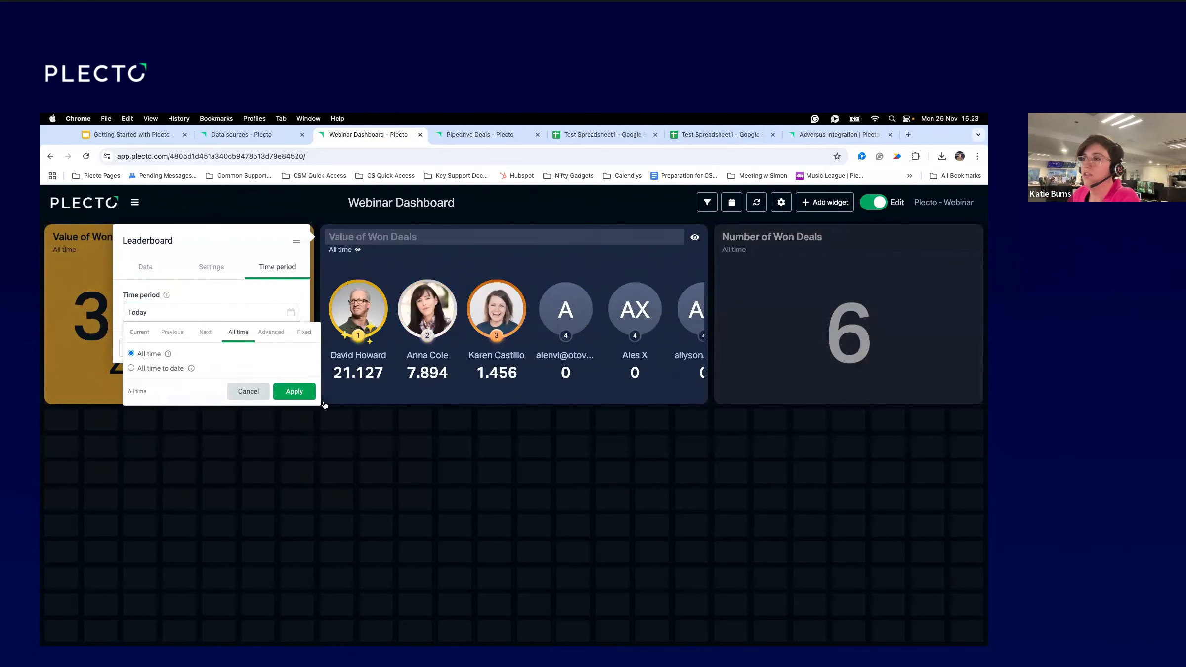
pyautogui.click(294, 391)
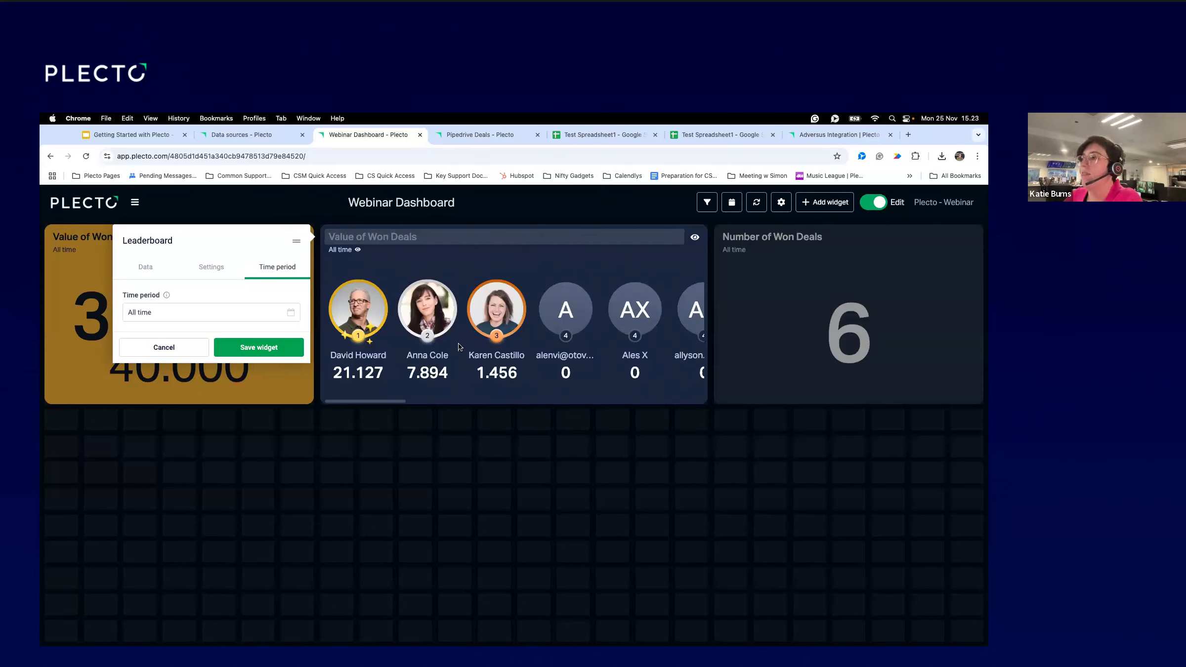
# Title the leaderboard 'Value of Won Deals' and append a money-bag emoji.
pyautogui.write('Valu')
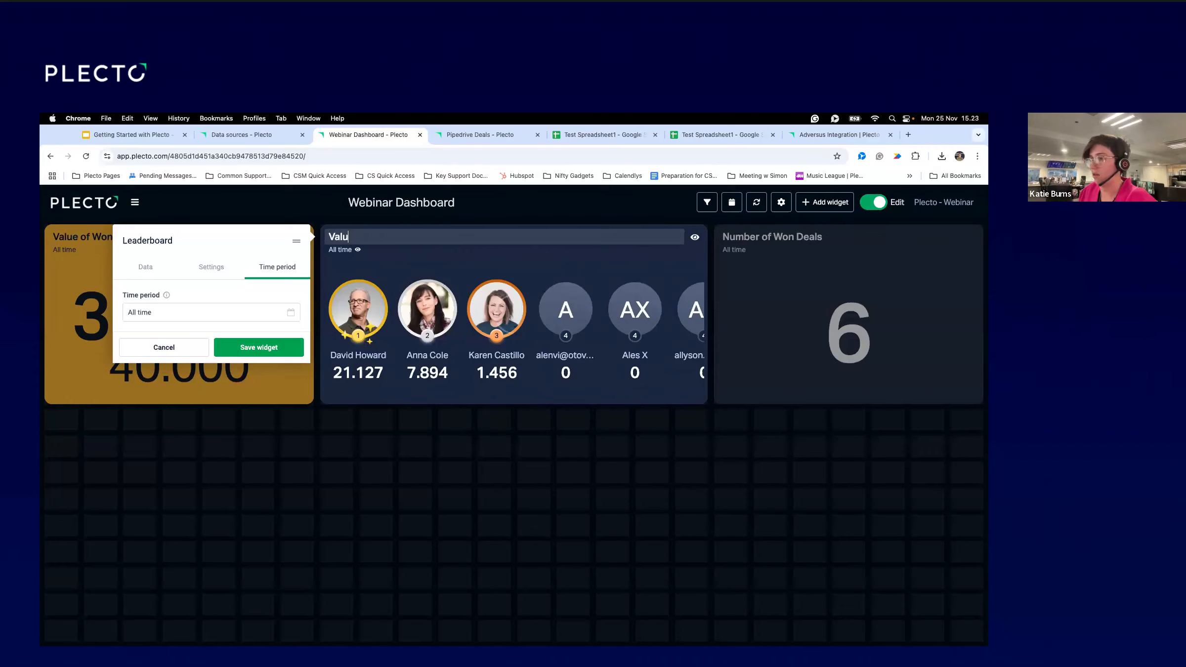
pyautogui.write('e of Won Deals')
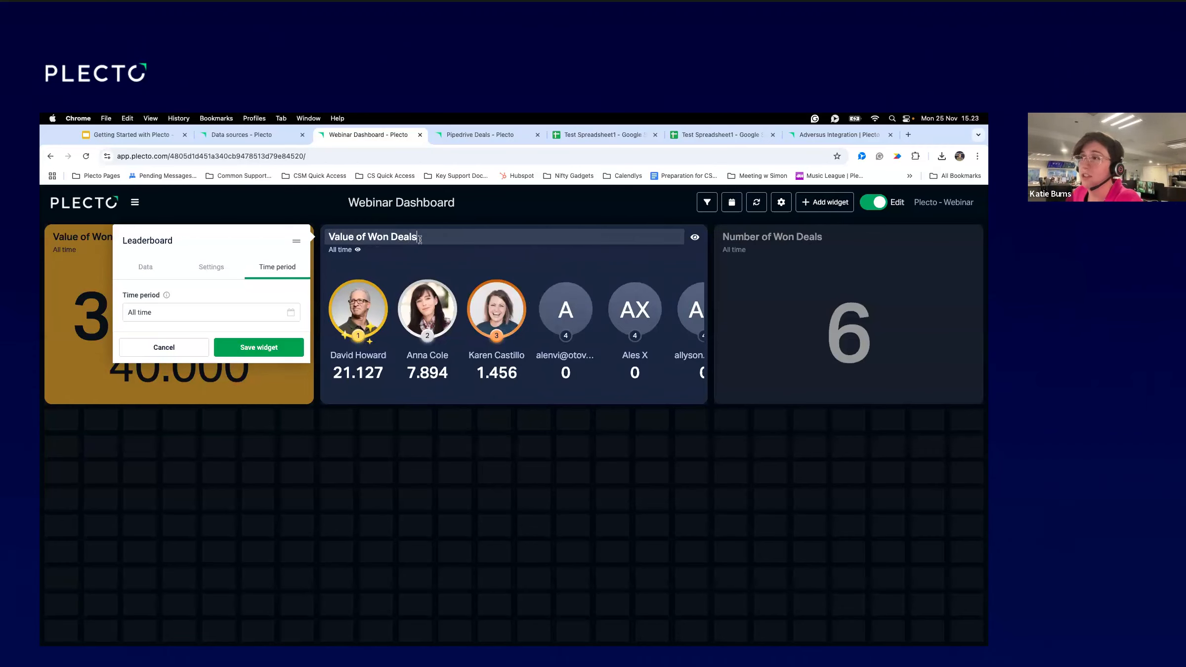
pyautogui.moveTo(420, 240); pyautogui.dragTo(323, 237)
pyautogui.click(424, 234)
pyautogui.press('ctrl+super+space')
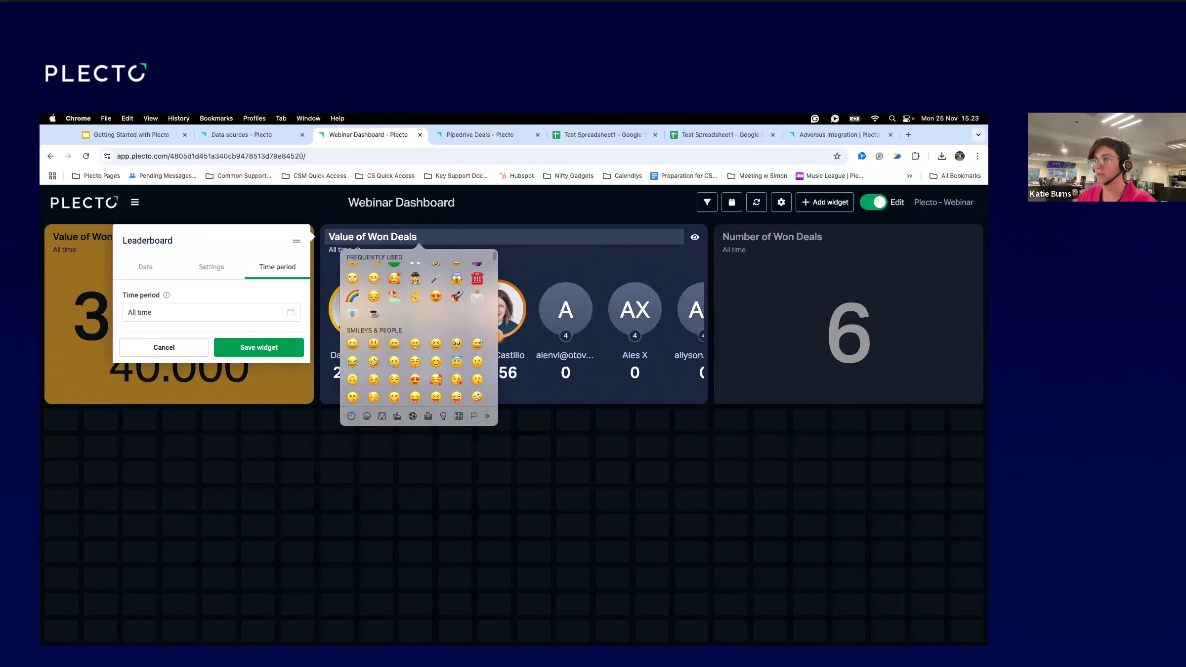
pyautogui.scroll(3, 420, 356)
pyautogui.press('Escape')
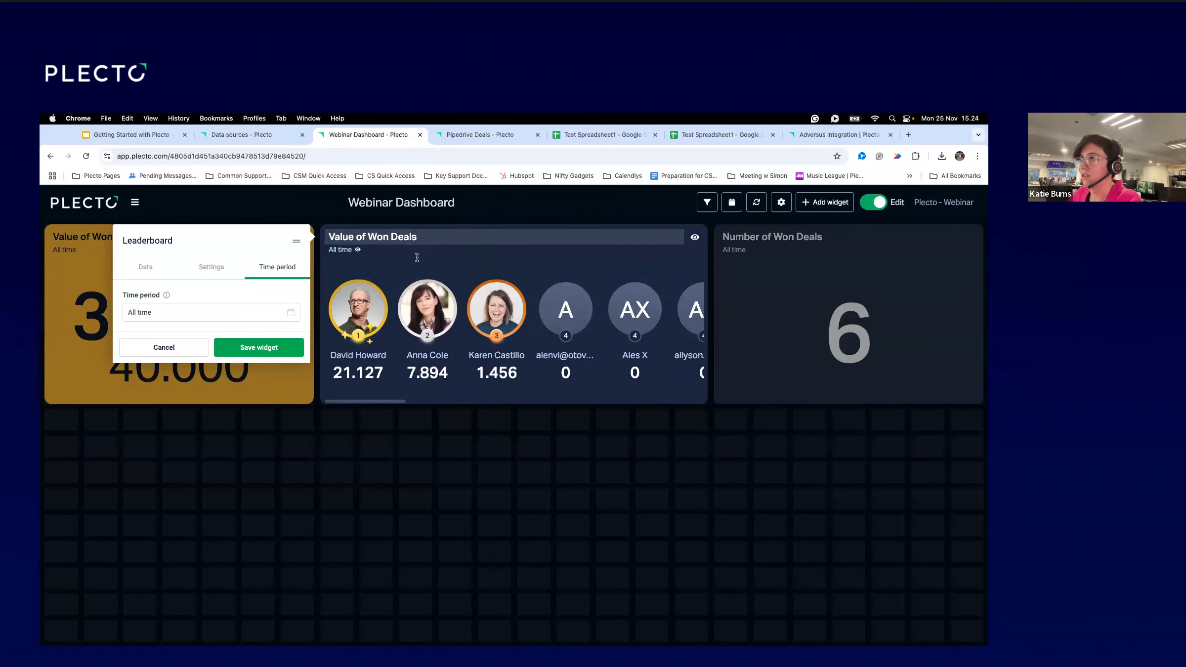
pyautogui.press('ctrl+super+space')
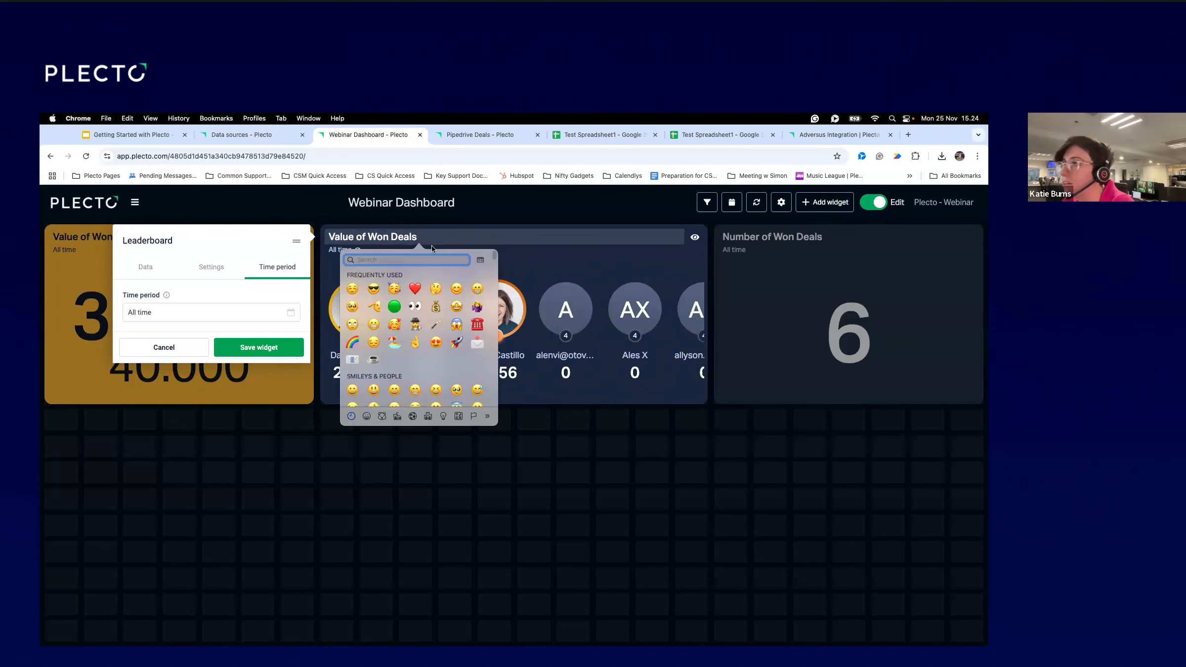
pyautogui.click(436, 306)
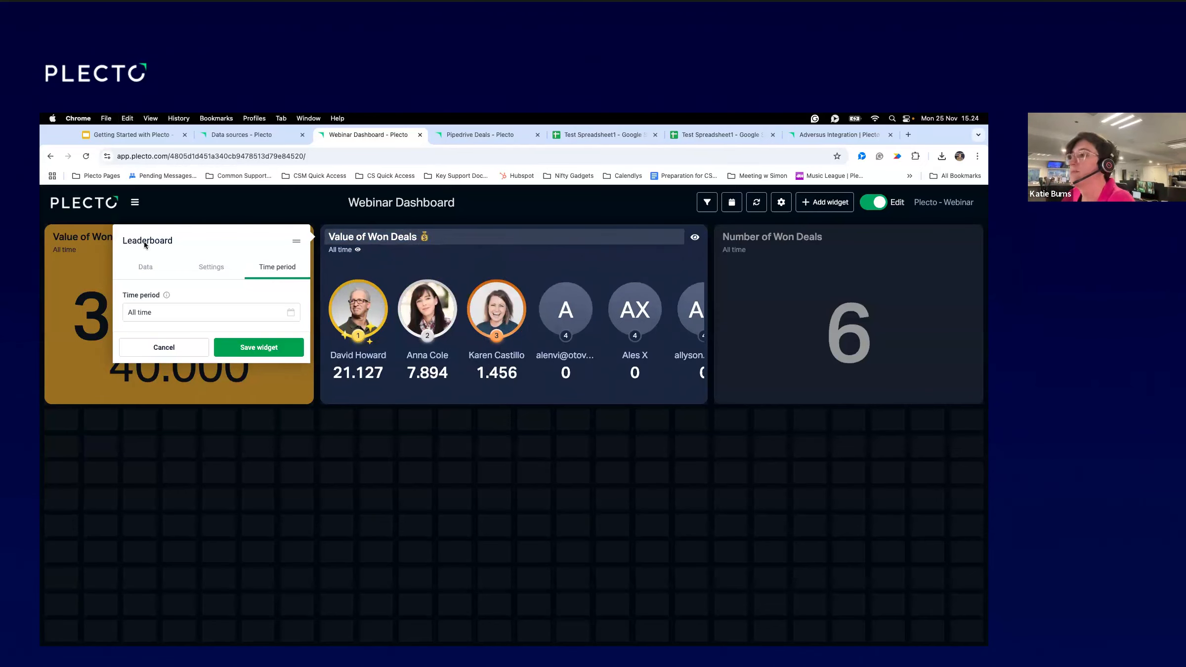
# Limit the leaderboard to 3 participants, keeping the summary heading at None.
pyautogui.click(204, 276)
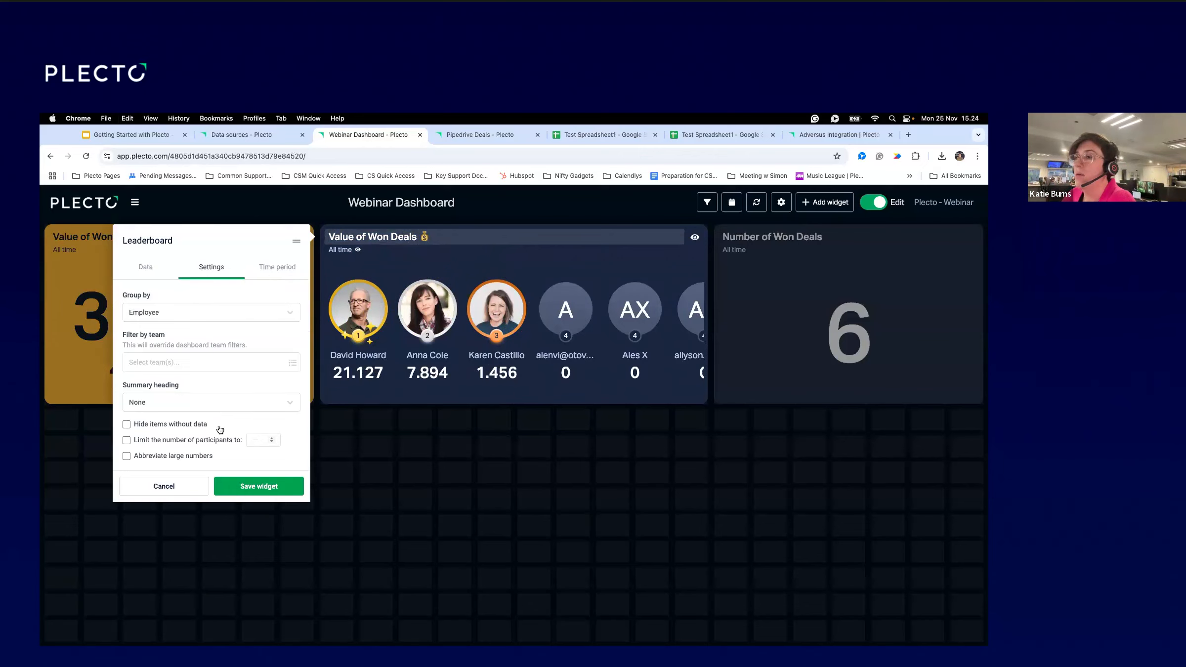
pyautogui.click(152, 441)
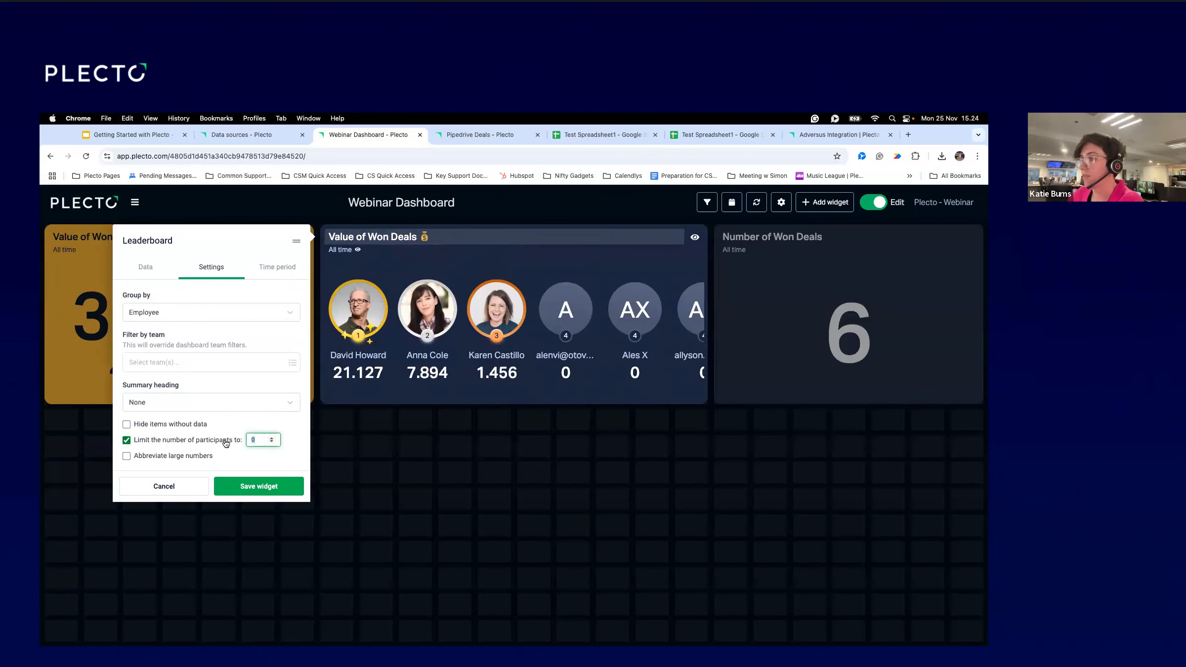
pyautogui.write('3')
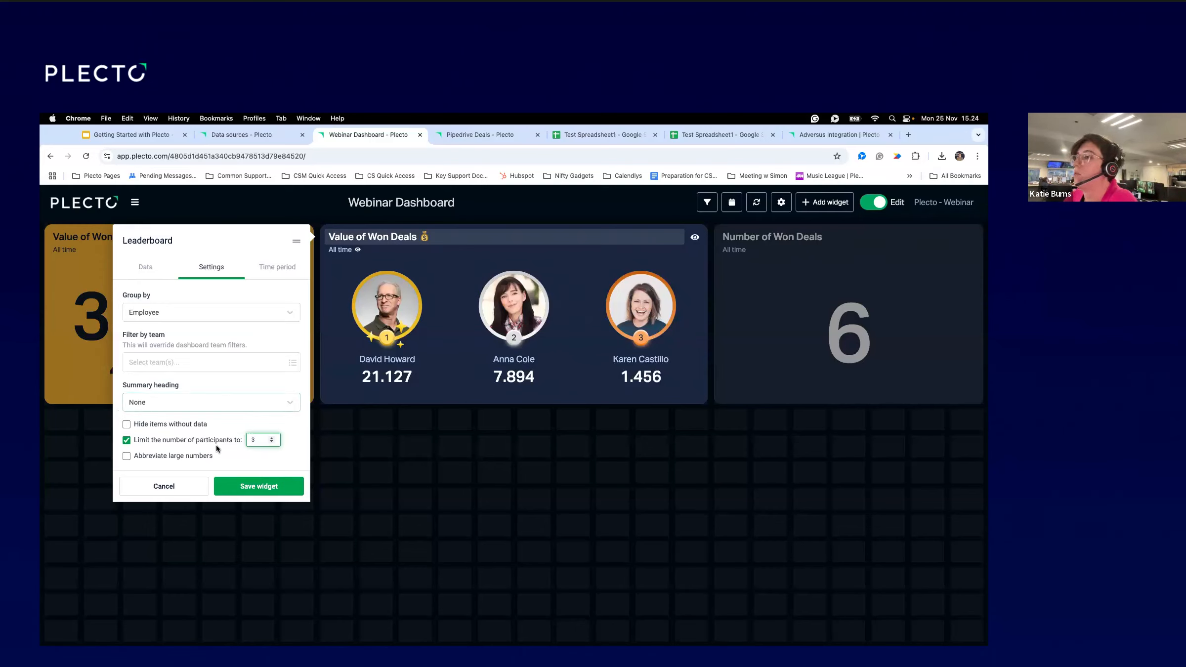
pyautogui.click(220, 403)
pyautogui.click(186, 438)
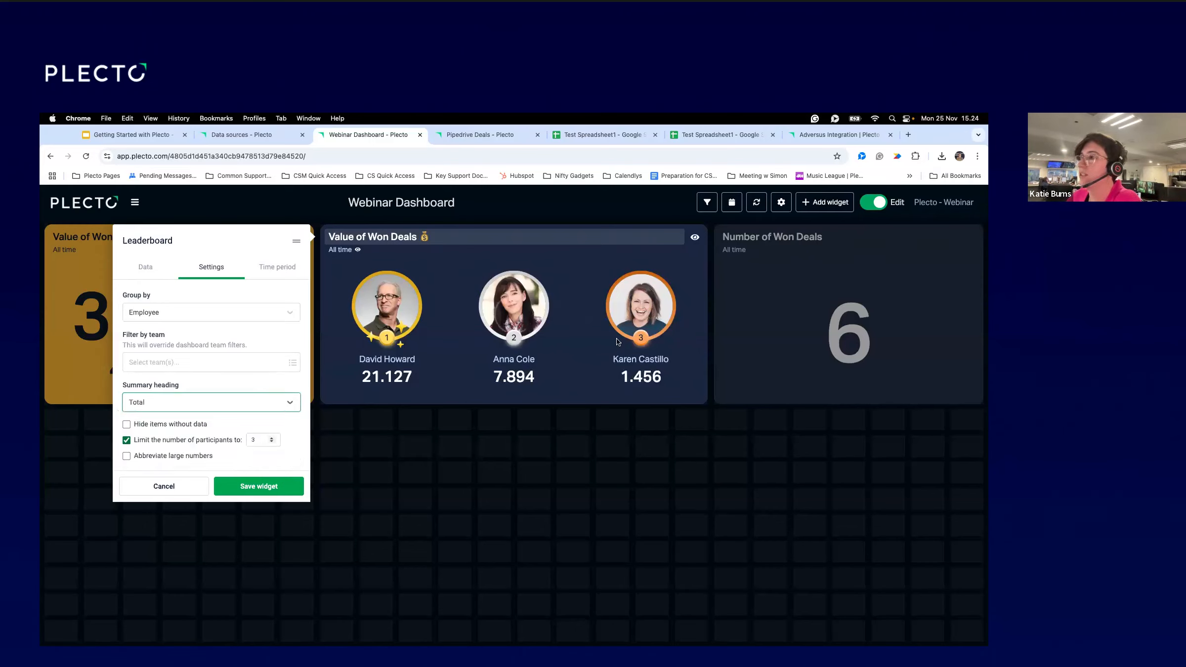
pyautogui.click(267, 402)
pyautogui.click(267, 421)
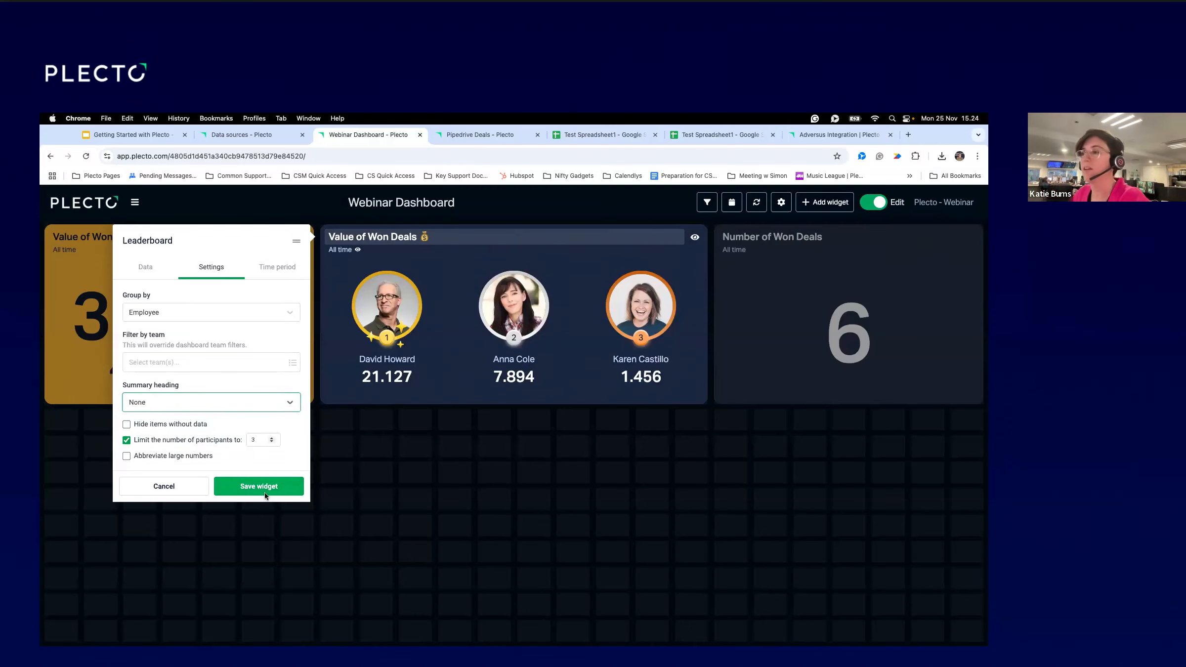
# Save the leaderboard widget and open the gallery of new widgets.
pyautogui.click(264, 490)
pyautogui.moveTo(379, 291)
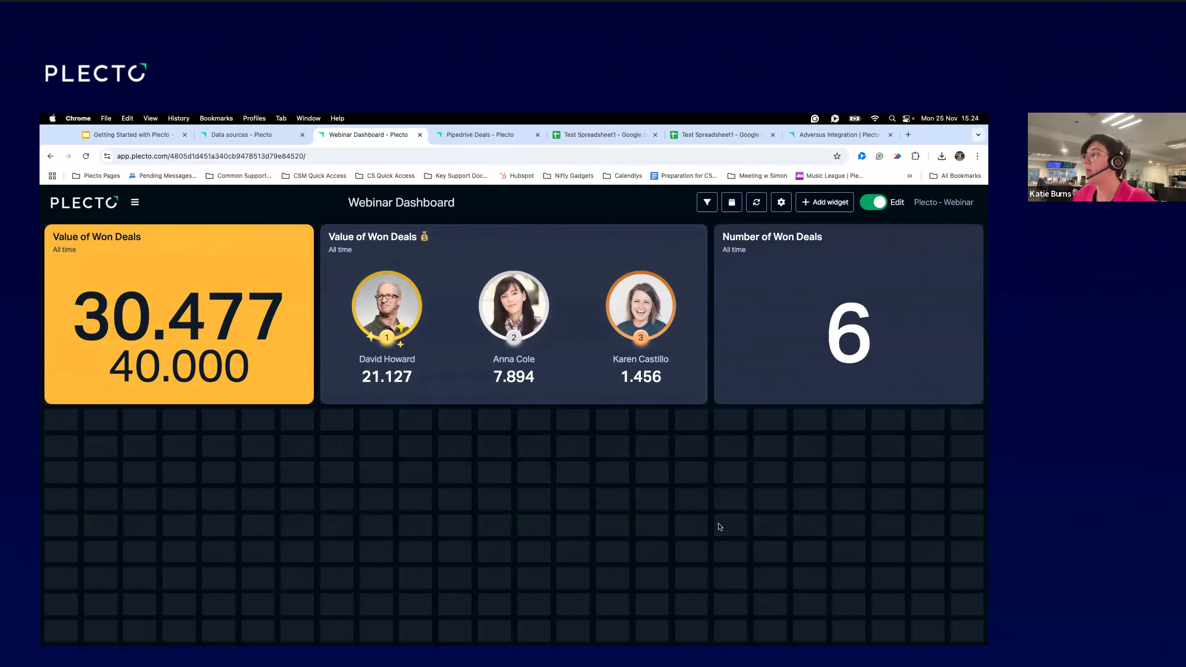
pyautogui.click(824, 204)
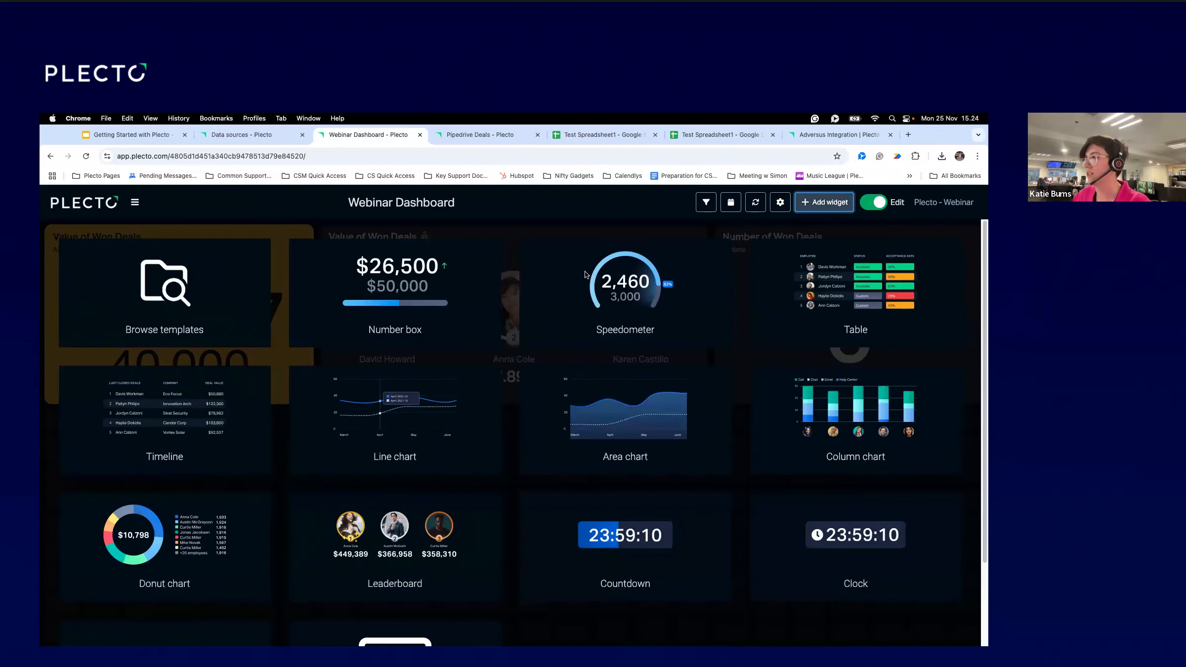
# Place a new table below the value box and title it 'Sales Numbers'.
pyautogui.click(888, 288)
pyautogui.moveTo(52, 430); pyautogui.dragTo(508, 639)
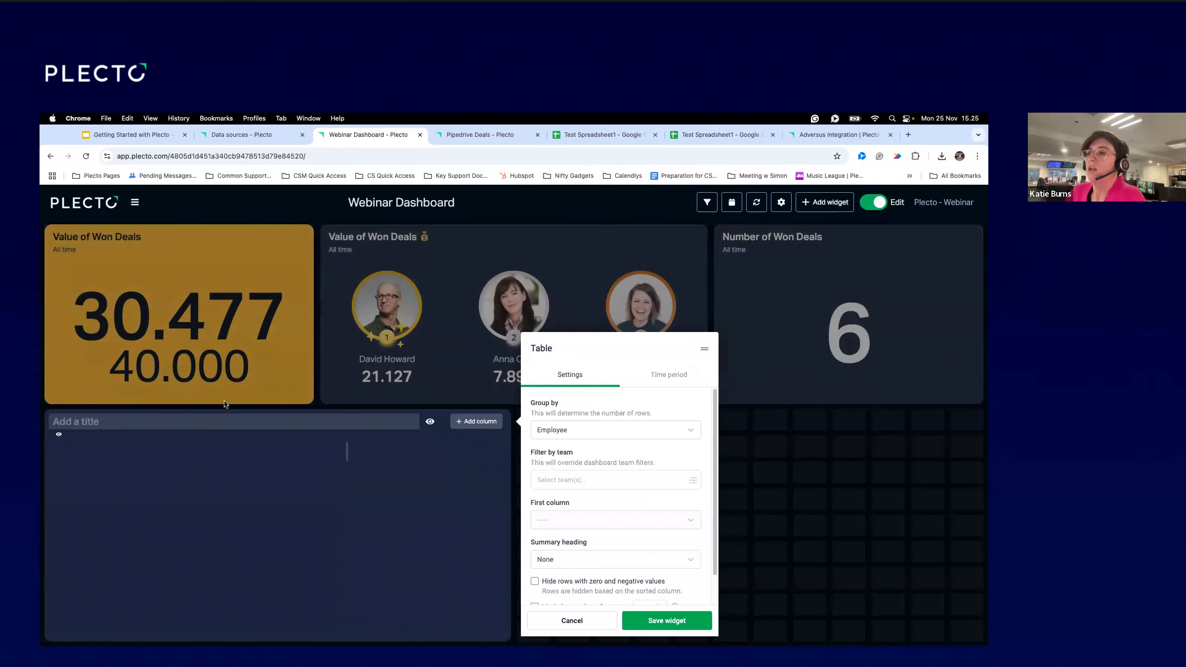
pyautogui.write('Cu')
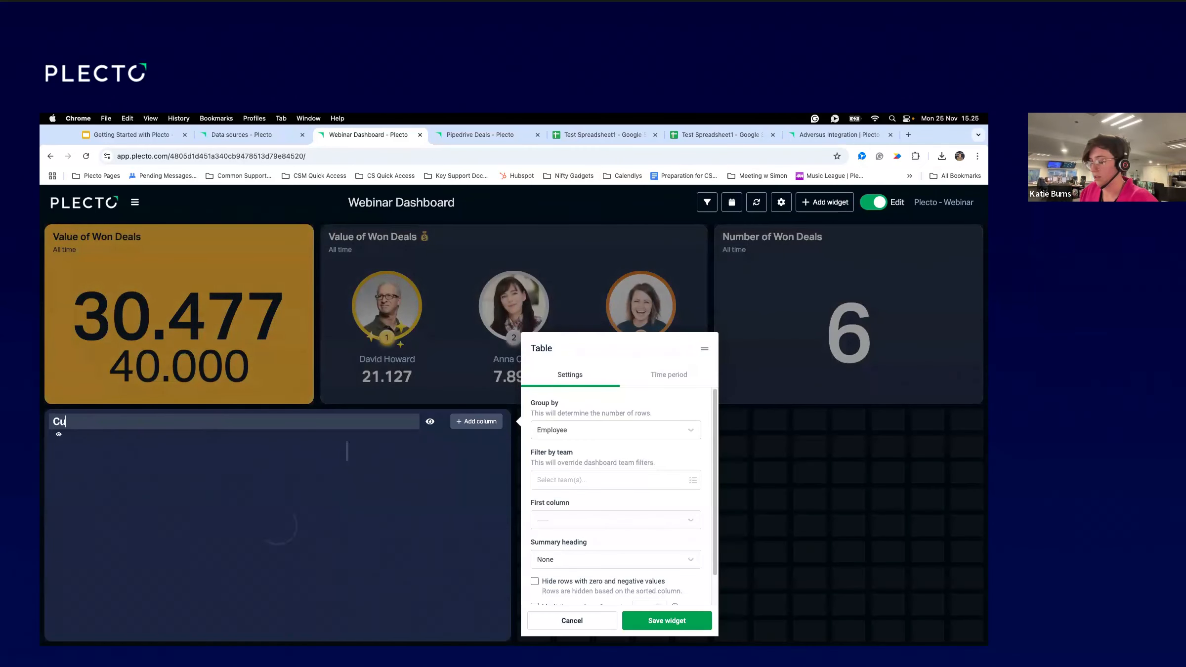
pyautogui.press('BackSpace')
pyautogui.press('BackSpace')
pyautogui.write('Eo')
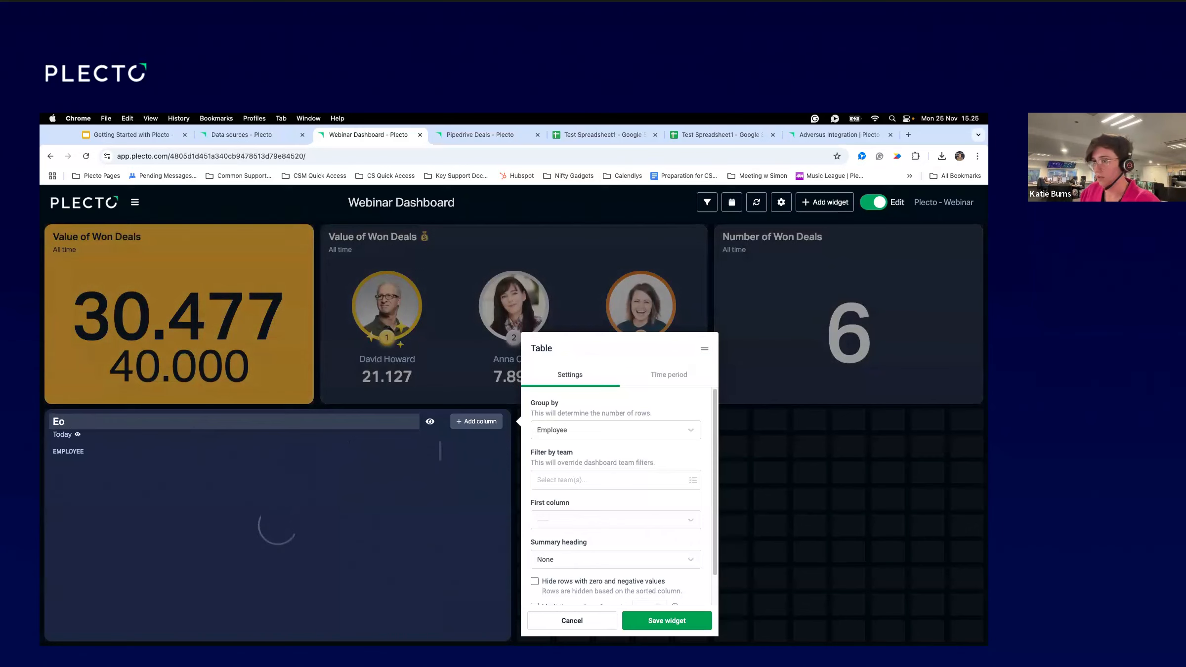
pyautogui.press('BackSpace')
pyautogui.press('BackSpace')
pyautogui.write('Sales Numbers')
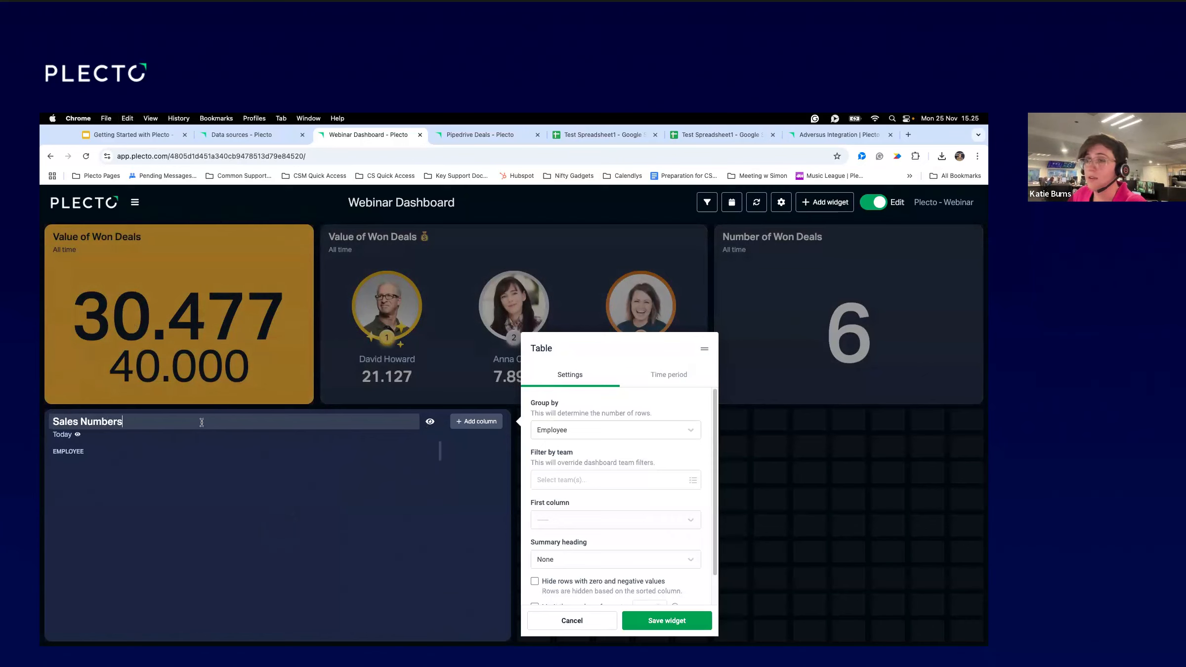
# Set the Sales Numbers table's time period to All time and add a new column.
pyautogui.moveTo(139, 423); pyautogui.dragTo(51, 423)
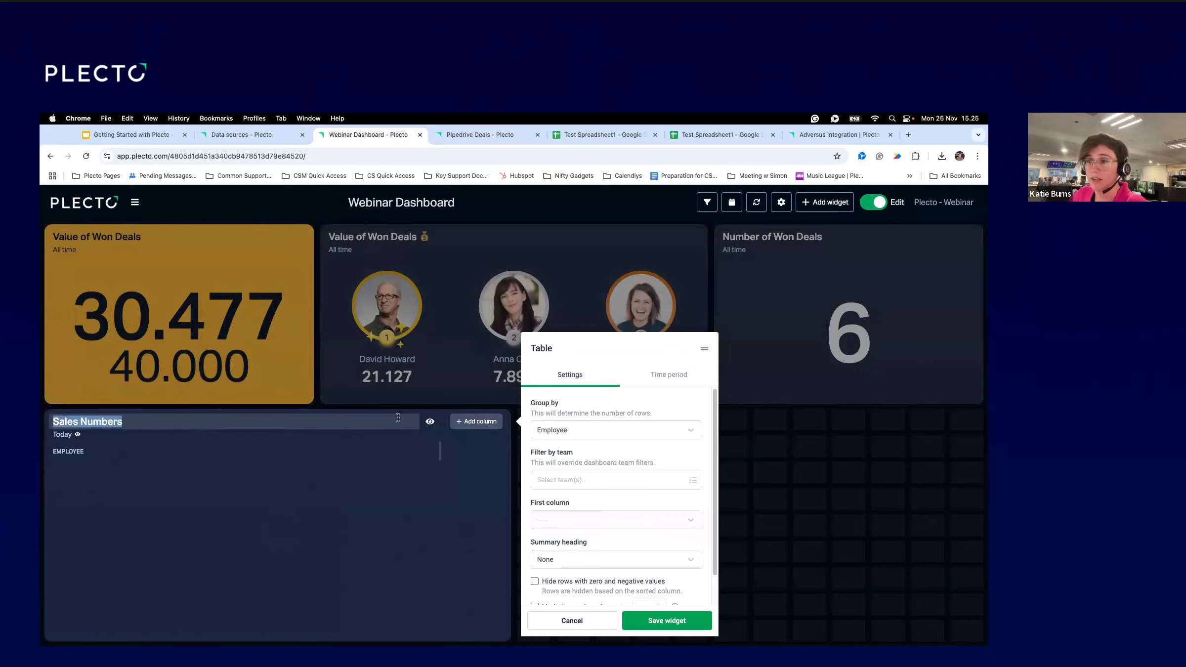
pyautogui.click(430, 423)
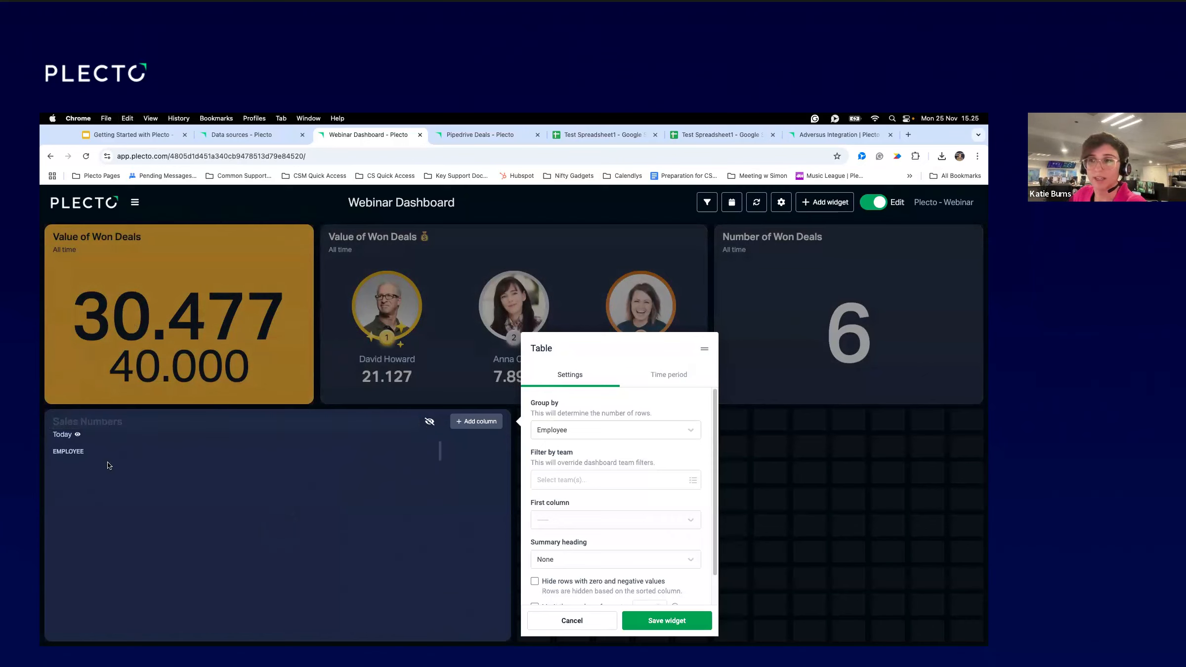
pyautogui.click(77, 436)
pyautogui.click(77, 436)
pyautogui.click(429, 422)
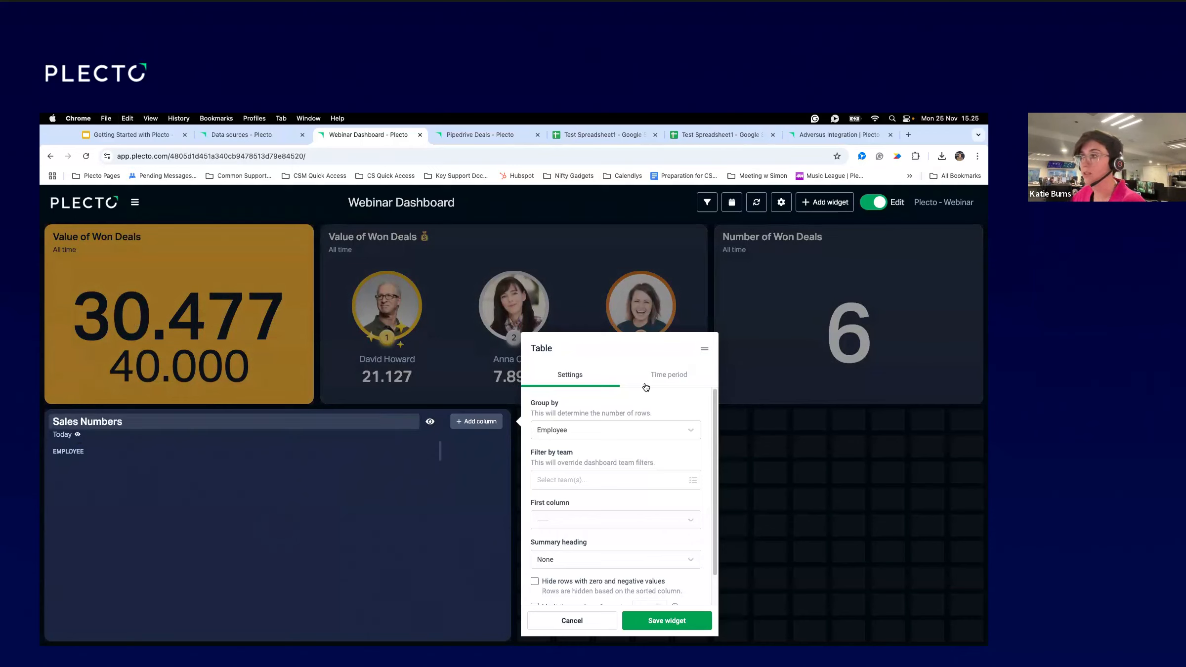
pyautogui.click(669, 375)
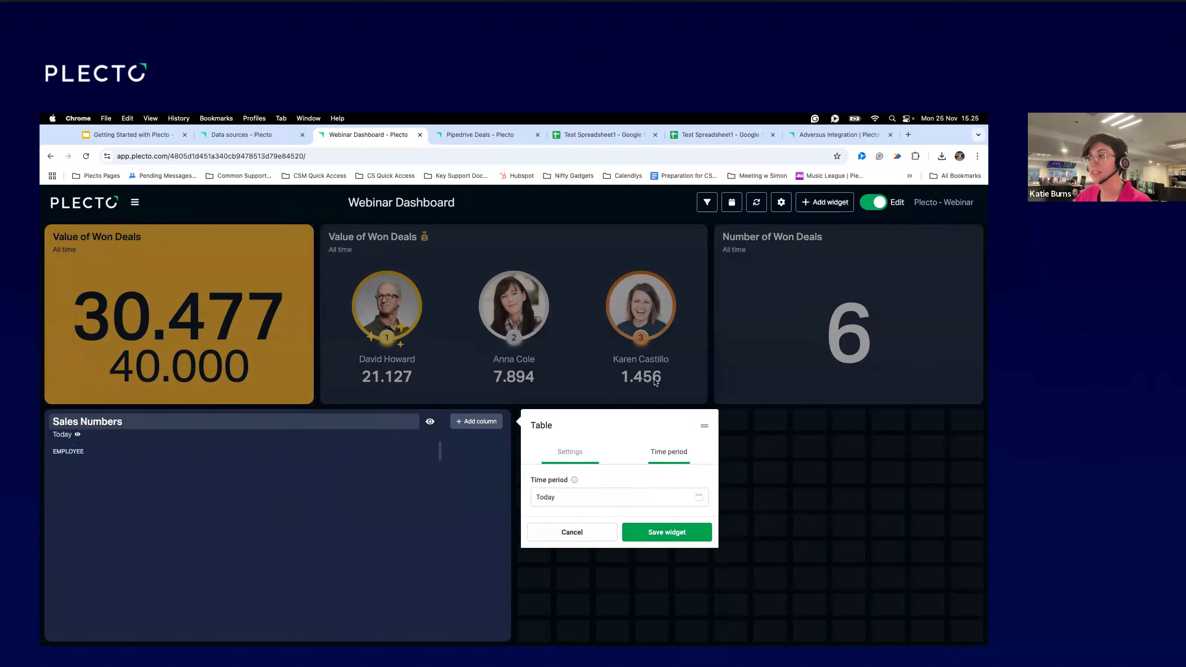
pyautogui.click(581, 503)
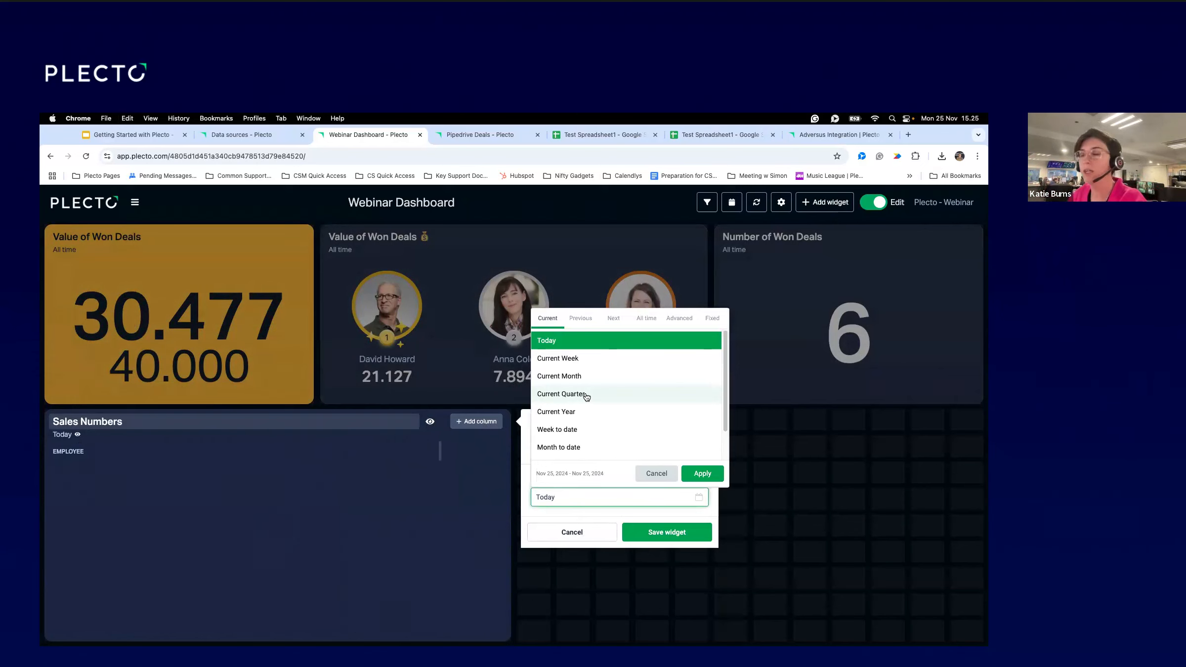
pyautogui.click(646, 318)
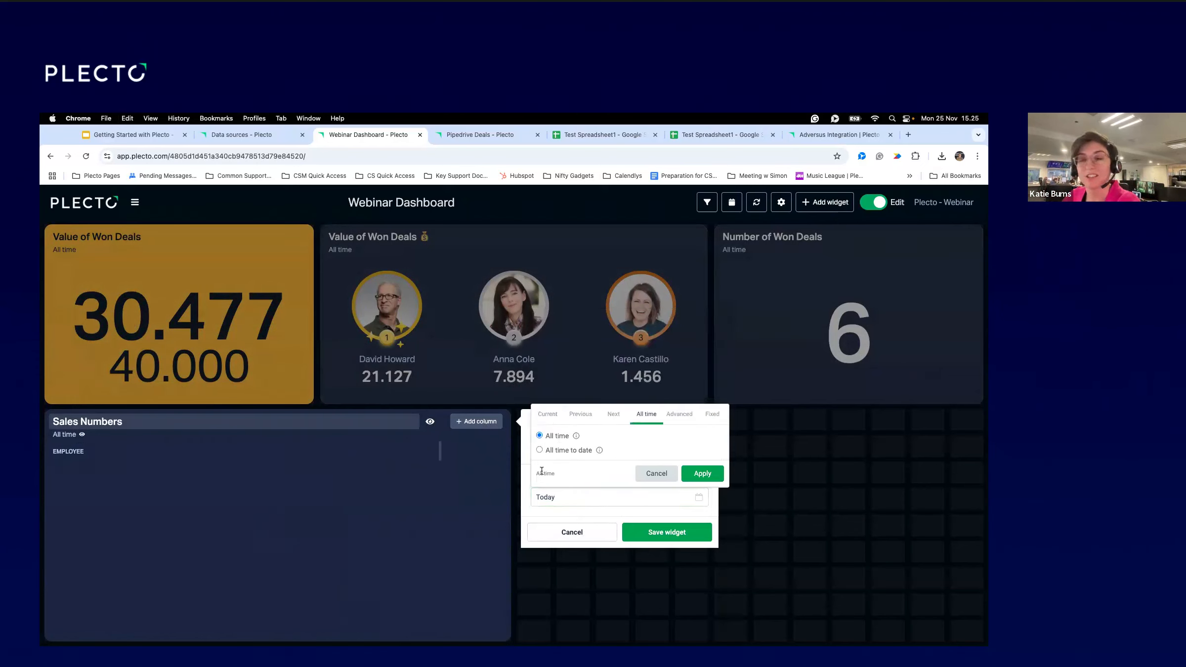
pyautogui.click(684, 477)
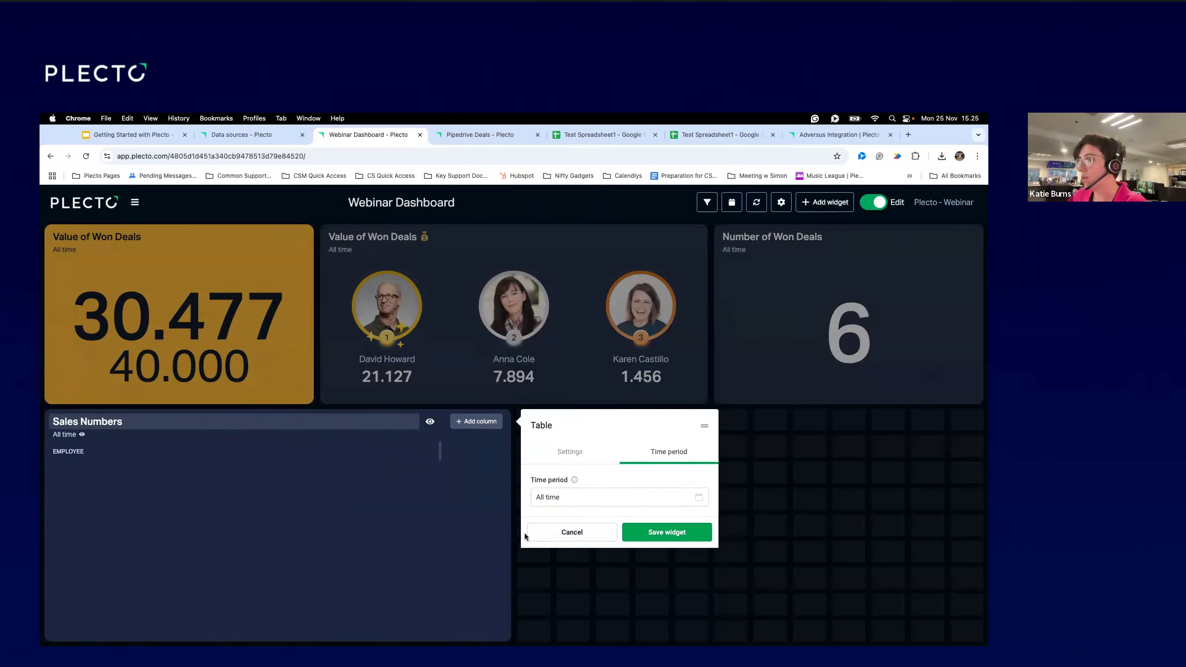
pyautogui.click(473, 427)
# Title the column 'Number of Won Deals', feed it Number of Won Deals data, and save it.
pyautogui.click(562, 496)
pyautogui.write('Number')
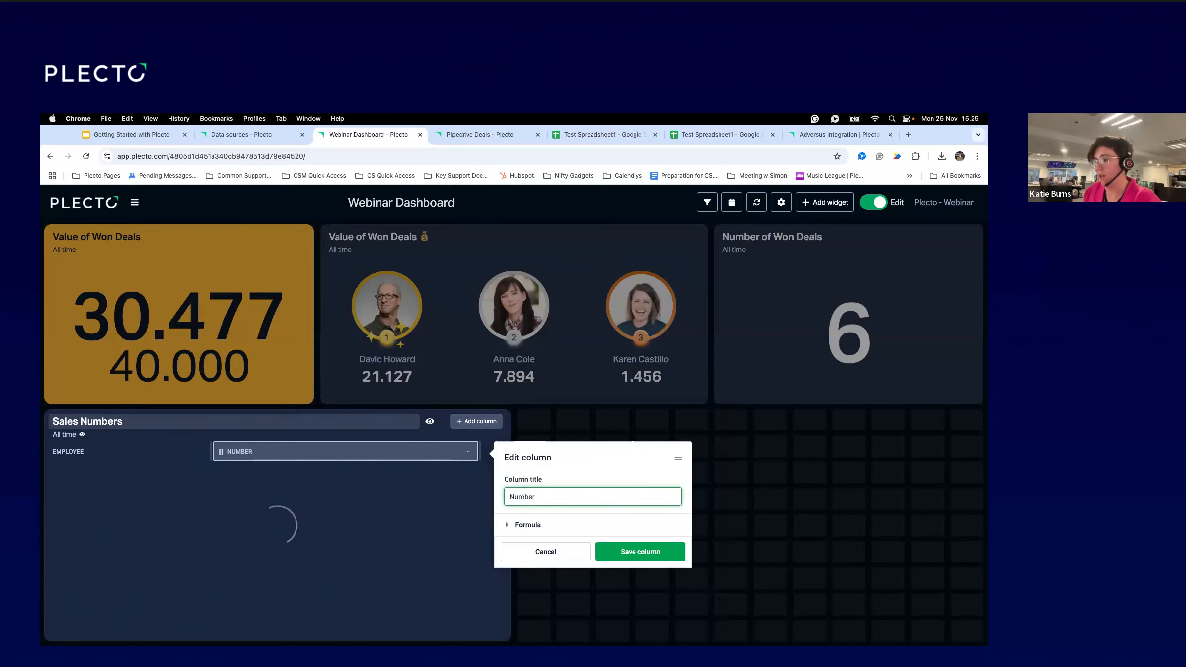
pyautogui.write(' of Won Deals')
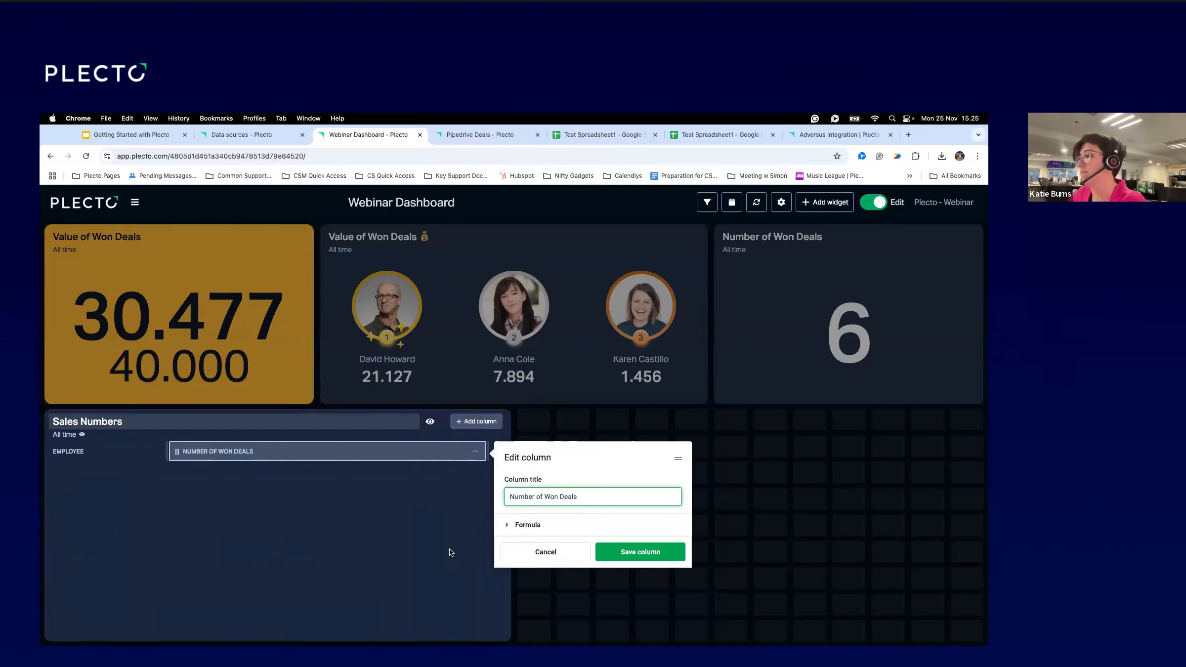
pyautogui.click(514, 526)
pyautogui.click(545, 555)
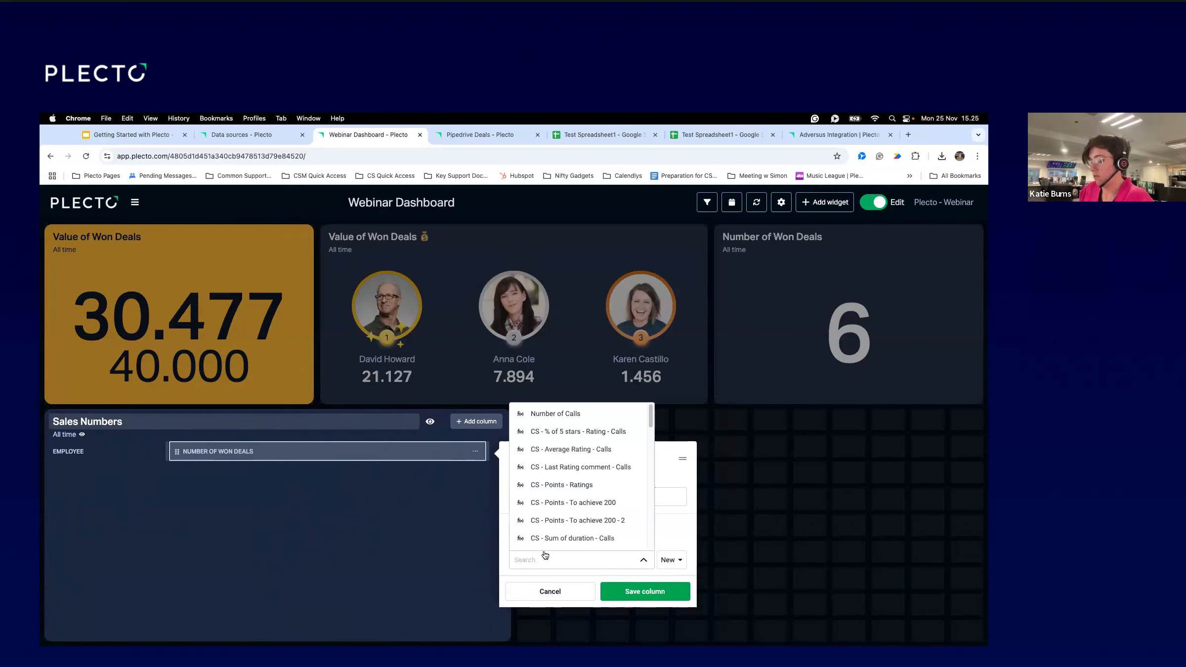
pyautogui.write('Number of Won')
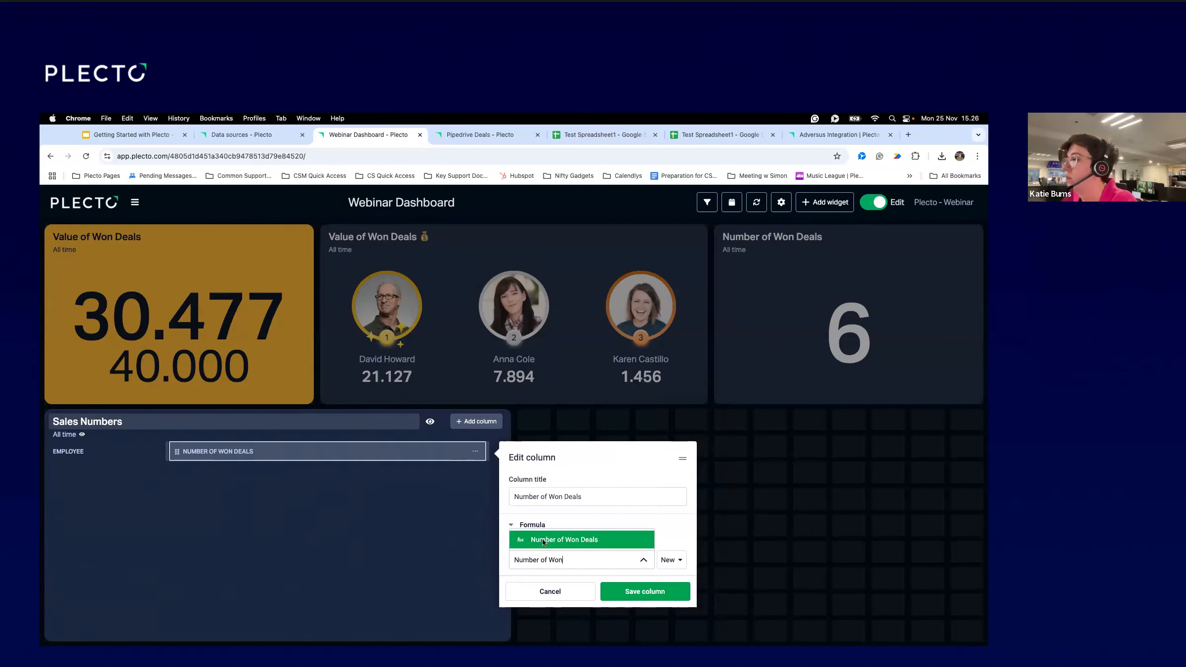
pyautogui.click(544, 544)
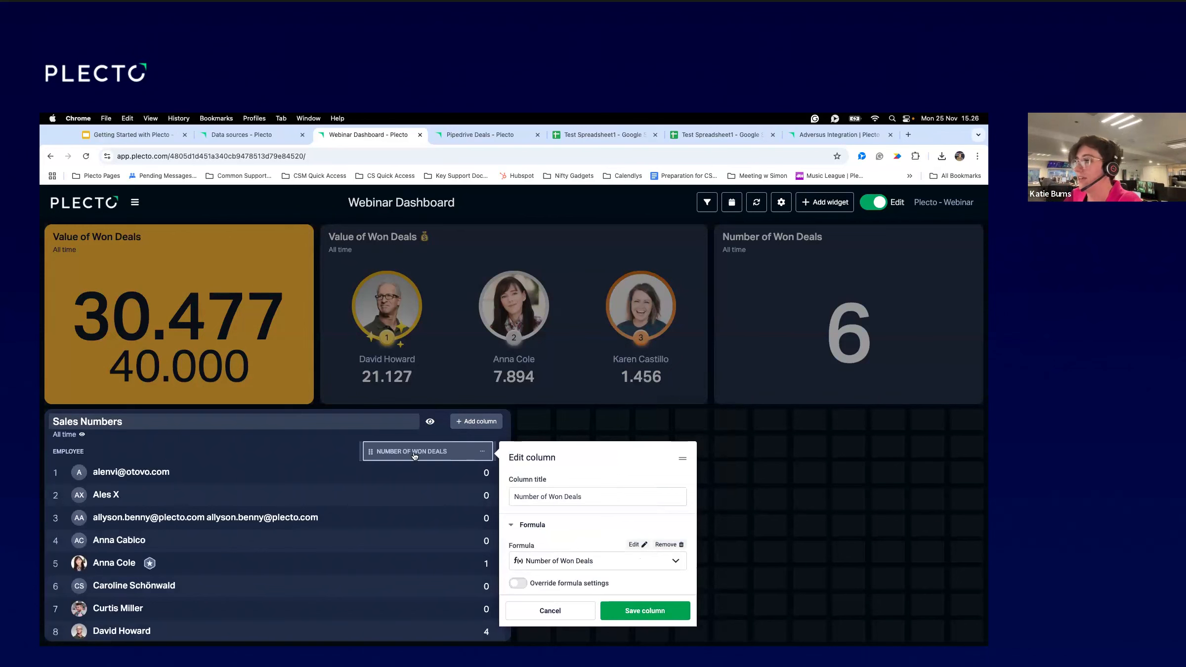
pyautogui.click(679, 616)
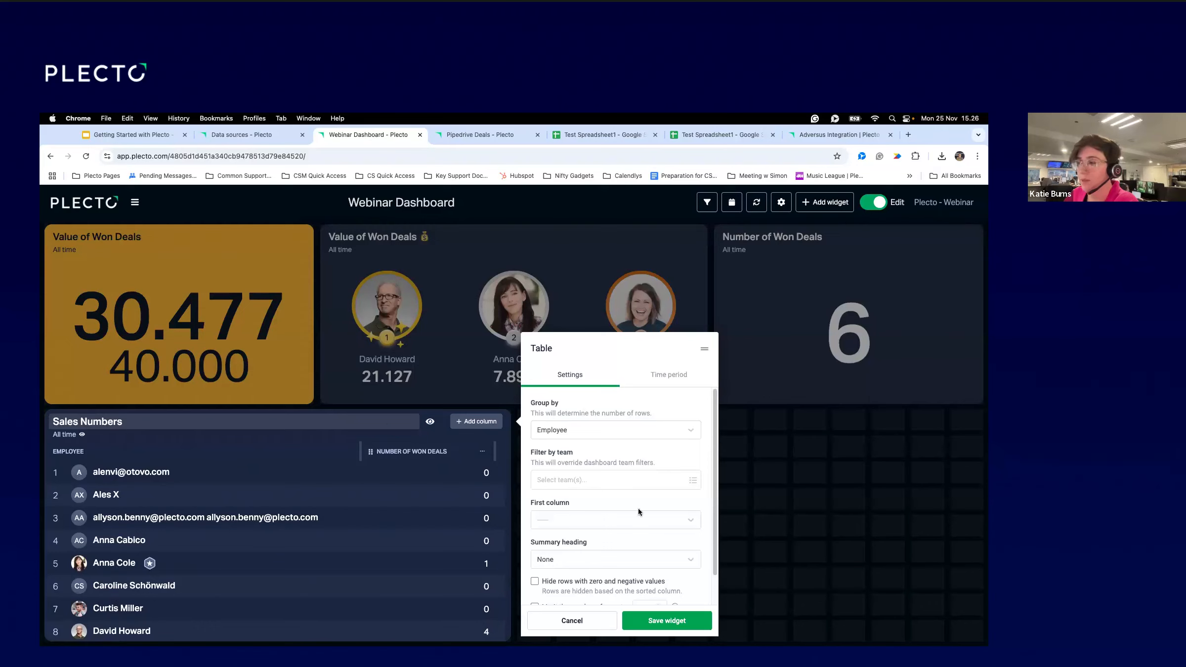
# Keep the table rows grouped by employee and sort by won deals, highest first.
pyautogui.click(585, 430)
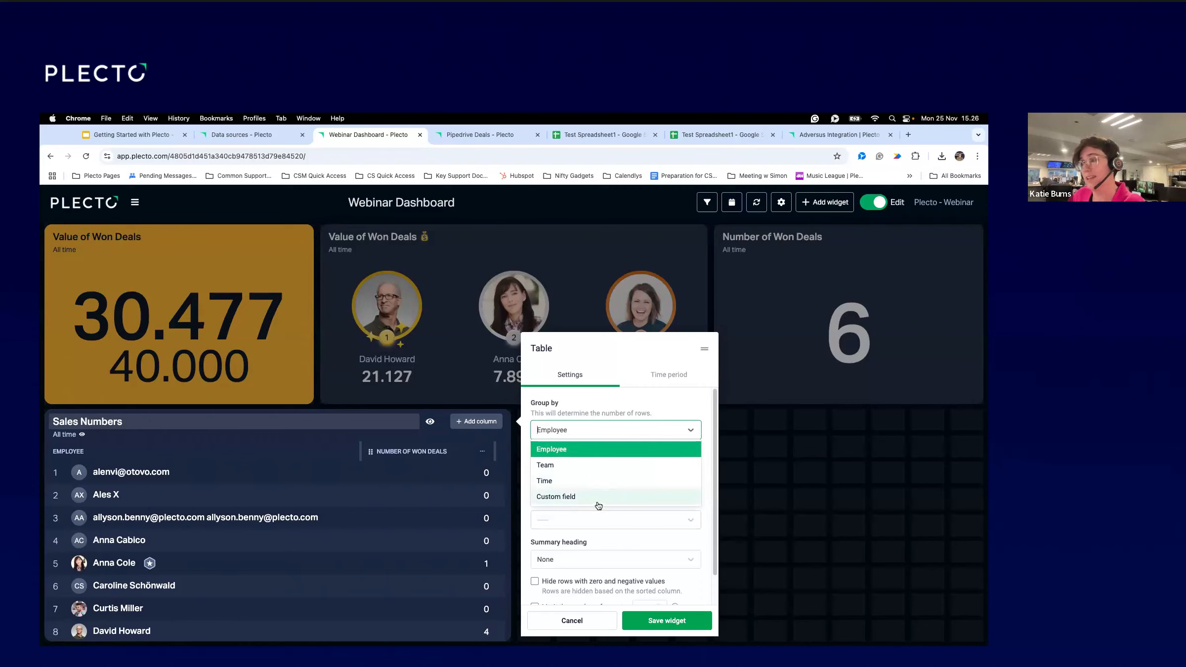
pyautogui.click(586, 435)
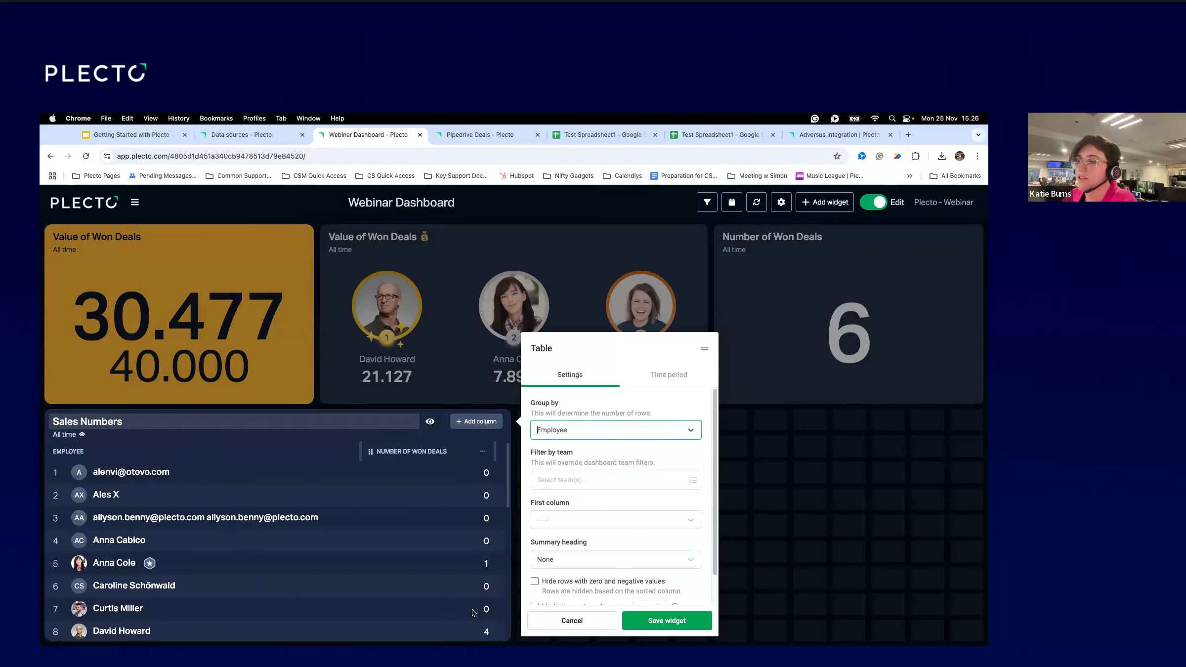
pyautogui.click(463, 459)
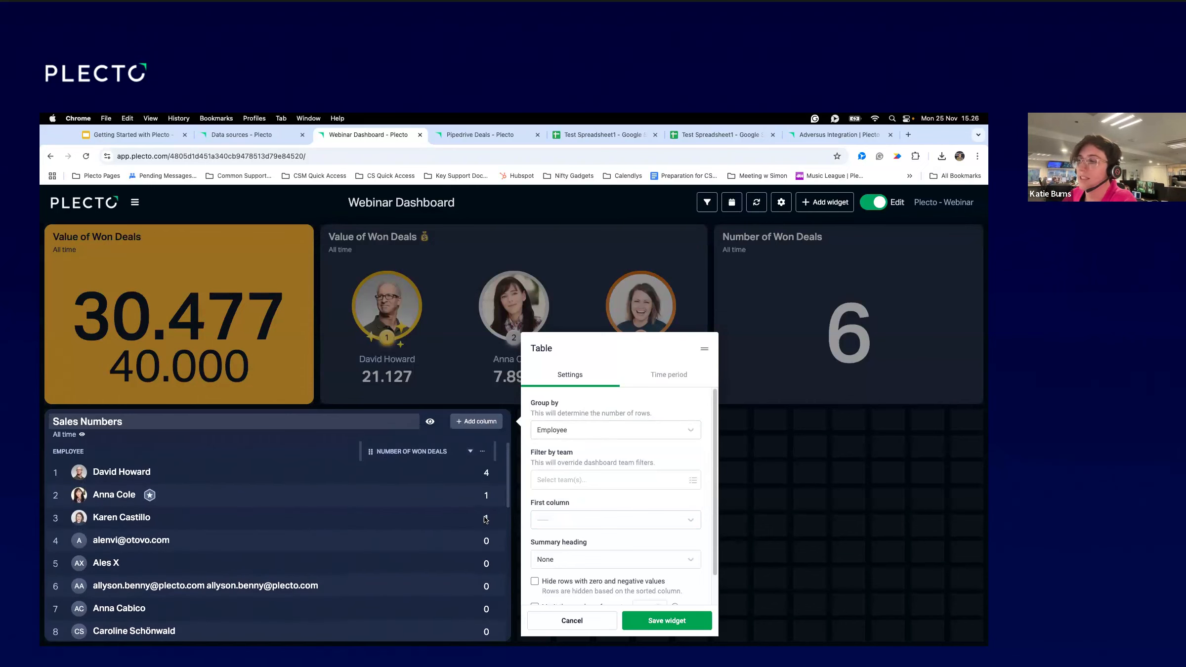
# Hide employees with zero won deals and save the table widget.
pyautogui.scroll(-1, 606, 559)
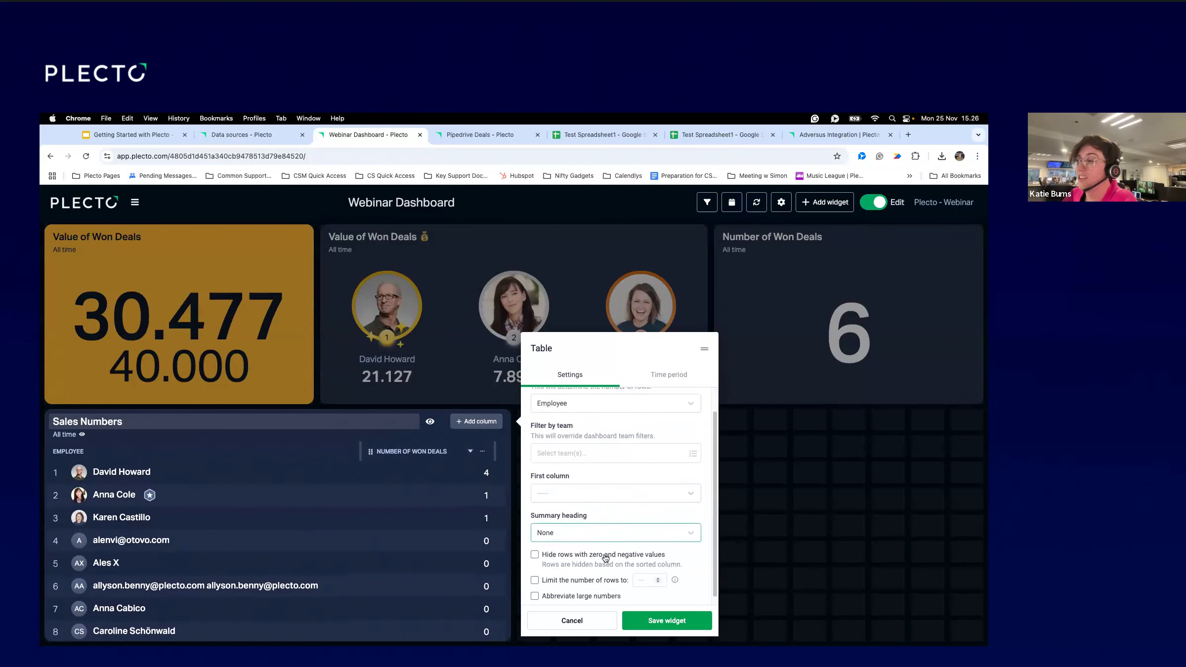
pyautogui.scroll(-1, 606, 558)
pyautogui.click(535, 549)
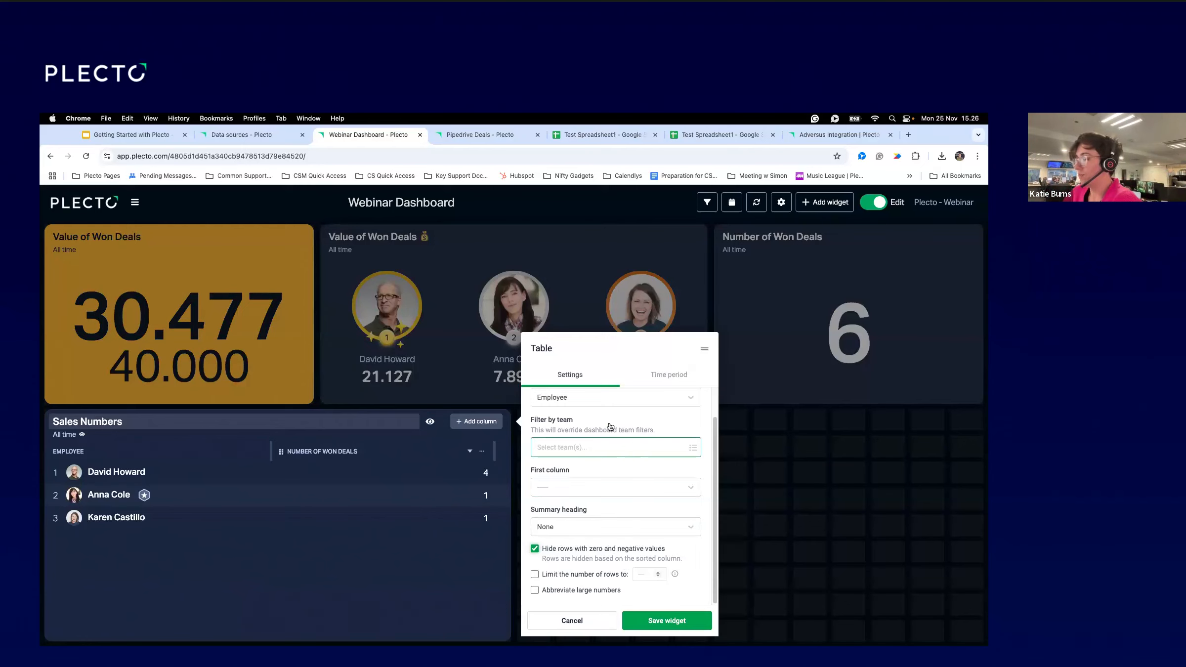
pyautogui.scroll(1, 648, 572)
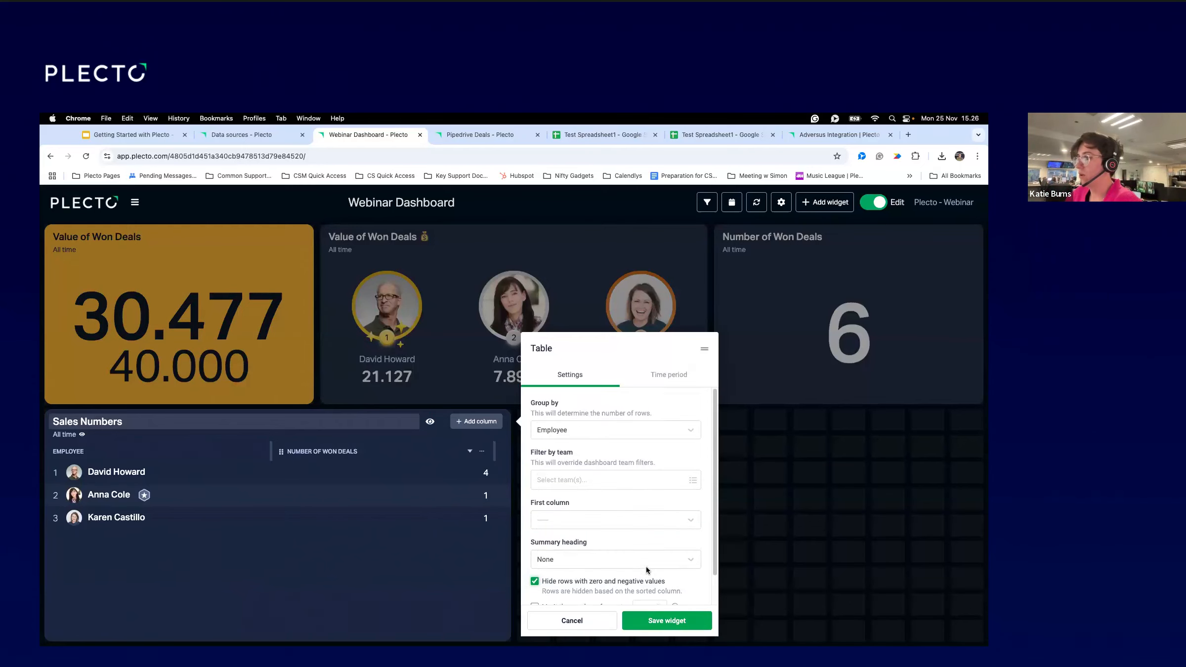
pyautogui.click(656, 621)
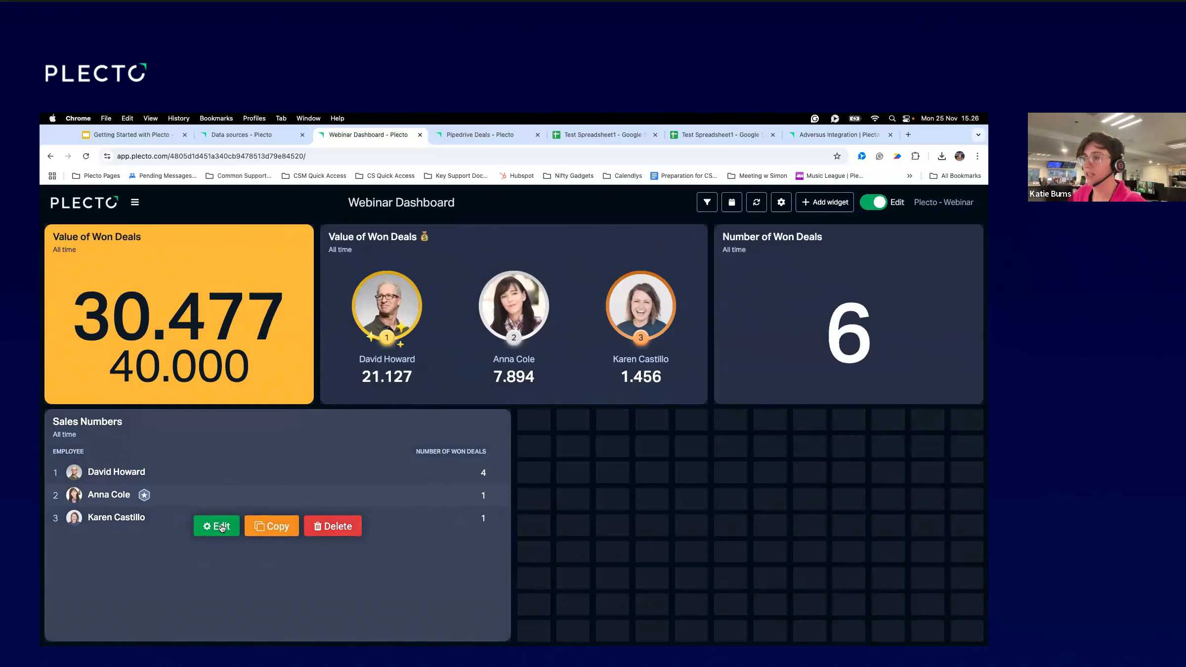
# Add a 'Value of won Deals' column to the table using the Value of Won Deals metric.
pyautogui.click(218, 527)
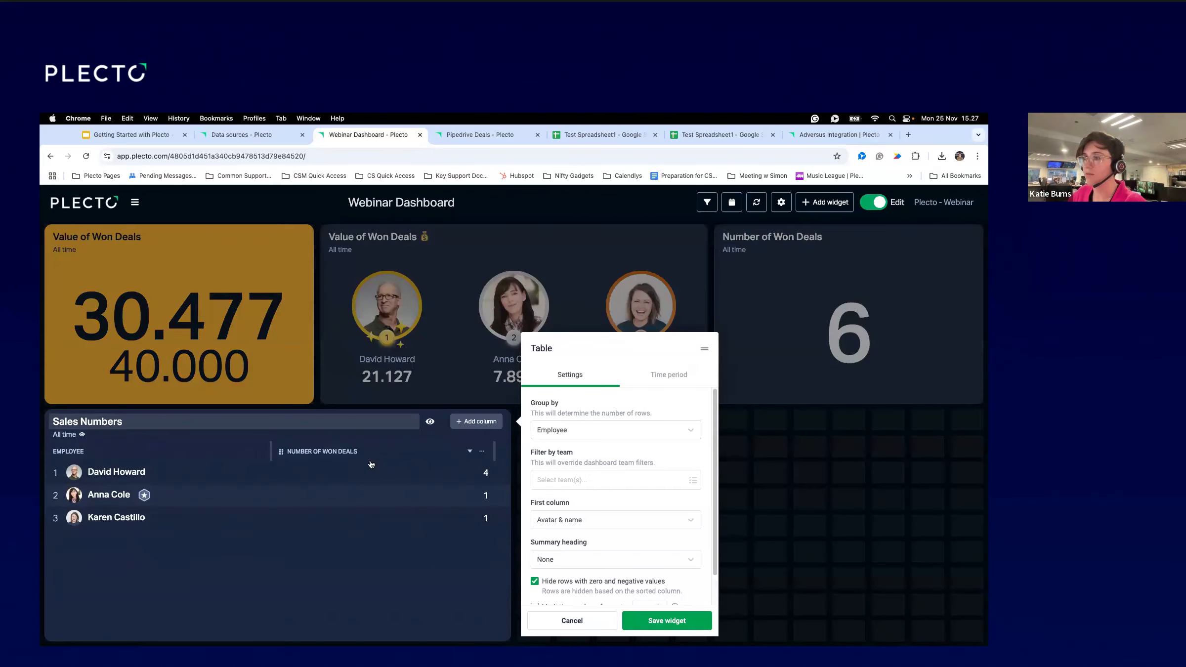
pyautogui.click(473, 423)
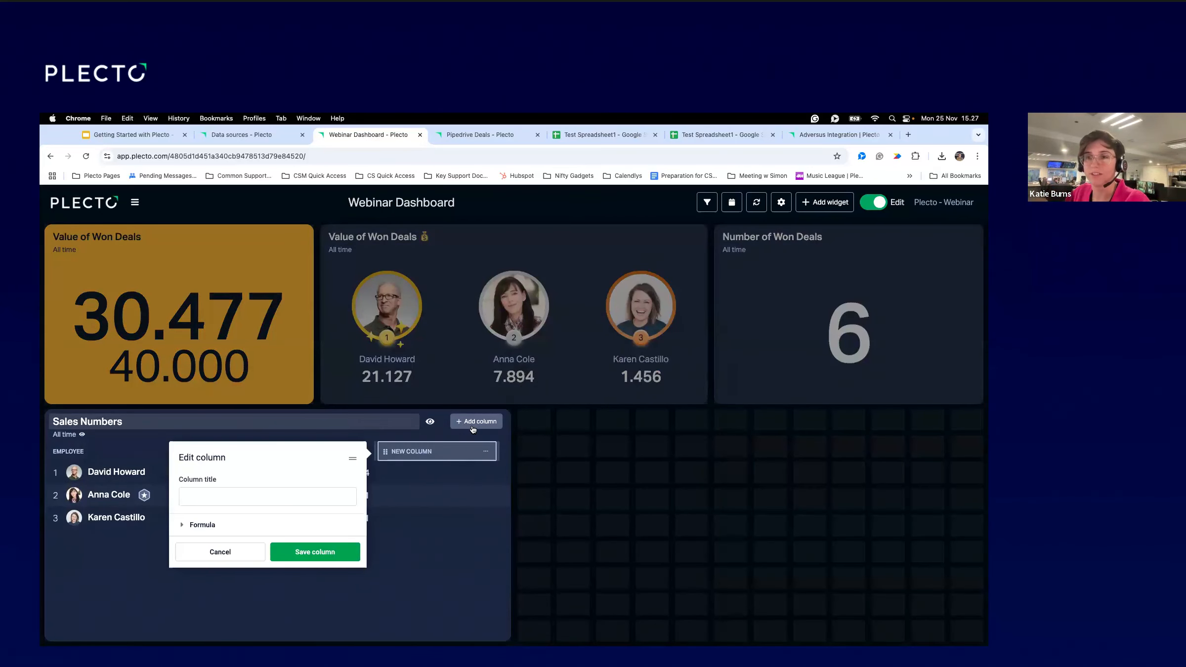
pyautogui.click(283, 500)
pyautogui.write('Valu')
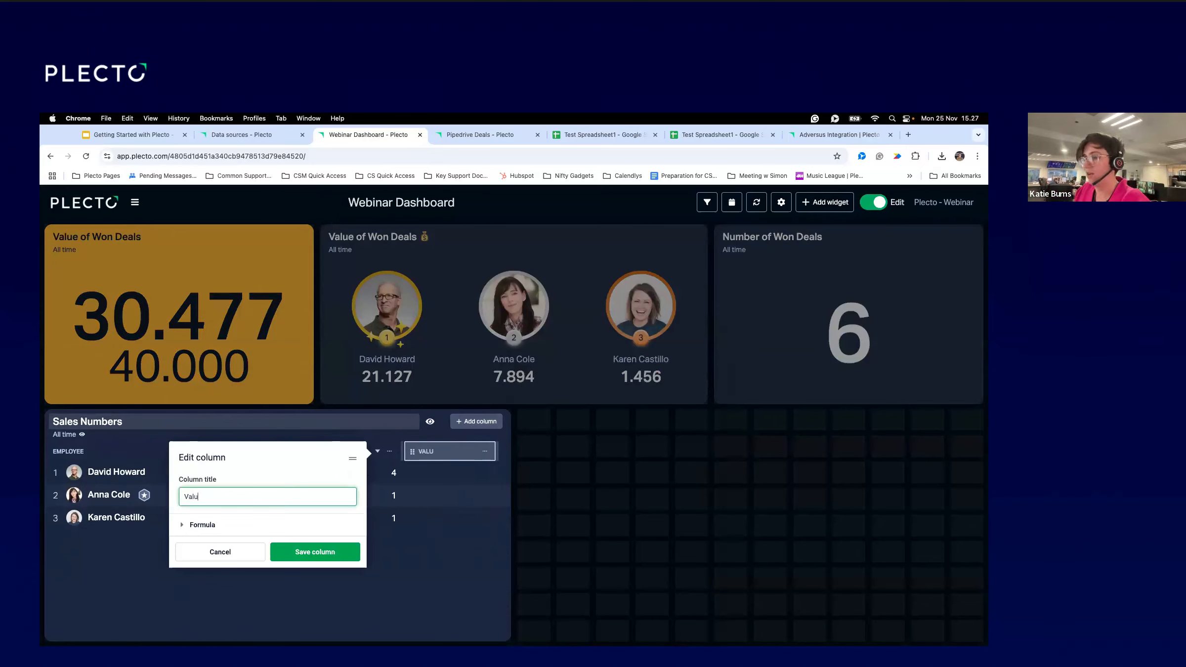
pyautogui.write('e of won Deals')
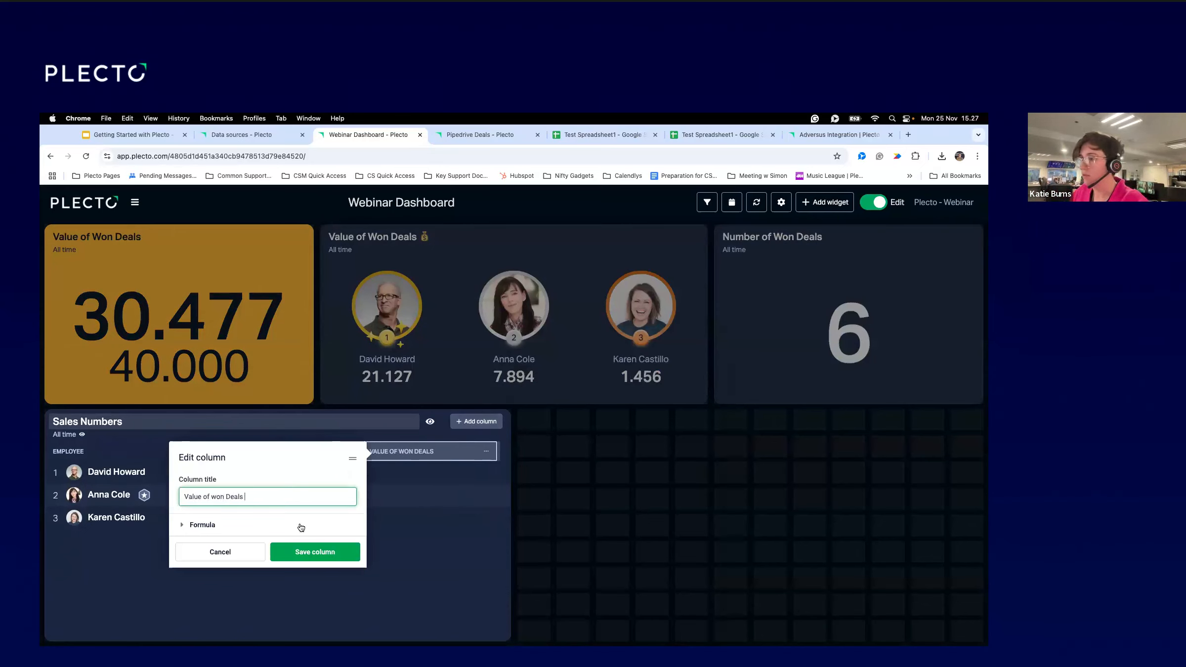
pyautogui.click(245, 530)
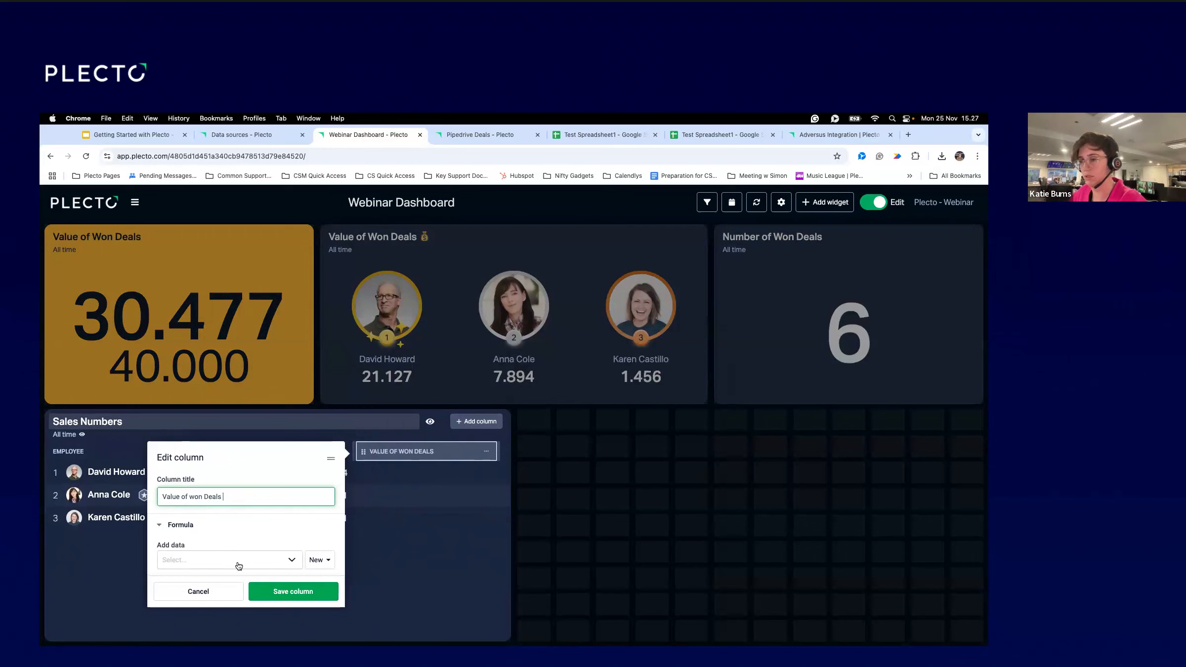
pyautogui.click(238, 563)
pyautogui.write('Value')
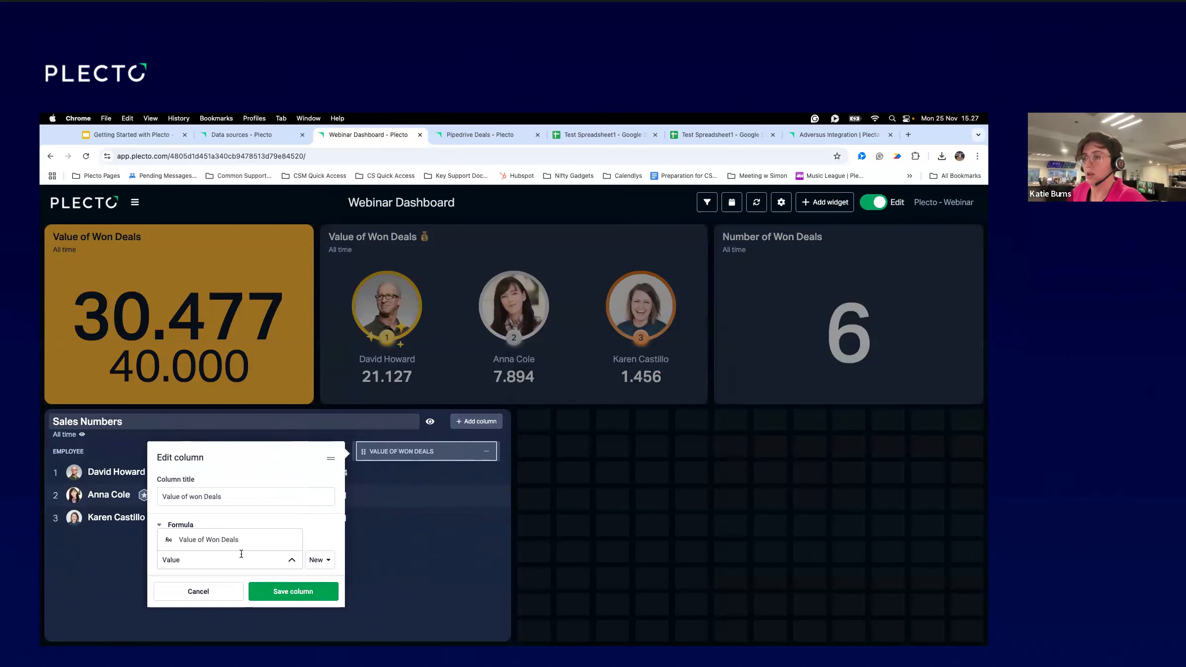
pyautogui.click(232, 544)
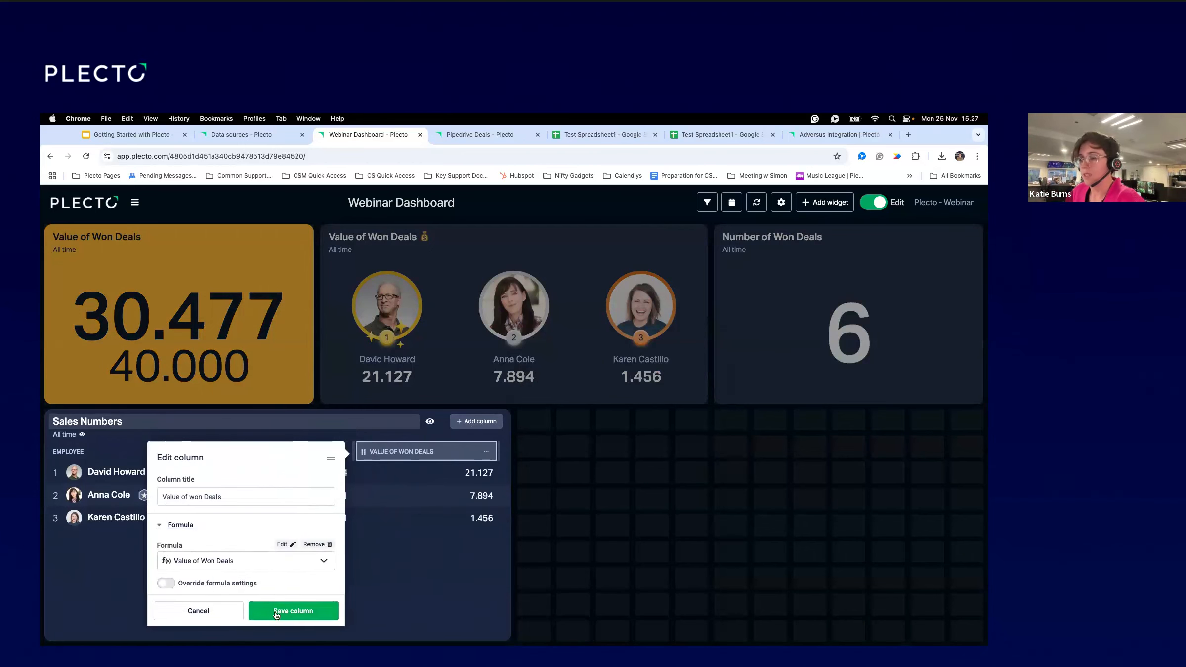
pyautogui.click(267, 613)
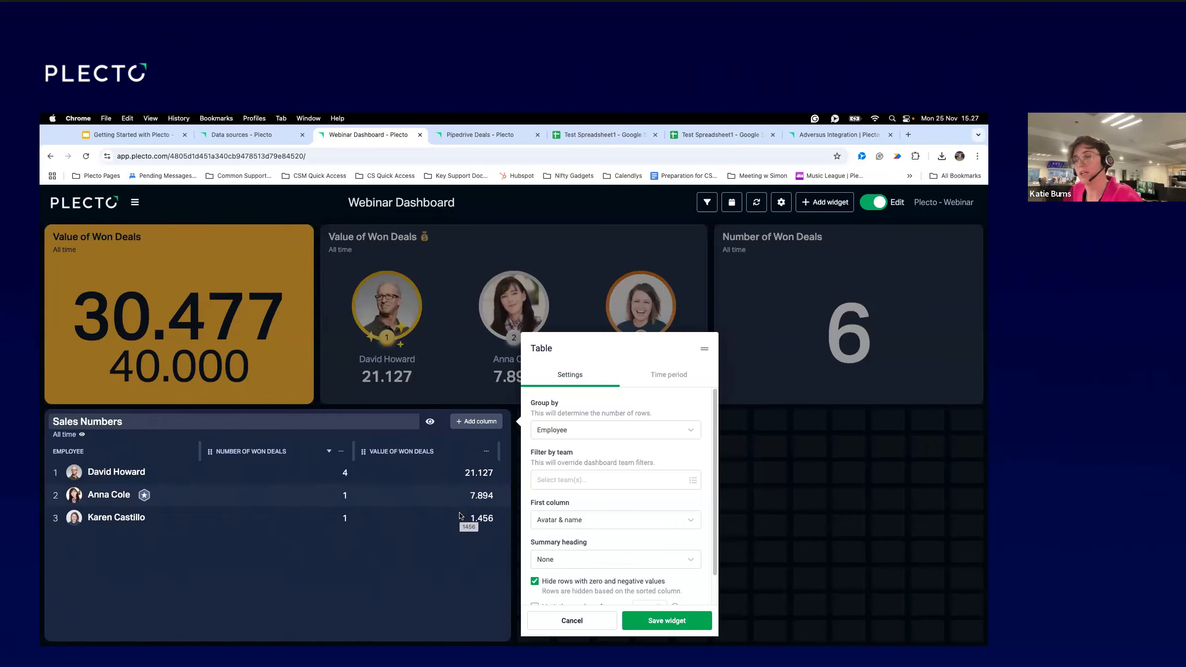
pyautogui.click(473, 422)
# Title the new column 'Activities' and create a new formula named 'Number of Activities'.
pyautogui.write('Activities')
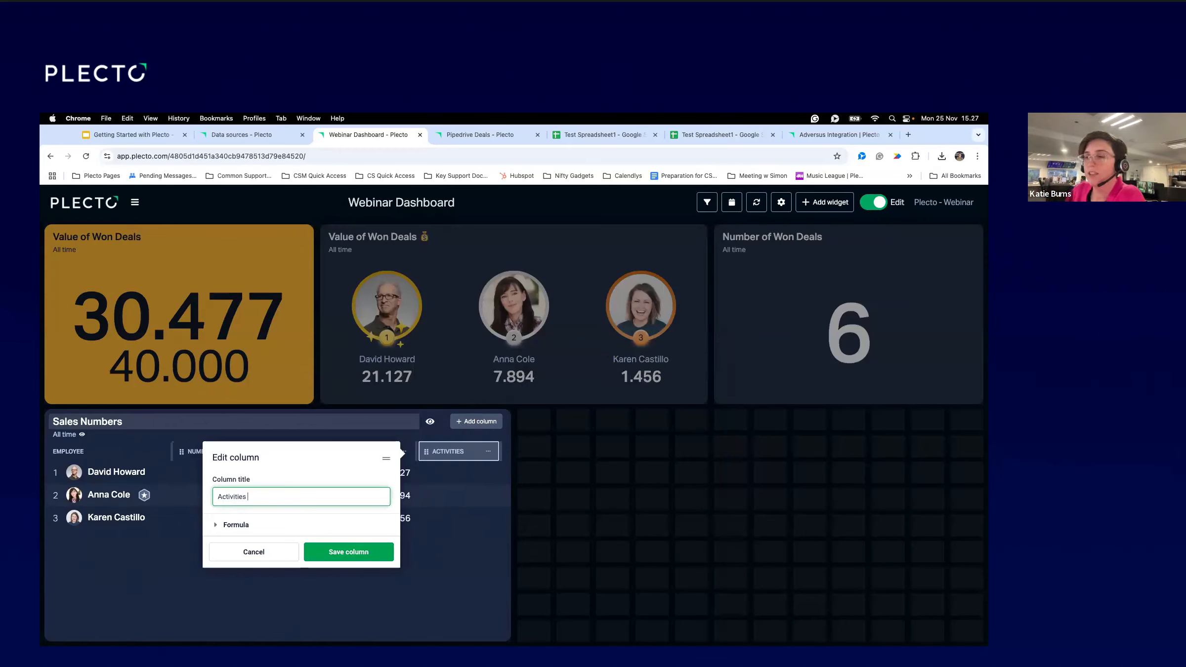
pyautogui.click(289, 530)
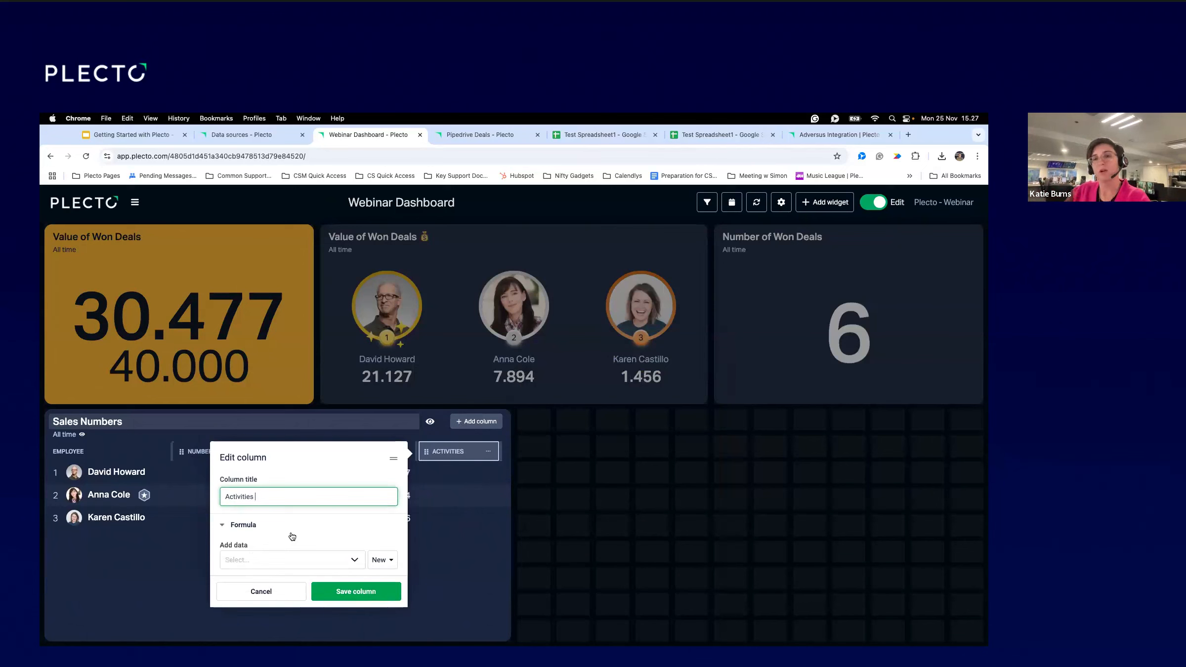
pyautogui.click(383, 563)
pyautogui.click(364, 584)
pyautogui.click(271, 313)
pyautogui.write('Numbe rof A')
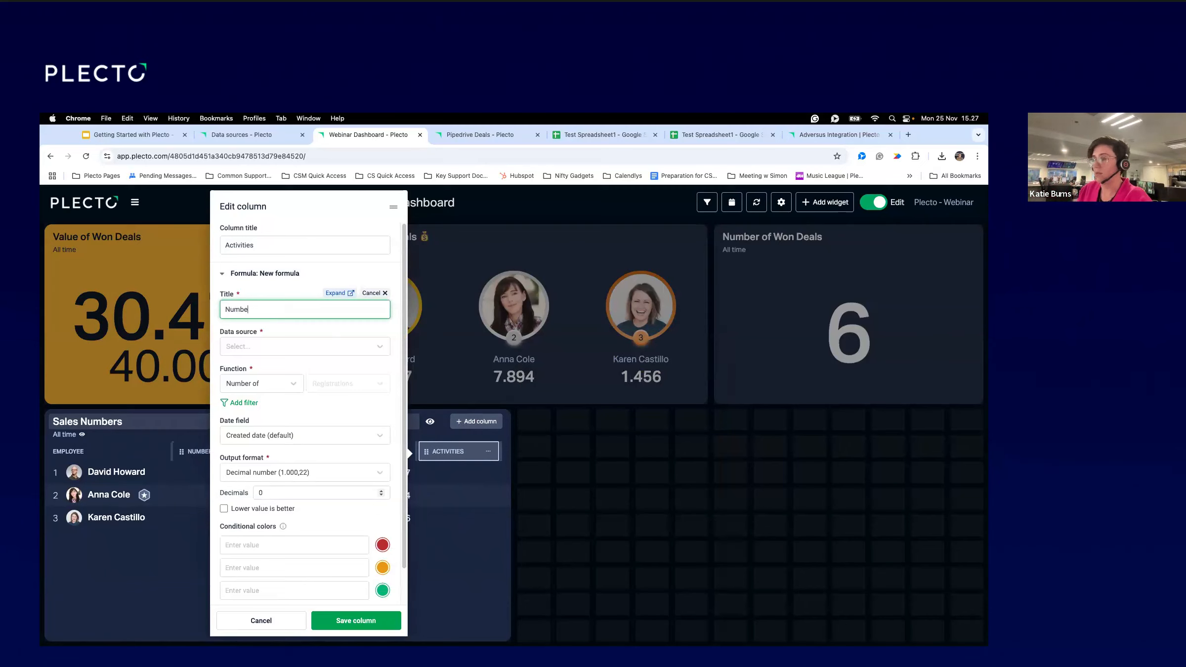
pyautogui.press('BackSpace')
pyautogui.press('BackSpace')
pyautogui.write('r Activities')
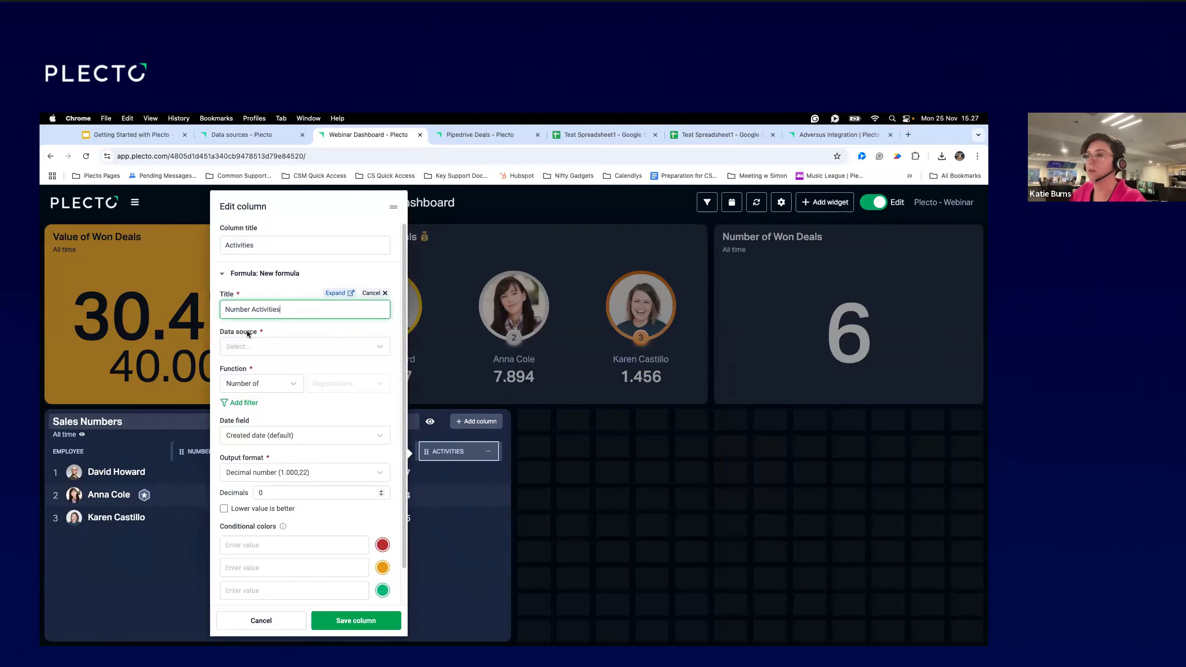
# Set the formula's data source to Pipedrive Activities, then save the column and the table.
pyautogui.click(251, 346)
pyautogui.write('pipe')
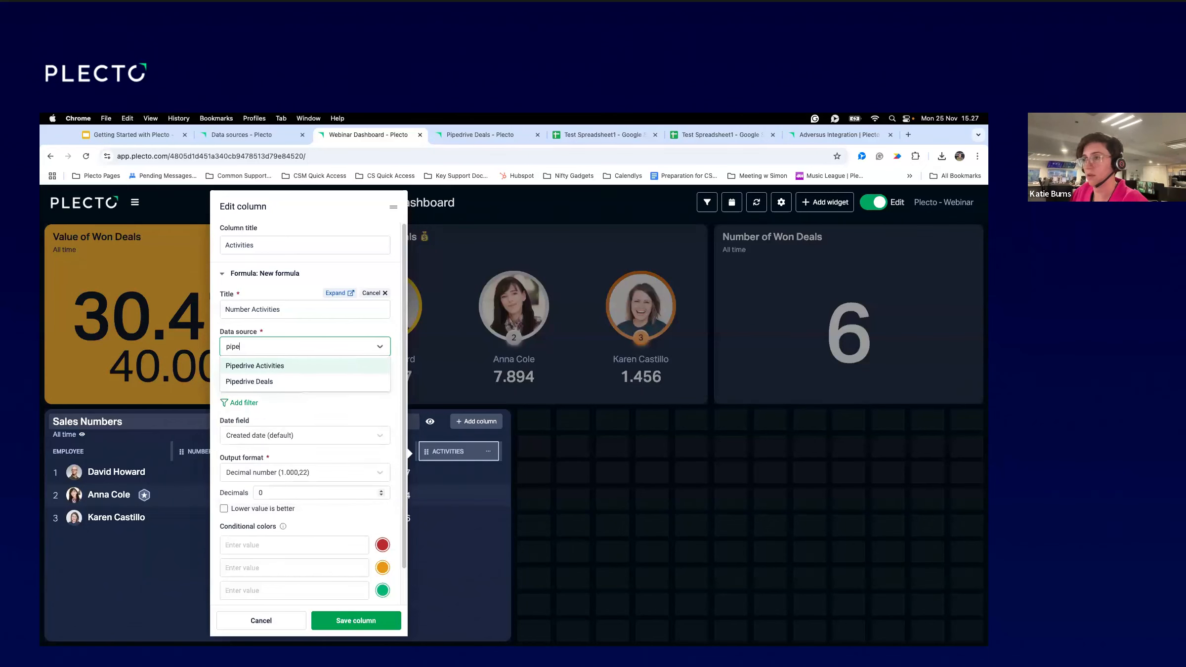
pyautogui.press('Return')
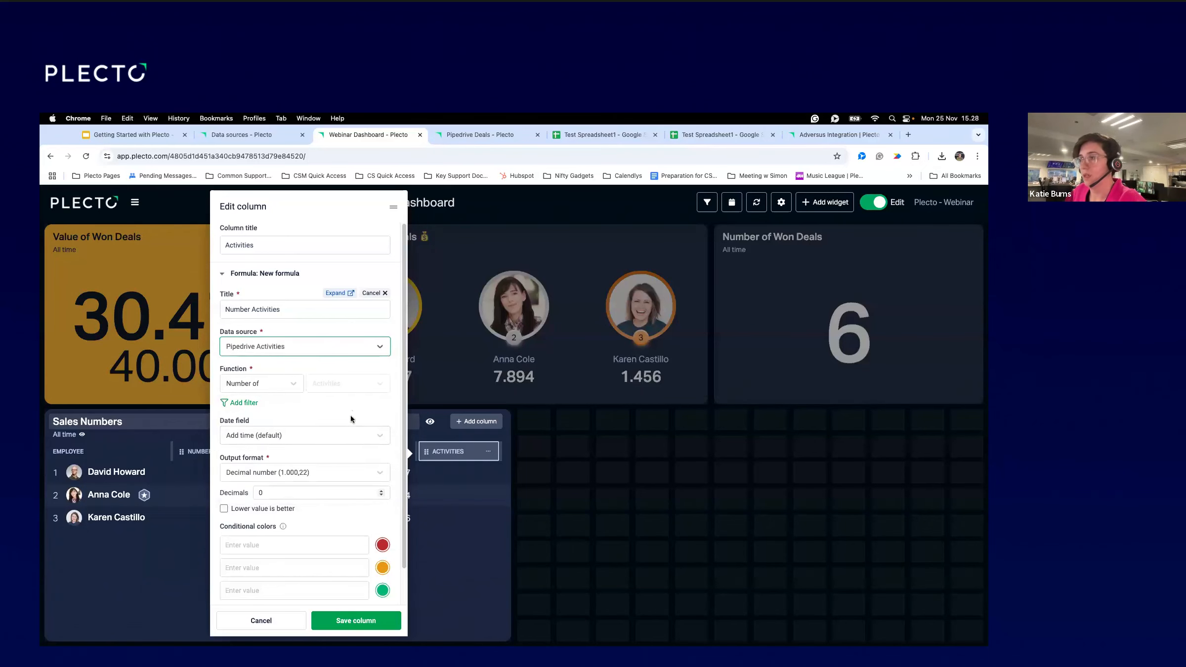
pyautogui.scroll(-2, 407, 379)
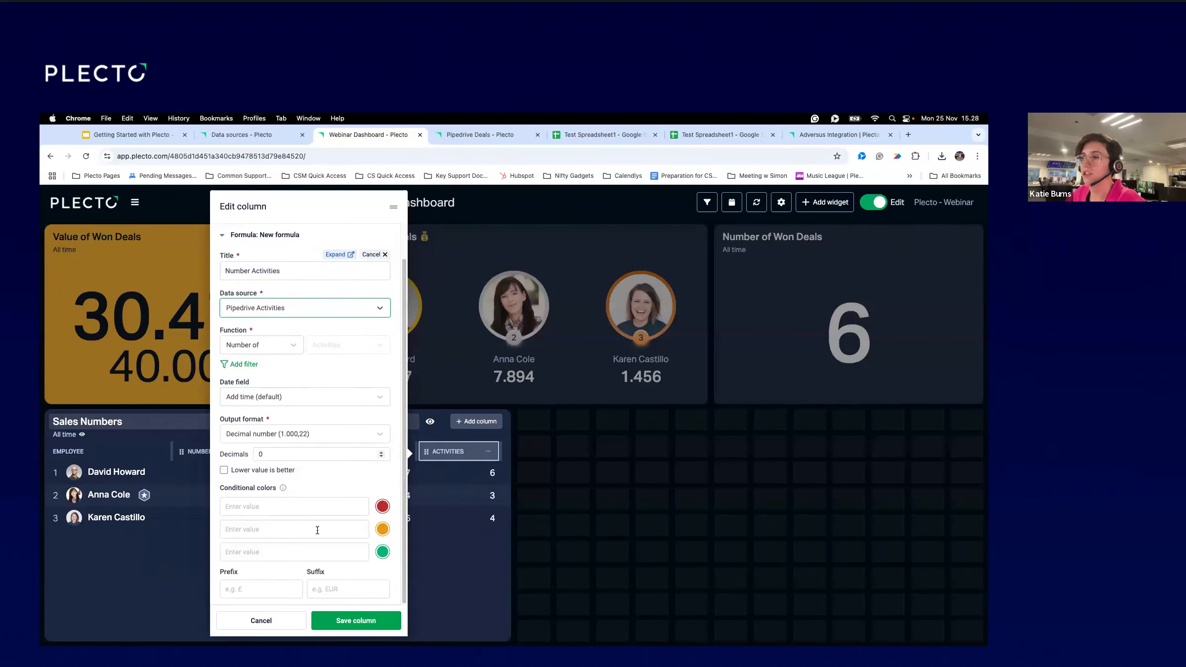
pyautogui.click(355, 621)
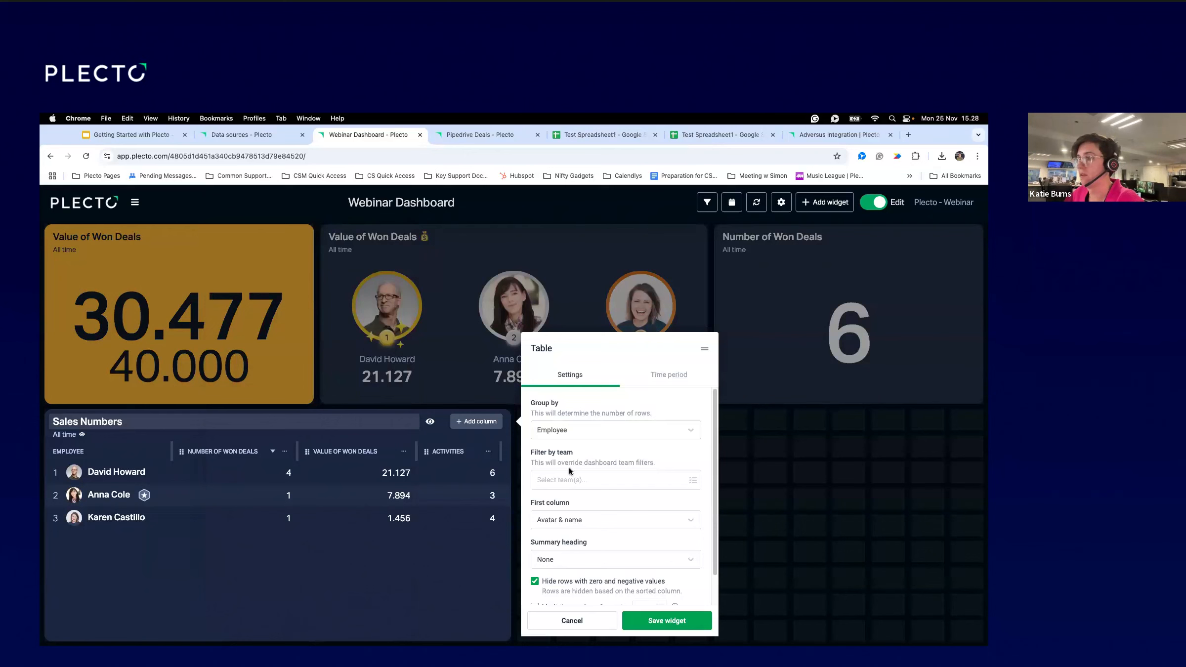
pyautogui.click(680, 626)
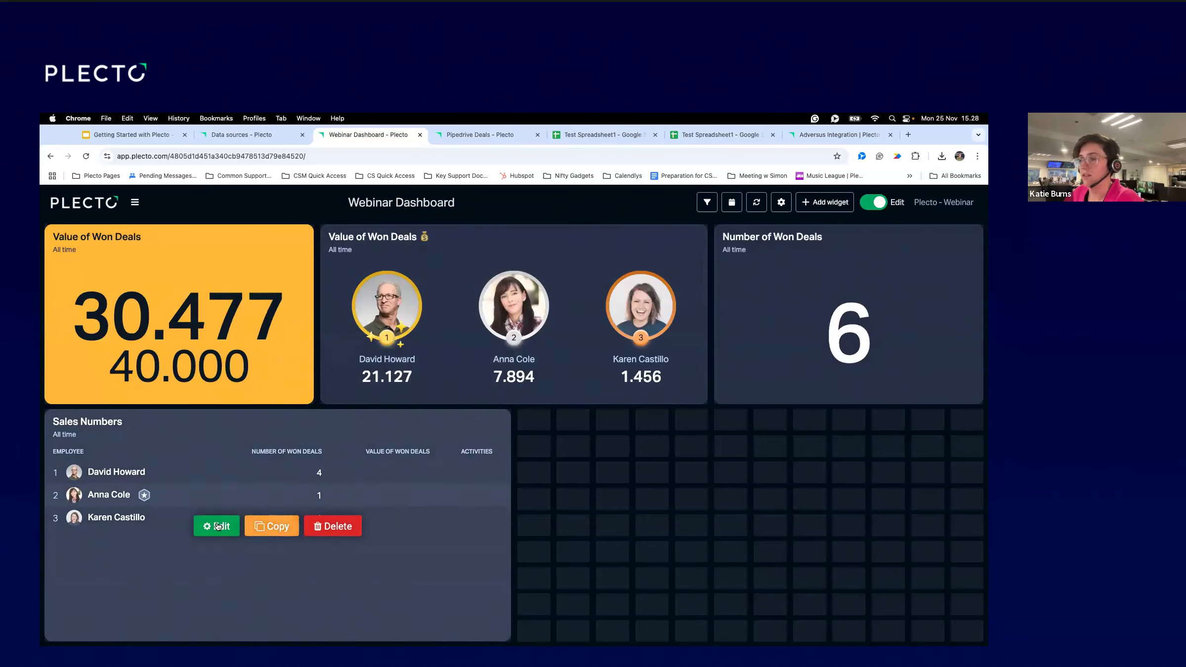
pyautogui.click(217, 526)
# Move the Activities column to the first data position and start a new column.
pyautogui.moveTo(426, 451); pyautogui.dragTo(280, 453)
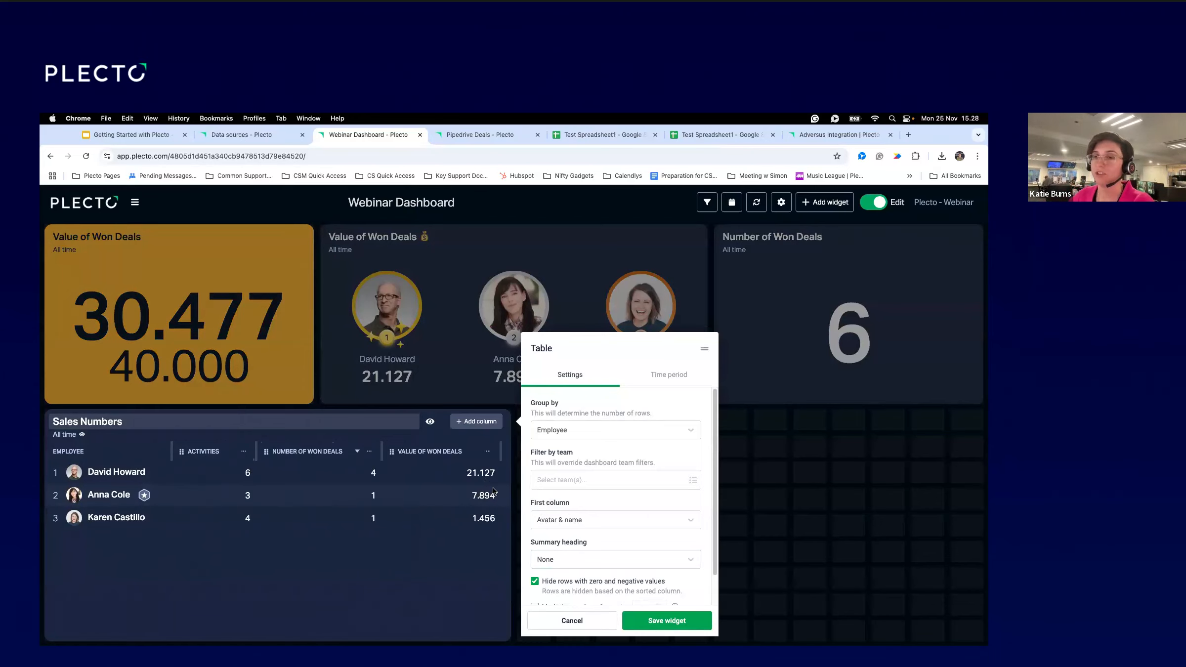
pyautogui.click(476, 426)
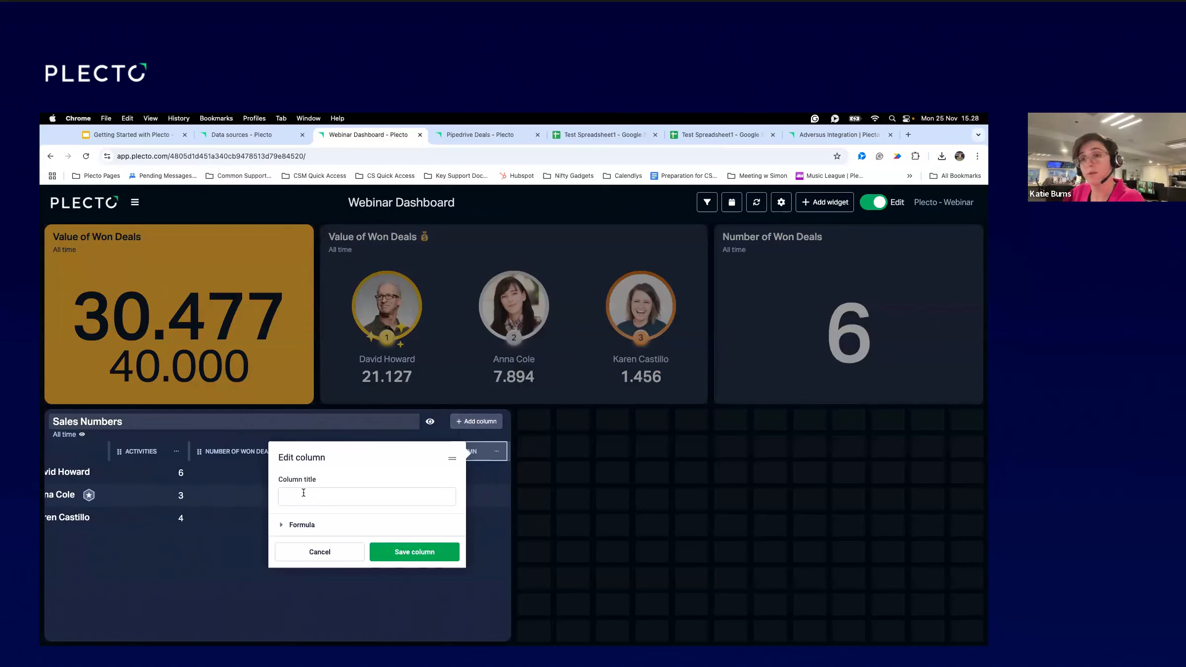
pyautogui.click(304, 494)
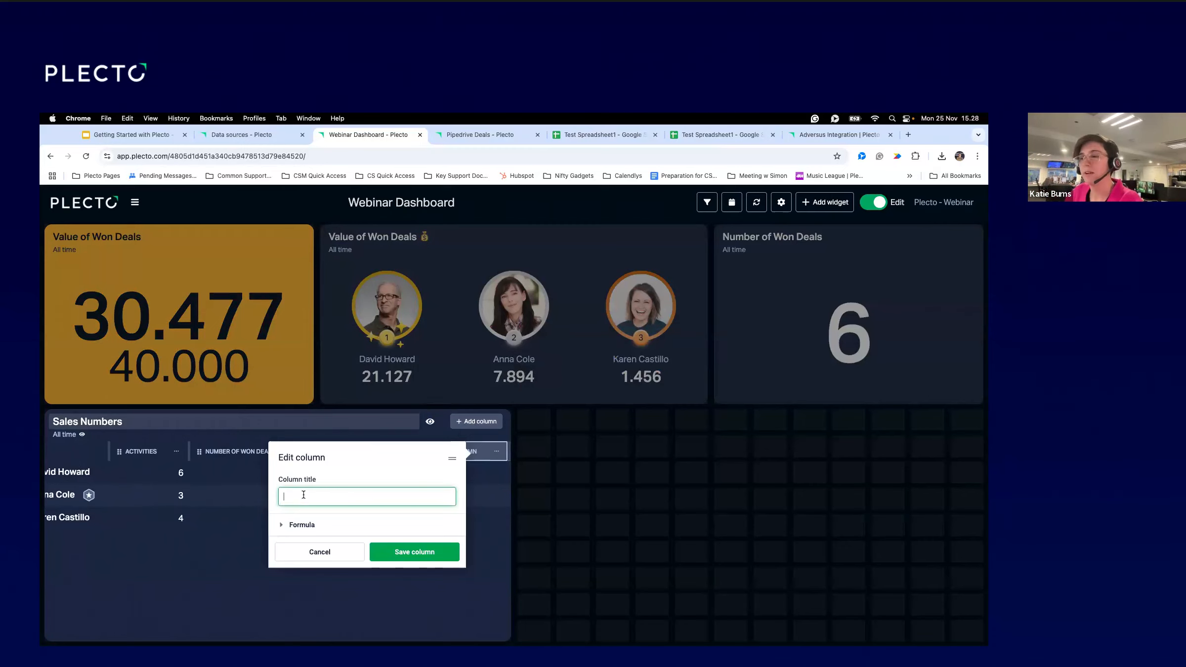
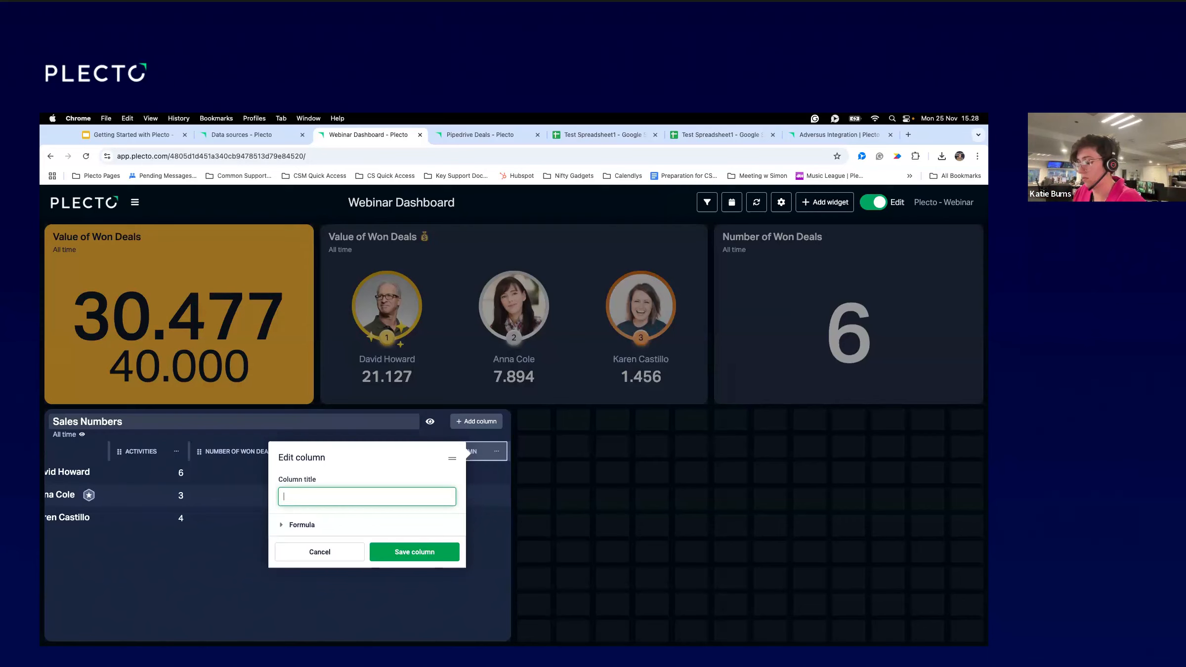
# Title the column 'Activities to Won Deal Conversion' and open a new formula in the full-page editor.
pyautogui.write('Activities to Won Deal Conversion')
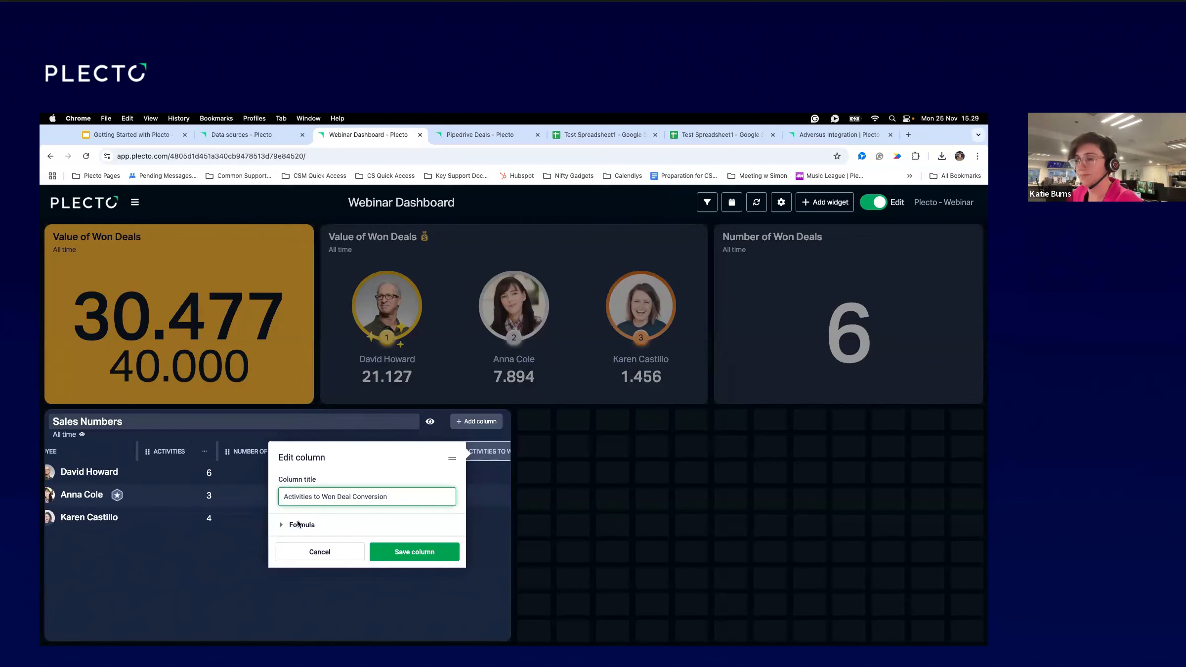
pyautogui.click(322, 526)
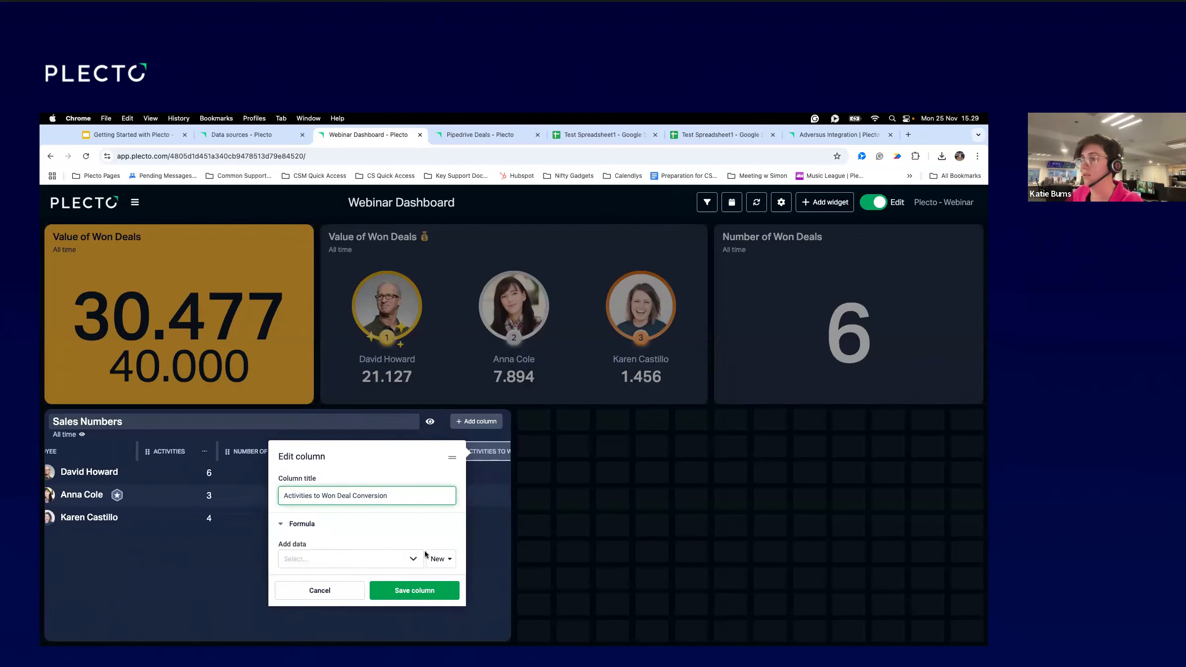
pyautogui.click(437, 559)
pyautogui.click(423, 576)
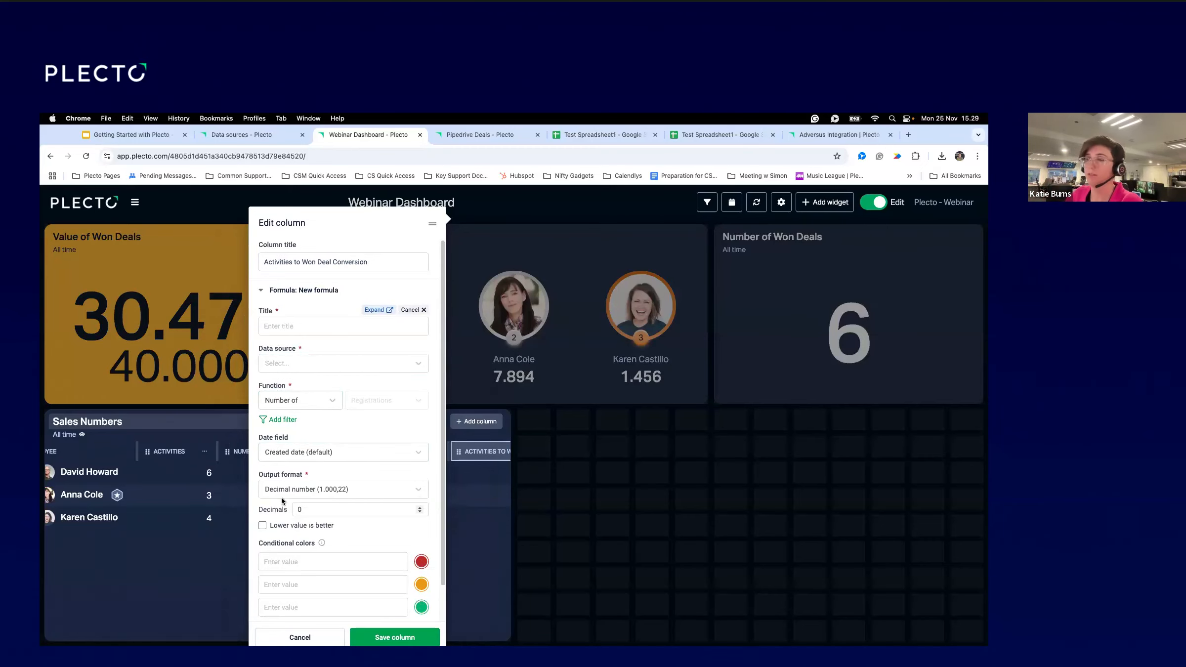
pyautogui.click(376, 310)
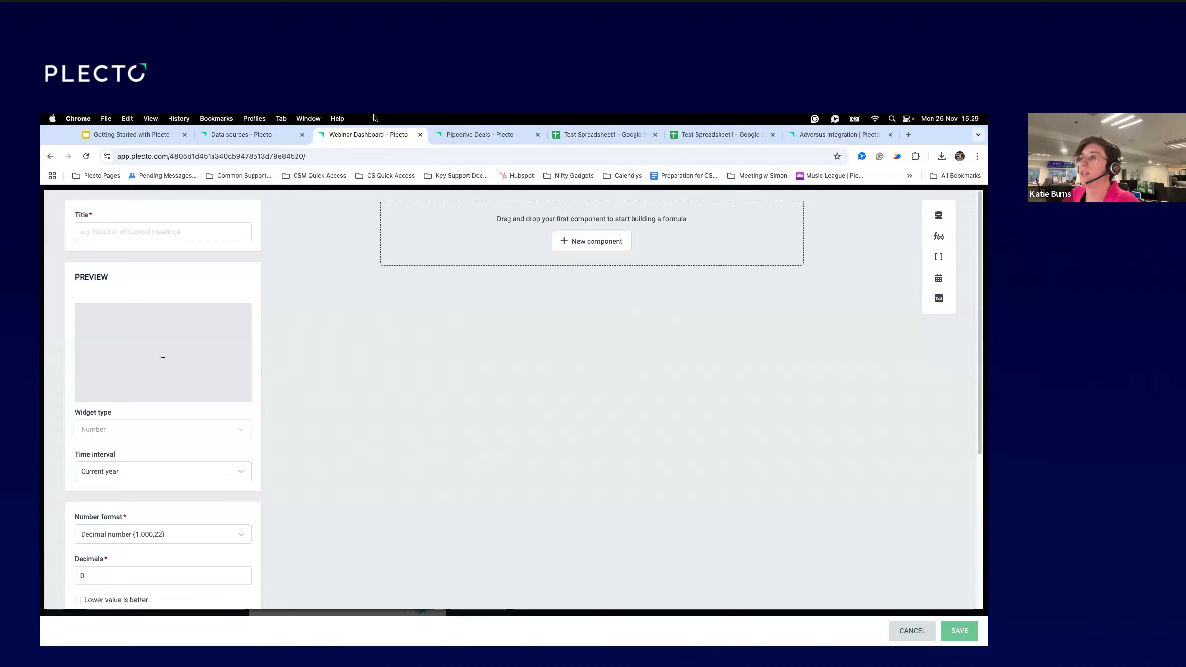
# Title the formula 'Activities to Won Deal Conversion'.
pyautogui.click(149, 232)
pyautogui.write('Activities to Won Deal Conversion')
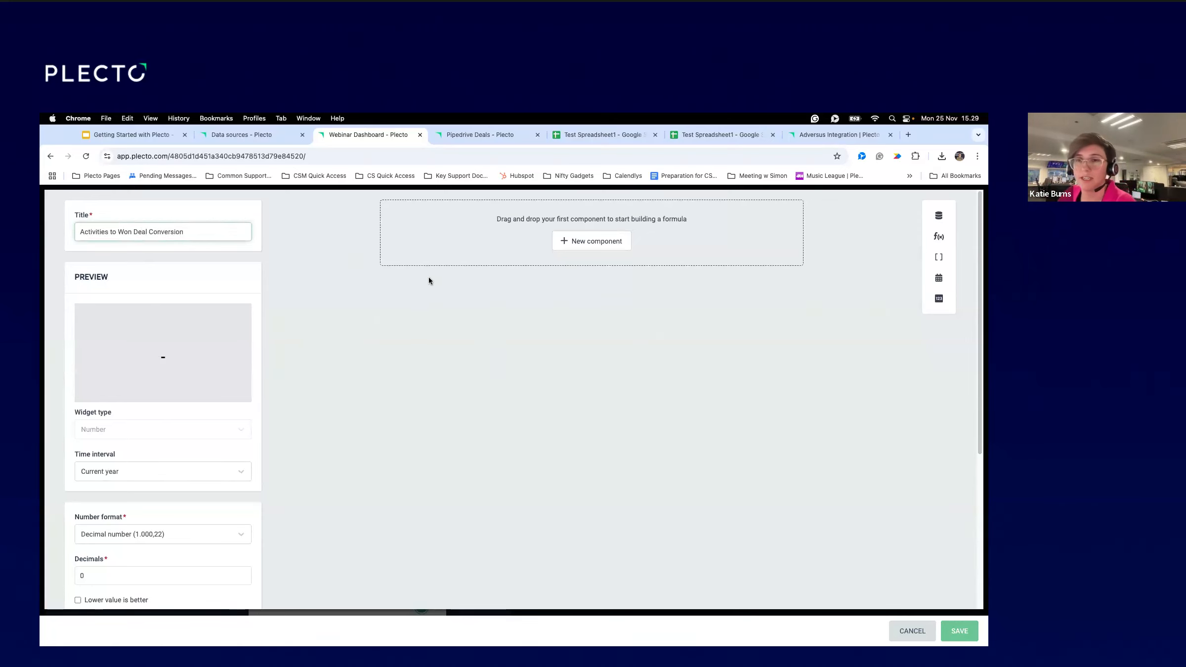
# Add the existing formulas Number Activities and Number of Won Deals as components.
pyautogui.click(567, 246)
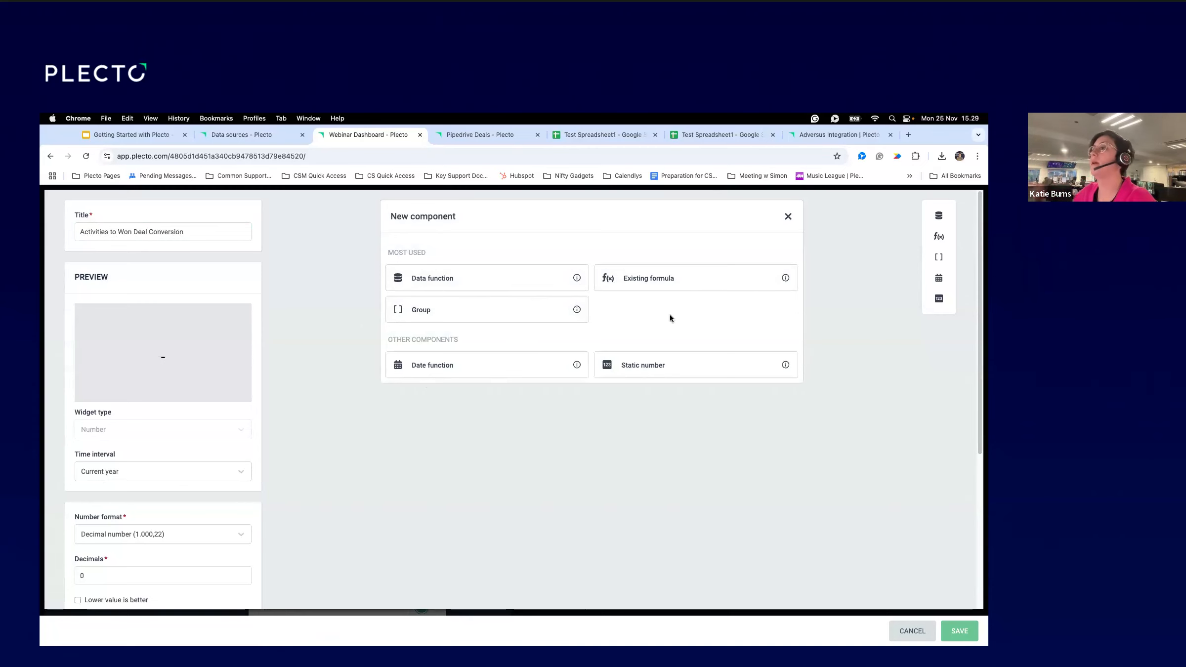
pyautogui.click(649, 280)
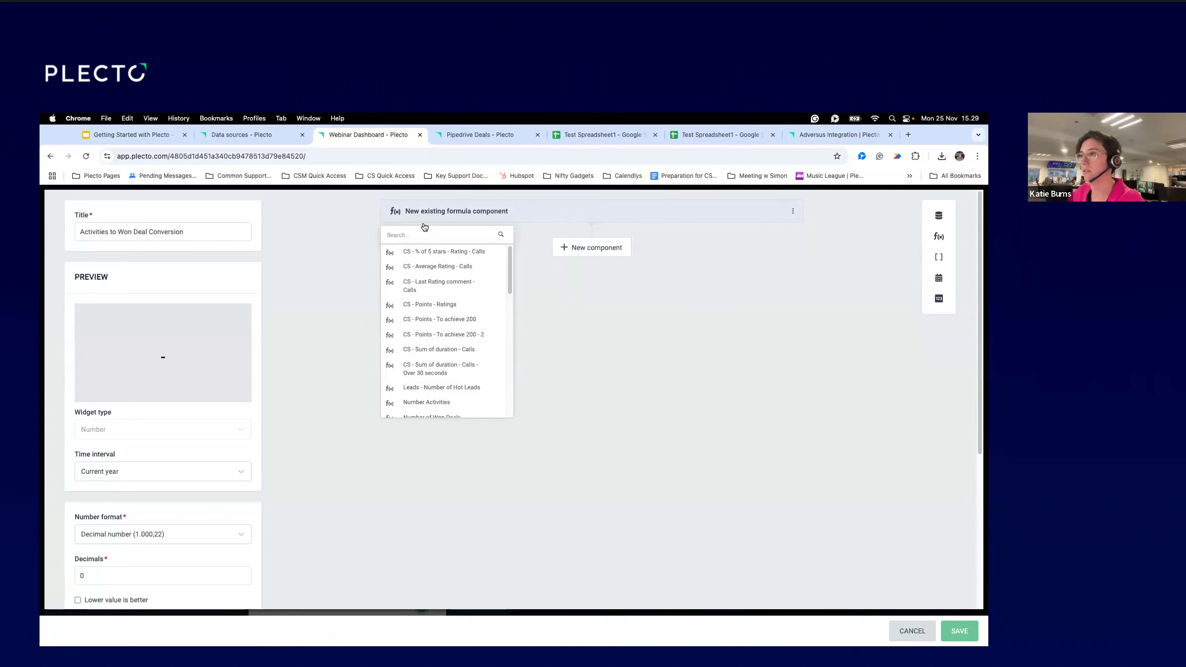
pyautogui.write('Number of Acti')
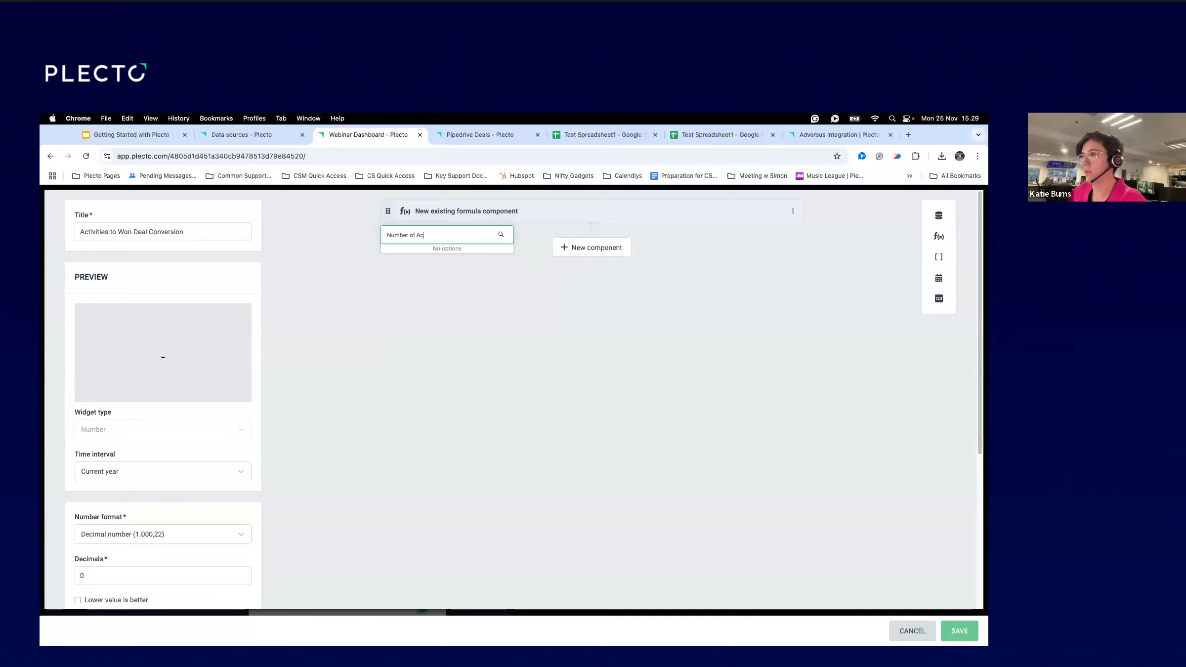
pyautogui.press('BackSpace')
pyautogui.press('BackSpace')
pyautogui.press('super+a')
pyautogui.write('Act')
pyautogui.click(428, 251)
pyautogui.click(588, 243)
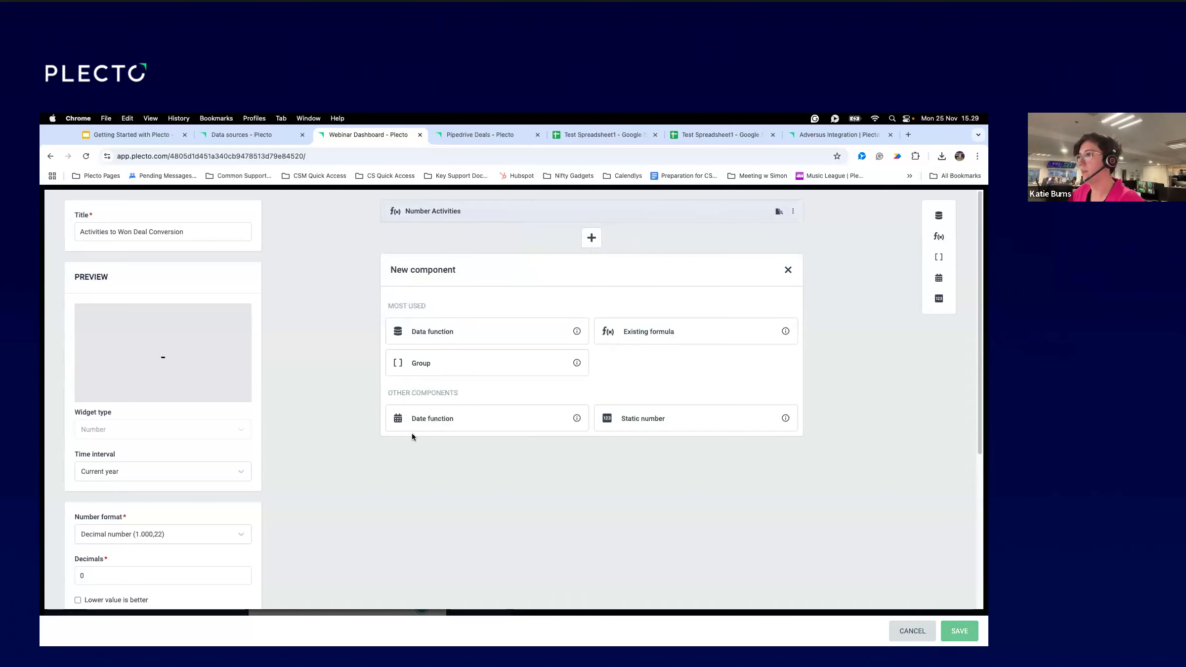
pyautogui.click(734, 336)
pyautogui.write('Number of')
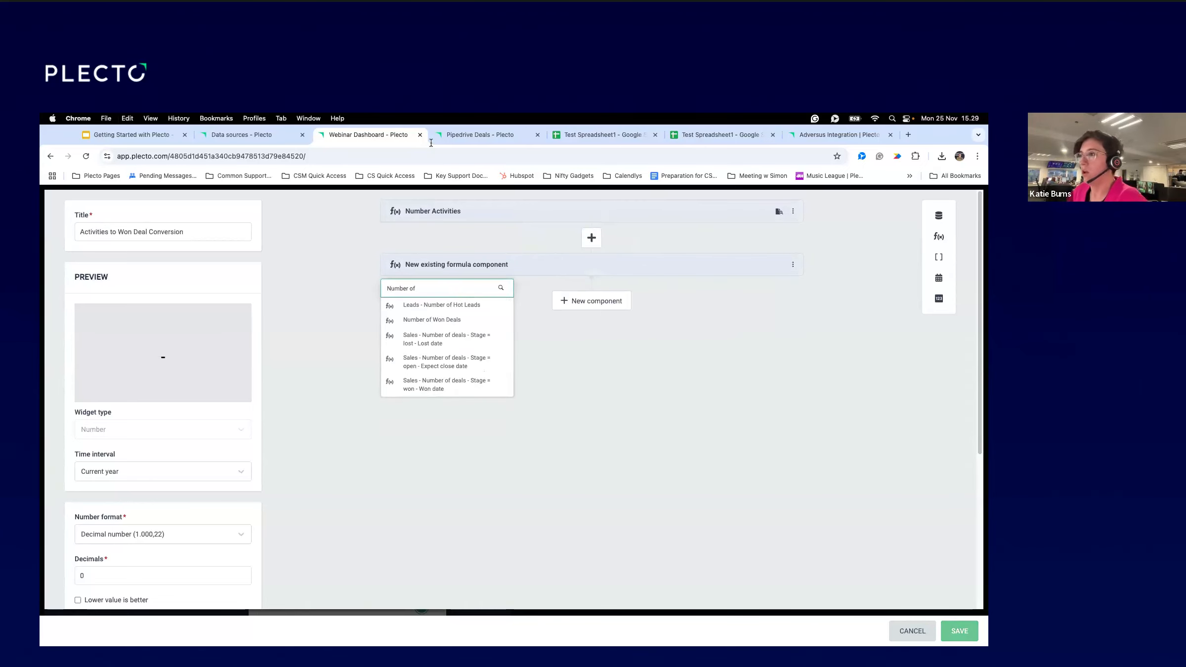
pyautogui.click(432, 321)
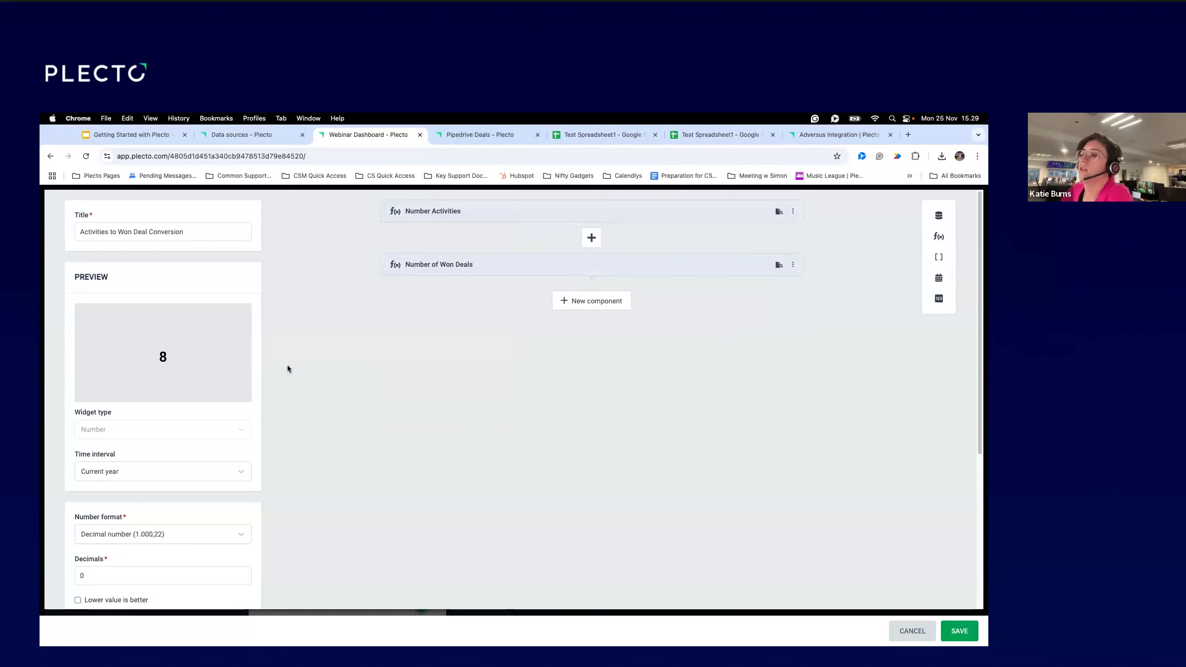
pyautogui.click(200, 534)
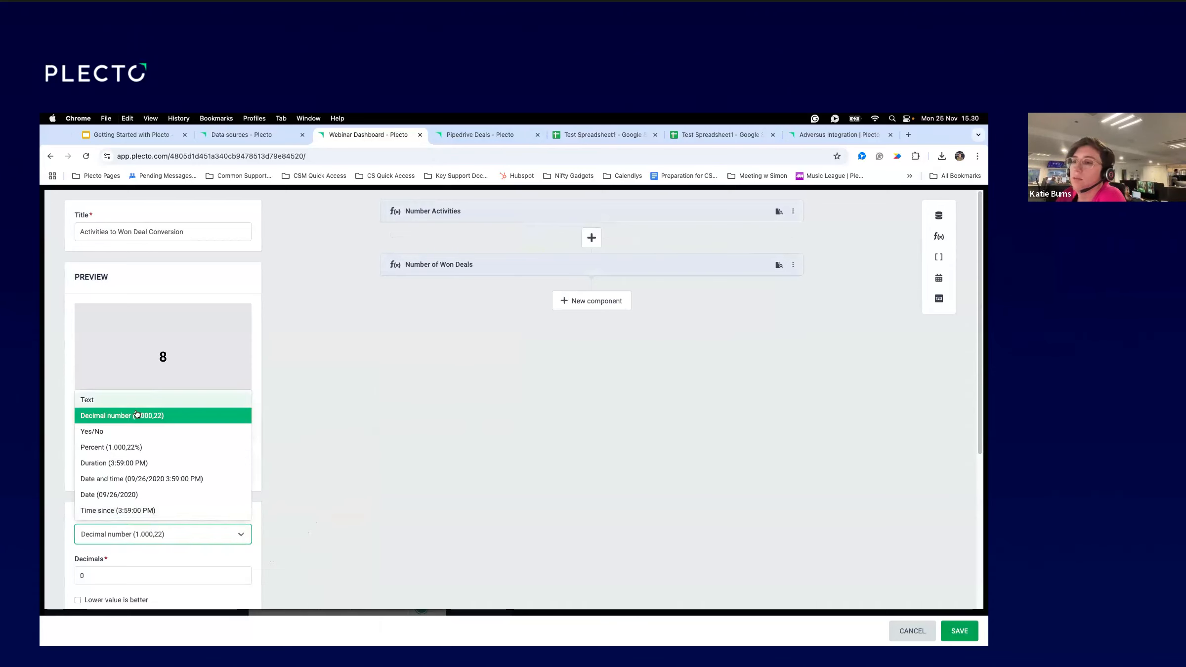
# Show the formula as a percent, dividing Number of Won Deals by Number Activities, and save it.
pyautogui.click(174, 450)
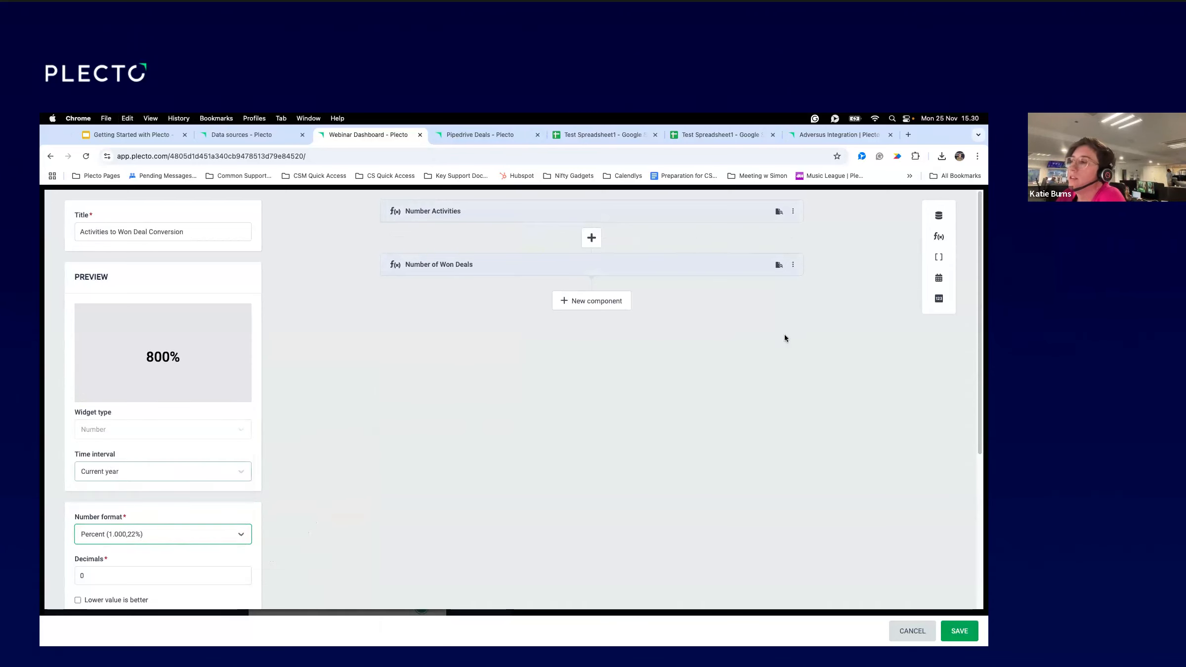
pyautogui.click(592, 237)
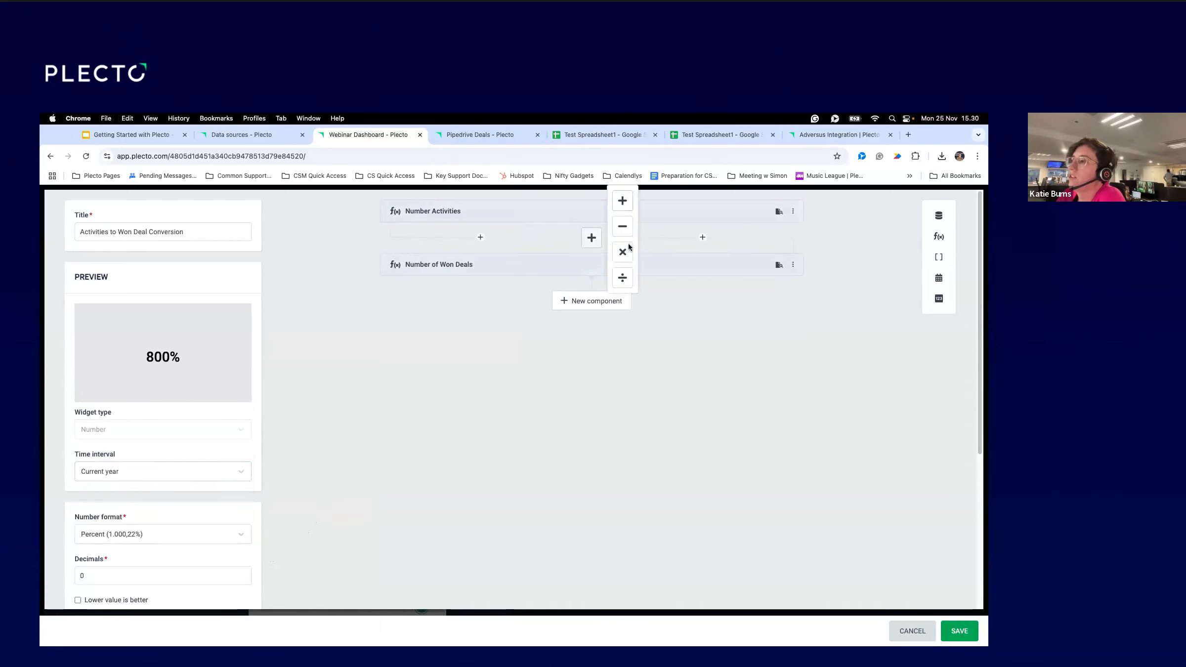
pyautogui.click(623, 277)
pyautogui.moveTo(495, 218); pyautogui.dragTo(518, 274)
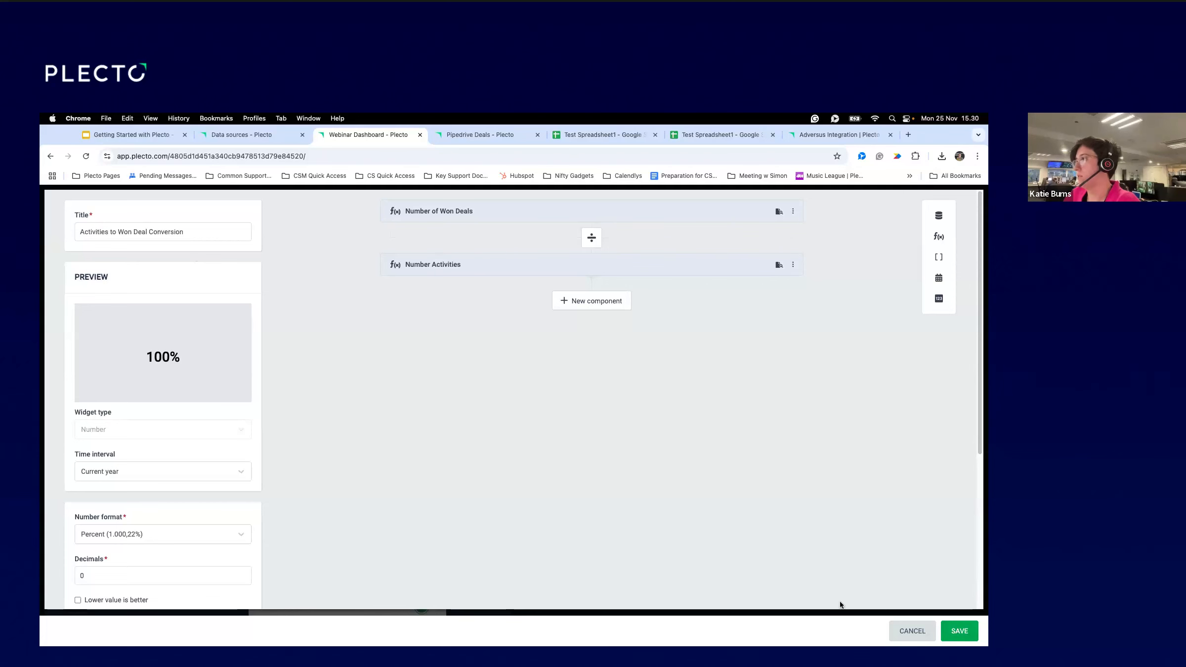
pyautogui.click(957, 633)
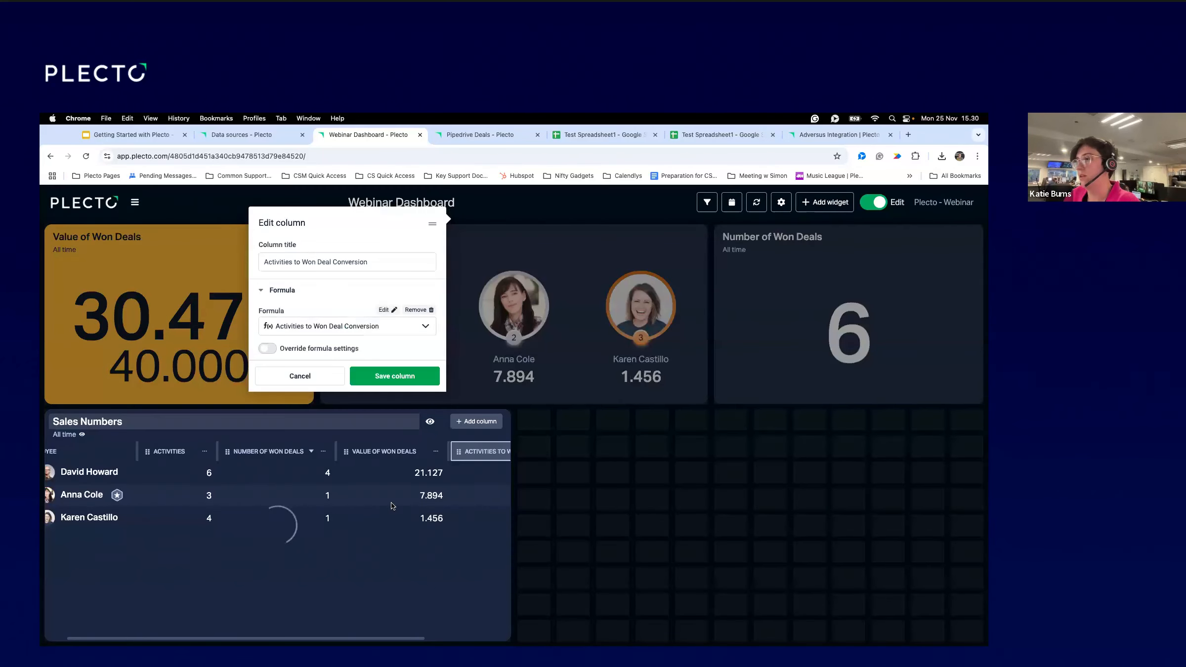
# Save the conversion column and the Sales Numbers table, now showing 67%, 33% and 25%.
pyautogui.click(403, 381)
pyautogui.hscroll(-5, 390, 465)
pyautogui.hscroll(5, 389, 468)
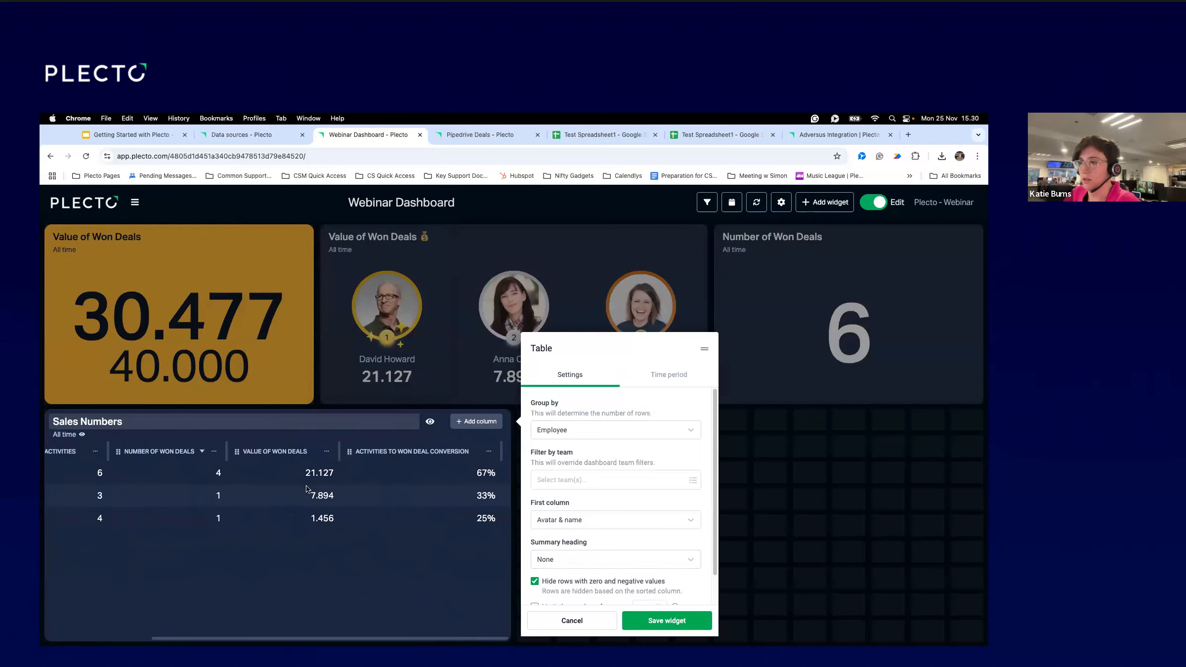
pyautogui.hscroll(-5, 306, 489)
pyautogui.hscroll(5, 357, 490)
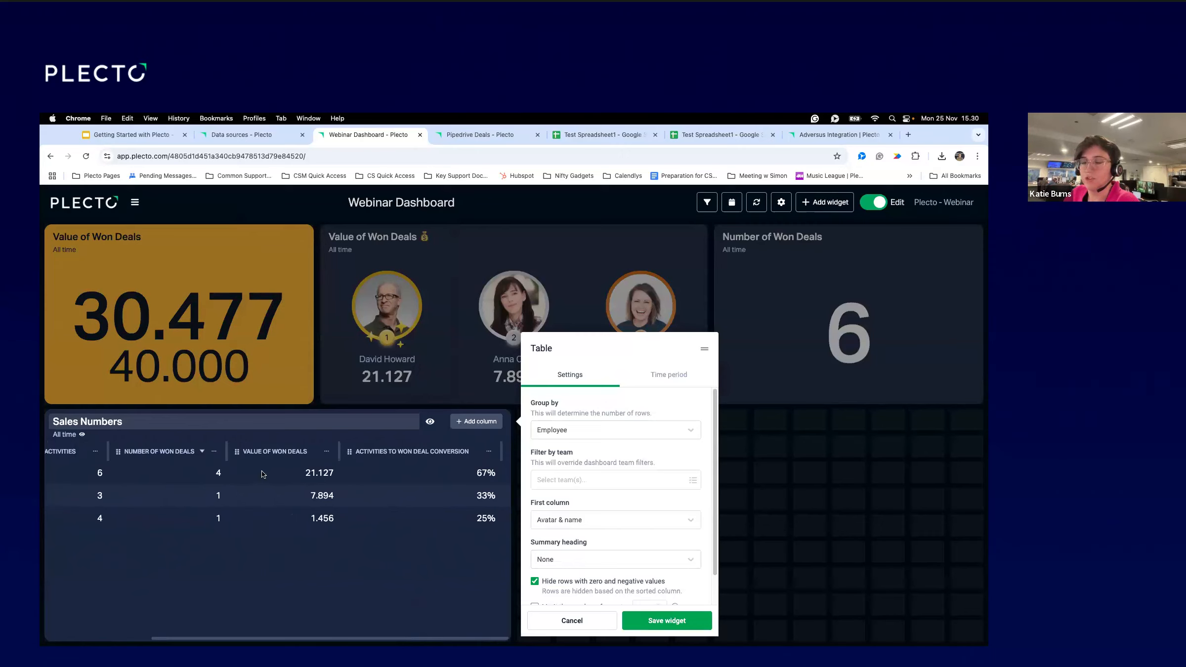
pyautogui.hscroll(-1, 262, 473)
pyautogui.hscroll(-5, 262, 474)
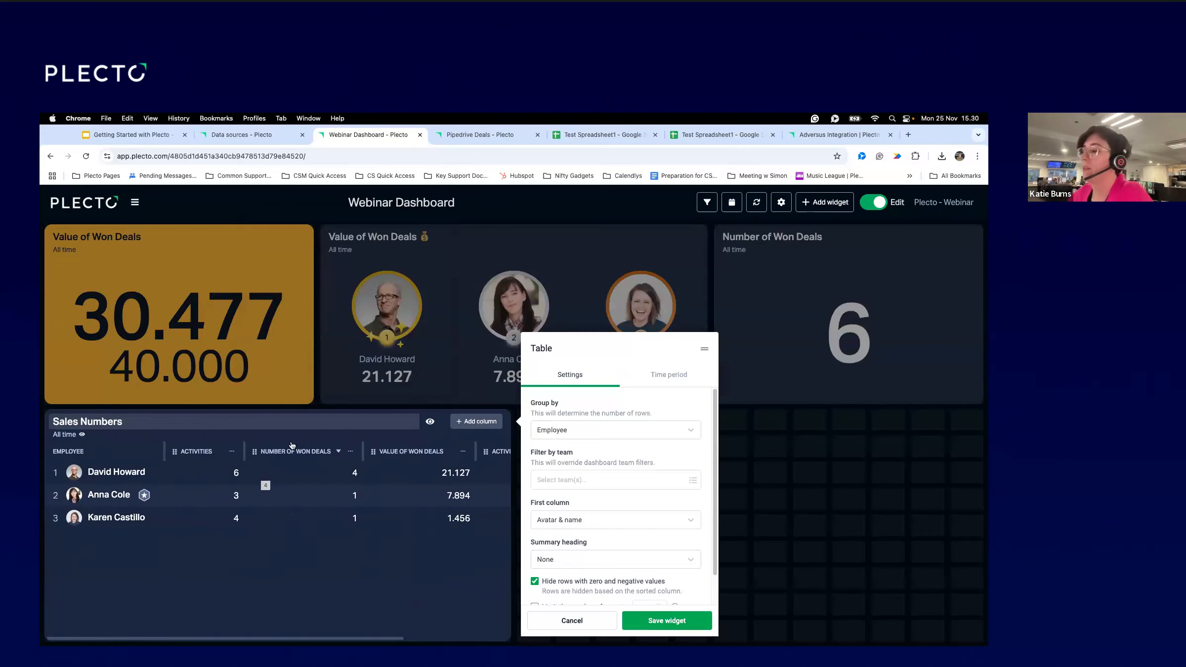
pyautogui.click(662, 624)
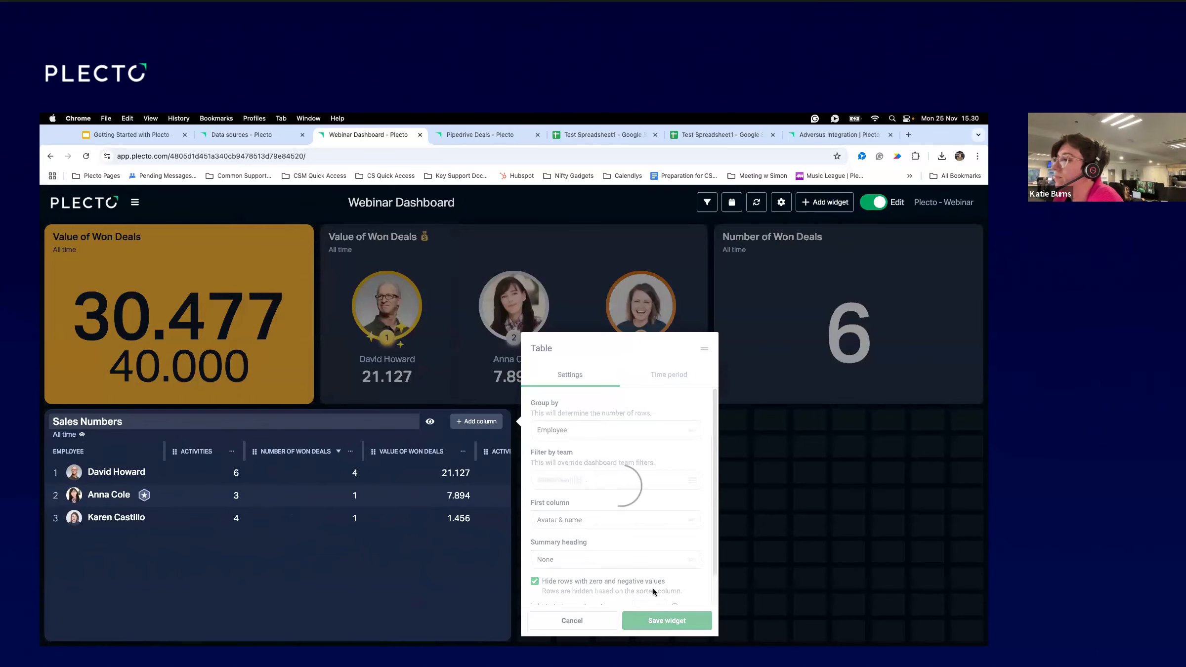
pyautogui.moveTo(211, 531)
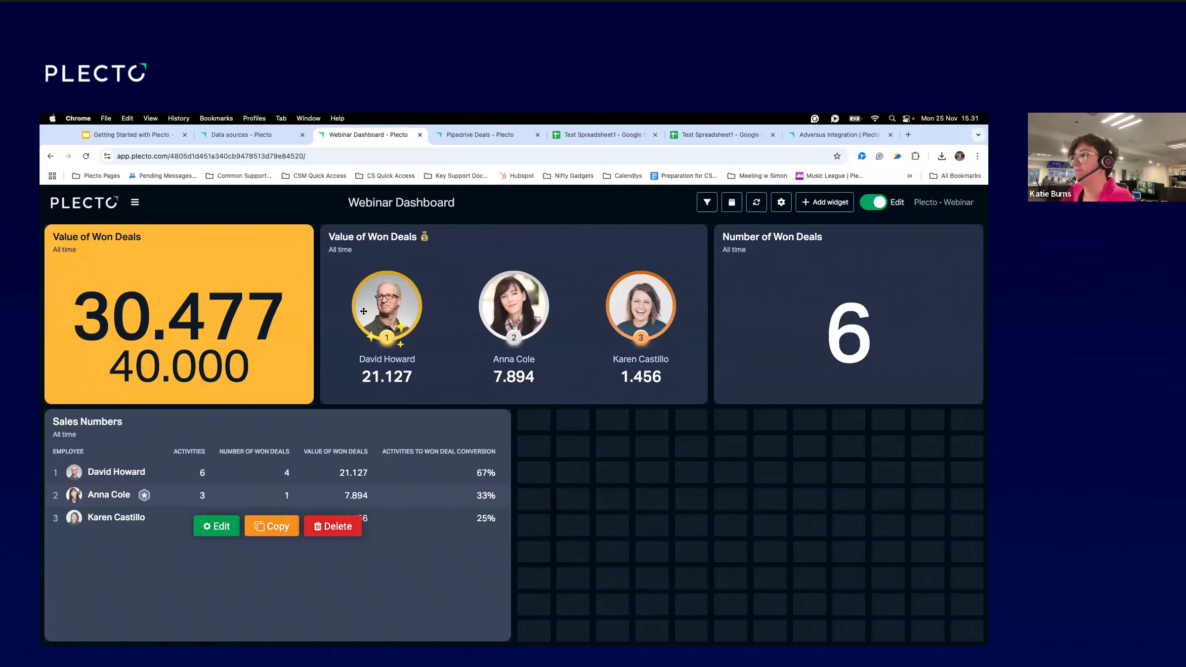
# Add a column chart titled 'Sales Performance' filling the empty lower-right area.
pyautogui.click(840, 201)
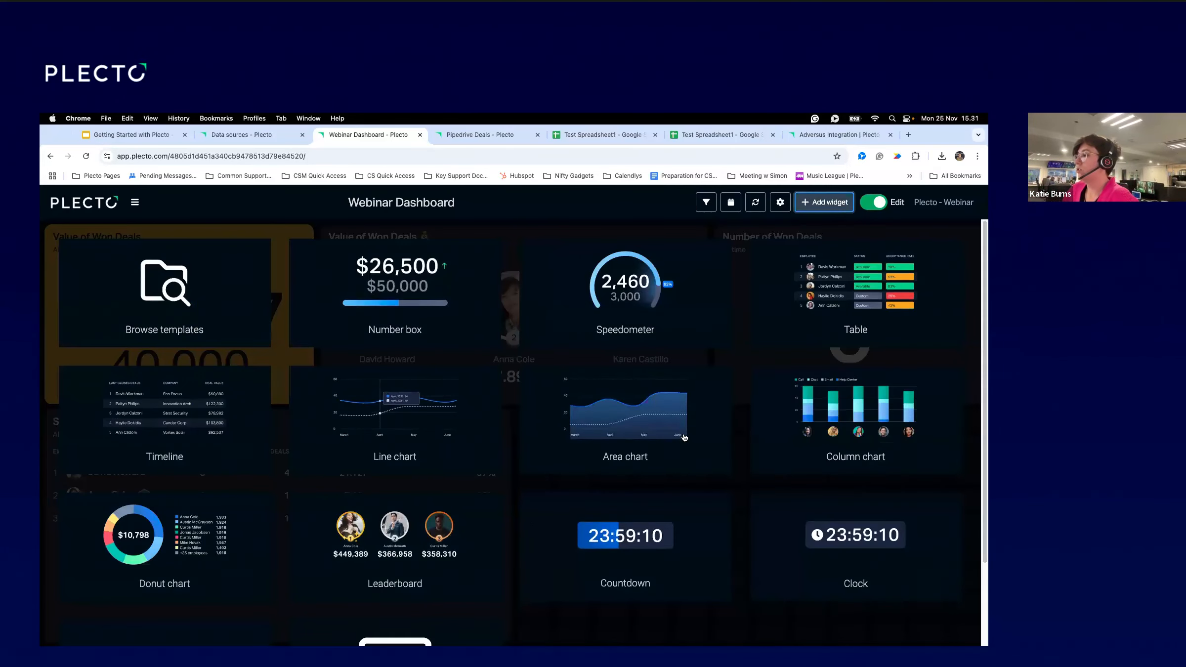
pyautogui.scroll(-3, 680, 430)
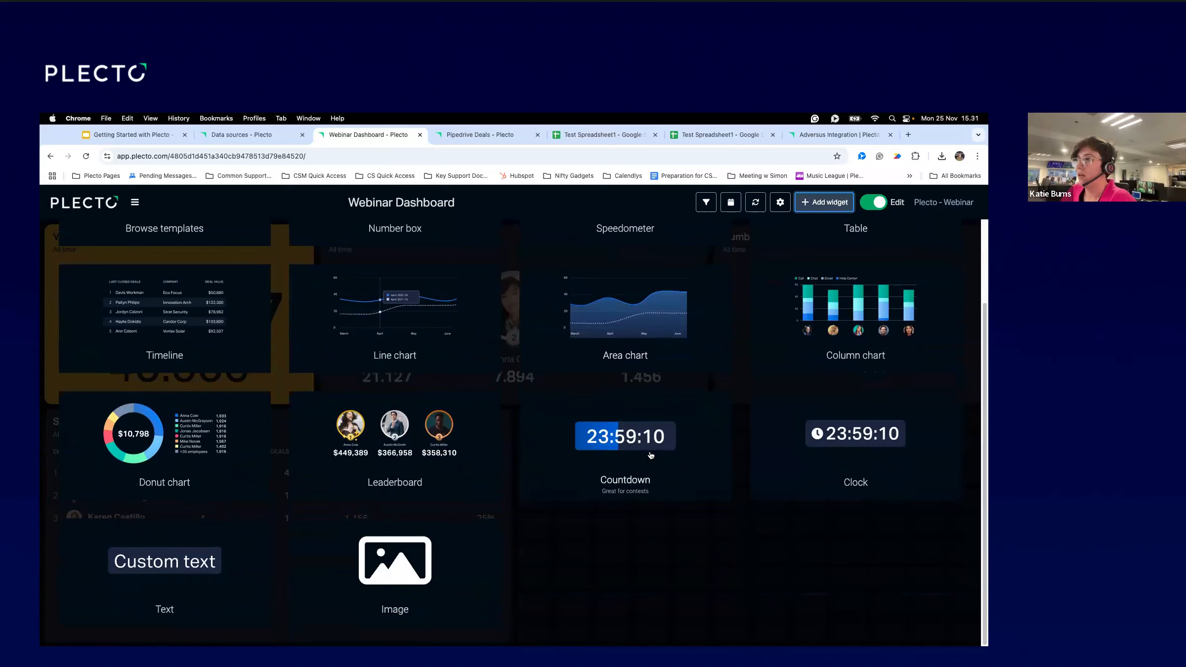
pyautogui.scroll(2, 967, 473)
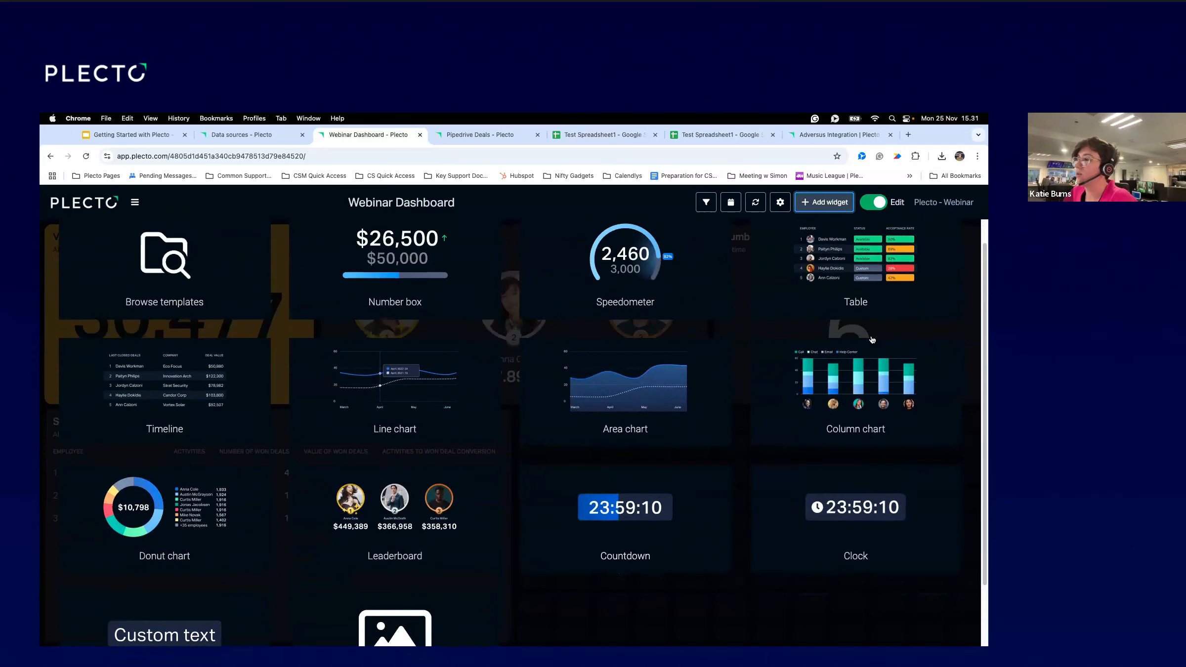
pyautogui.click(843, 385)
pyautogui.moveTo(534, 420); pyautogui.dragTo(967, 630)
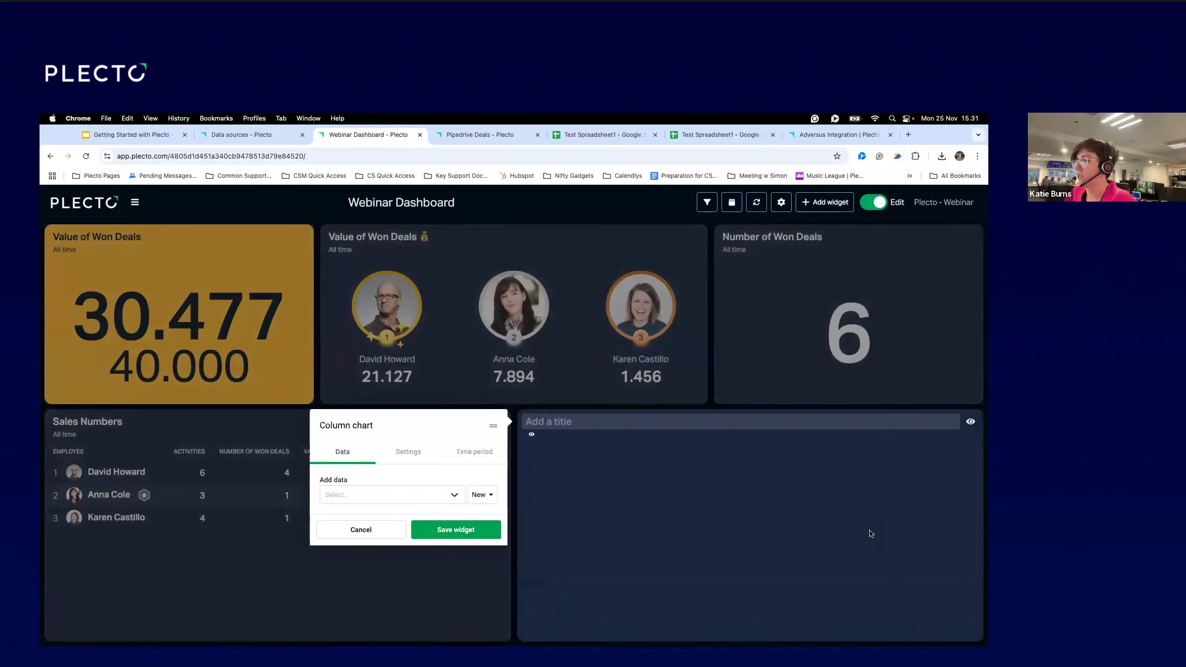
pyautogui.write('Sales Perfomr')
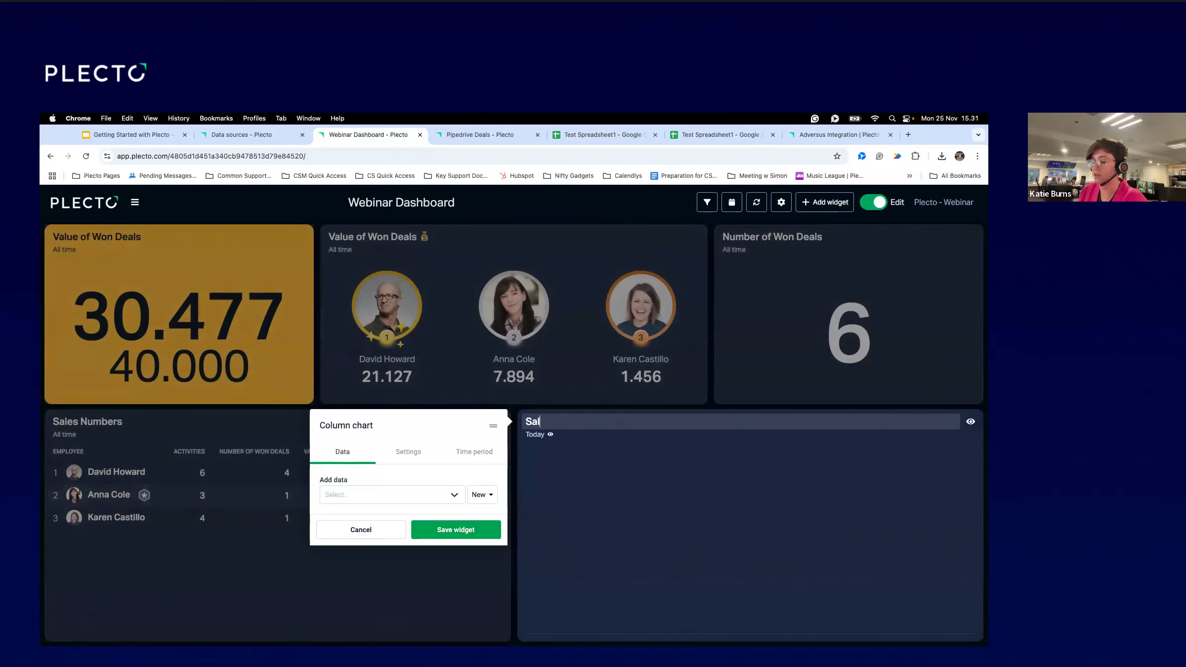
pyautogui.press('BackSpace')
pyautogui.press('BackSpace')
pyautogui.press('BackSpace')
pyautogui.write('ormance')
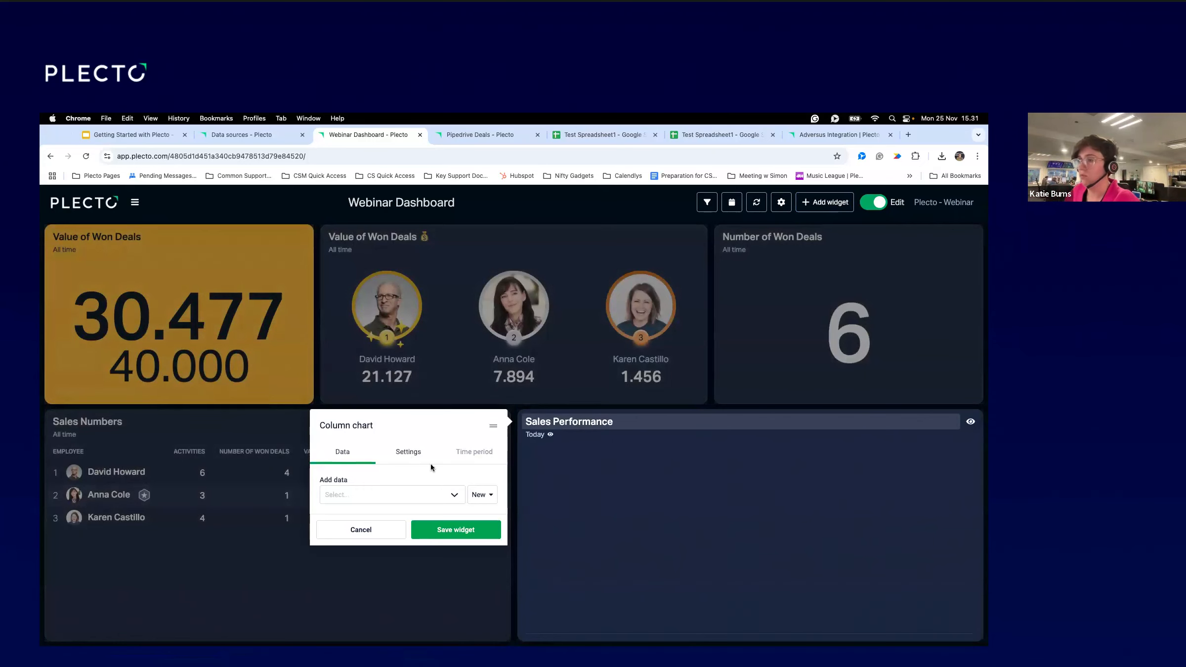
# Base the chart on Number of Won Deals over an All time period.
pyautogui.click(413, 493)
pyautogui.write('Number of won De')
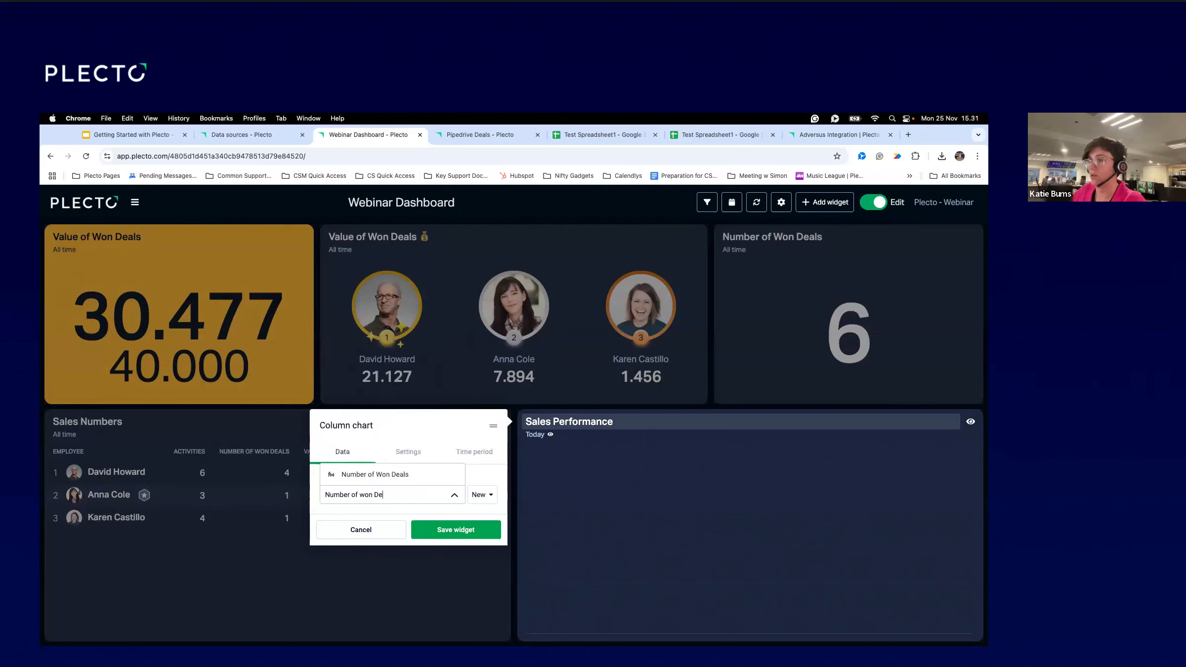
pyautogui.click(395, 475)
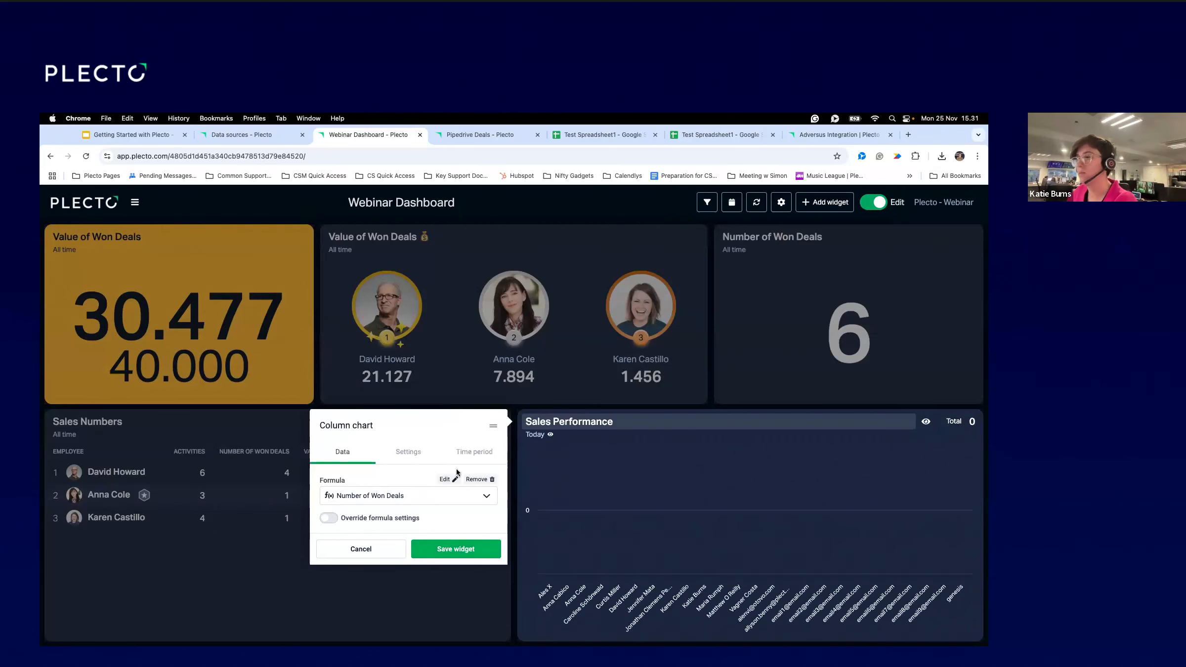
pyautogui.click(407, 454)
pyautogui.click(466, 376)
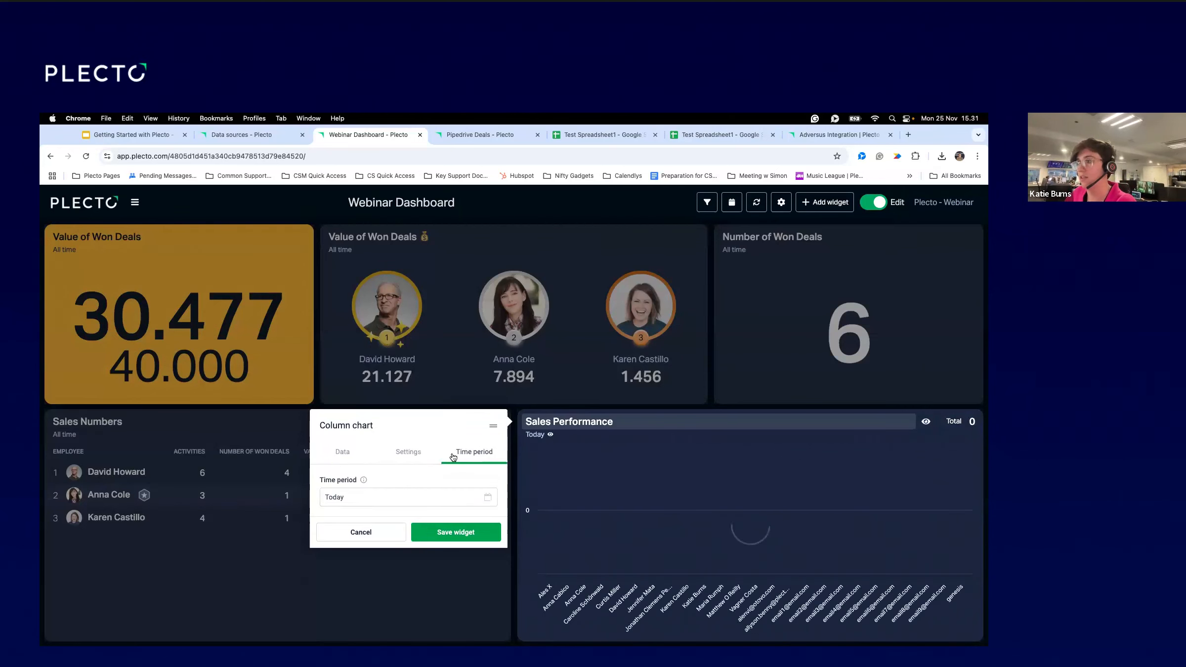
pyautogui.click(411, 492)
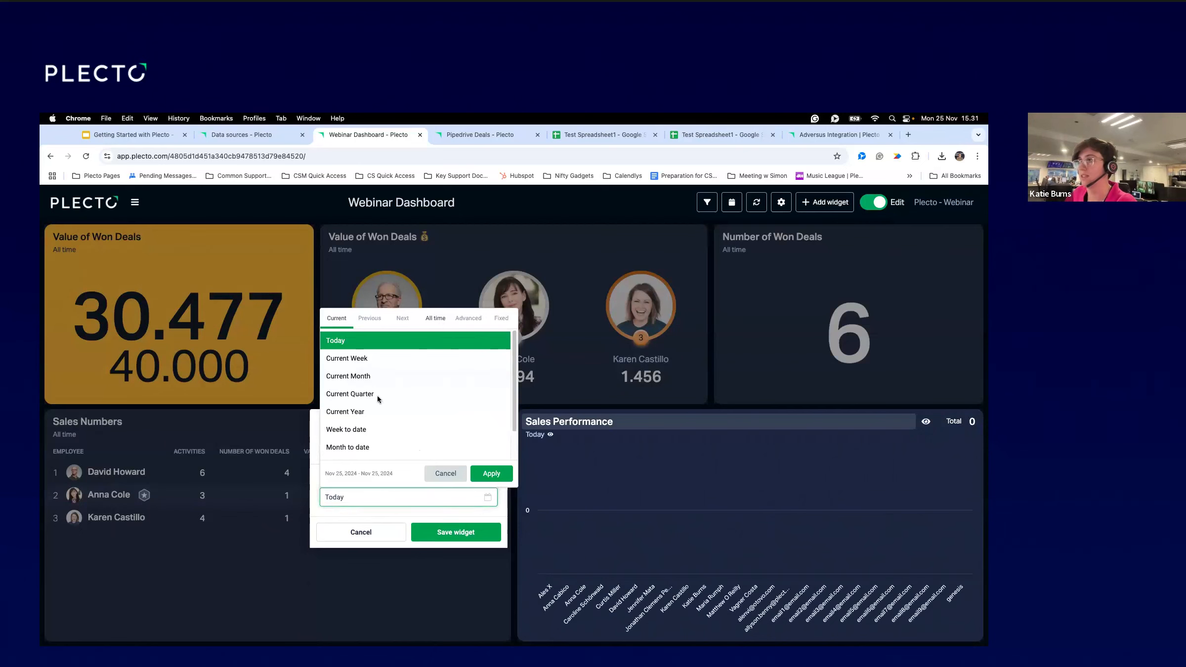
pyautogui.click(436, 319)
pyautogui.click(489, 476)
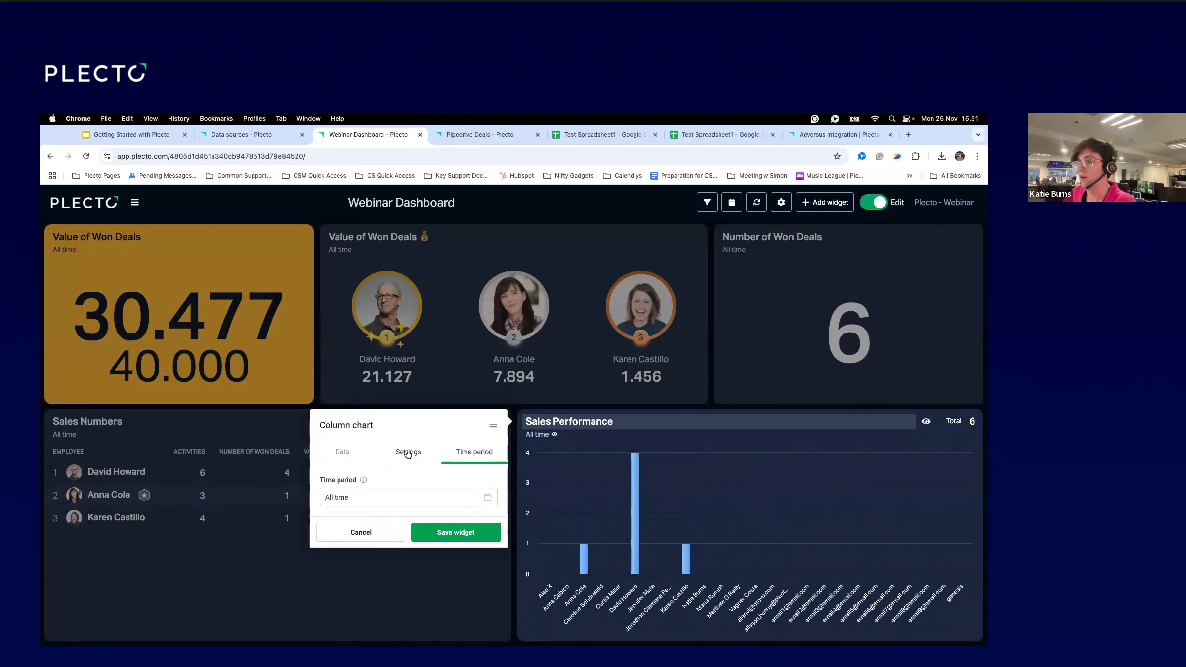
# Hide empty columns, show column values, and save the Sales Performance chart.
pyautogui.click(408, 450)
pyautogui.scroll(-3, 398, 553)
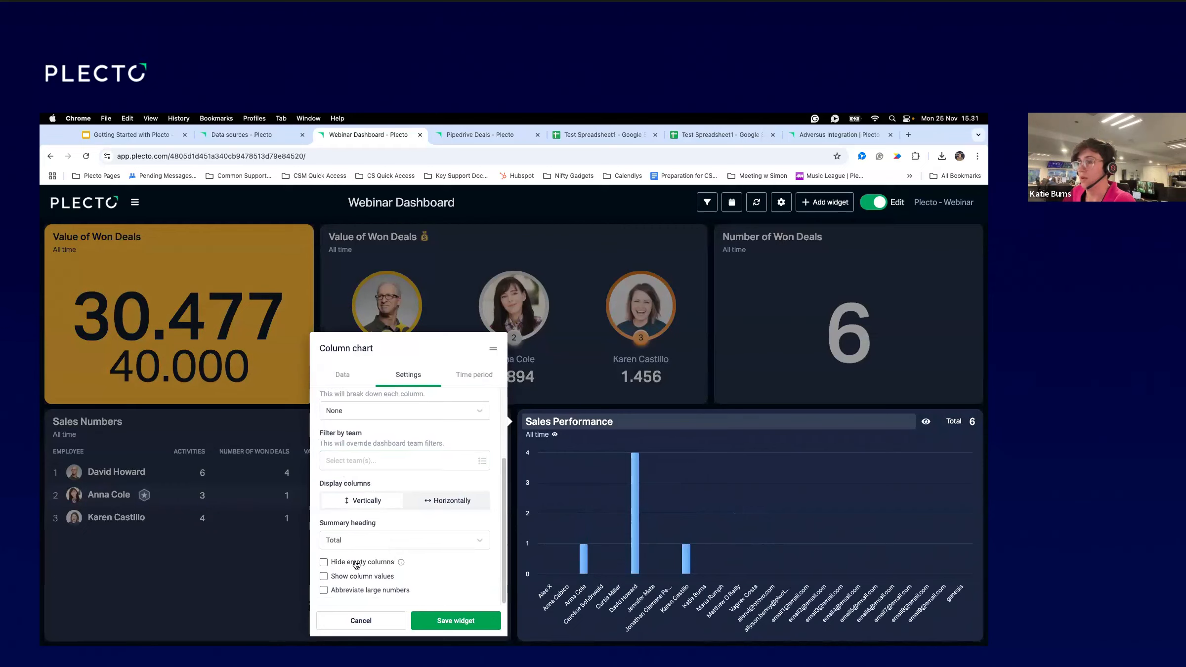
pyautogui.click(327, 564)
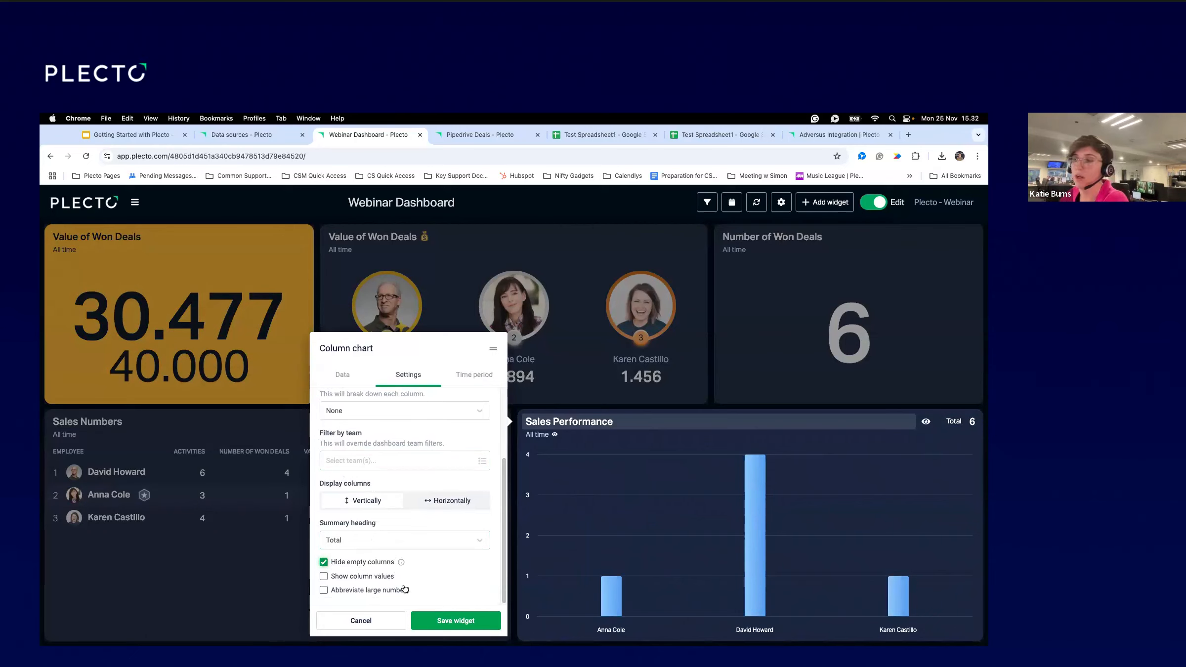
pyautogui.click(350, 577)
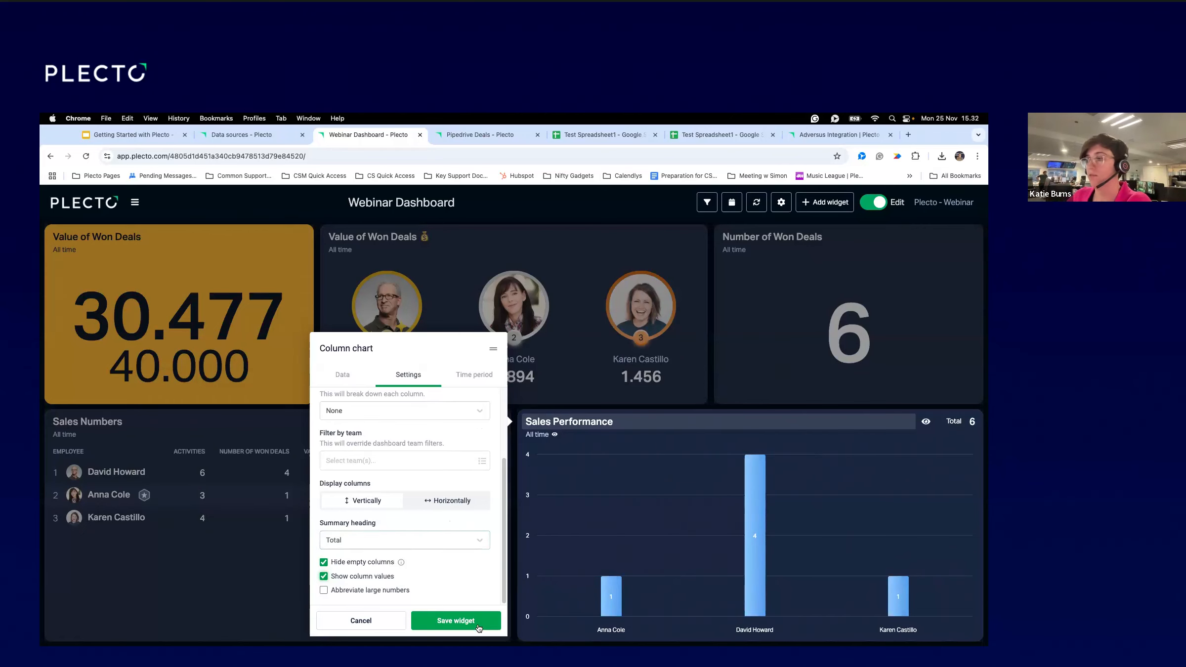
pyautogui.click(474, 622)
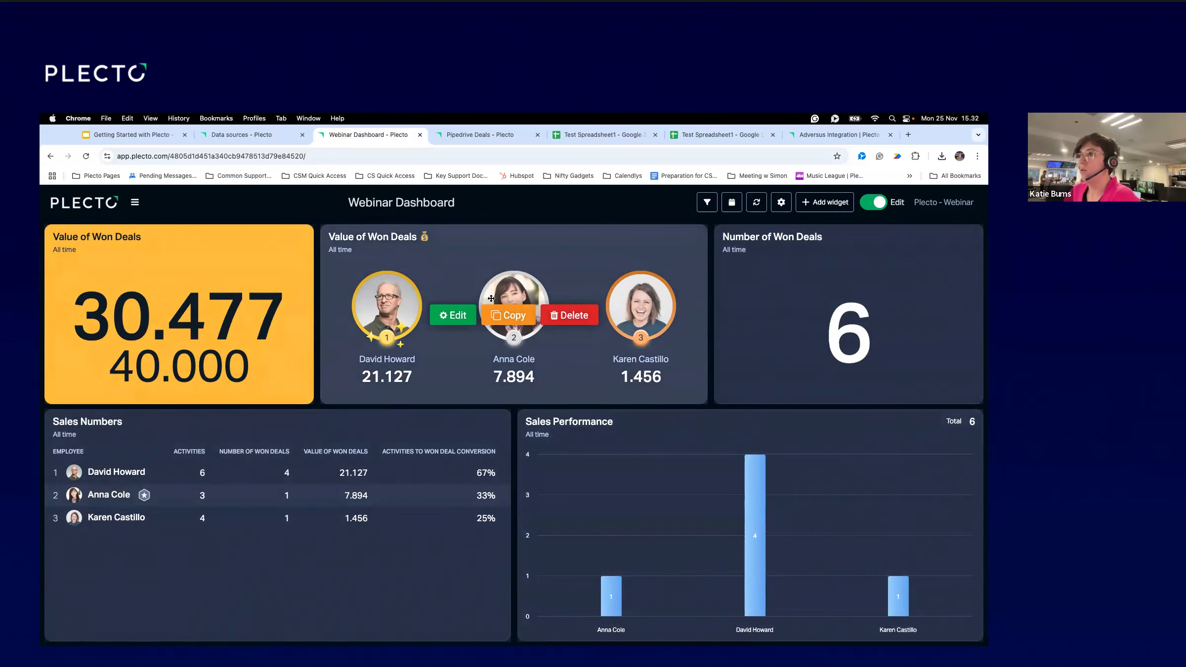
pyautogui.click(230, 138)
# Start a new dashboard with the dashboard builder and choose Pipedrive as the system.
pyautogui.click(99, 331)
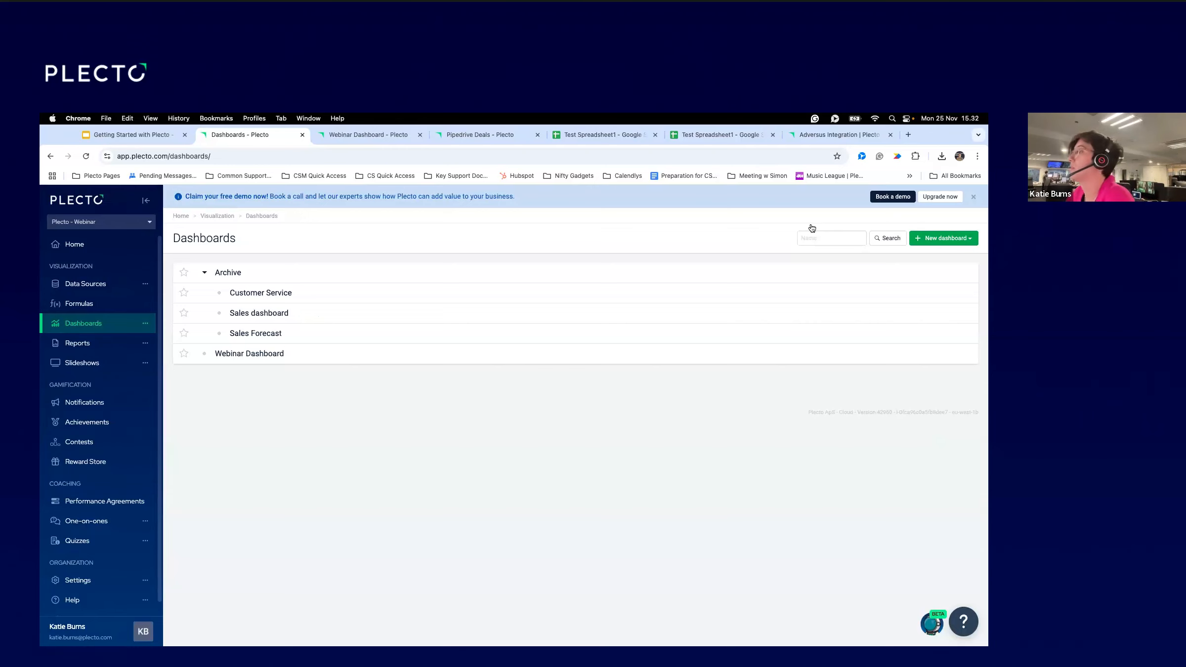
pyautogui.click(966, 244)
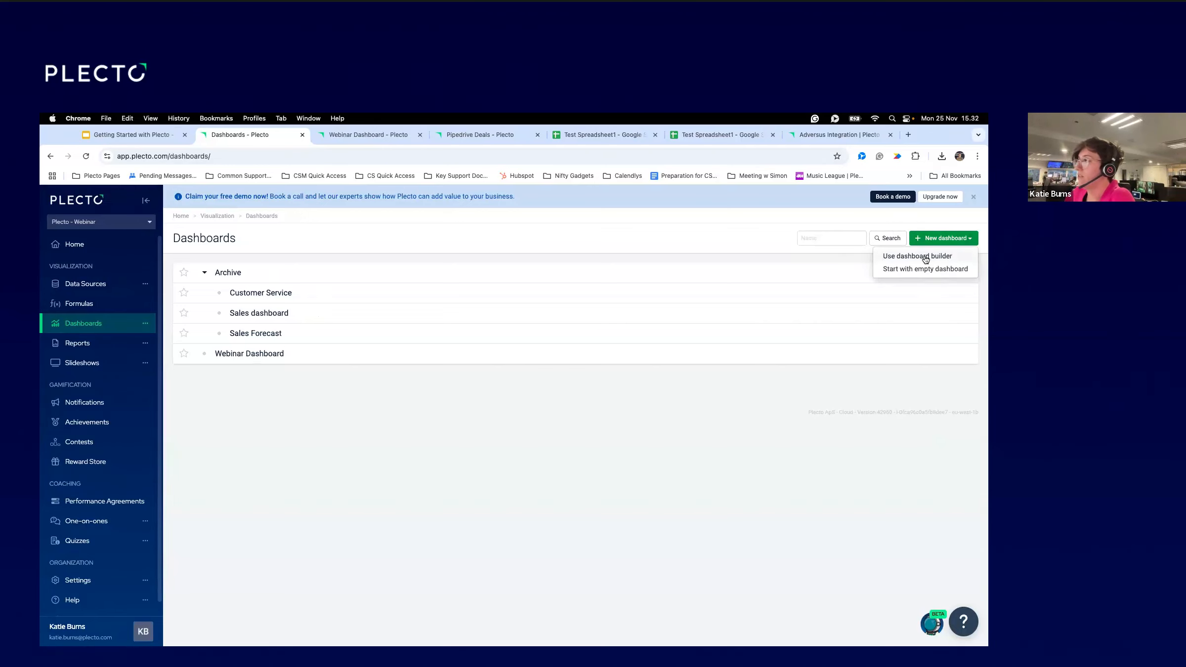
pyautogui.click(882, 260)
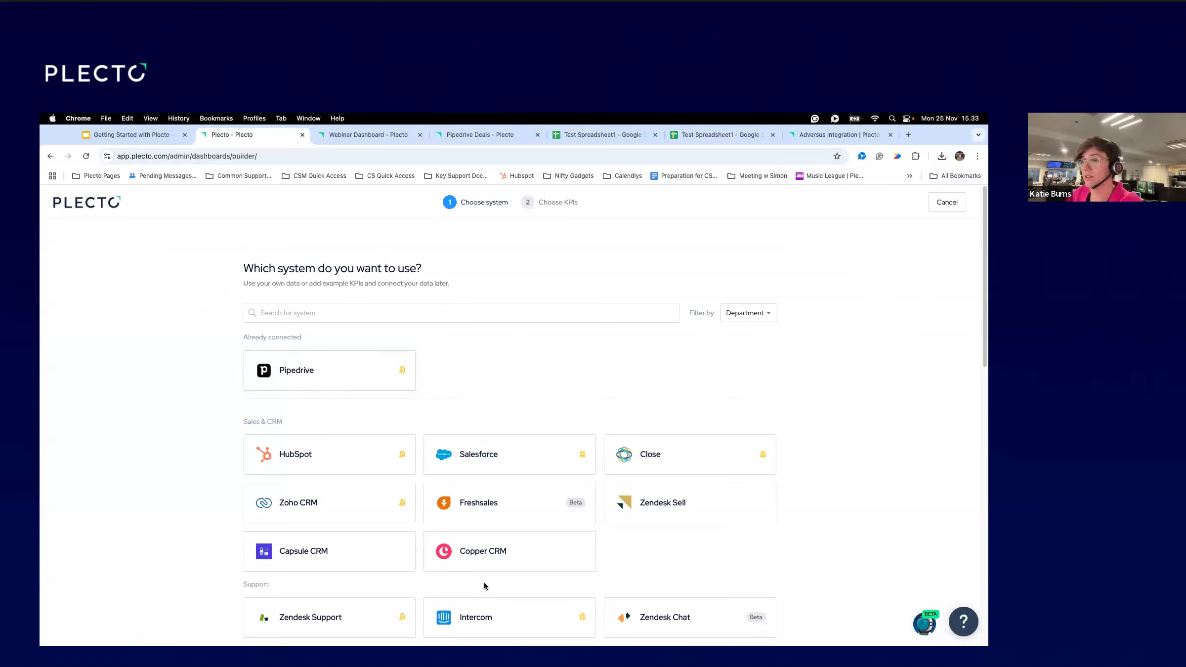
pyautogui.click(300, 371)
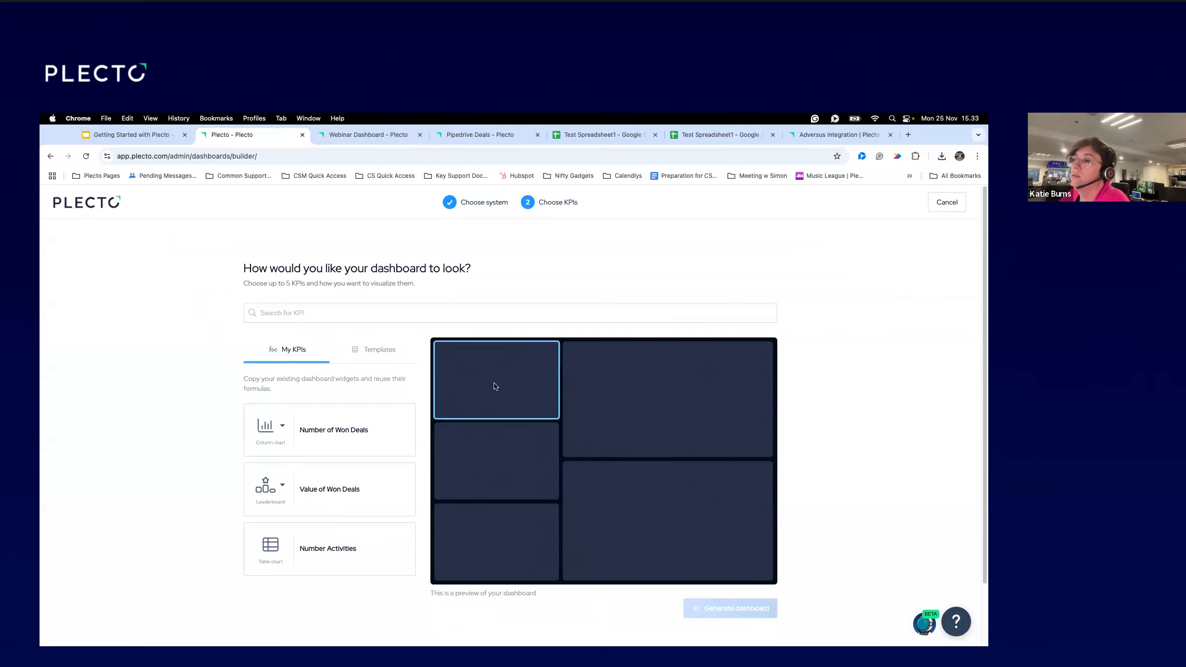
# Select Number of Won Deals, Value of Won Deals and Number Activities from My KPIs.
pyautogui.scroll(-3, 344, 449)
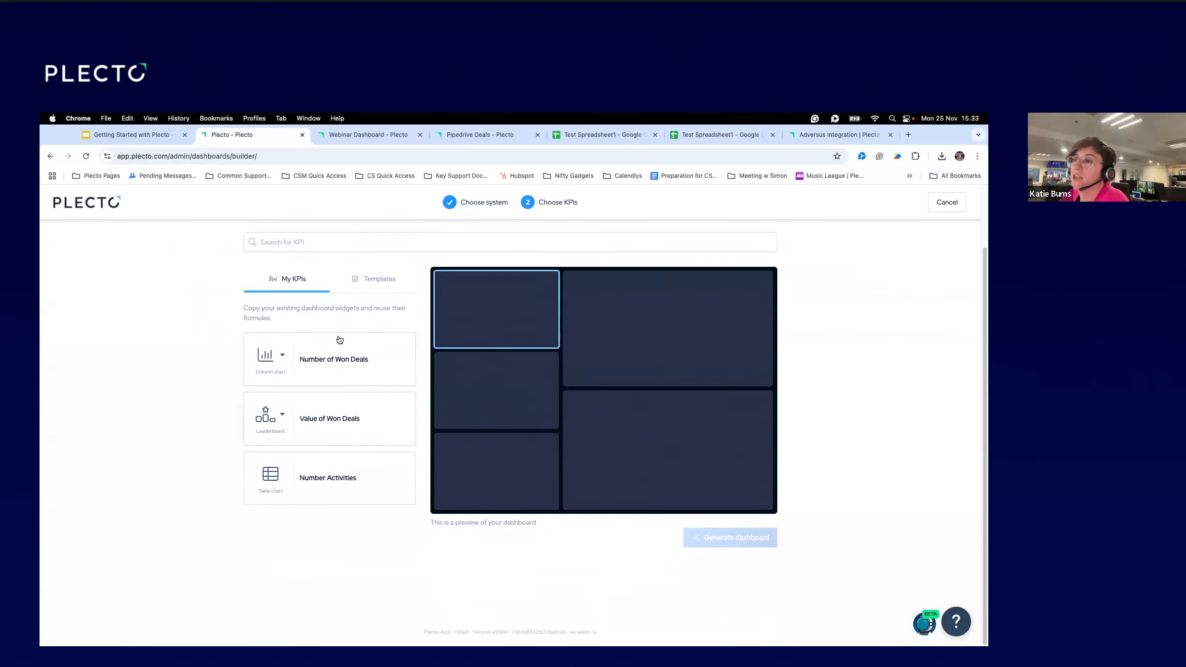
pyautogui.click(319, 369)
pyautogui.click(324, 409)
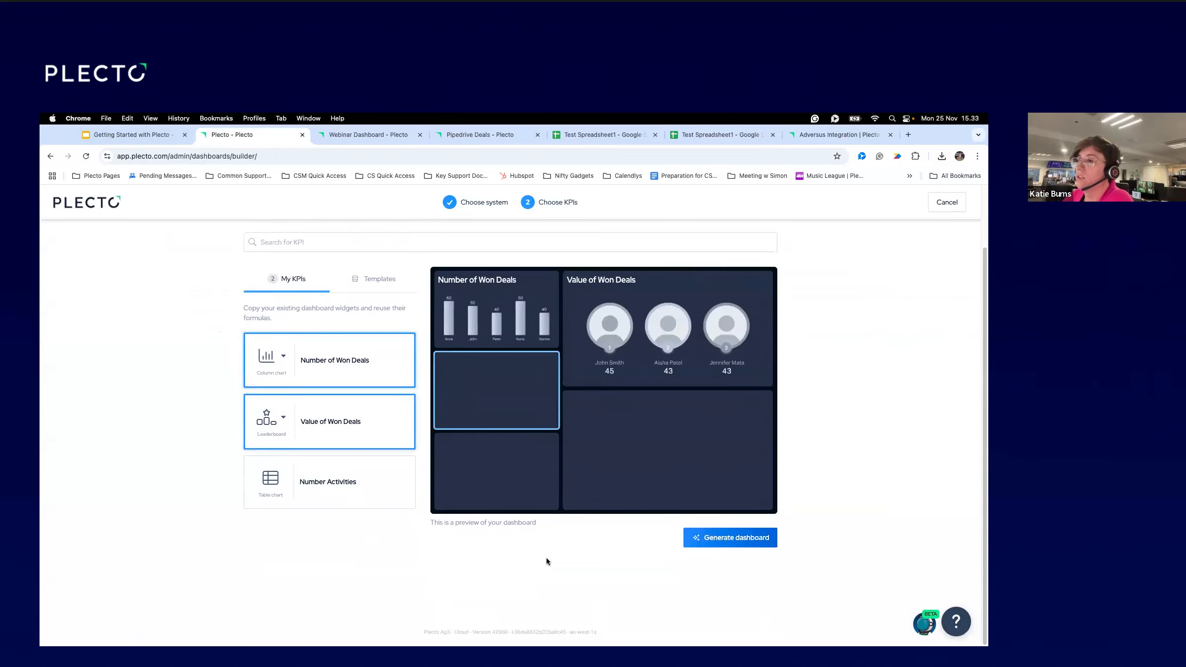
pyautogui.click(332, 494)
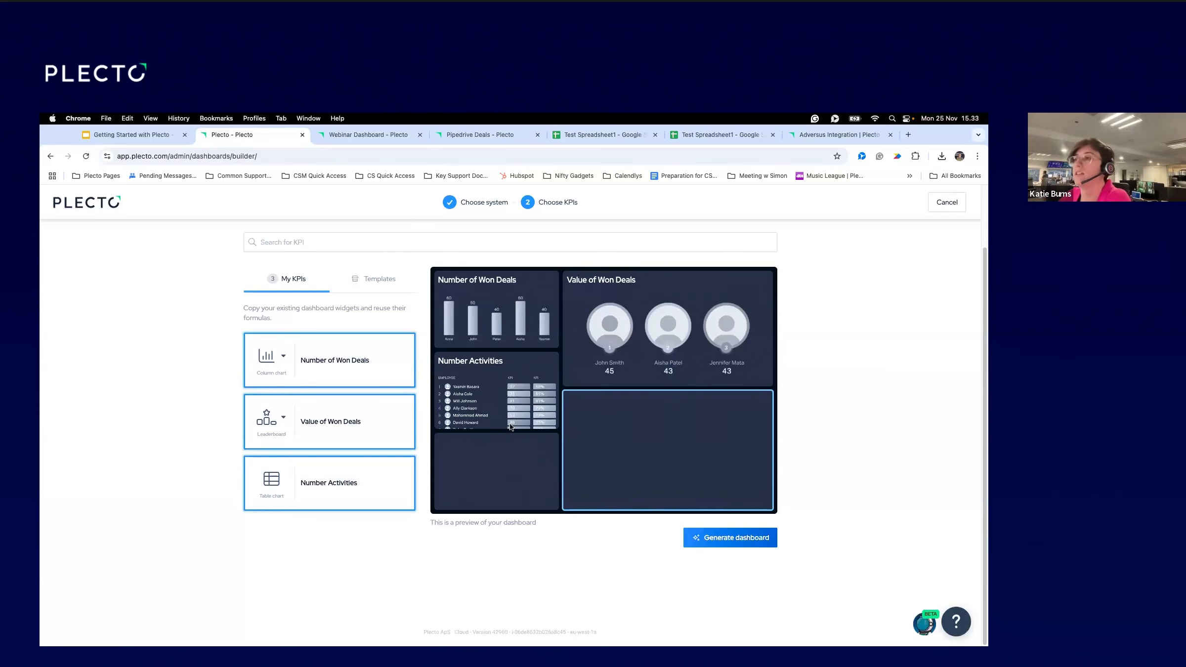
# Add the Average Won Deal Size and Number of New Deals Created templates and generate the dashboard.
pyautogui.click(378, 282)
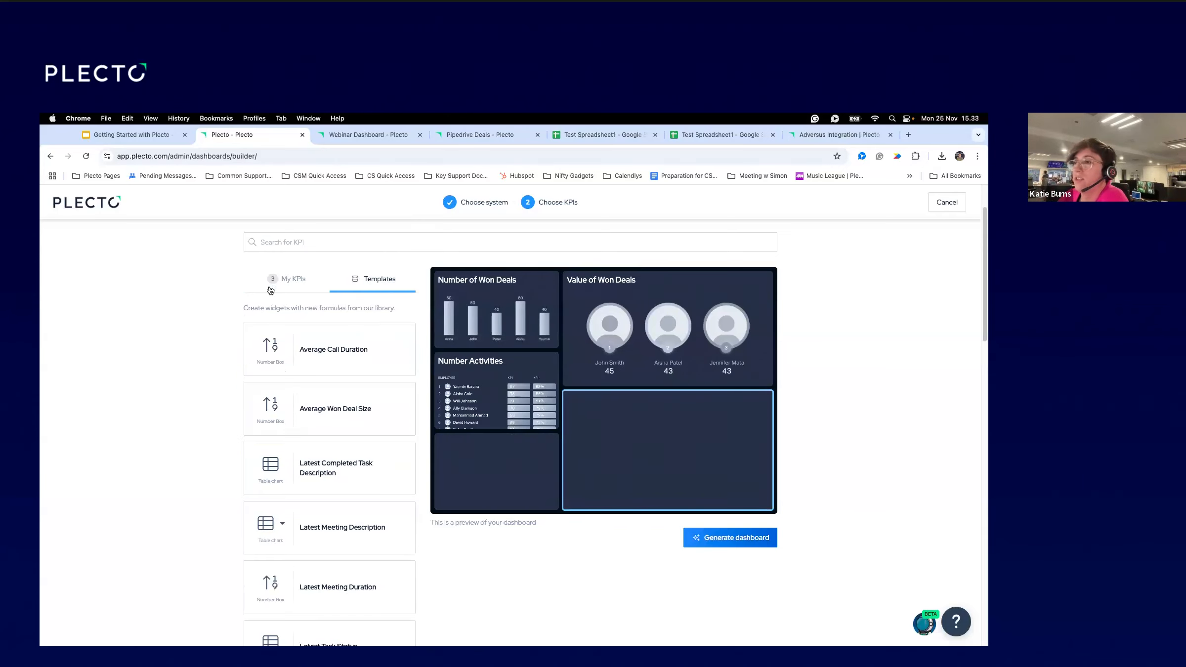
pyautogui.scroll(-2, 345, 465)
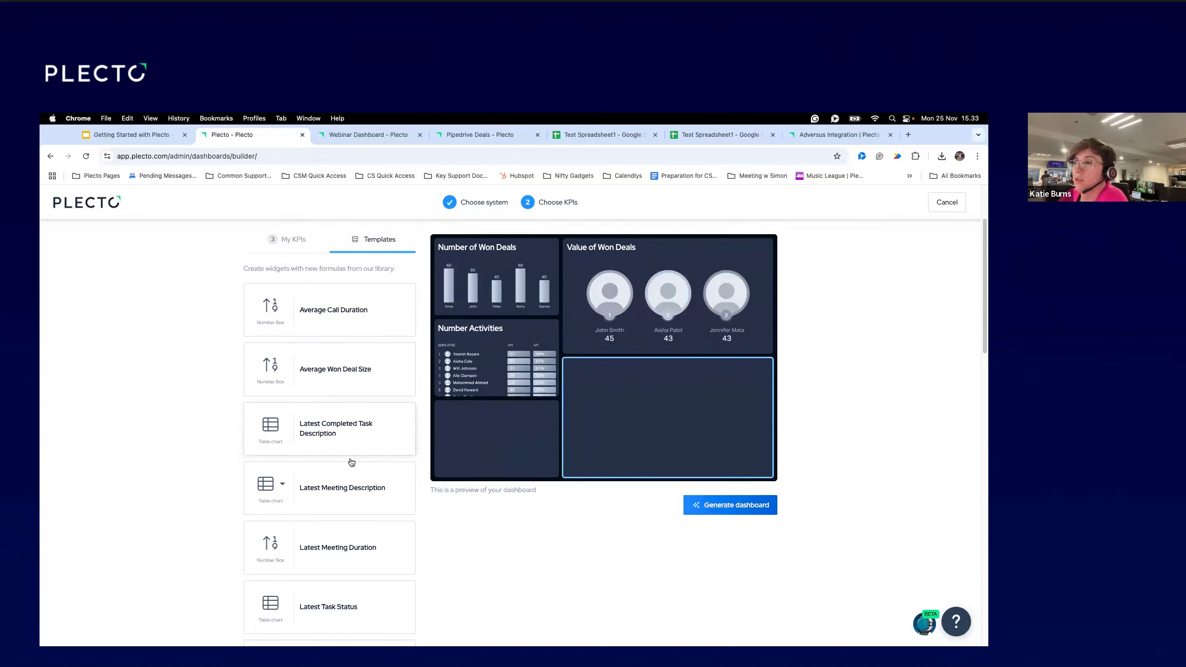
pyautogui.click(342, 366)
pyautogui.scroll(-3, 341, 541)
pyautogui.scroll(-5, 344, 544)
pyautogui.scroll(-3, 347, 534)
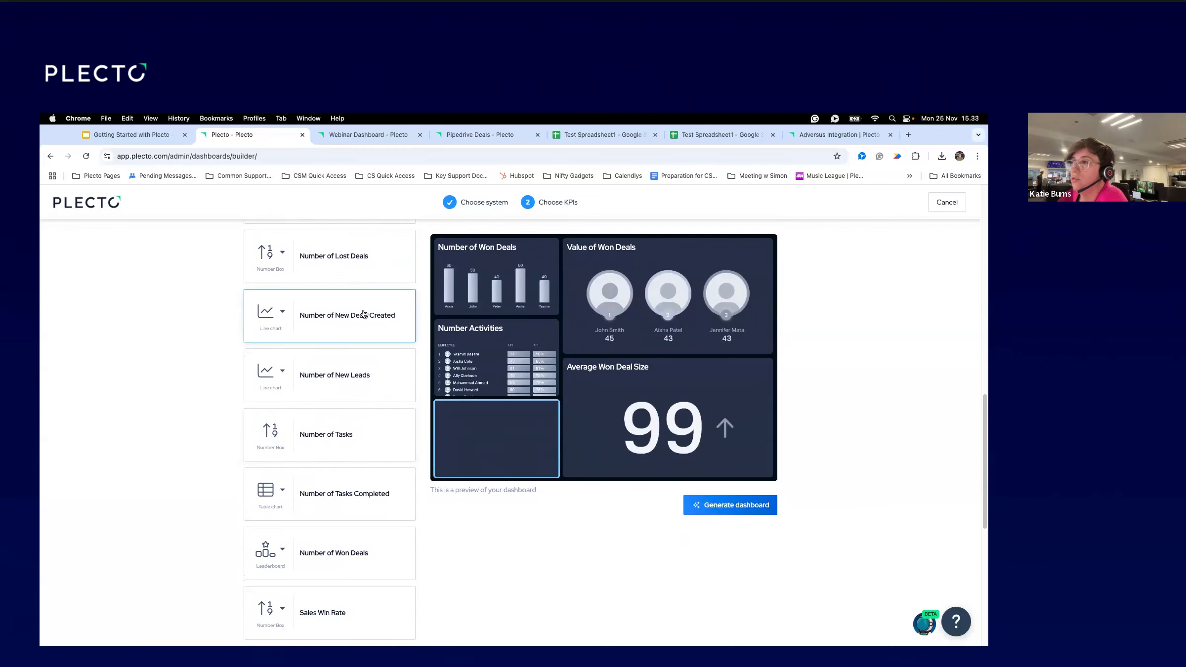
pyautogui.click(363, 315)
pyautogui.scroll(-3, 359, 564)
pyautogui.scroll(4, 361, 544)
pyautogui.scroll(8, 353, 535)
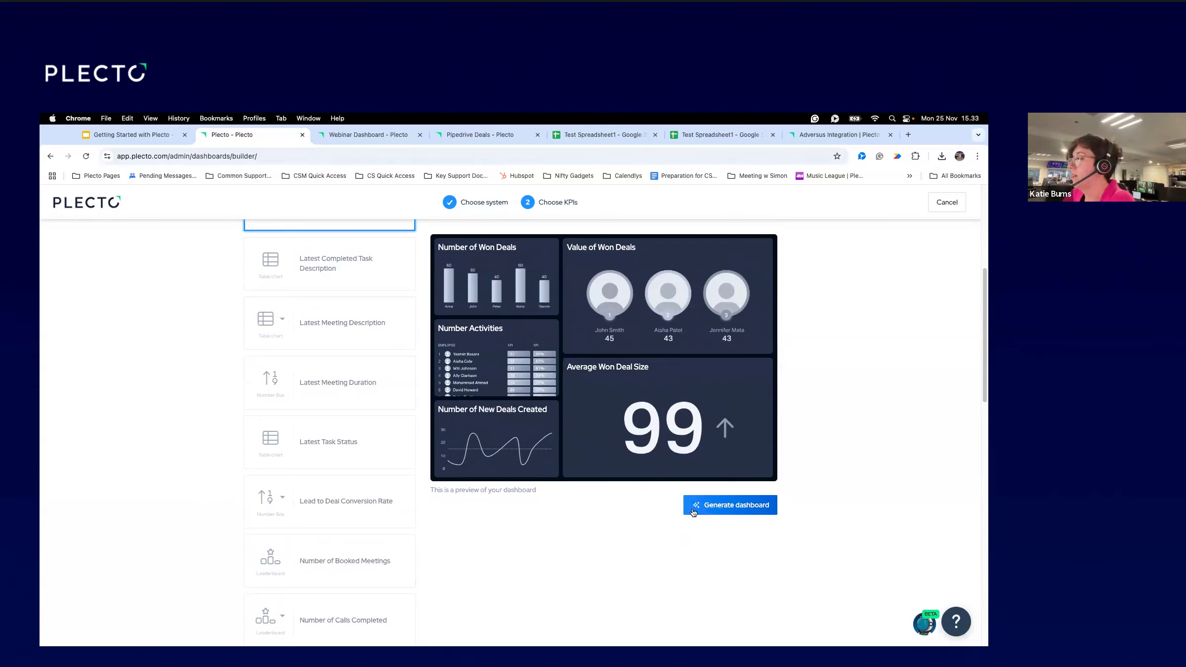
pyautogui.click(742, 509)
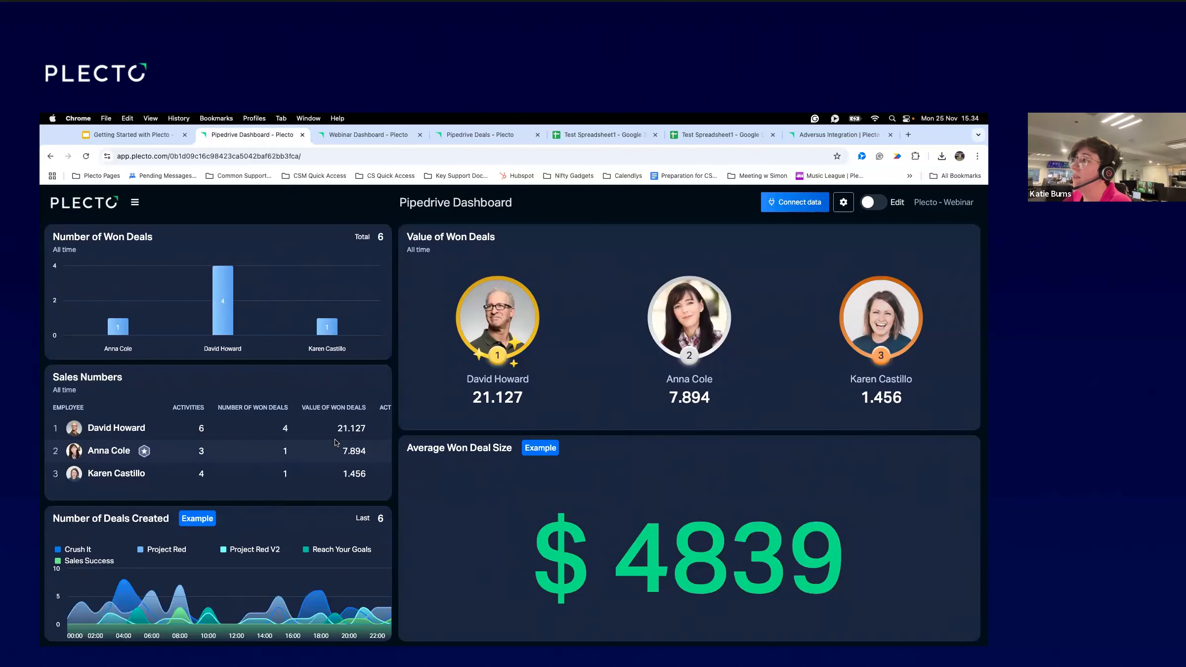
pyautogui.click(823, 202)
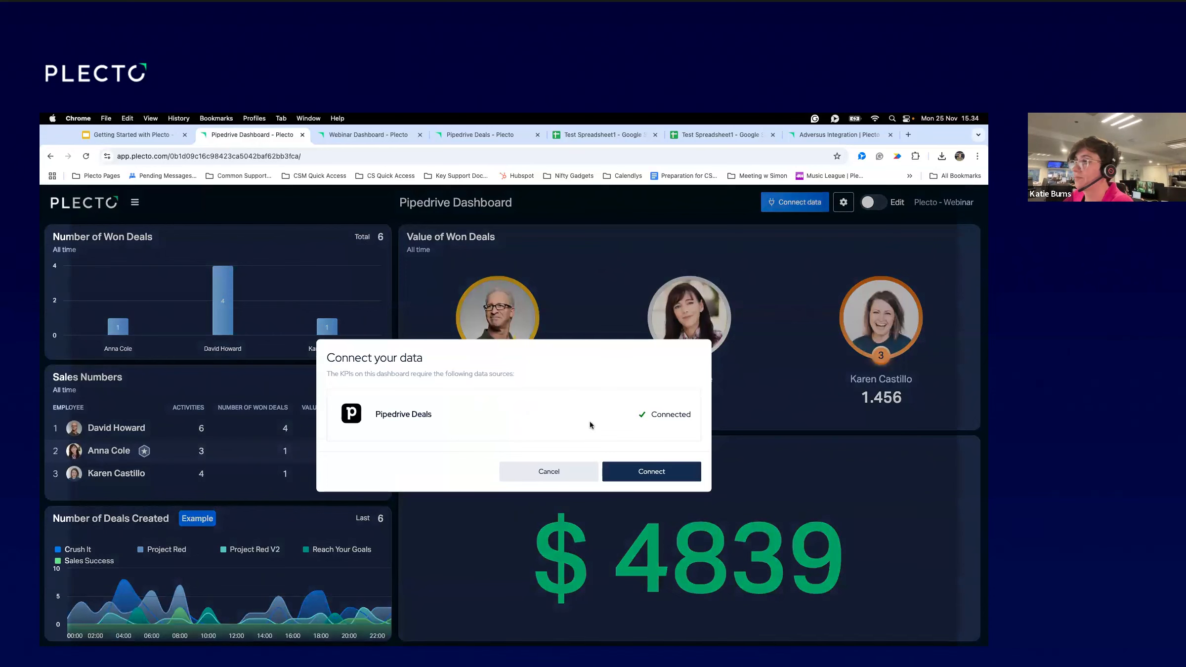
# Connect Pipedrive Deals and set the Average Won Deal Size widget to All time.
pyautogui.click(650, 474)
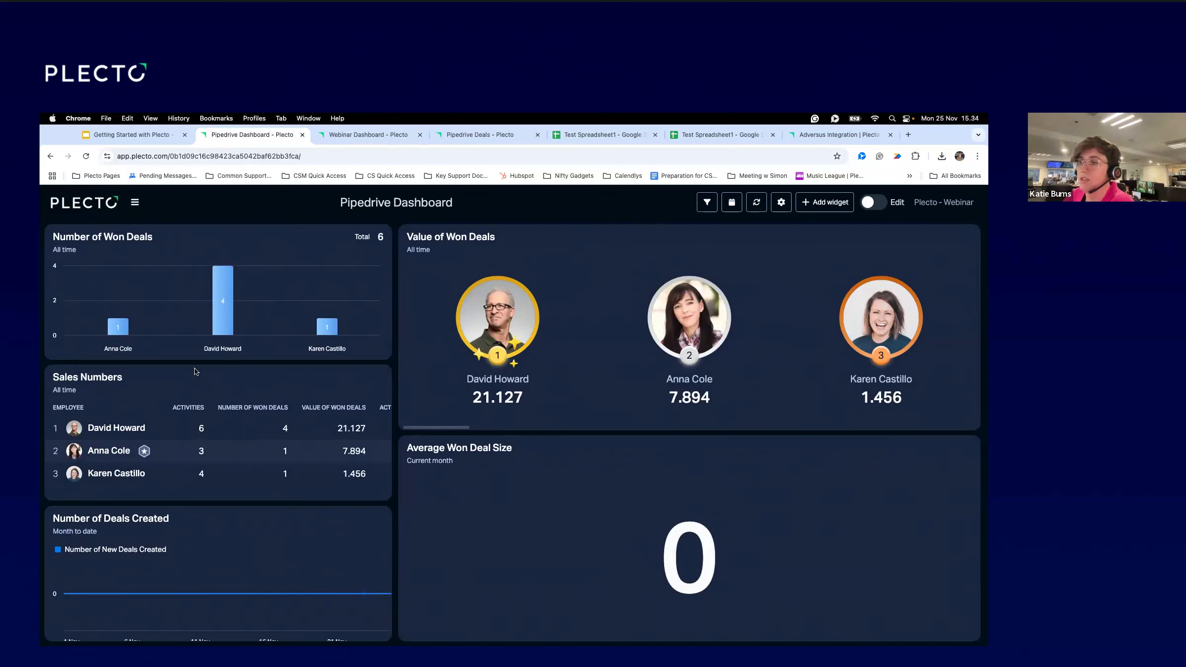
pyautogui.click(877, 200)
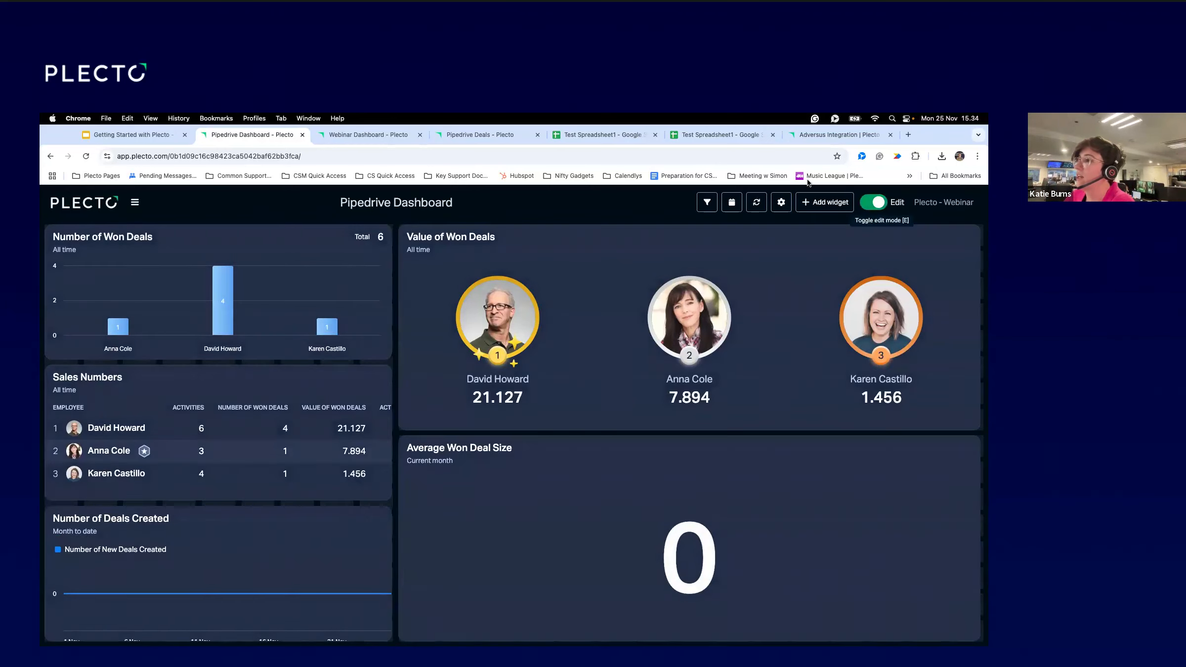
pyautogui.moveTo(492, 532)
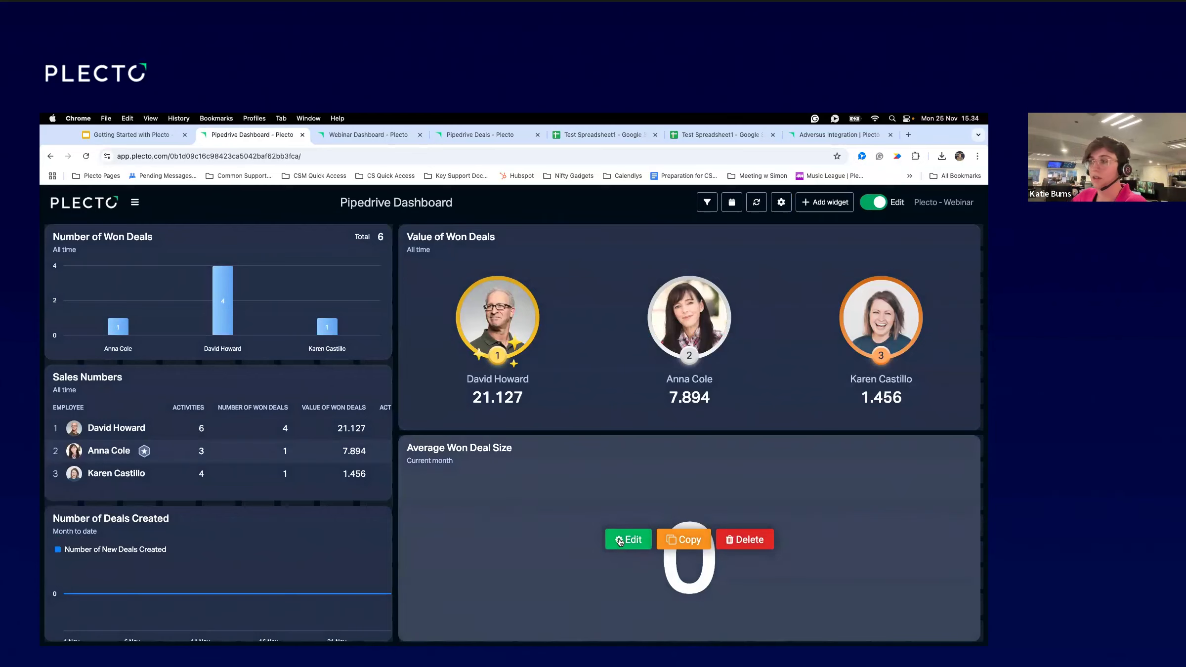
pyautogui.click(628, 539)
pyautogui.click(362, 484)
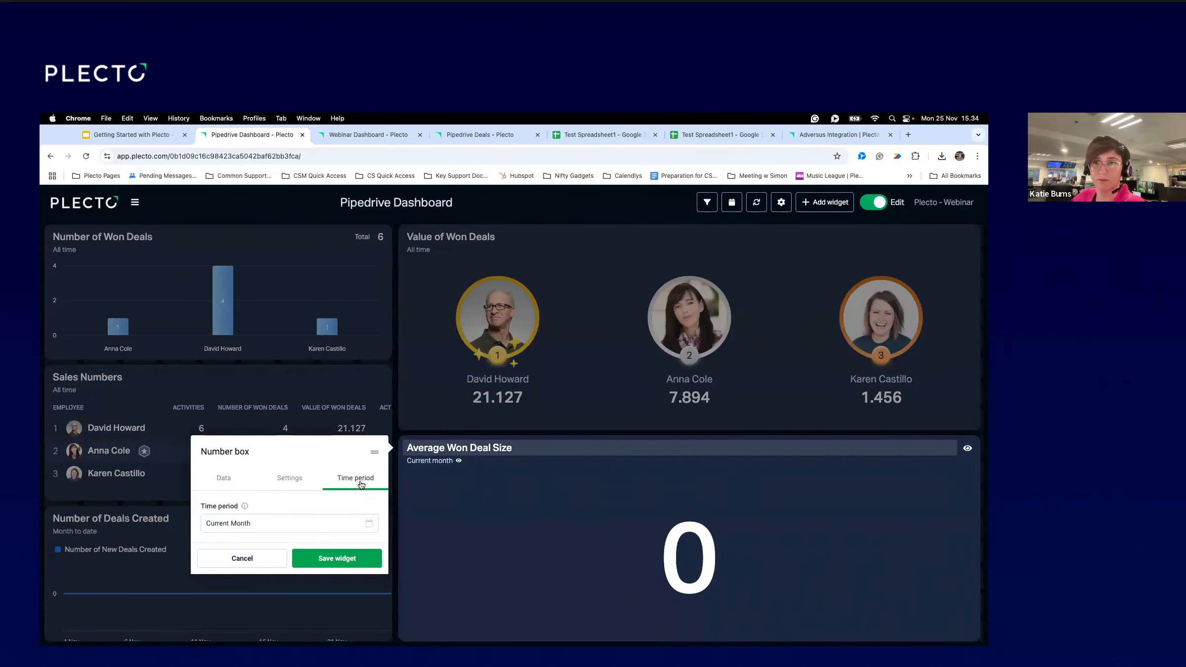
pyautogui.click(294, 525)
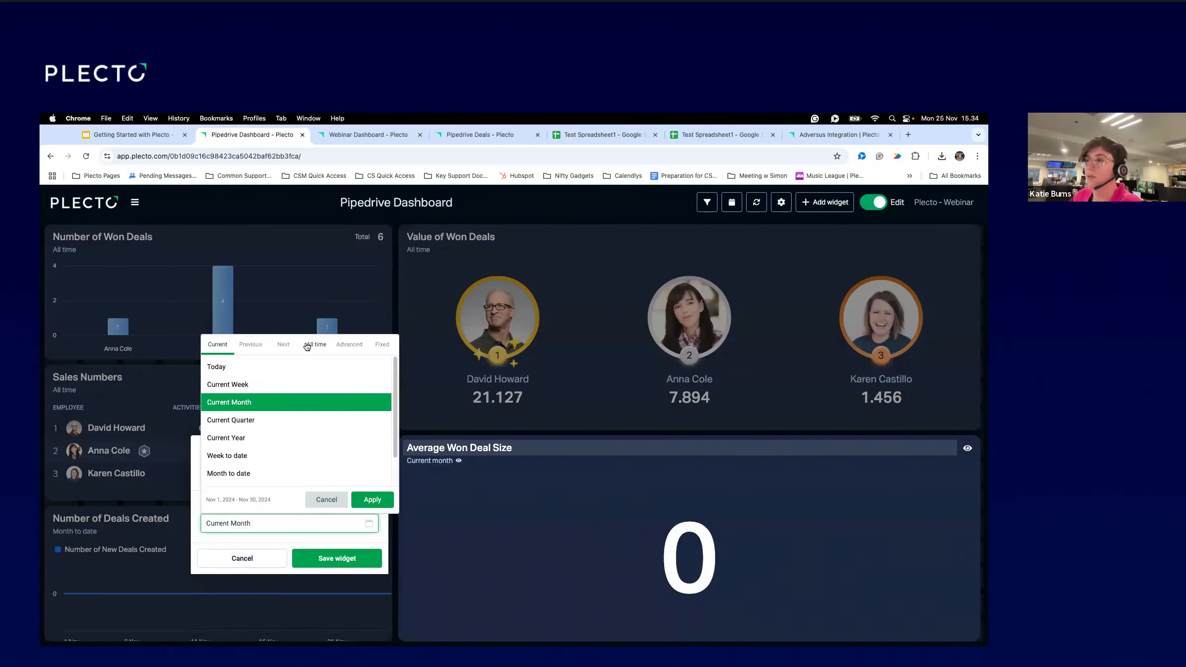
pyautogui.click(320, 407)
pyautogui.click(354, 558)
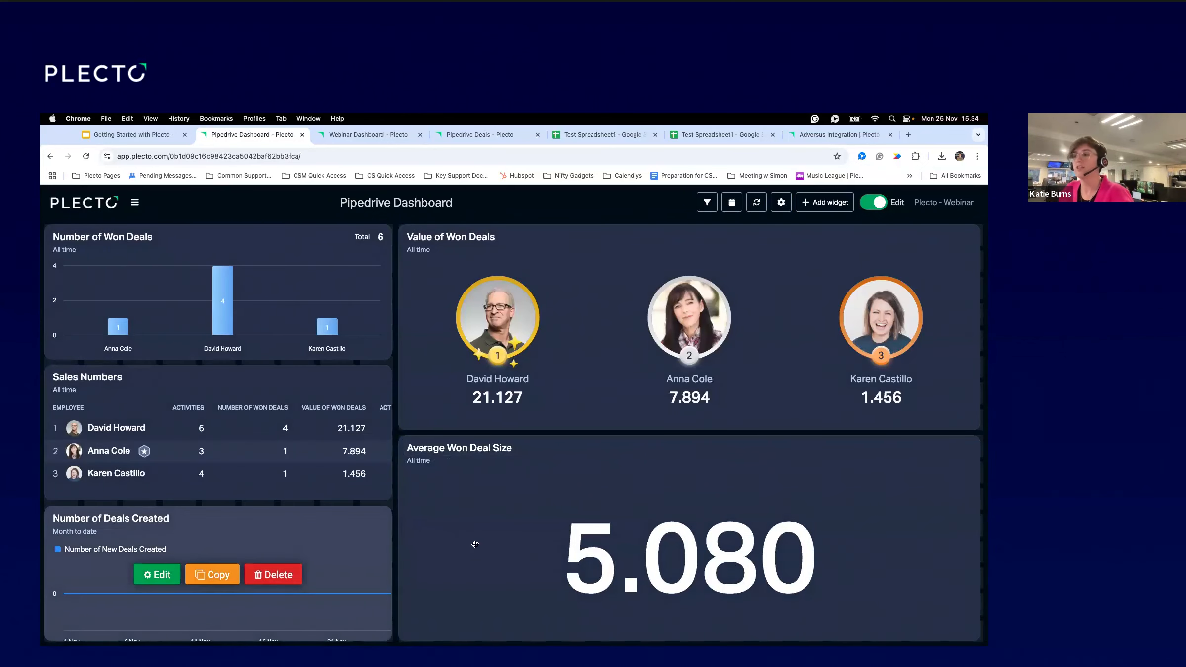
pyautogui.moveTo(679, 551)
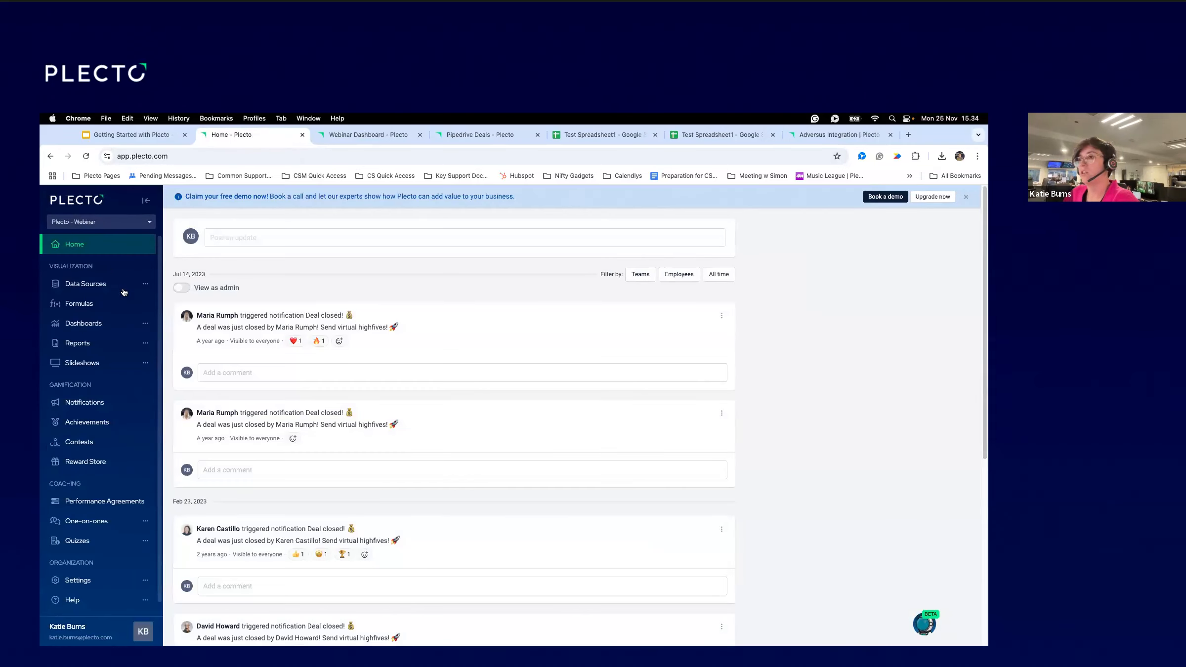
# Open the Formulas list, browse the AI assistant and help guides' Contact us, then close both.
pyautogui.click(102, 306)
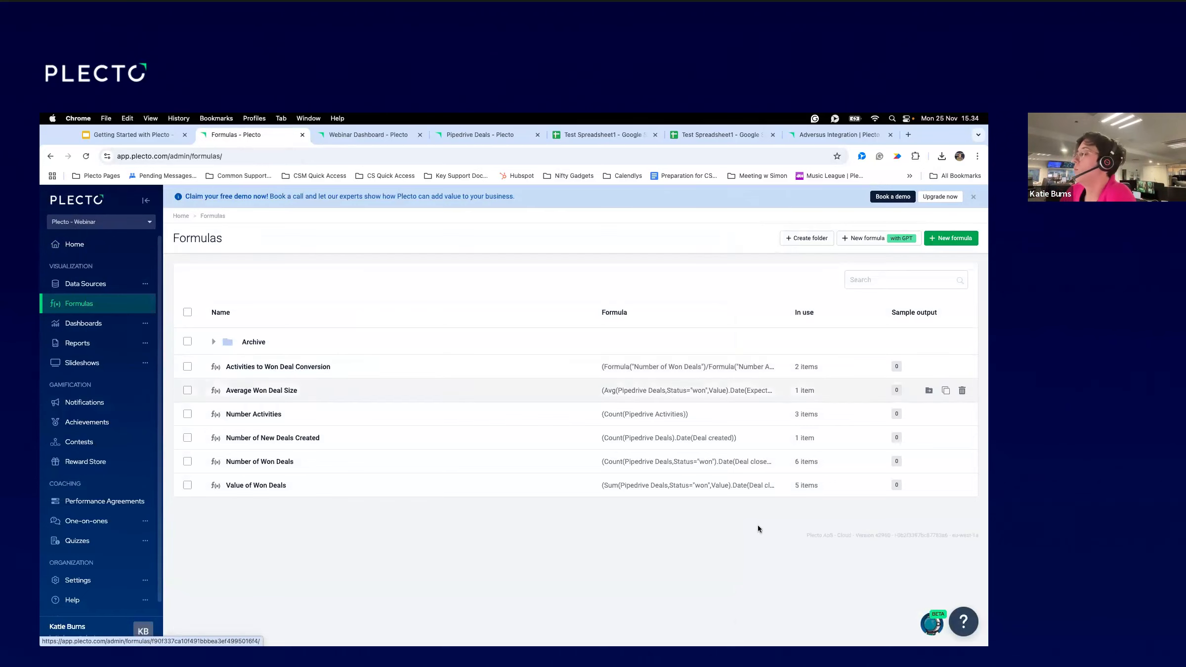
pyautogui.click(931, 624)
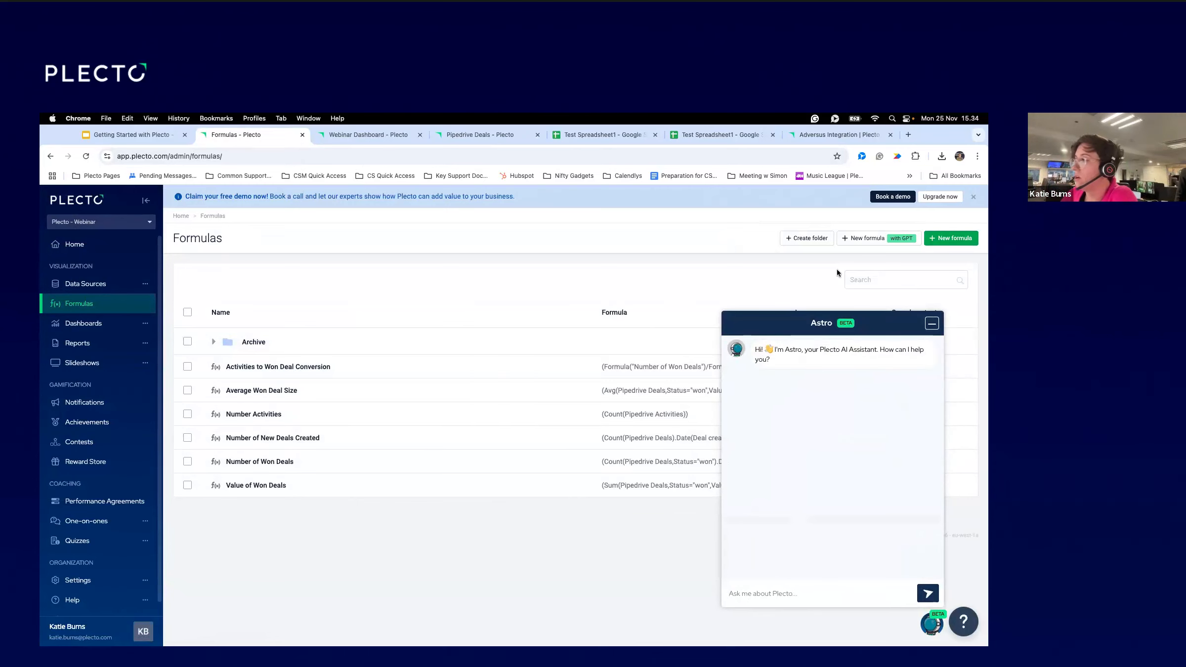
pyautogui.click(963, 621)
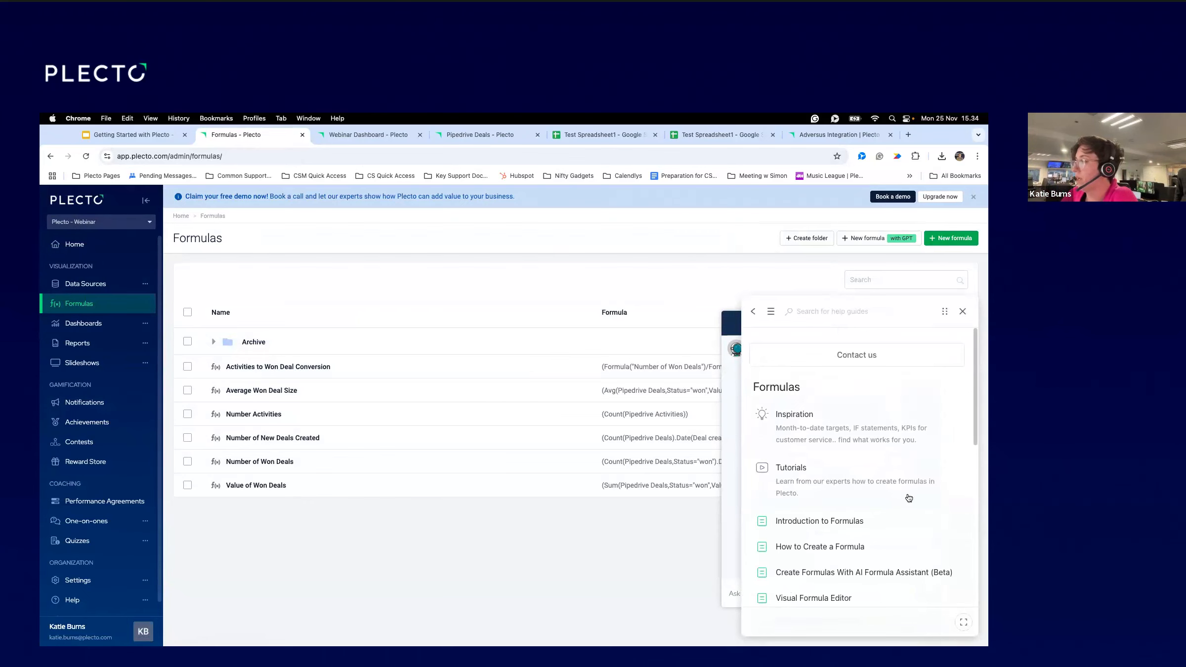
pyautogui.scroll(-2, 870, 445)
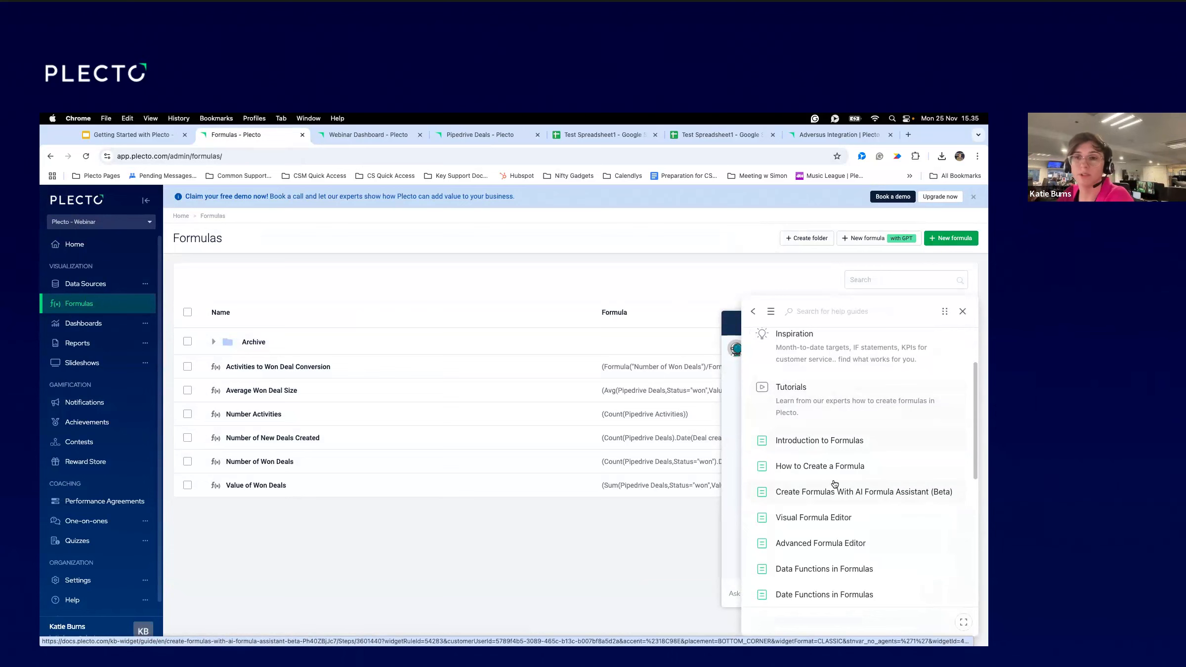
pyautogui.scroll(-6, 885, 539)
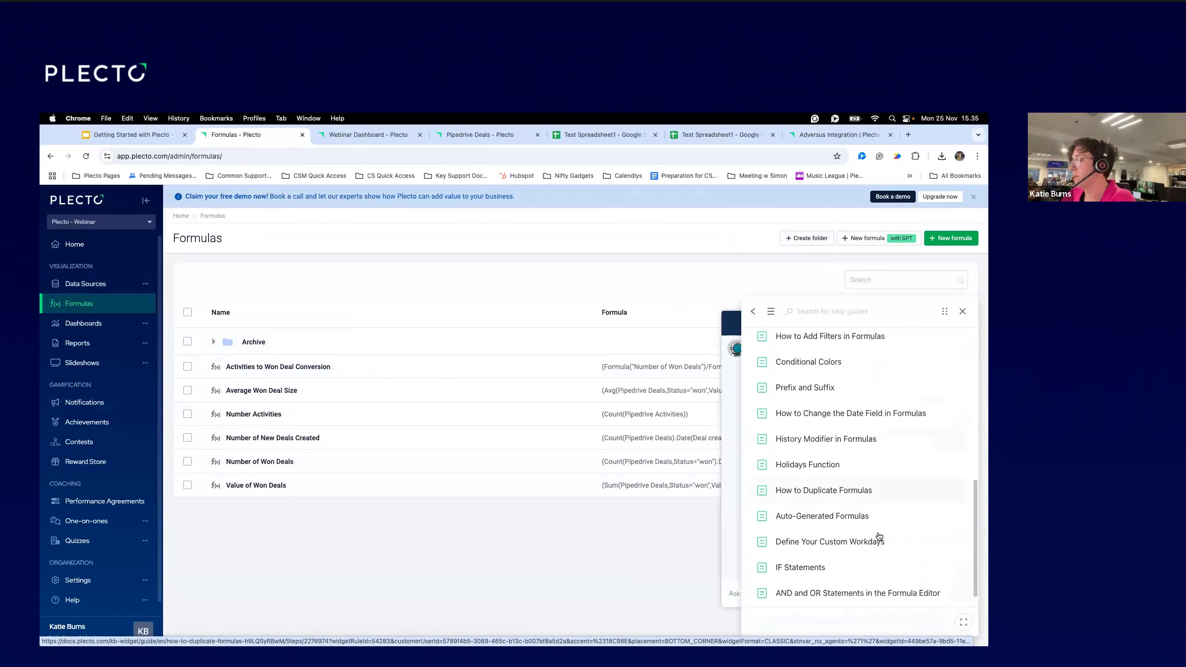
pyautogui.scroll(8, 890, 531)
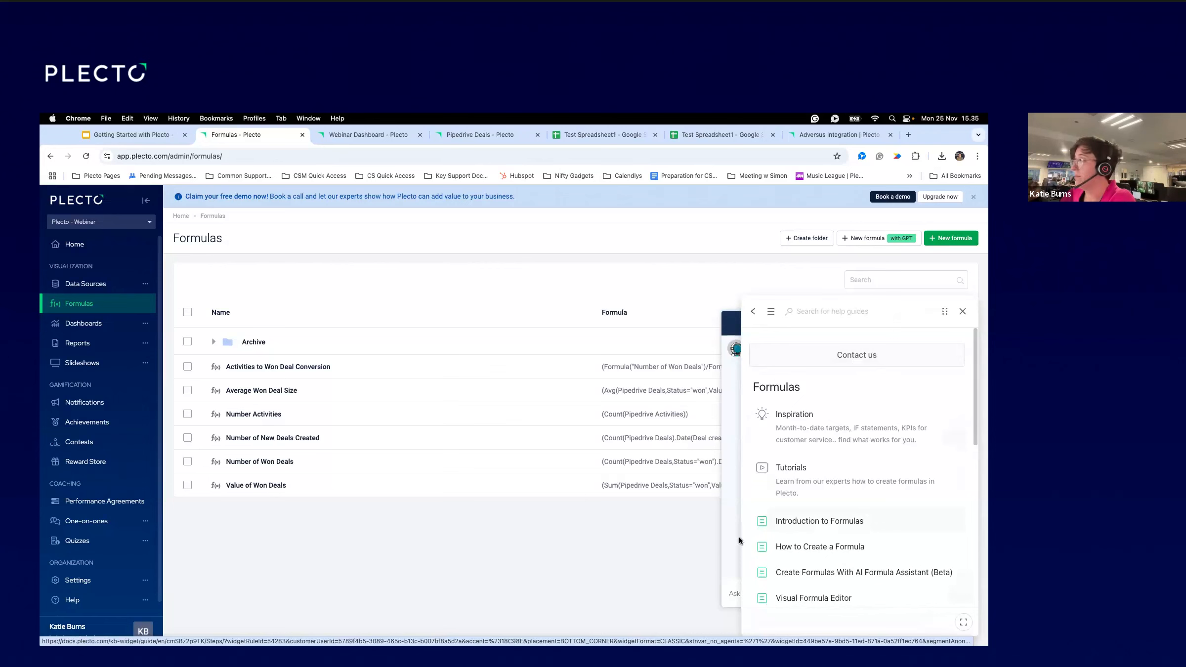
pyautogui.click(852, 358)
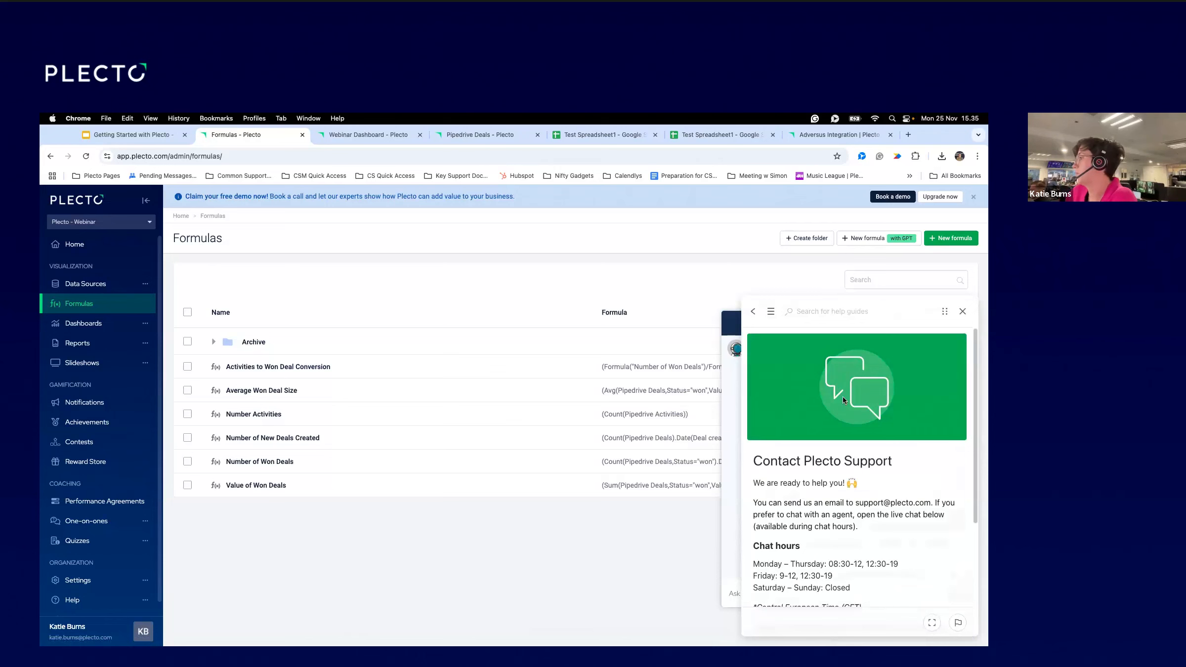
pyautogui.scroll(-5, 866, 419)
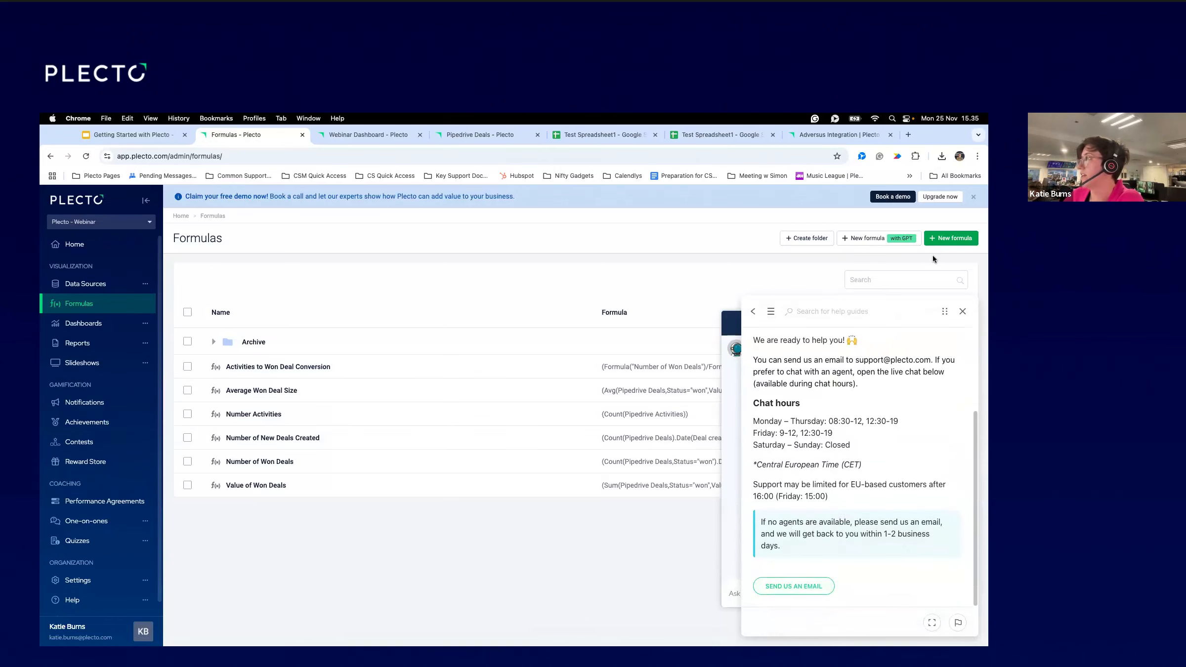
pyautogui.click(963, 312)
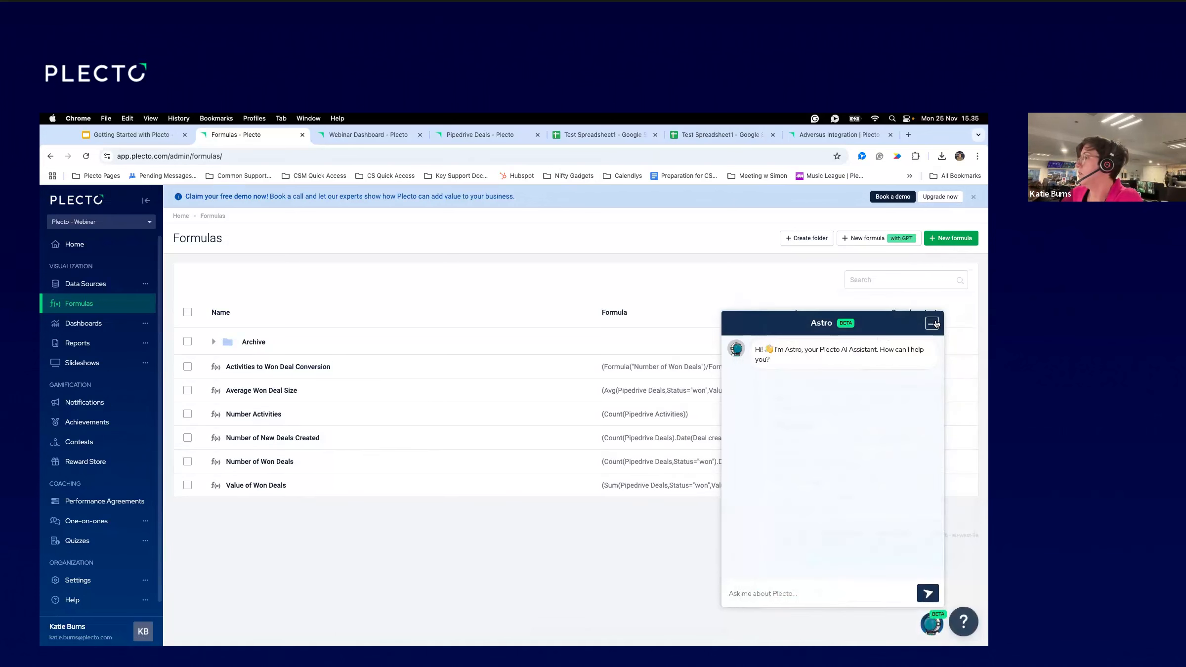
pyautogui.click(932, 324)
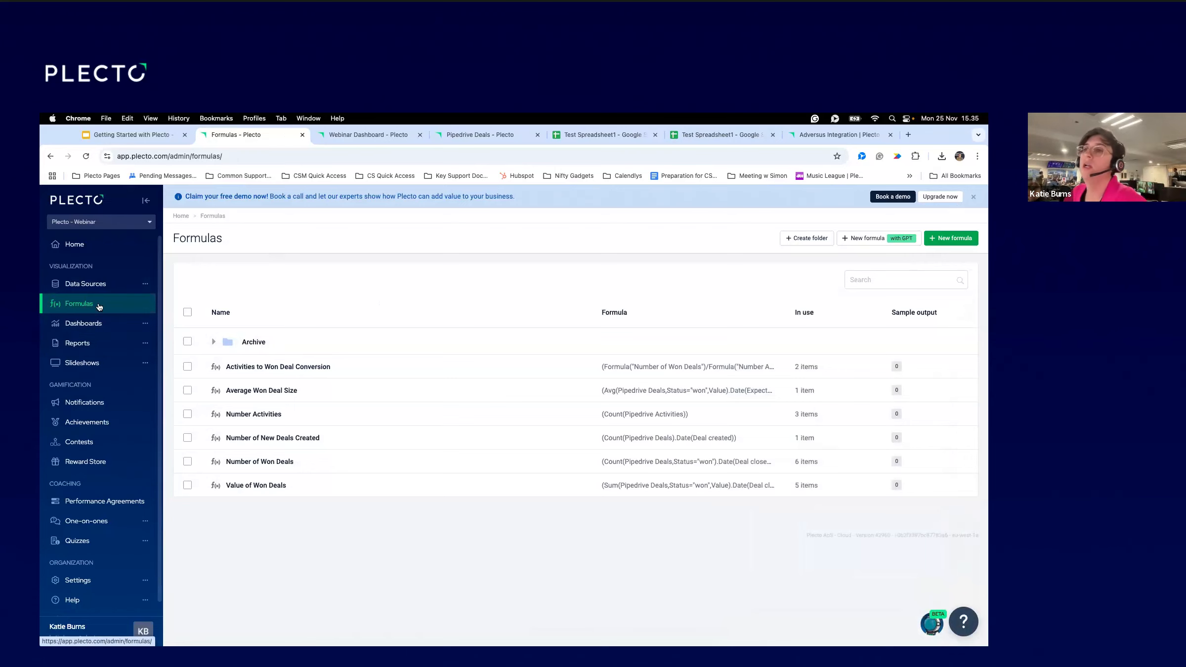
pyautogui.click(98, 322)
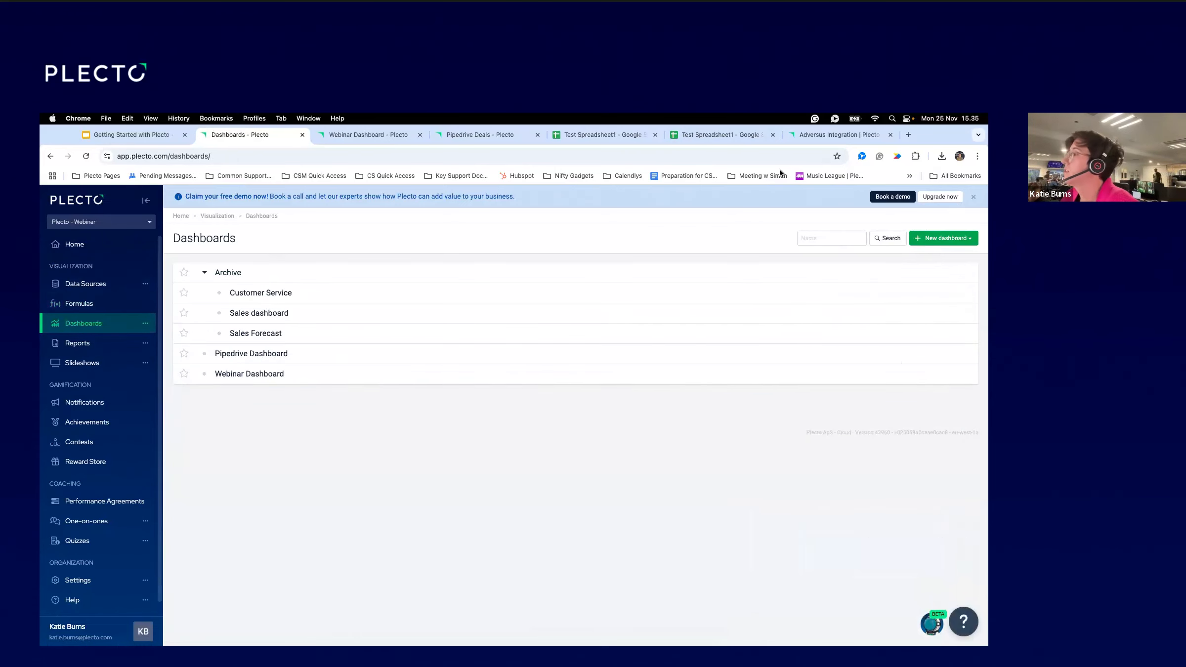
# Open the Webinar Dashboard and turn on editing.
pyautogui.click(940, 246)
pyautogui.click(235, 382)
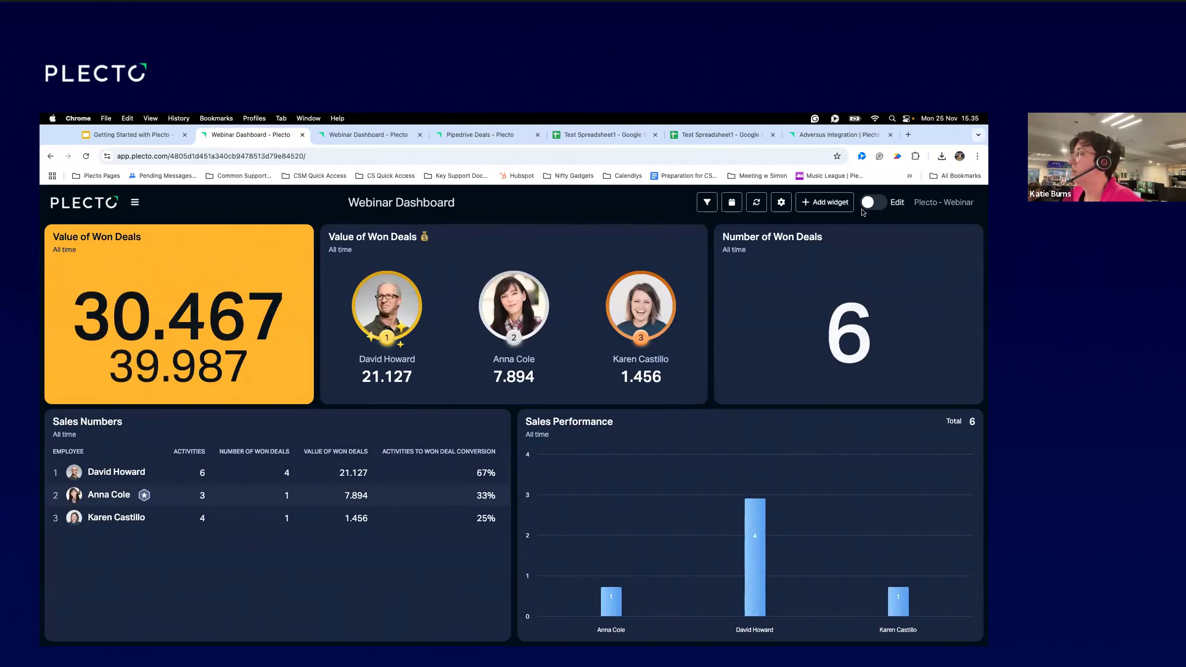
pyautogui.click(871, 203)
# Shorten the Sales Numbers table and place a resized Number of Won Deals box above it.
pyautogui.moveTo(842, 224); pyautogui.dragTo(810, 276)
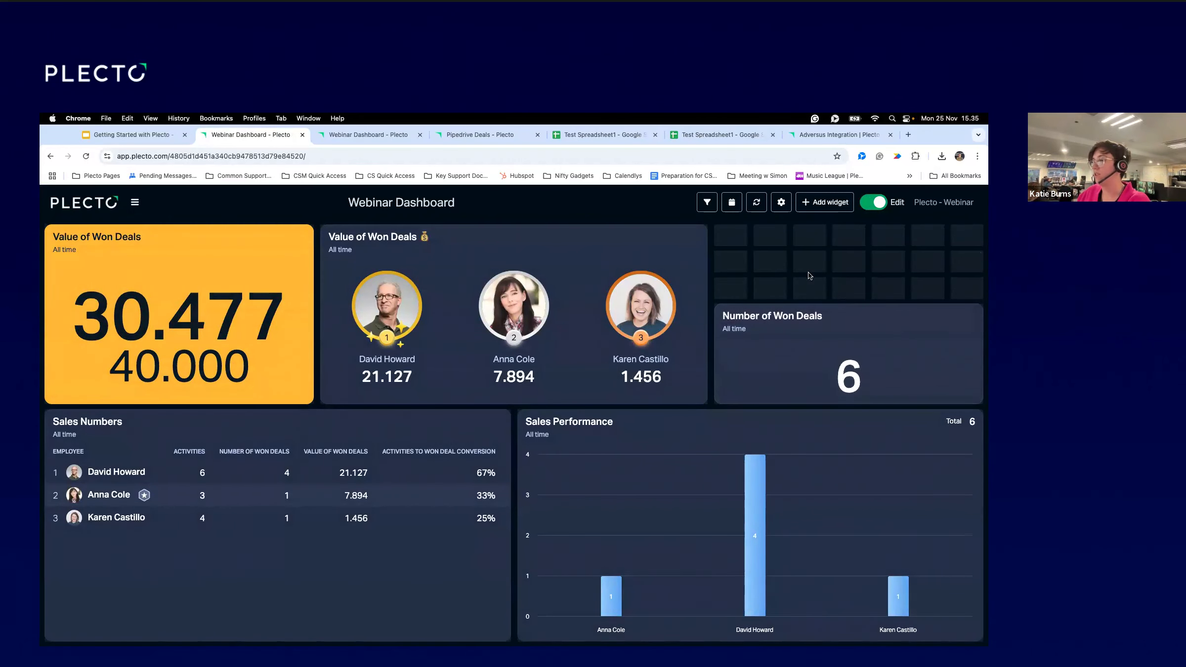
pyautogui.moveTo(199, 371)
pyautogui.moveTo(185, 409); pyautogui.dragTo(184, 497)
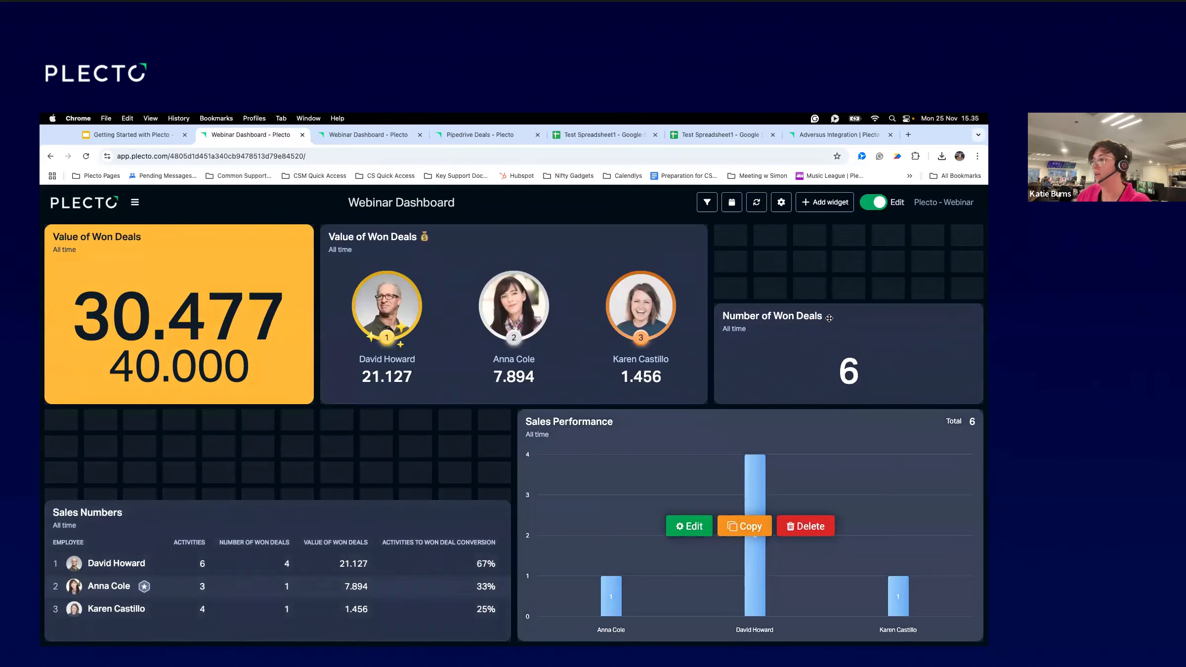
pyautogui.moveTo(379, 384); pyautogui.dragTo(509, 438)
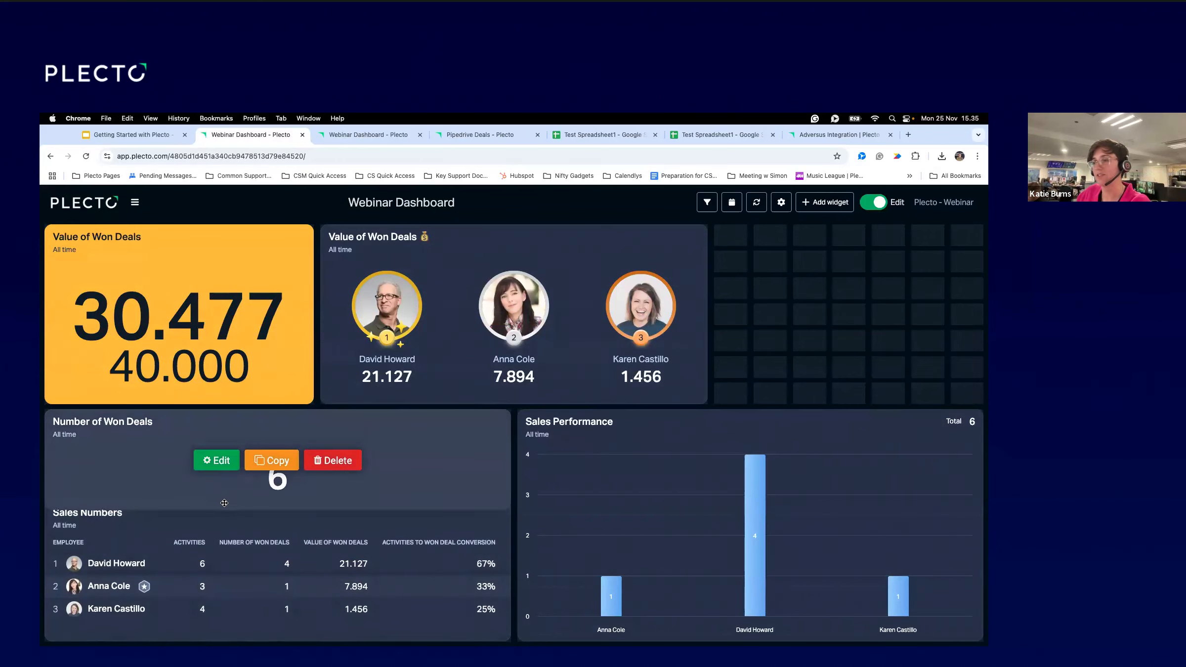
pyautogui.moveTo(225, 505)
pyautogui.mouseDown()
pyautogui.moveTo(226, 489)
pyautogui.moveTo(226, 500)
pyautogui.mouseUp()
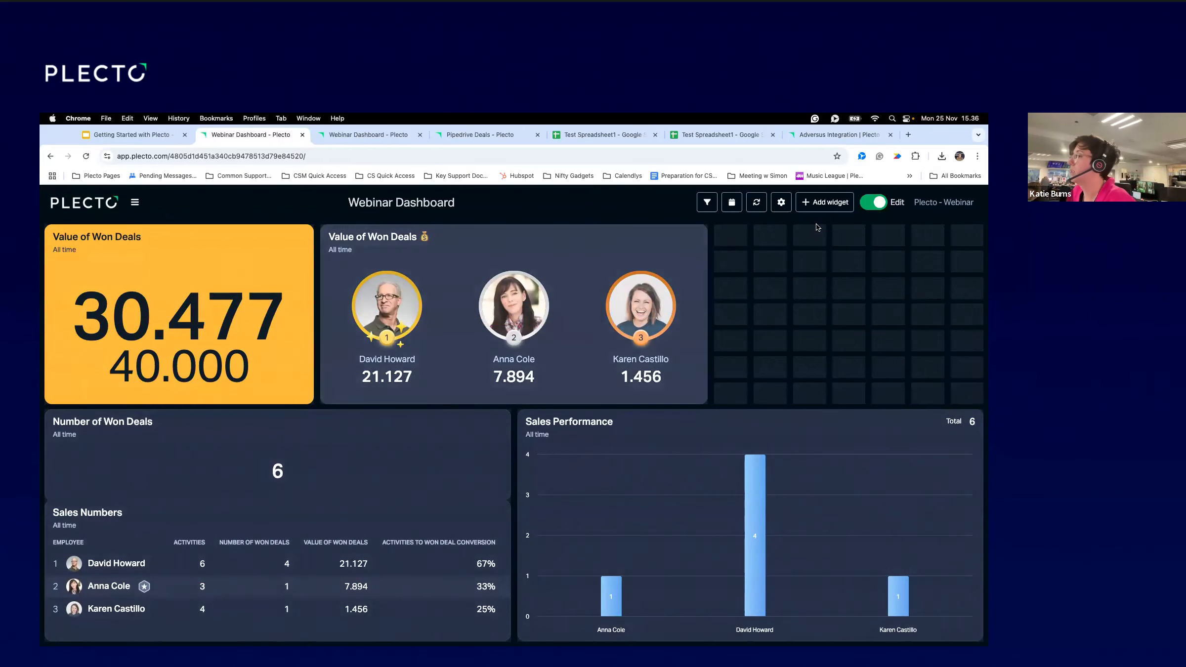
pyautogui.click(824, 202)
# Copy the Value of Won Deals box into the empty right area, discarding a blank number box.
pyautogui.click(365, 275)
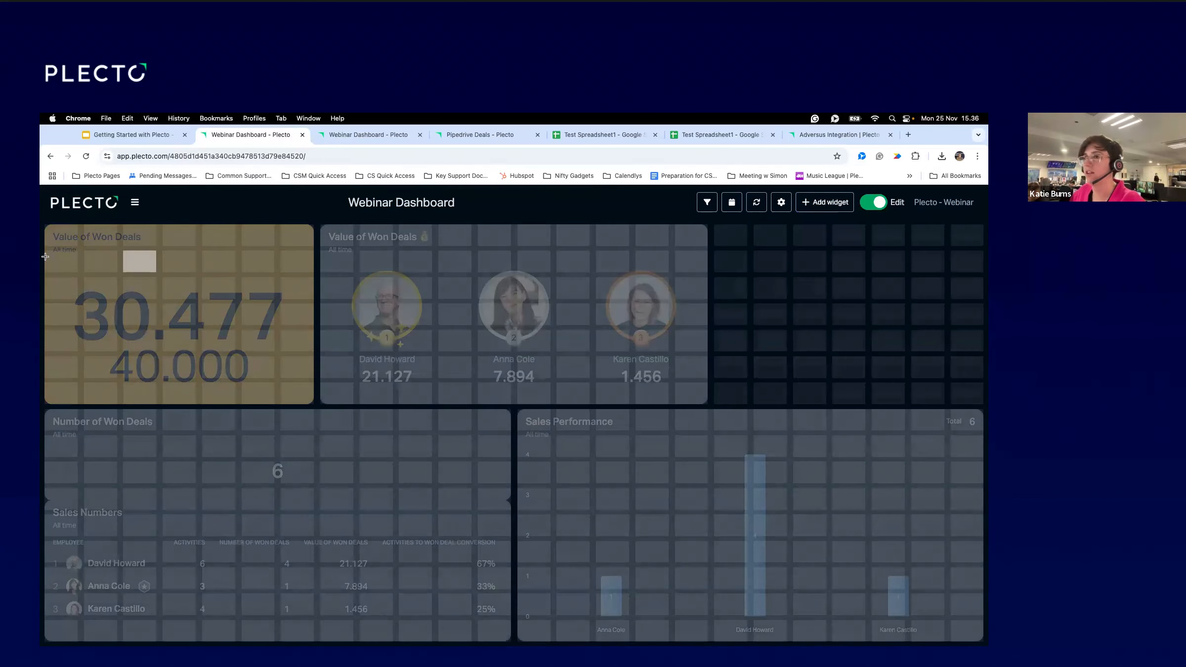
pyautogui.moveTo(731, 237); pyautogui.dragTo(967, 389)
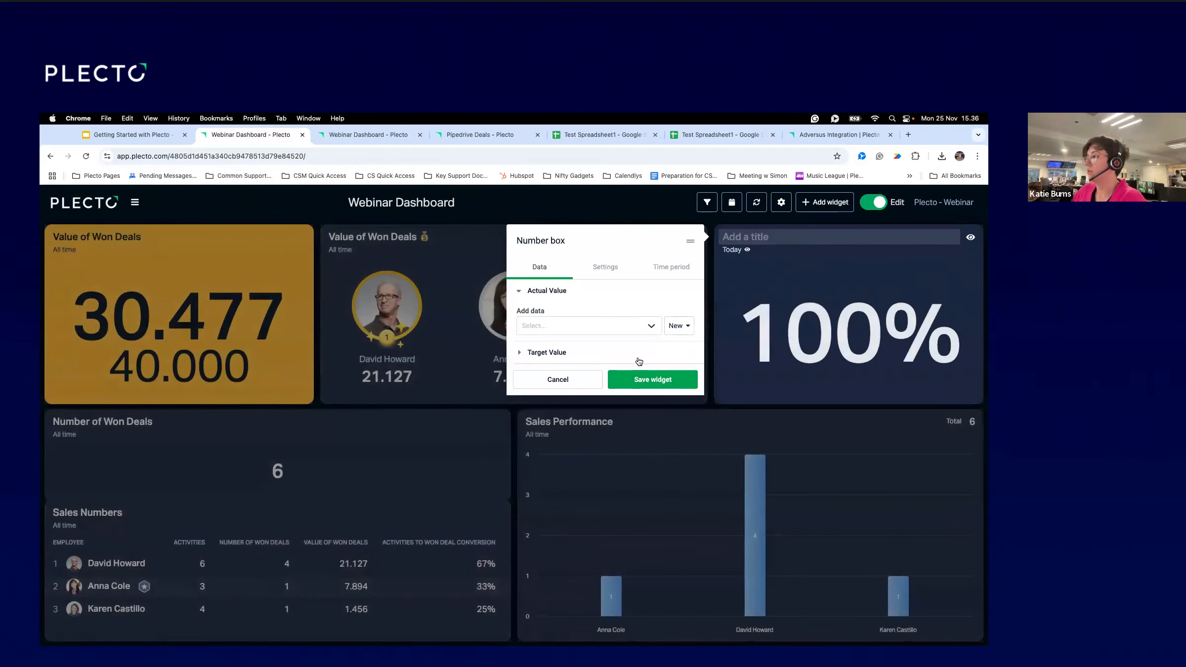
pyautogui.click(579, 380)
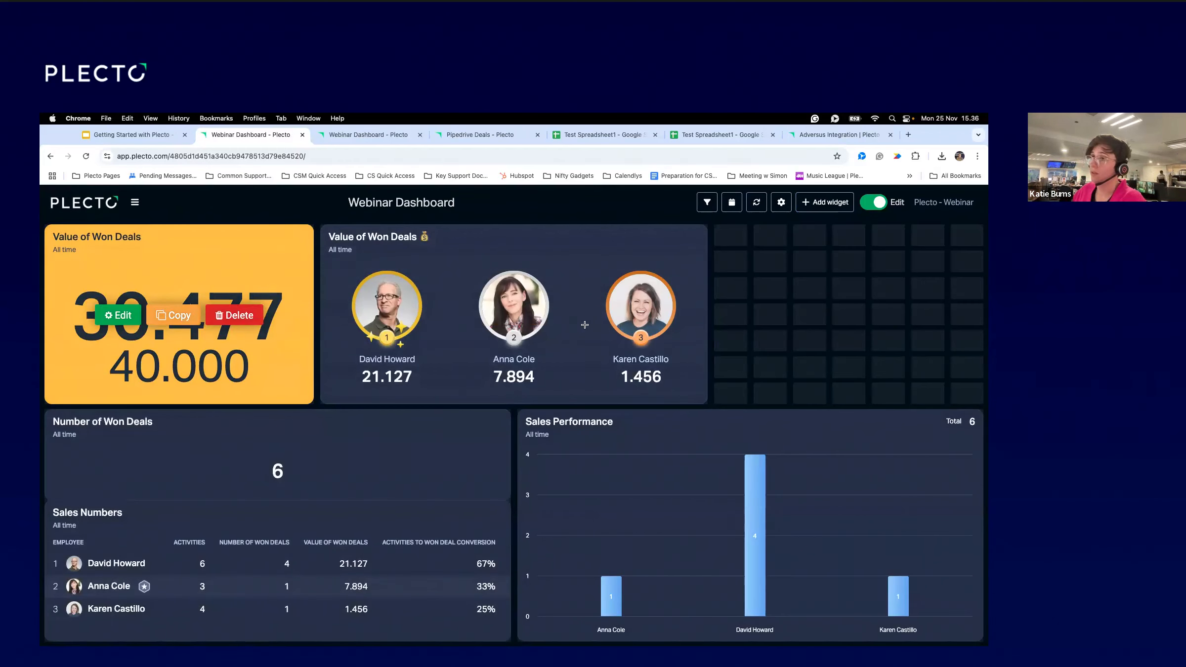
pyautogui.click(173, 315)
pyautogui.moveTo(731, 237); pyautogui.dragTo(957, 394)
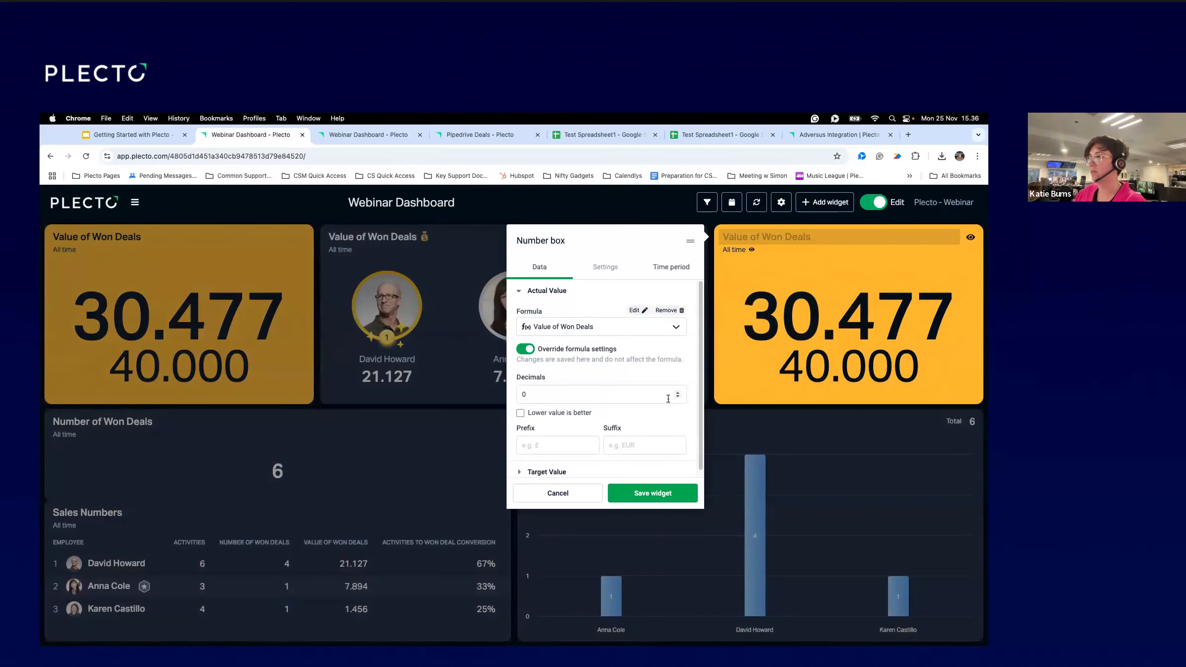
pyautogui.scroll(-1, 645, 420)
# Replace the copy's fixed 40000 target with a new formula, expanded to full size.
pyautogui.click(564, 467)
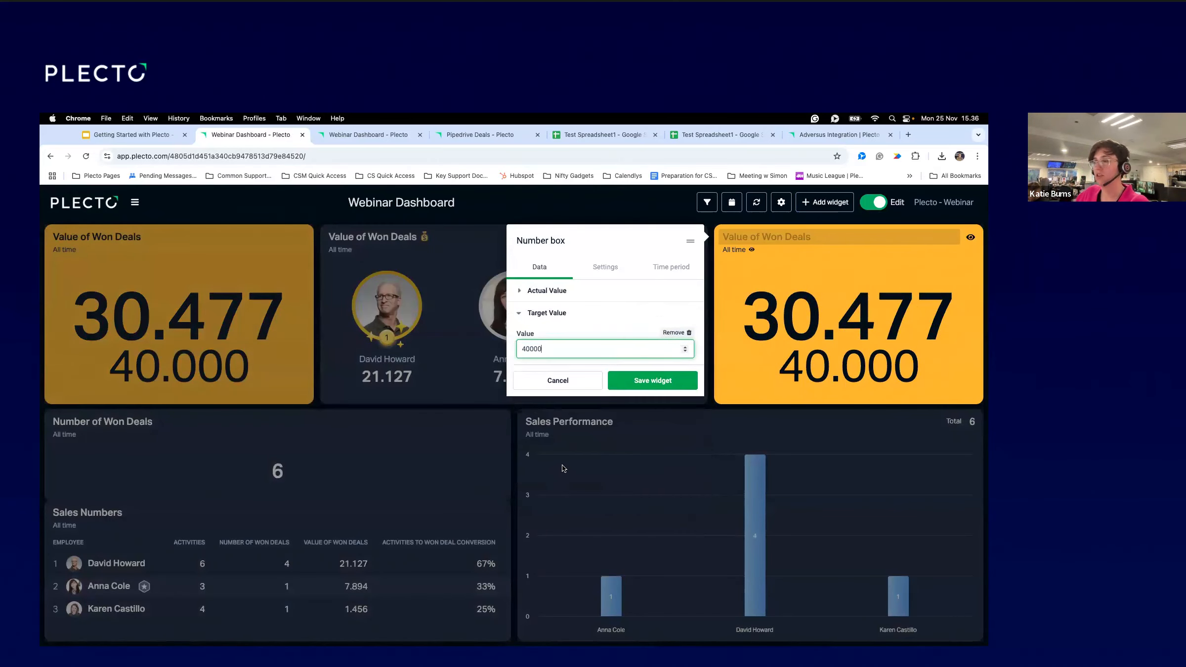
pyautogui.moveTo(548, 349); pyautogui.dragTo(495, 347)
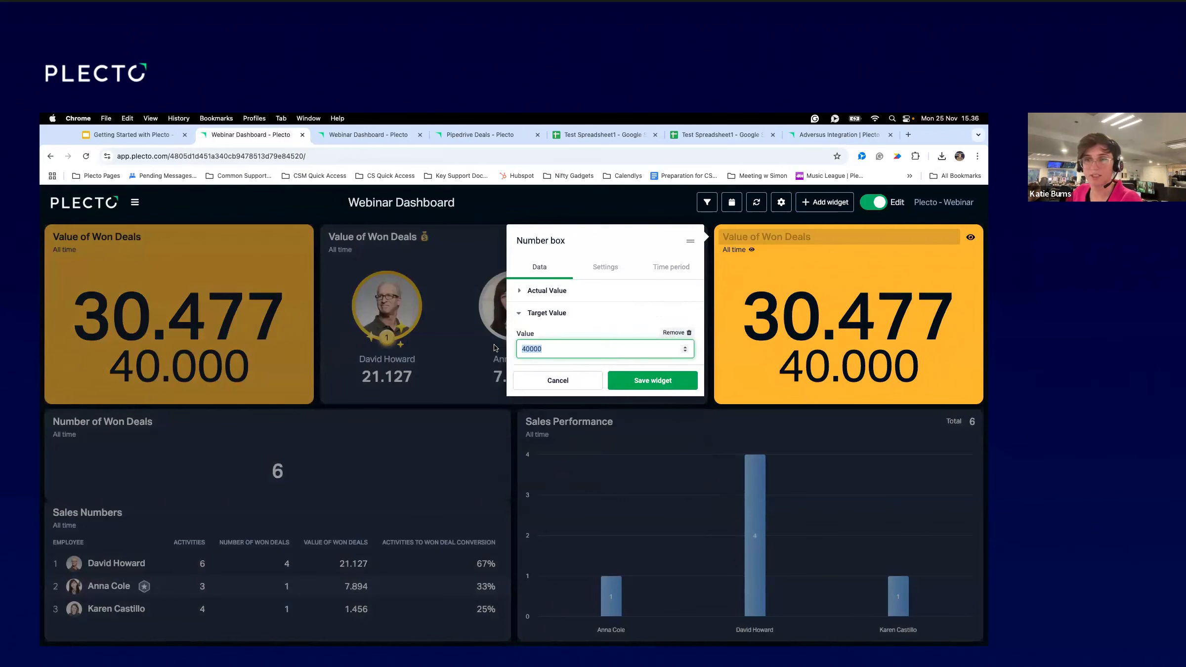
pyautogui.click(674, 332)
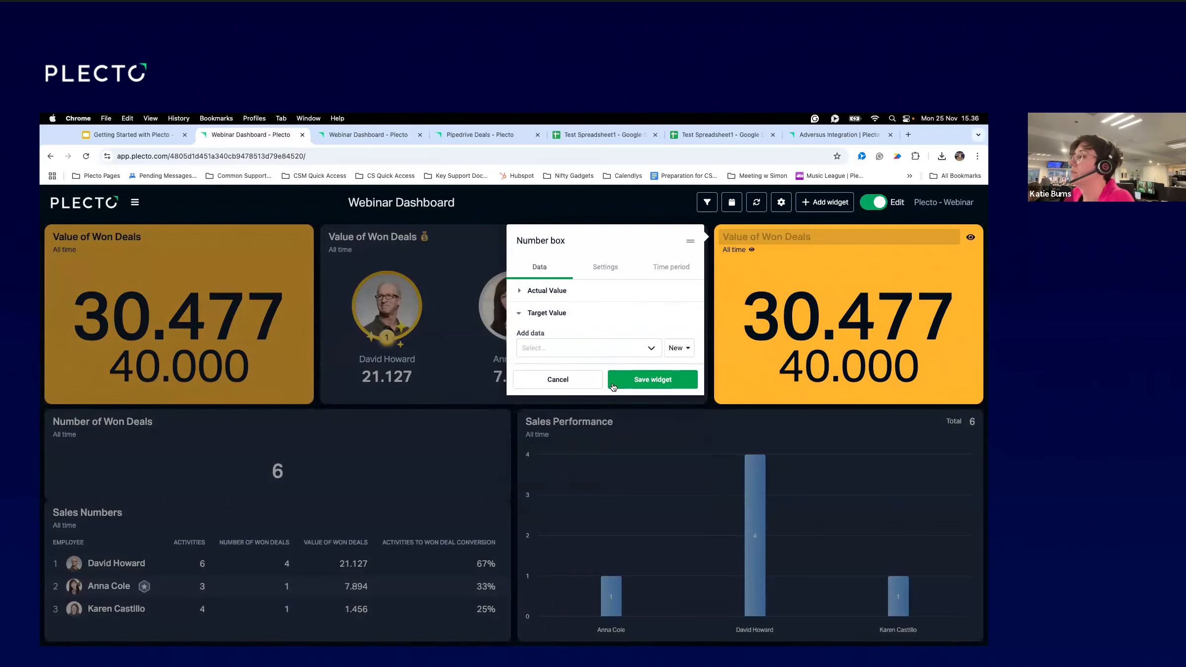
pyautogui.click(678, 347)
pyautogui.click(658, 371)
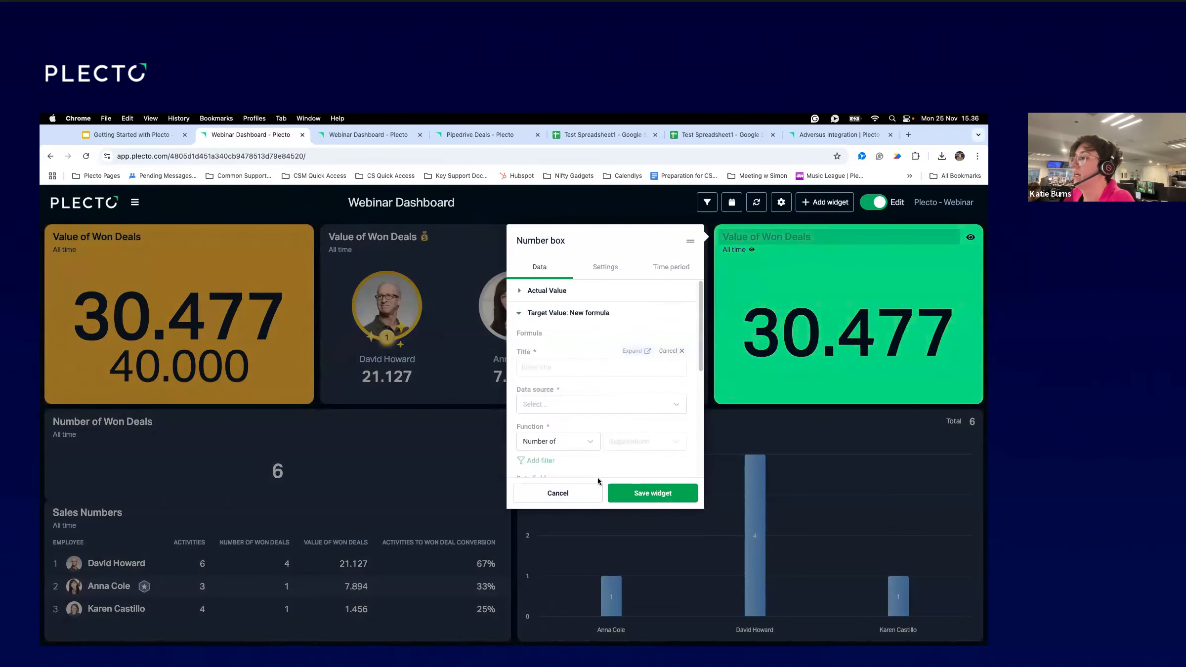
pyautogui.moveTo(611, 247); pyautogui.dragTo(507, 167)
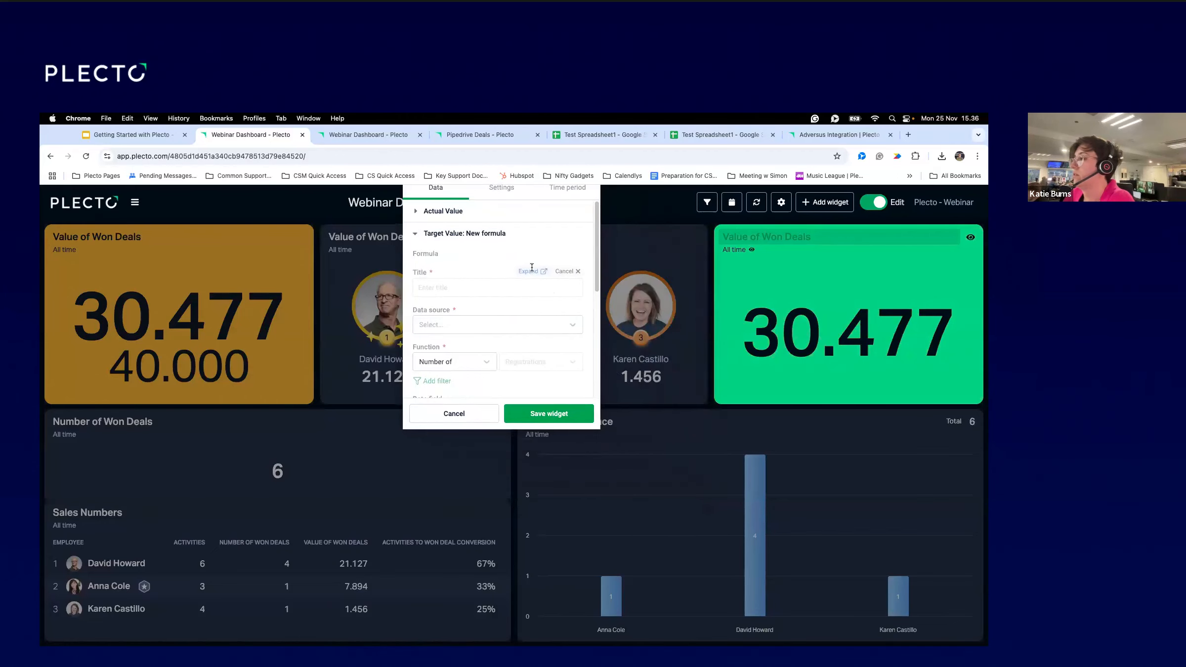
pyautogui.click(528, 271)
# Name the formula MTD and divide a static 40,000 by the widget period's work days.
pyautogui.click(190, 235)
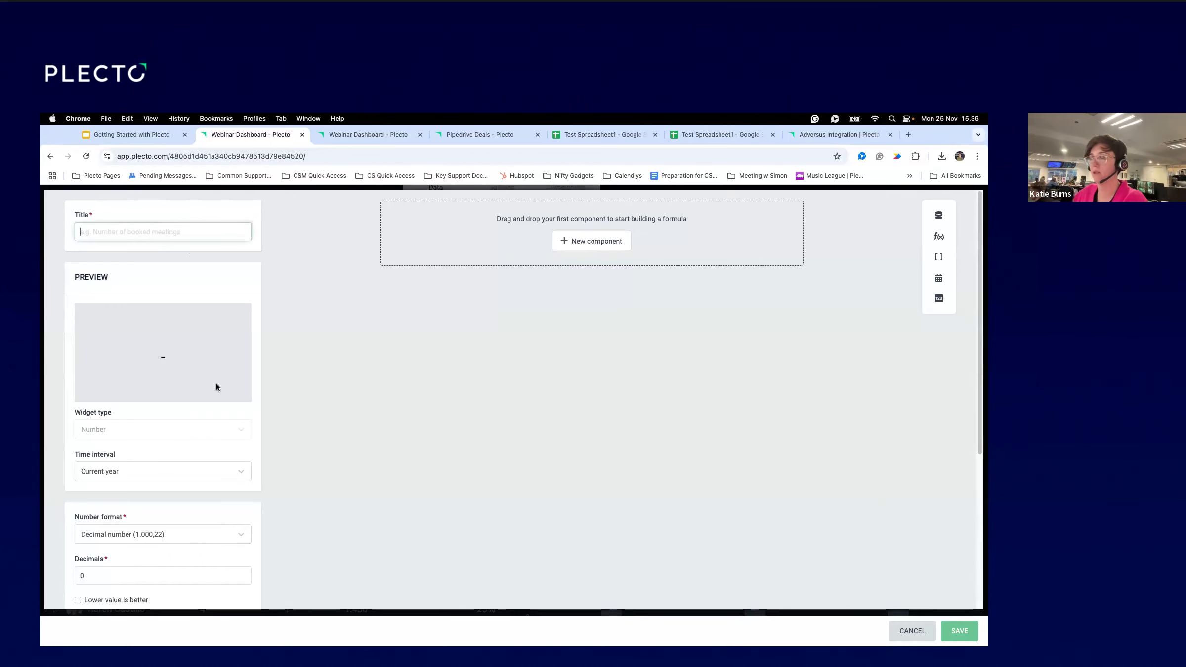
pyautogui.write('MTD Target')
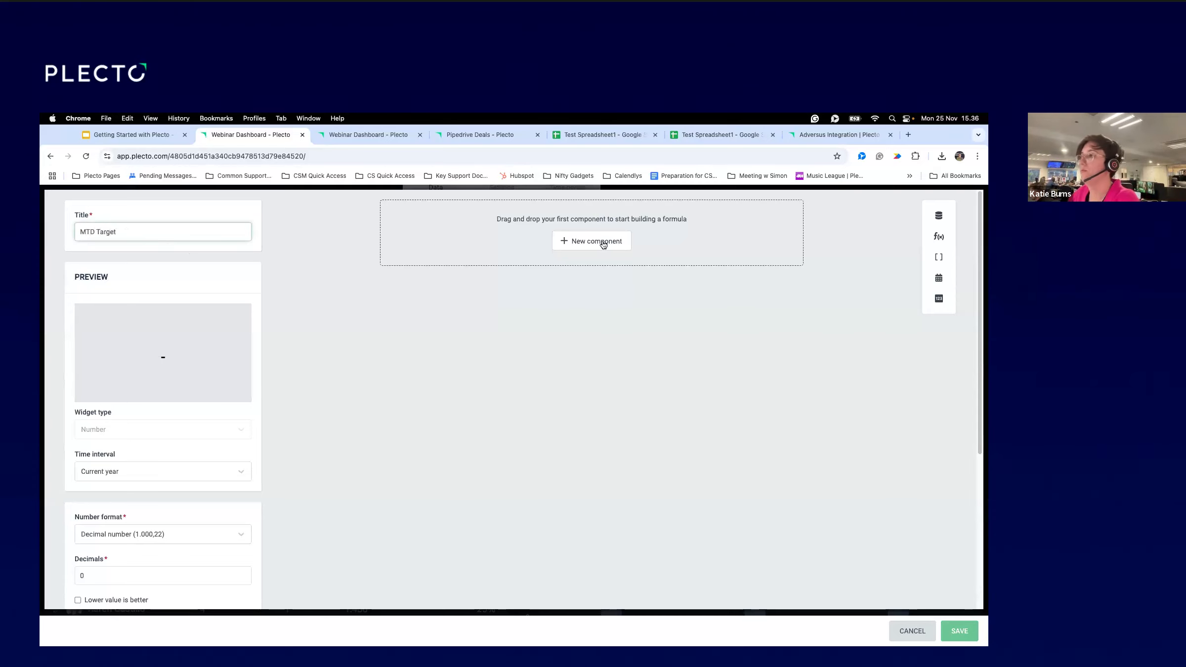
pyautogui.click(604, 245)
pyautogui.click(722, 366)
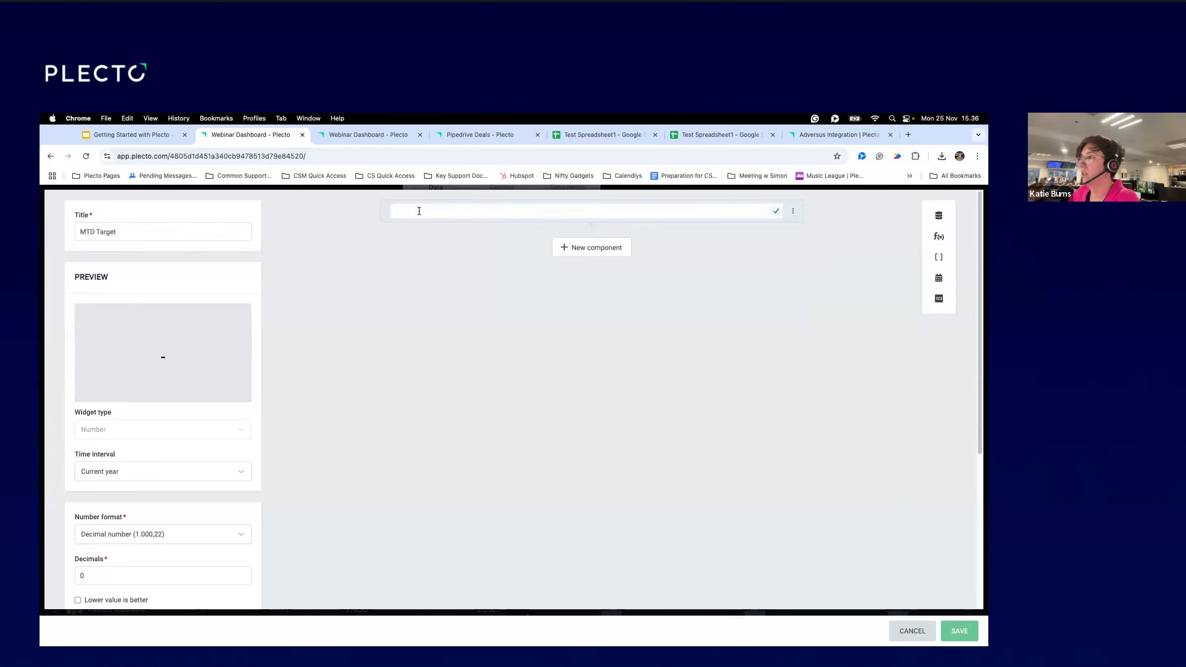
pyautogui.write('40,000')
pyautogui.click(523, 357)
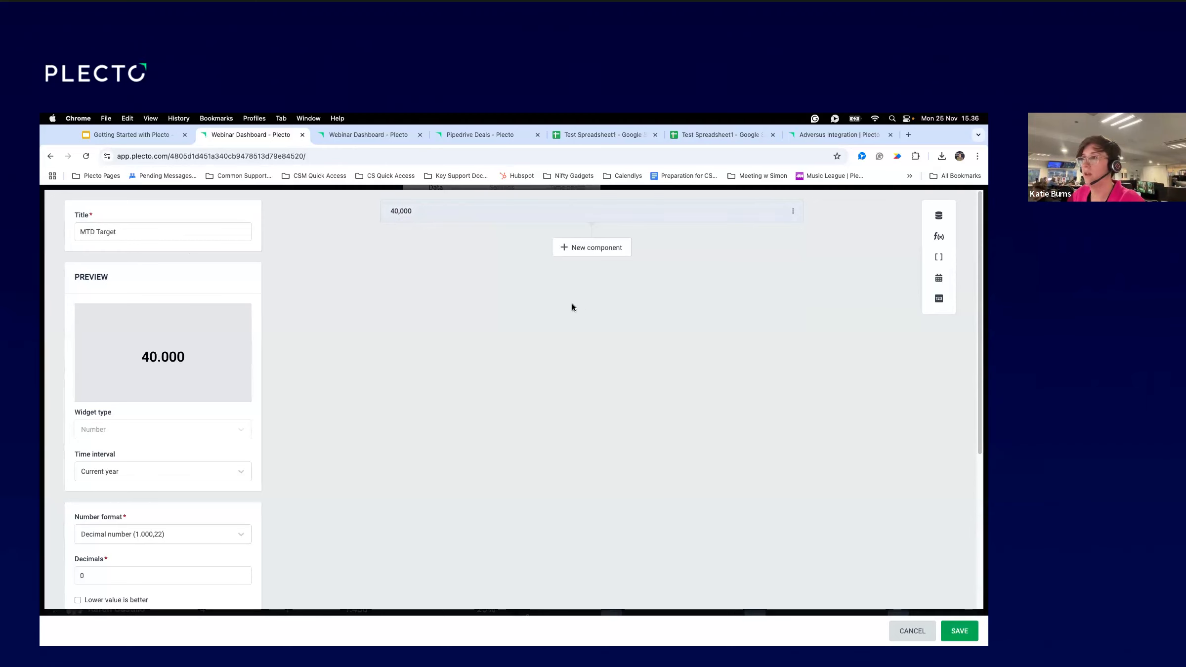
pyautogui.click(572, 252)
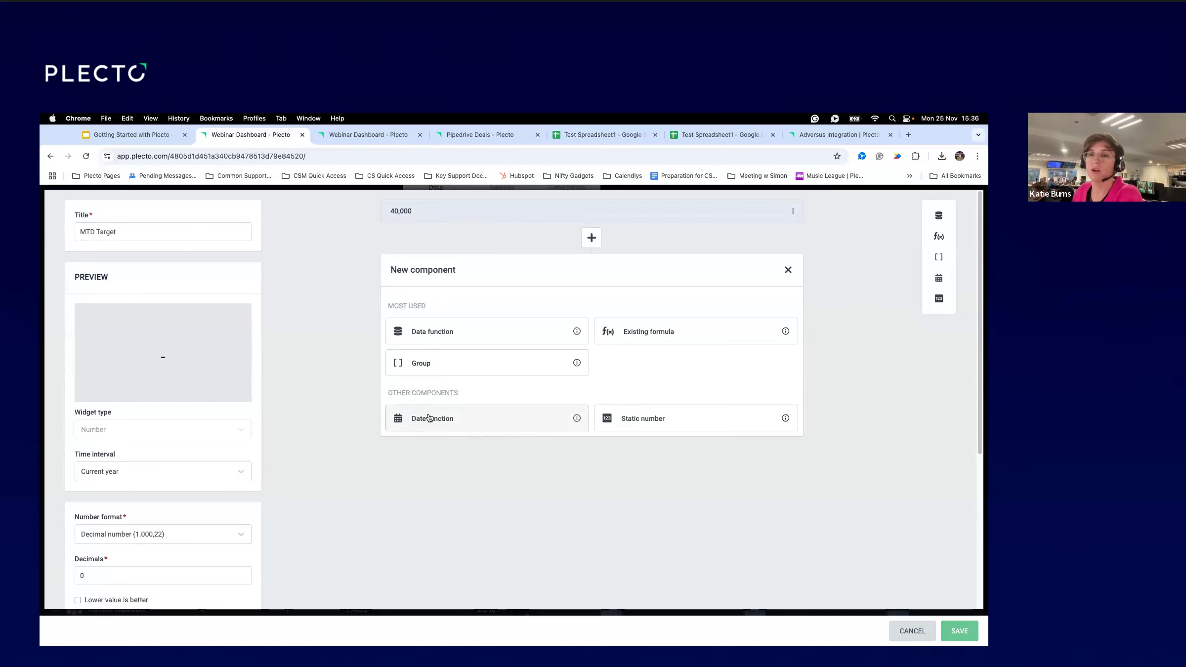
pyautogui.click(500, 416)
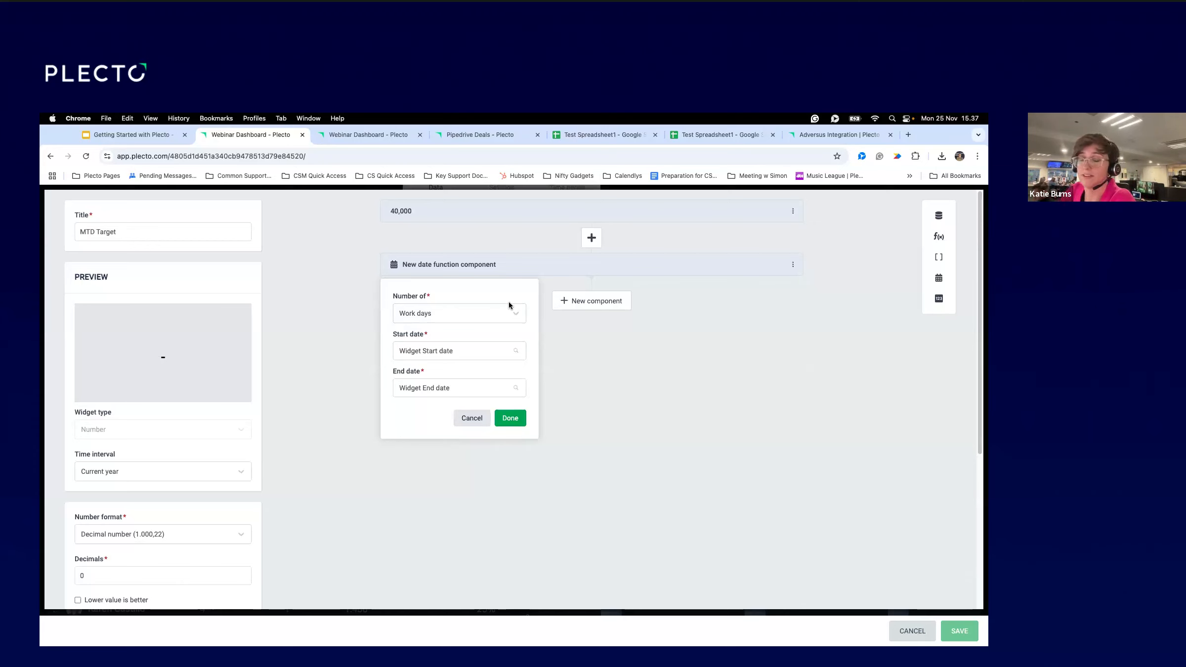
pyautogui.click(519, 422)
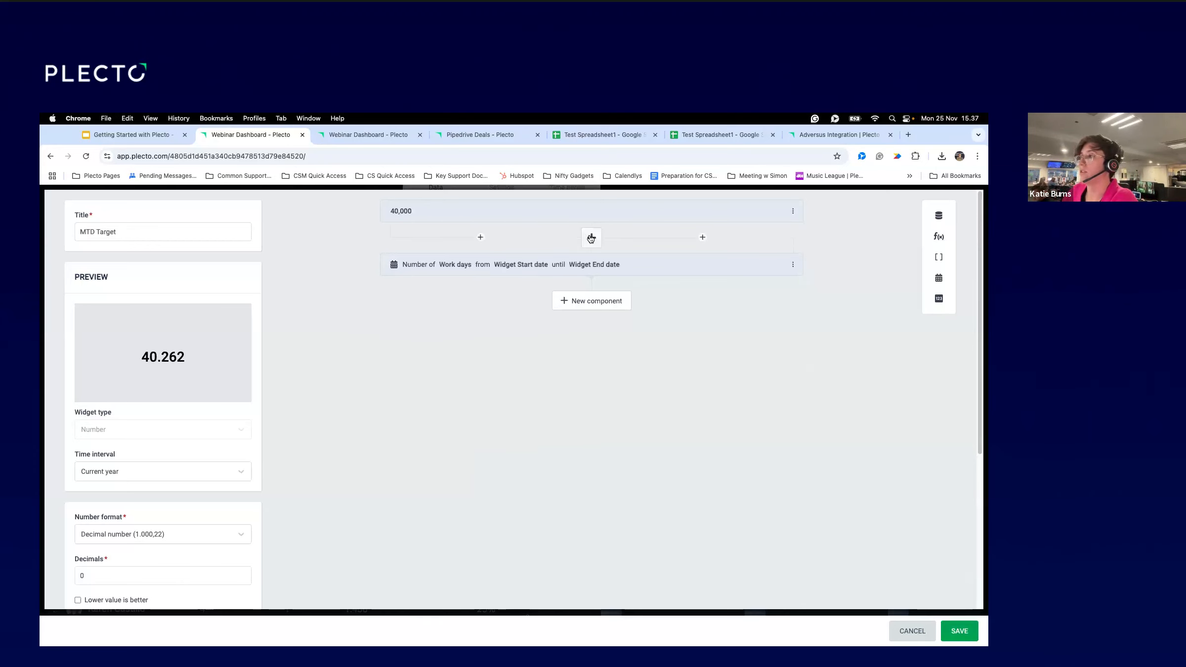
pyautogui.click(591, 238)
pyautogui.click(622, 277)
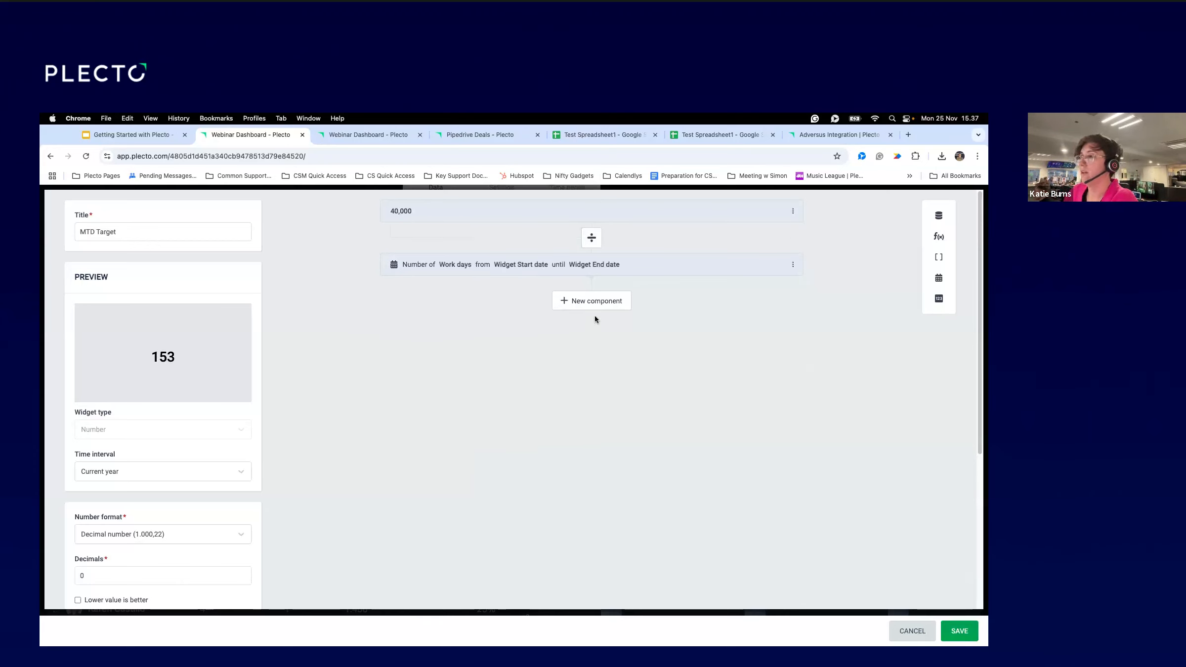
# Multiply by work days from period start until Today and save the MTD formula.
pyautogui.click(593, 302)
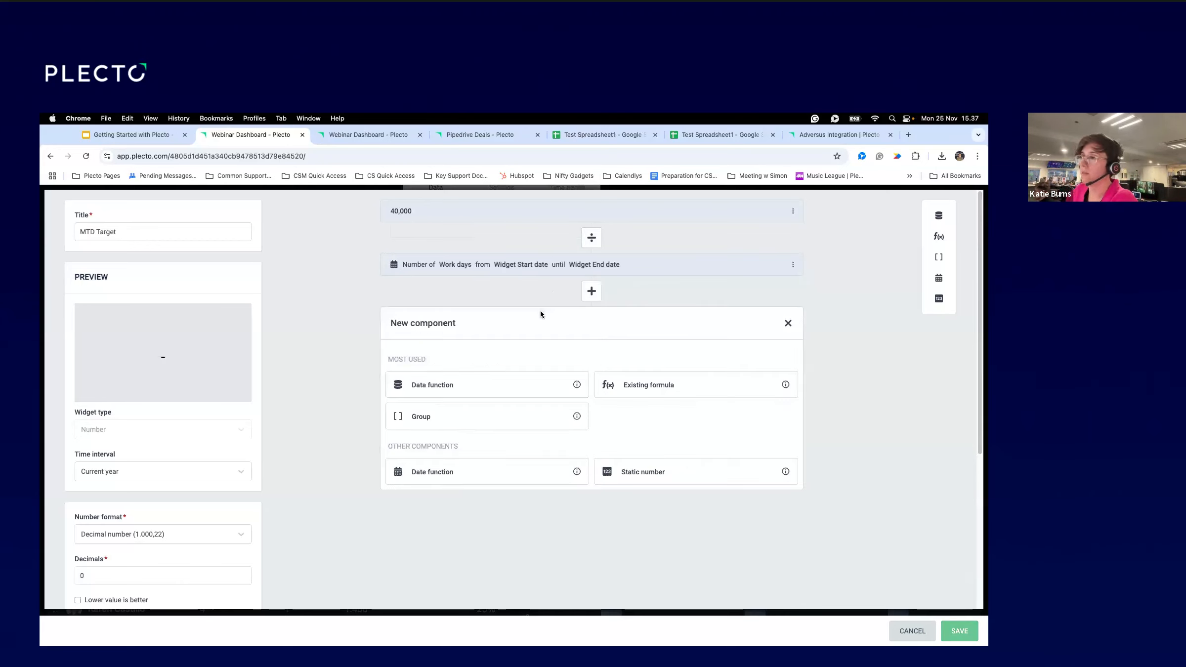
pyautogui.click(451, 472)
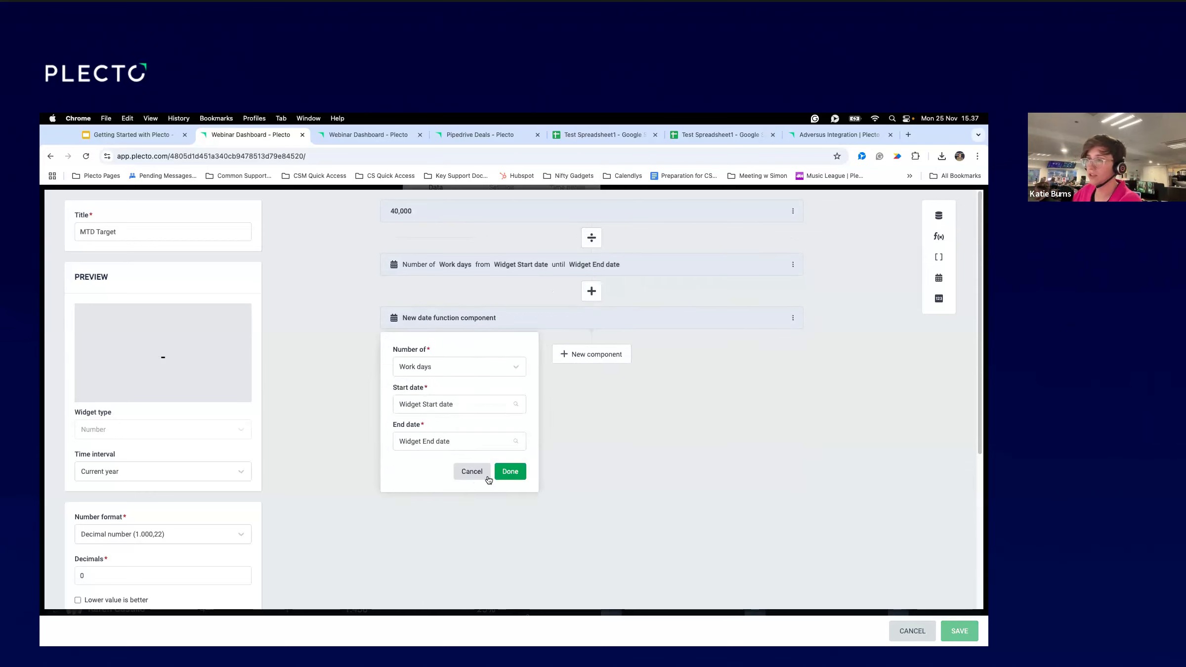
pyautogui.click(439, 441)
pyautogui.click(423, 454)
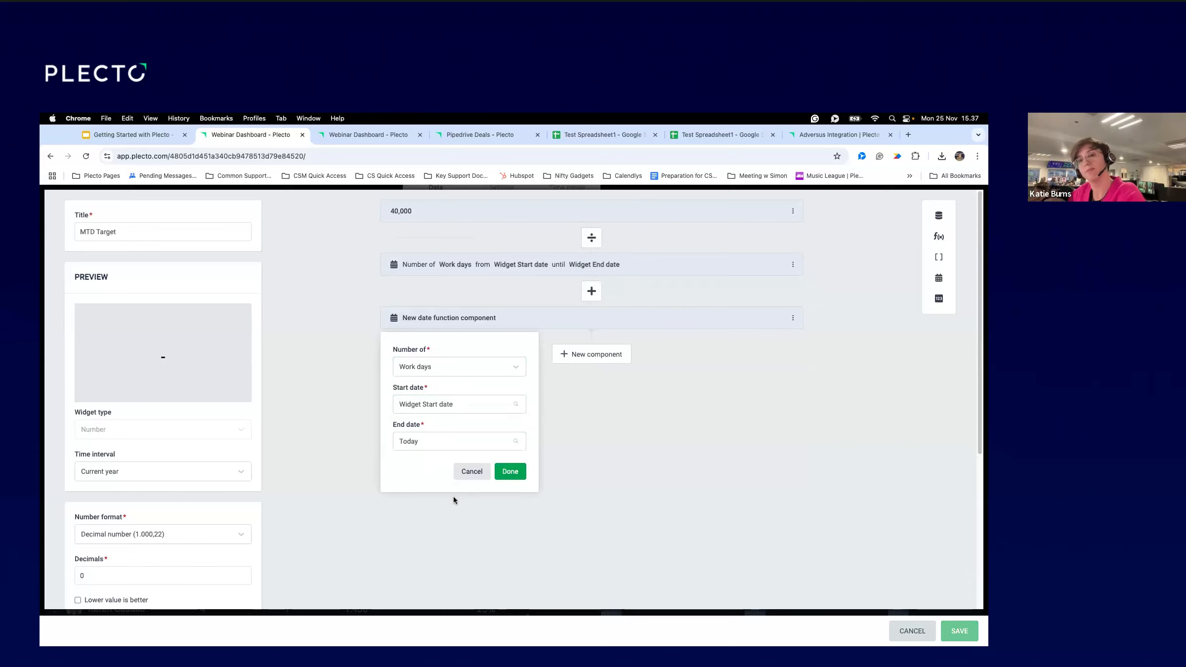
pyautogui.click(510, 471)
pyautogui.click(595, 293)
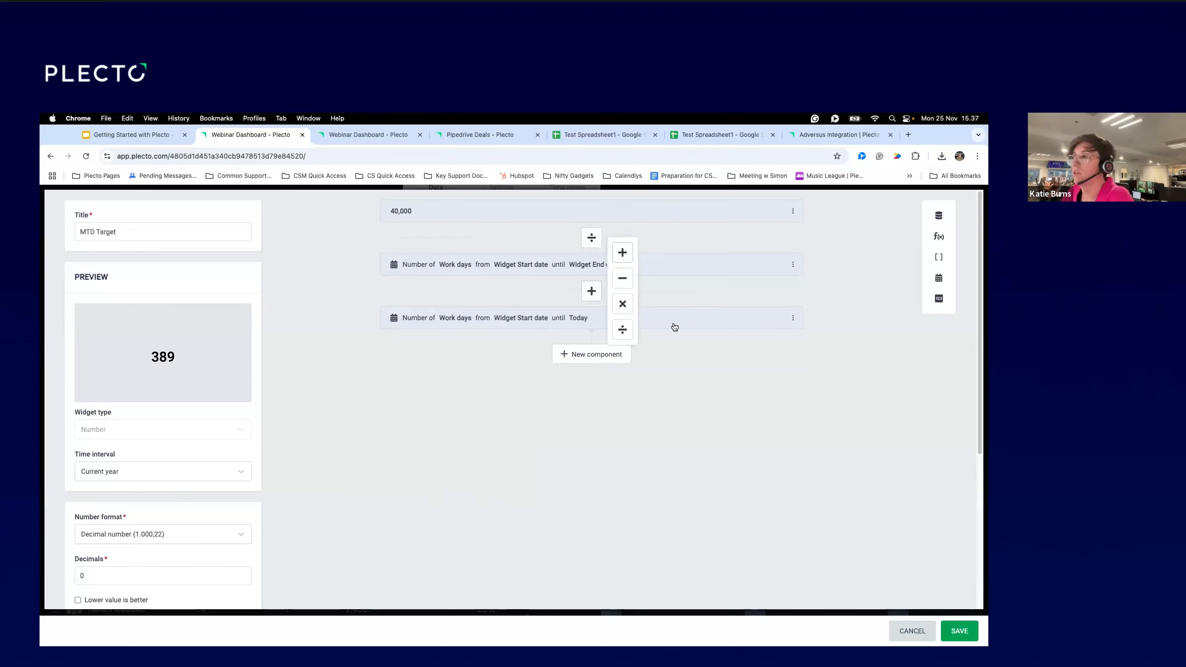
pyautogui.click(624, 303)
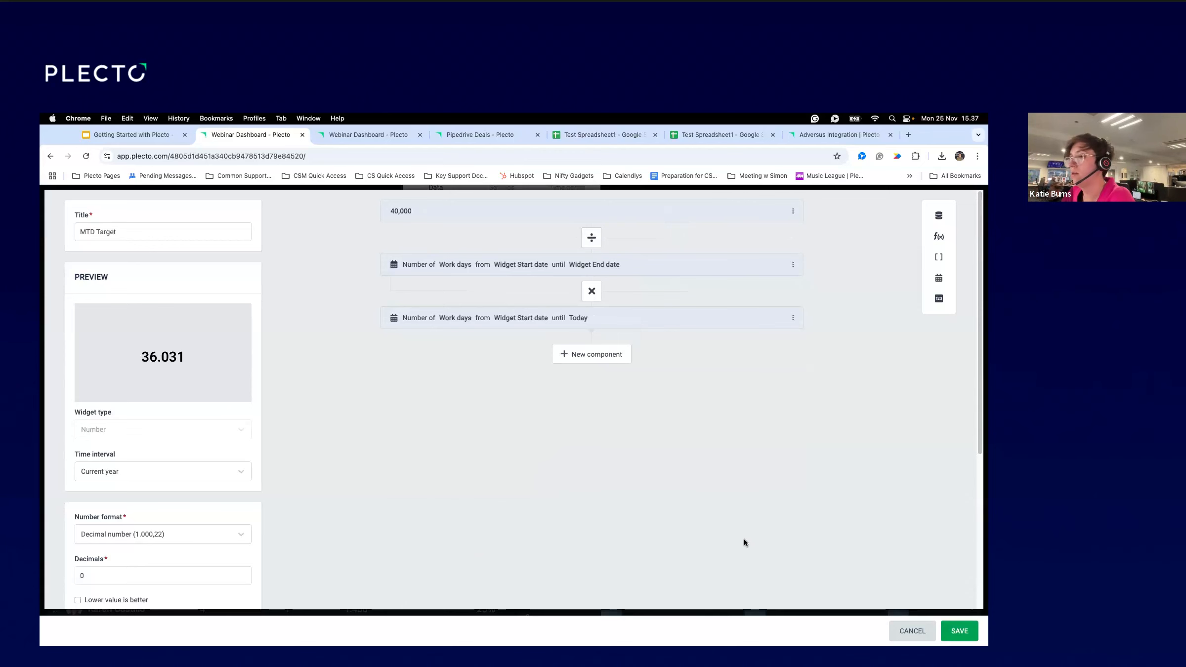
pyautogui.scroll(-1, 744, 538)
pyautogui.click(960, 632)
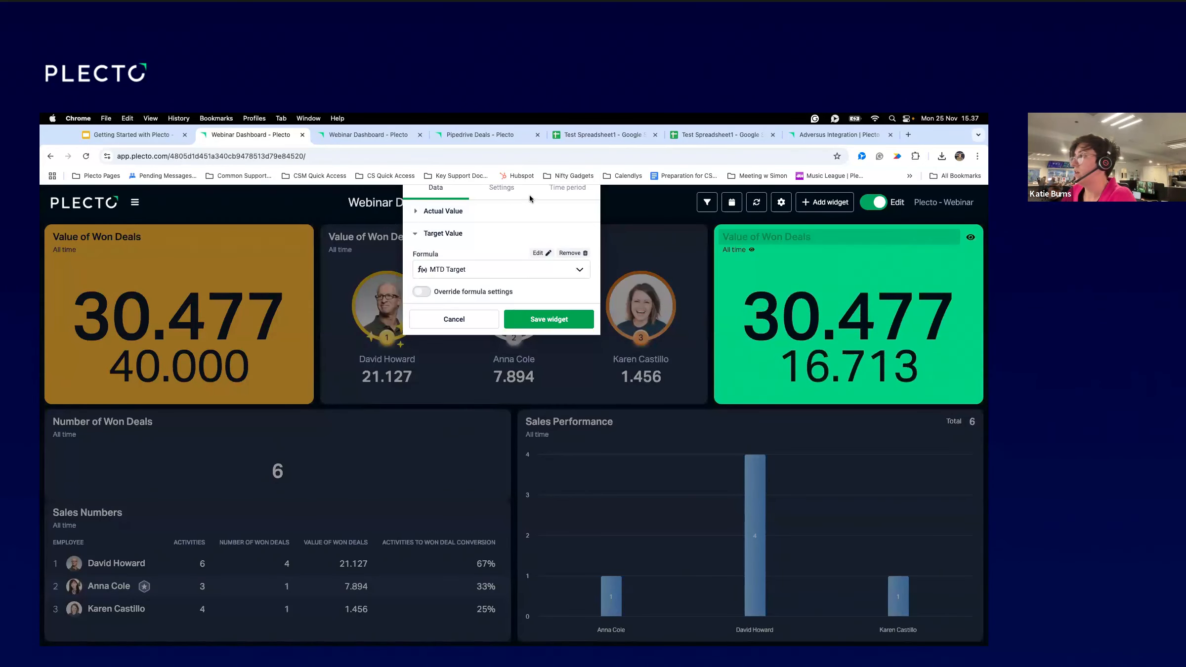
pyautogui.click(549, 190)
# Give the copied box a Fixed period of 1–31 July 2024, save it, and reopen its settings.
pyautogui.click(491, 229)
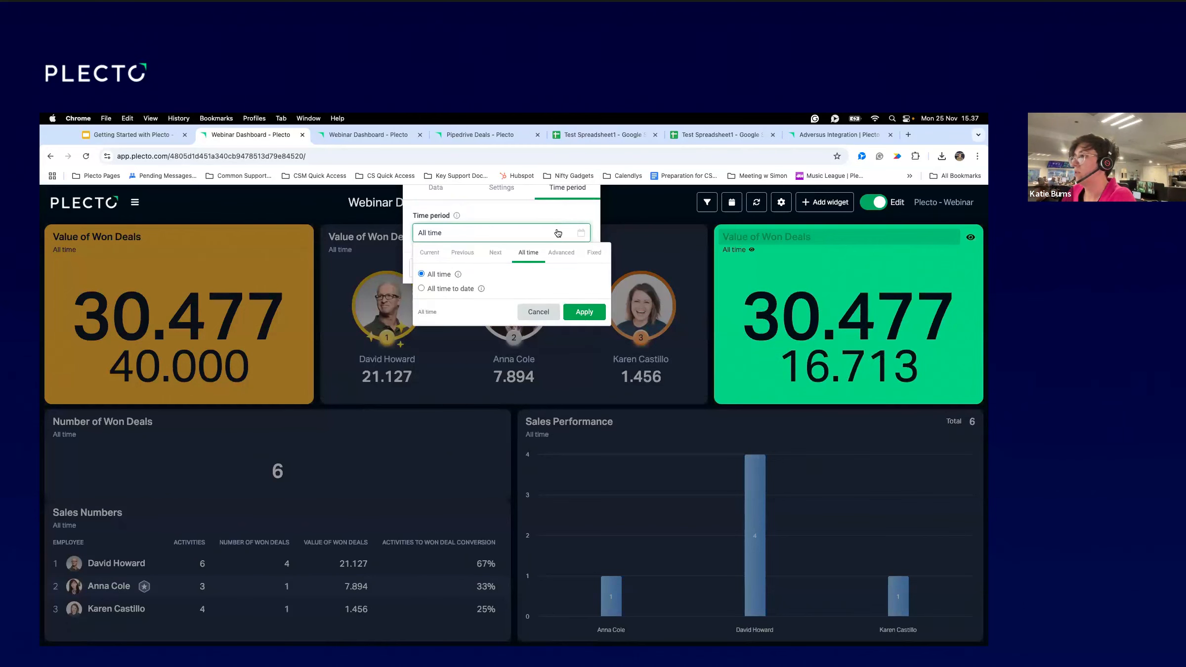
pyautogui.click(590, 253)
pyautogui.click(427, 297)
pyautogui.click(427, 297)
pyautogui.click(427, 297)
pyautogui.click(427, 297)
pyautogui.click(427, 297)
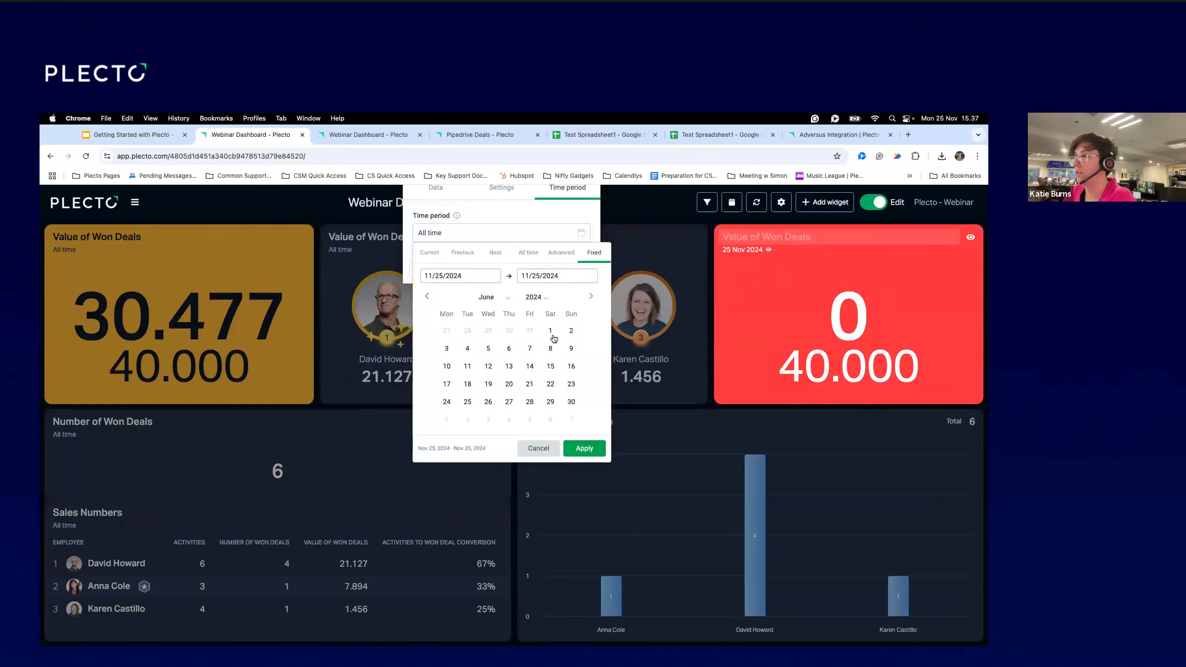
pyautogui.click(591, 296)
pyautogui.click(446, 331)
pyautogui.click(489, 403)
pyautogui.click(587, 448)
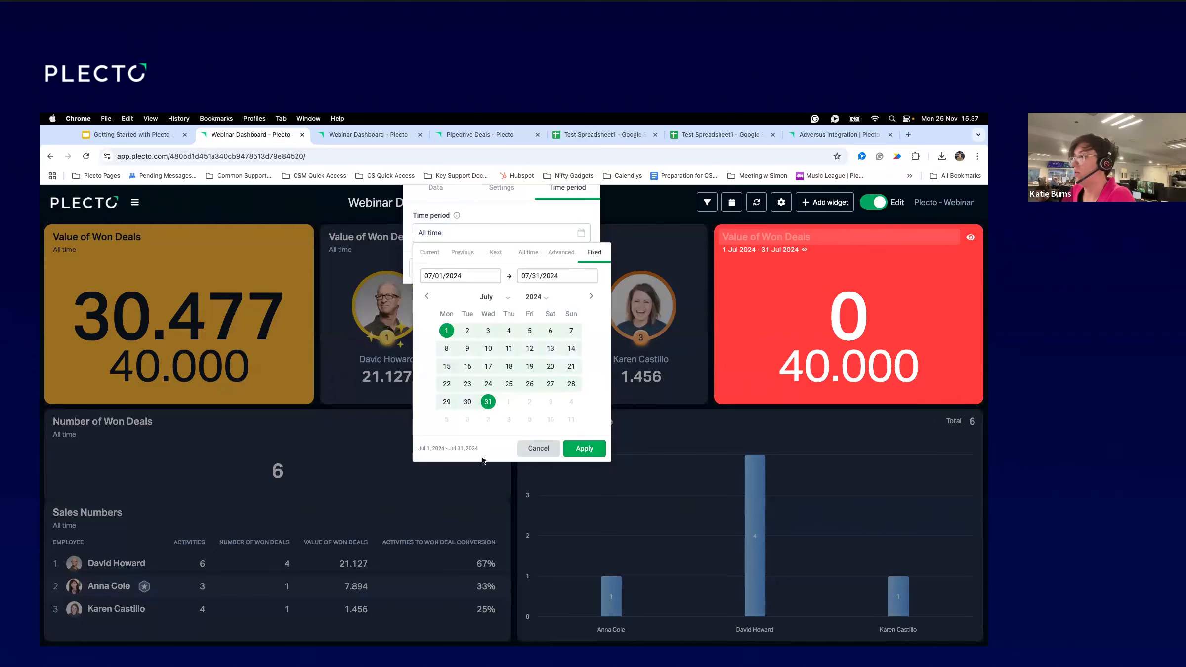
pyautogui.click(535, 266)
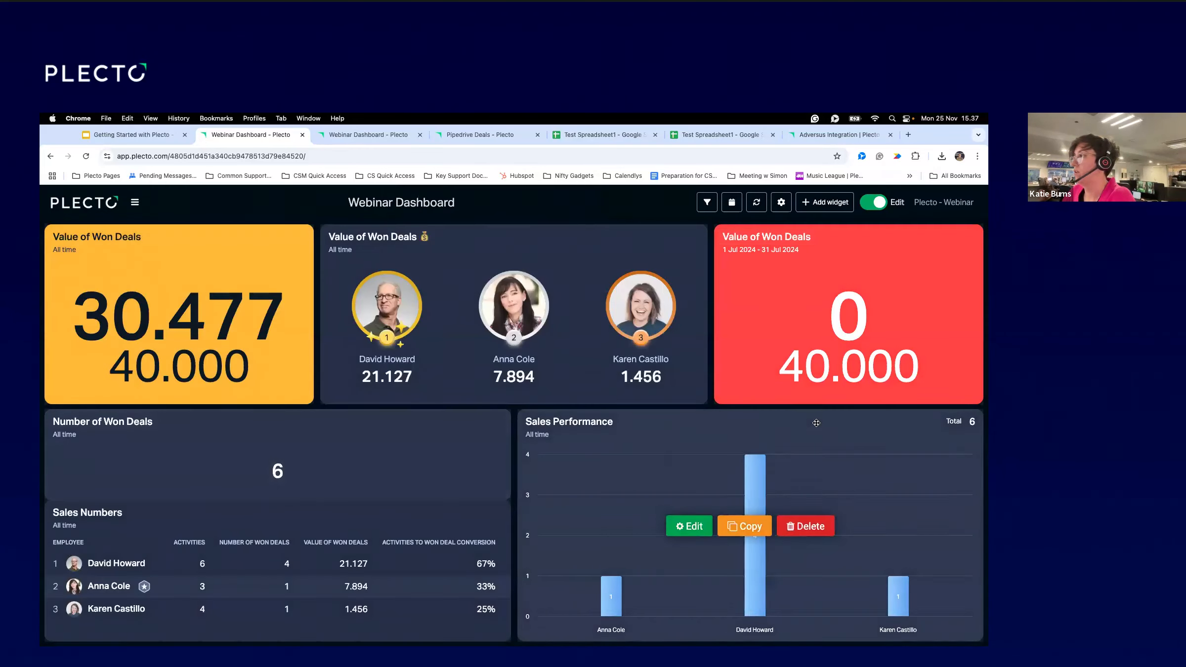
pyautogui.click(787, 315)
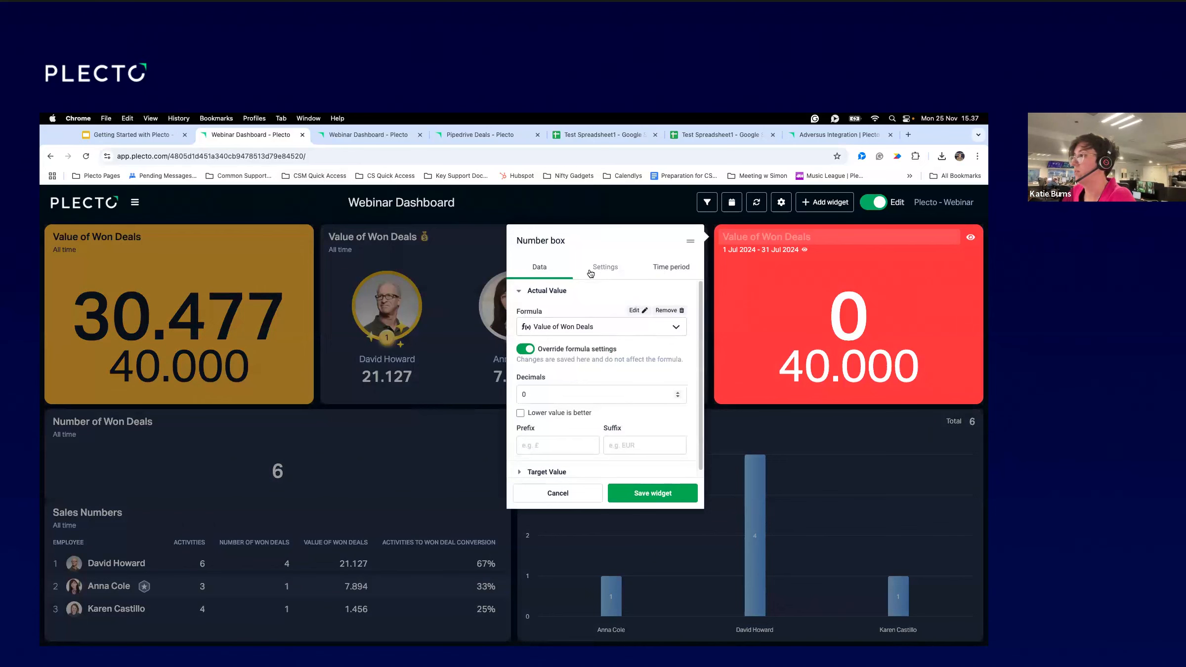
# Try a Fixed 1–30 June 2024 range in the time period settings, then discard it.
pyautogui.click(665, 267)
pyautogui.click(568, 314)
pyautogui.click(530, 377)
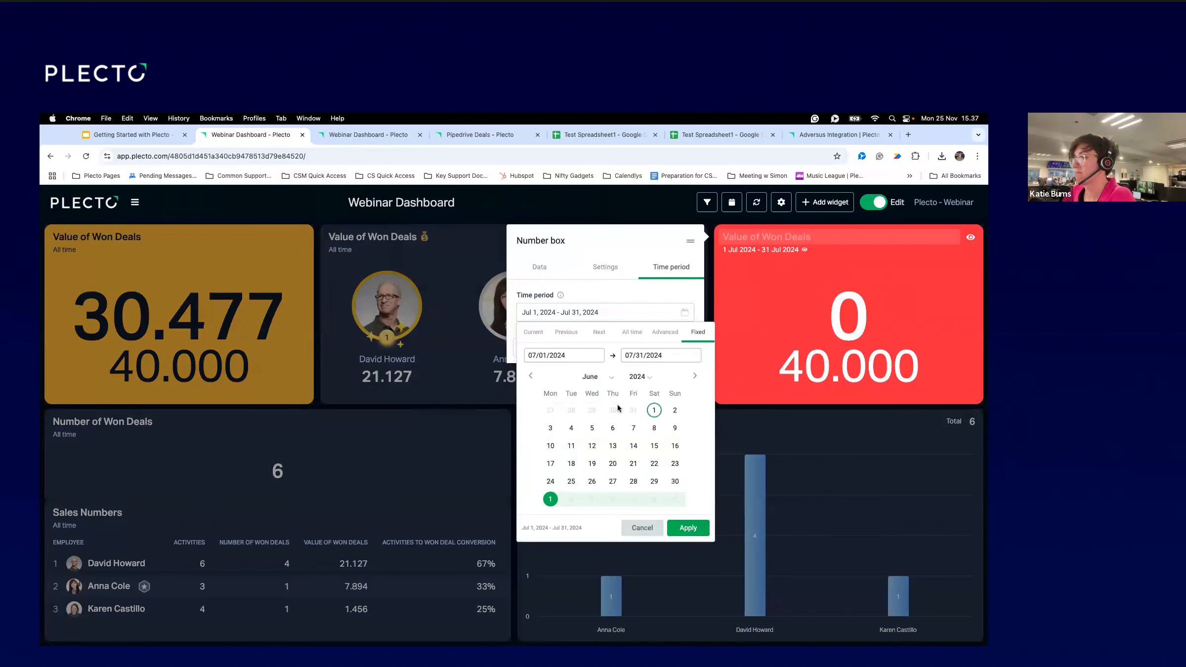
pyautogui.click(654, 410)
pyautogui.click(675, 481)
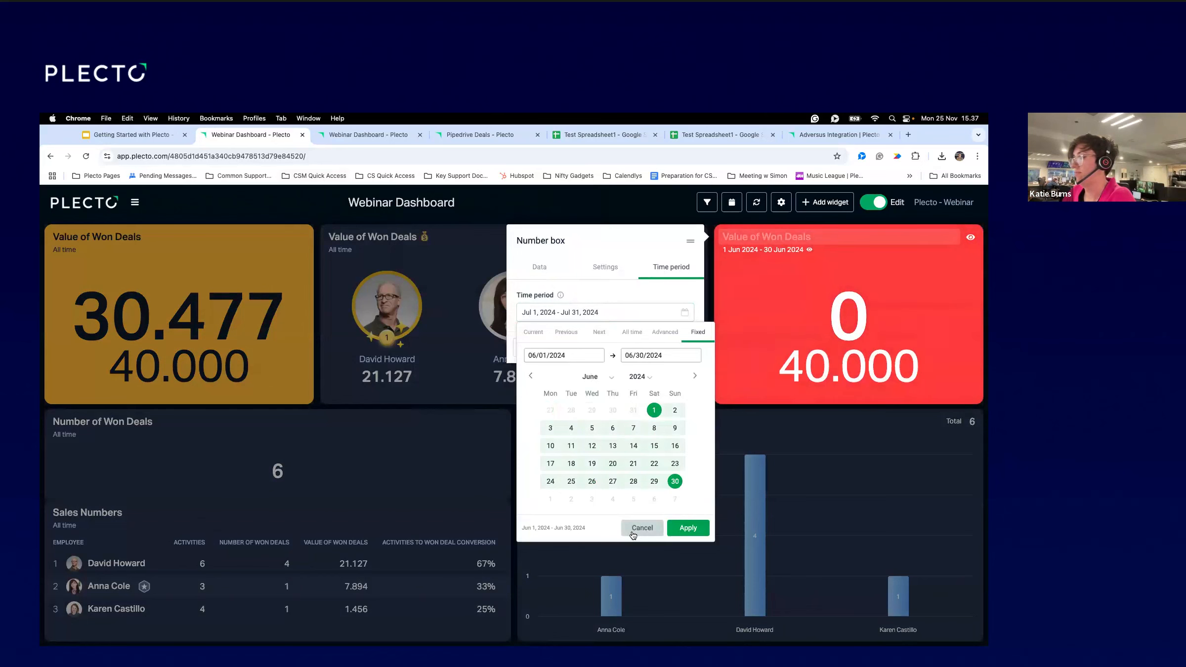
pyautogui.click(637, 268)
# Browse the All time and Advanced period options, then close the settings unsaved.
pyautogui.click(546, 315)
pyautogui.click(631, 333)
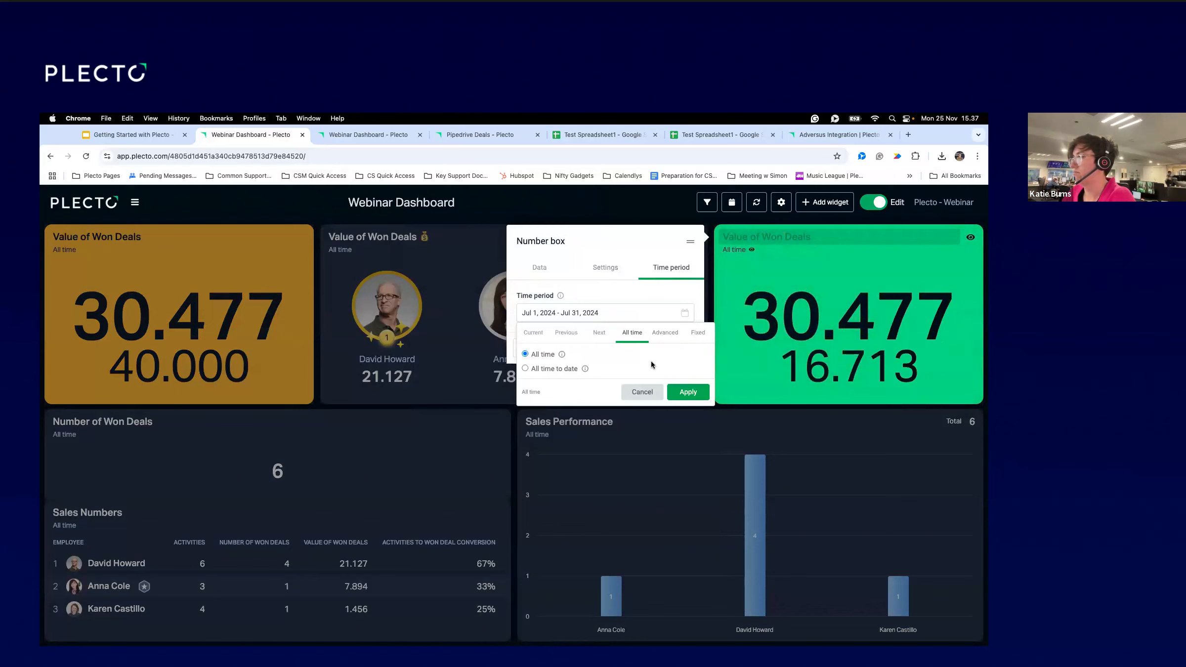
pyautogui.click(663, 334)
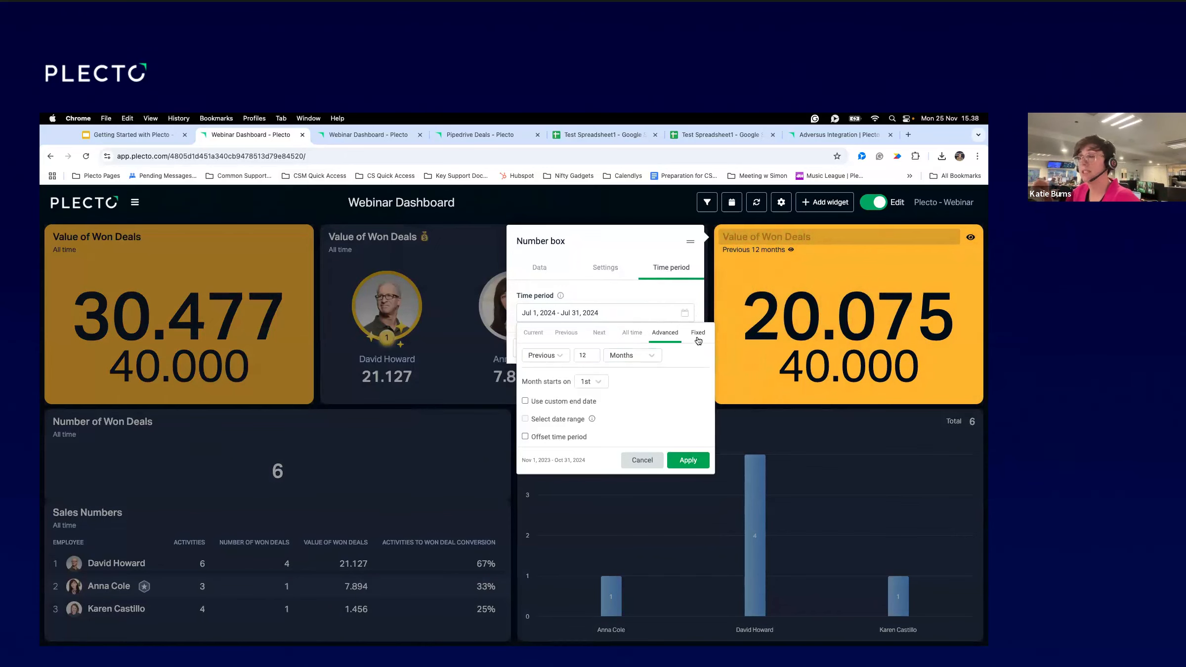
pyautogui.click(628, 460)
pyautogui.click(567, 349)
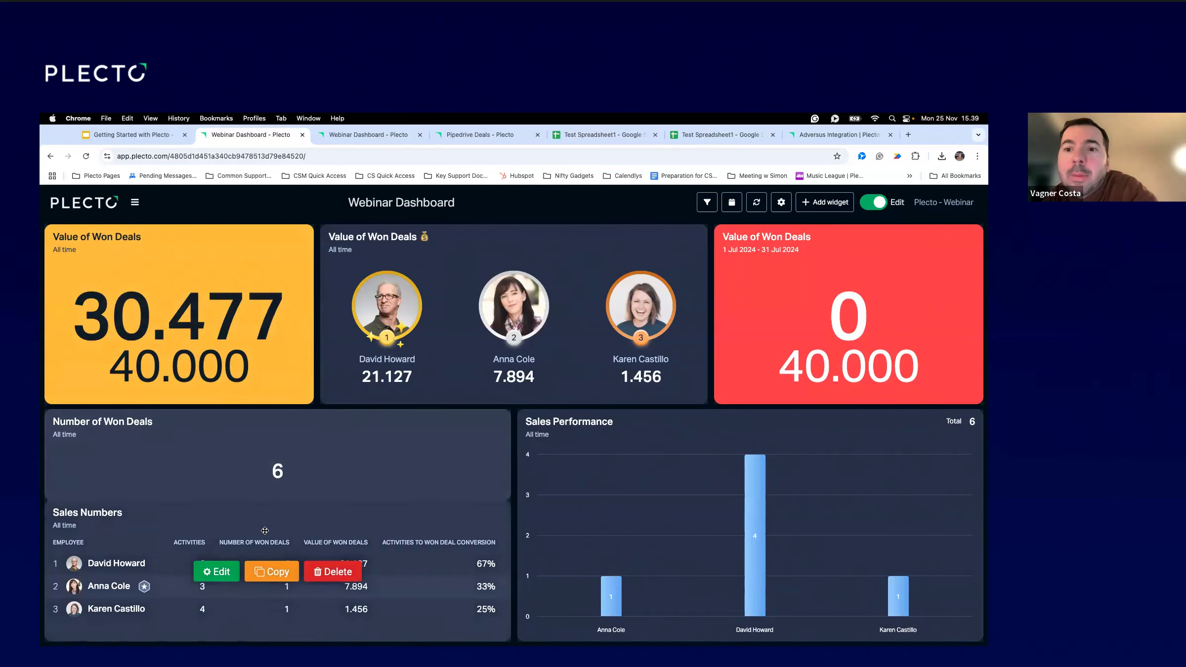
pyautogui.click(217, 572)
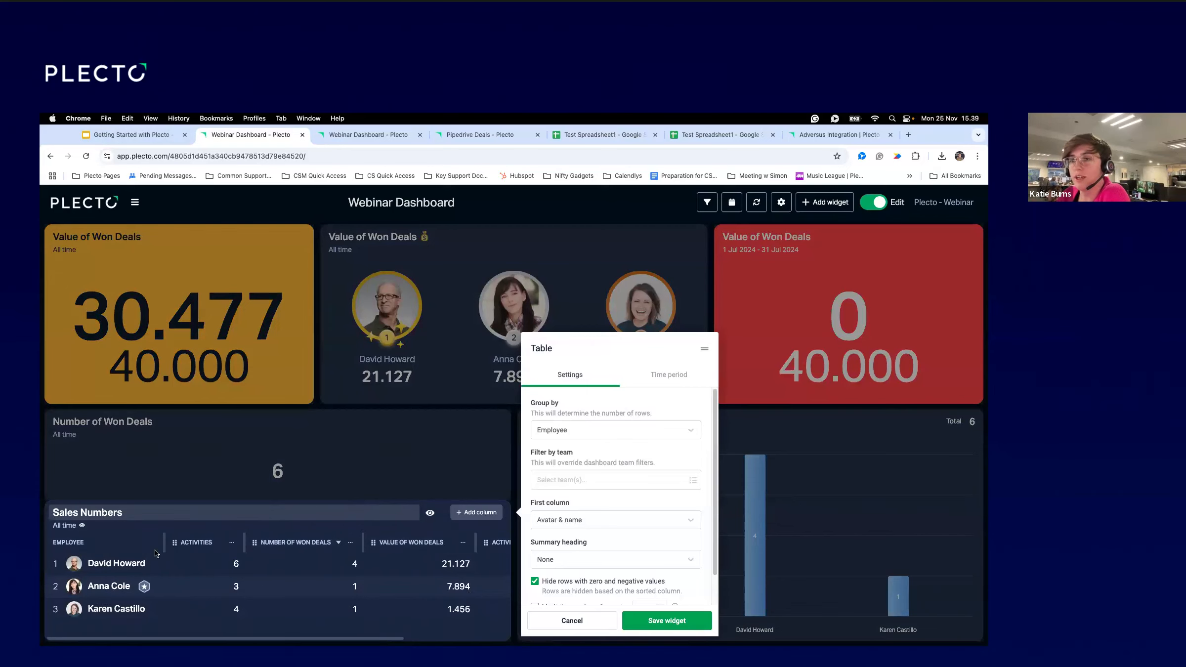
# Add a new Sales Numbers column titled Deal Name.
pyautogui.click(477, 513)
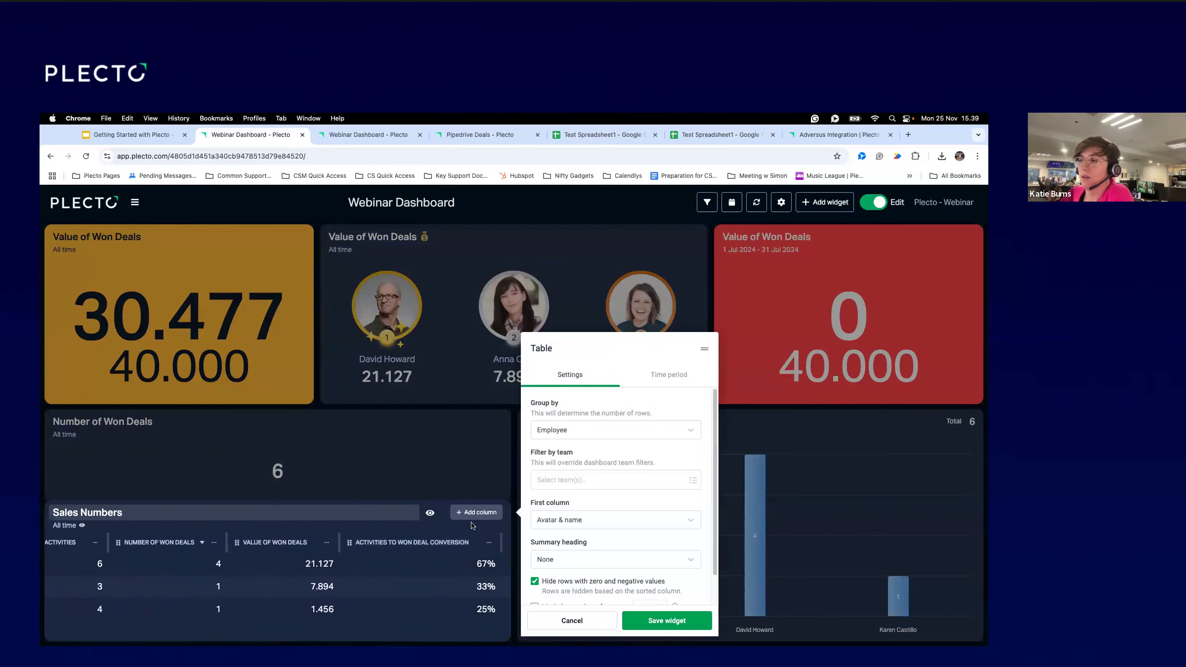
pyautogui.click(355, 565)
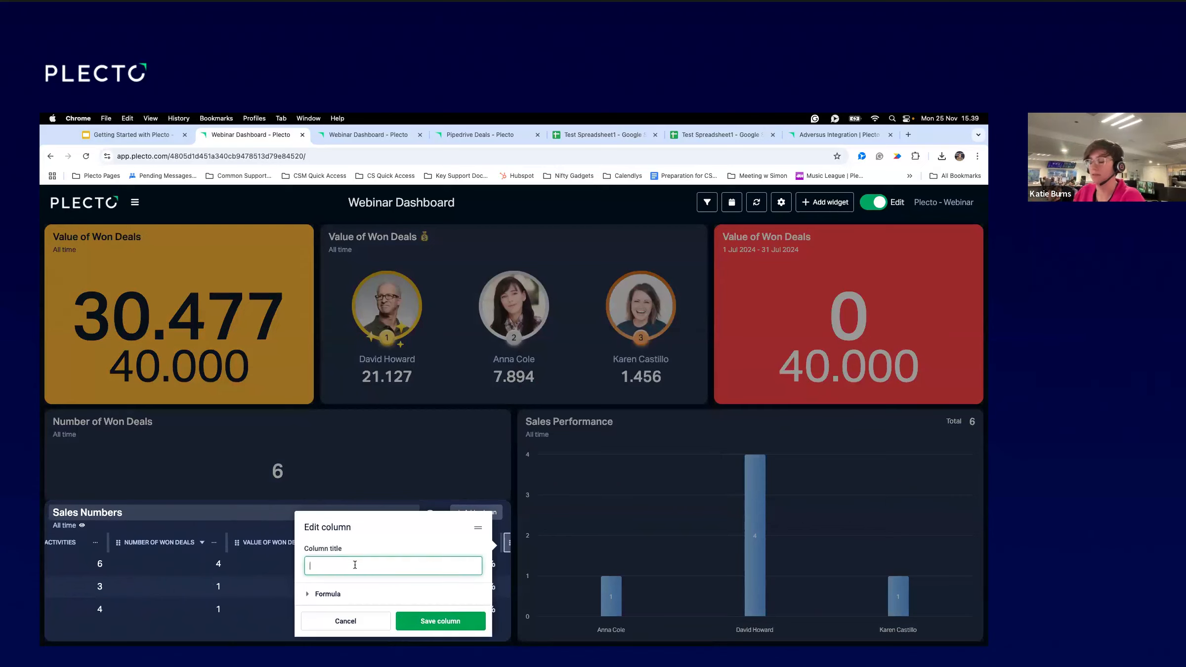
pyautogui.write('Lost De')
pyautogui.press('BackSpace')
pyautogui.press('BackSpace')
pyautogui.press('BackSpace')
pyautogui.press('BackSpace')
pyautogui.press('BackSpace')
pyautogui.press('BackSpace')
pyautogui.press('BackSpace')
pyautogui.write('Deal')
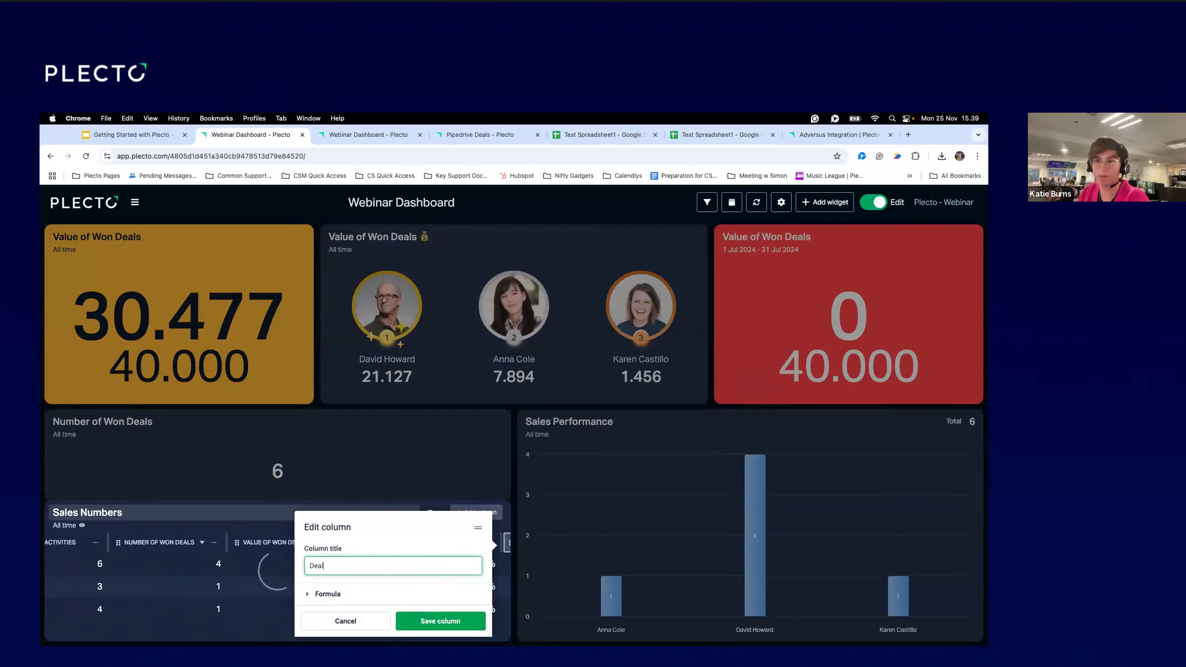
pyautogui.write(' Name')
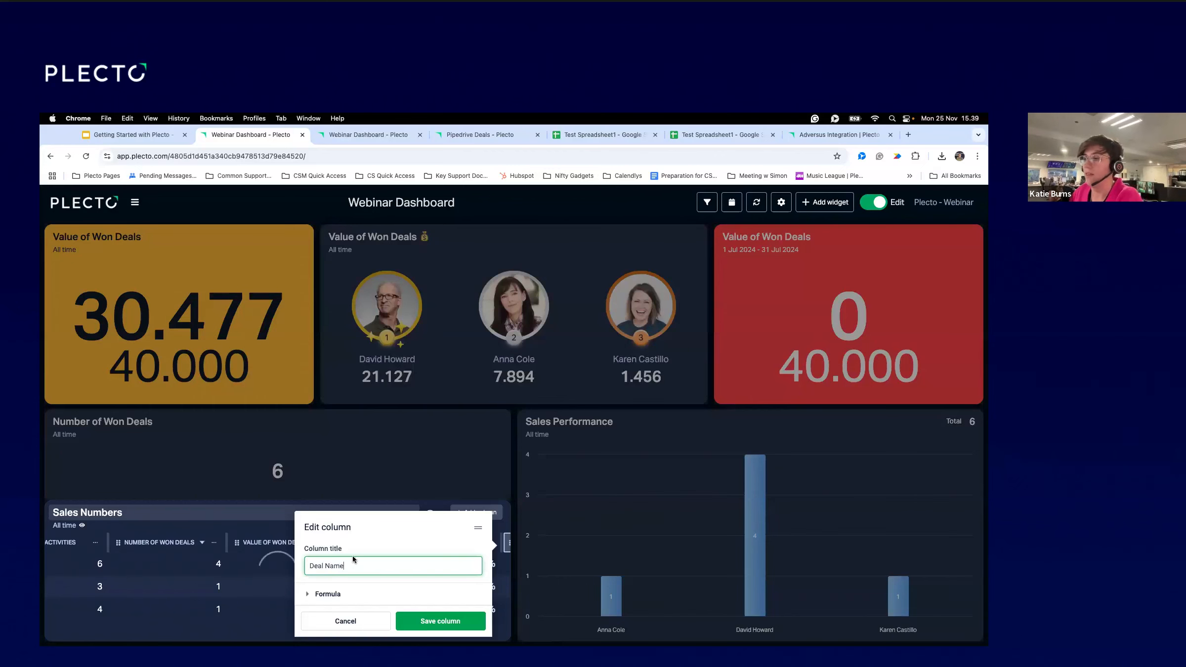
pyautogui.click(327, 594)
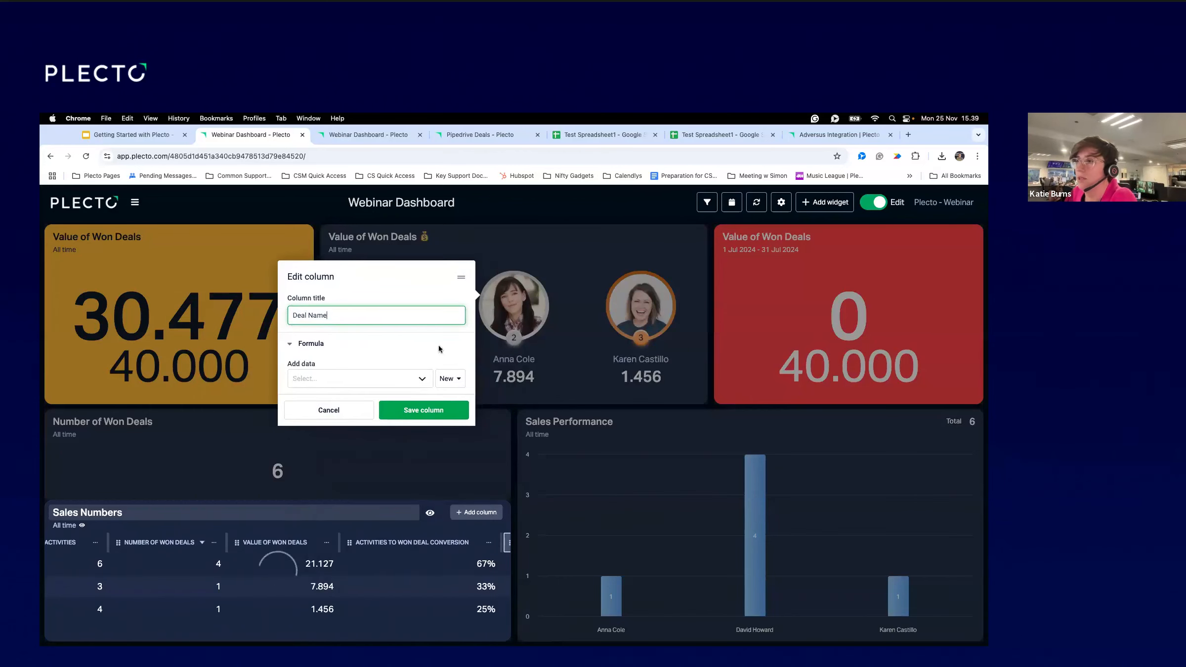
# Create a Deal Name formula on Pipedrive Deals with Text output format.
pyautogui.click(447, 378)
pyautogui.click(431, 401)
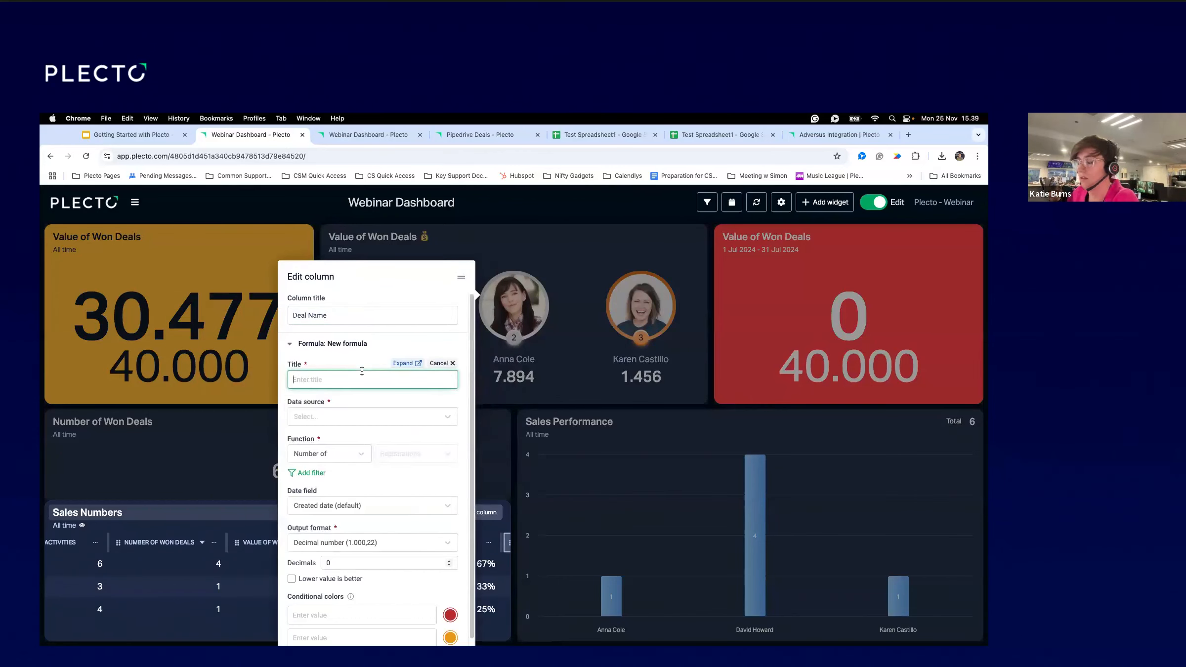
pyautogui.write('Deal Name')
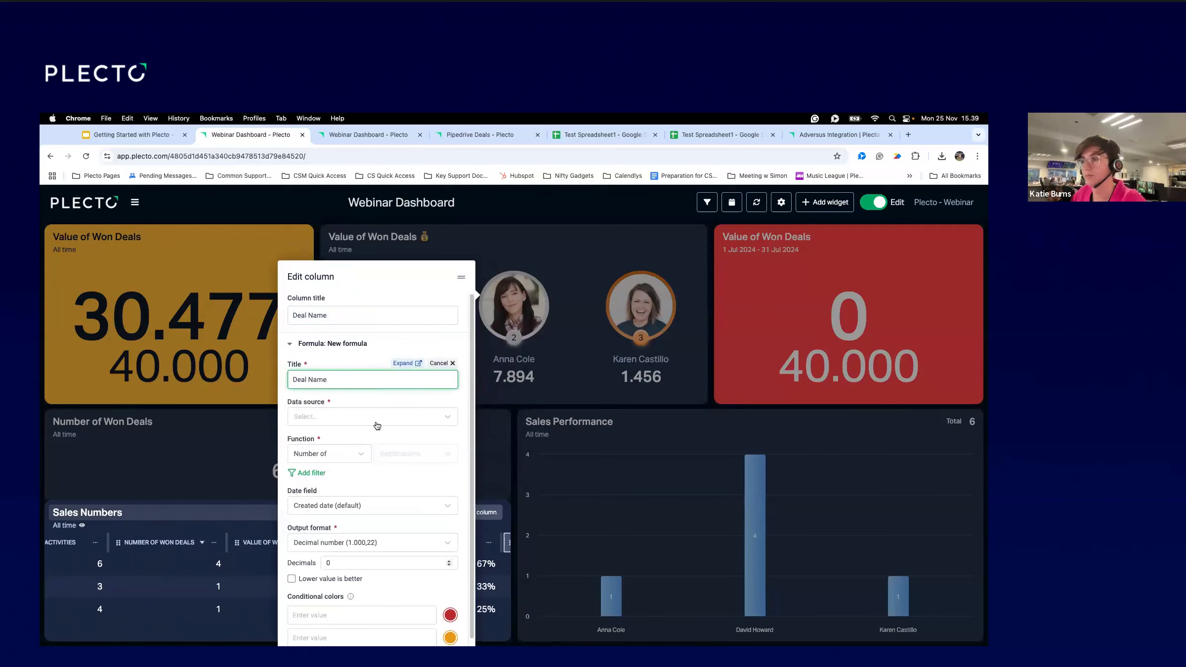
pyautogui.click(375, 420)
pyautogui.write('Pipedri')
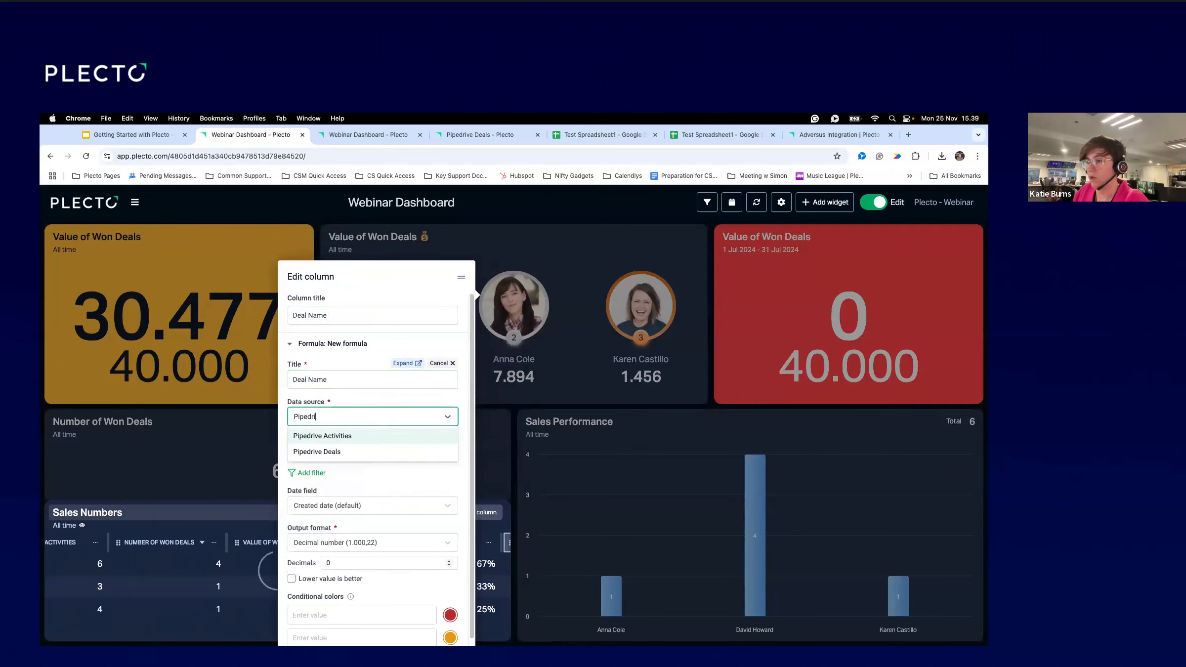
pyautogui.click(382, 449)
pyautogui.scroll(-1, 328, 504)
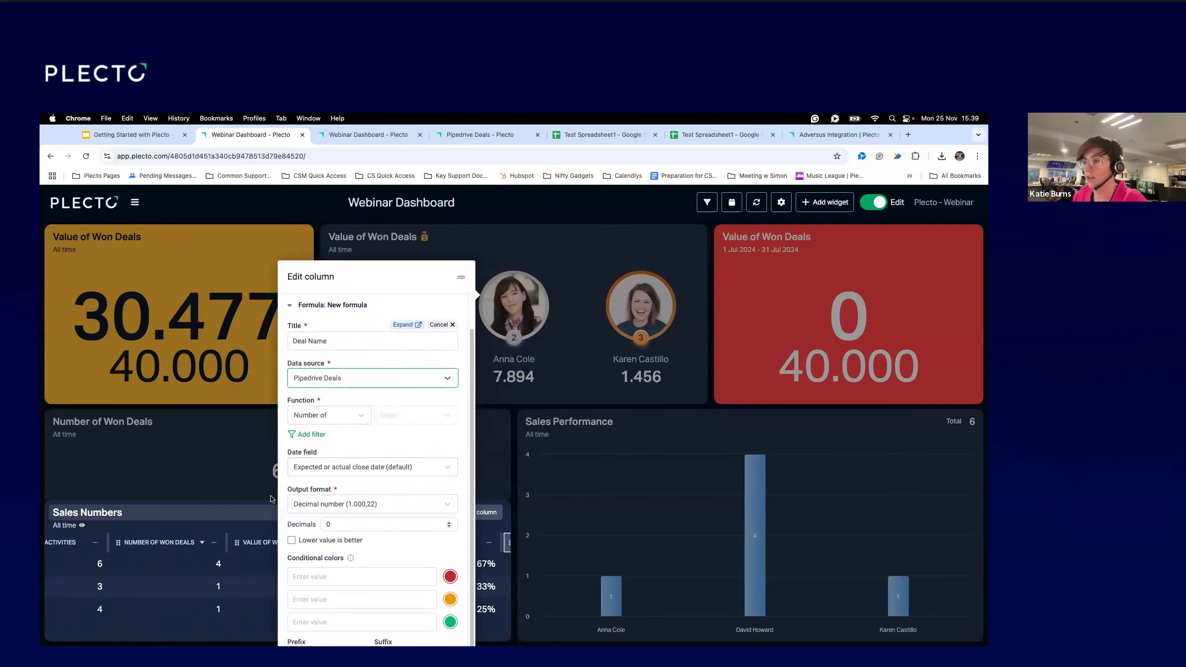
pyautogui.click(329, 505)
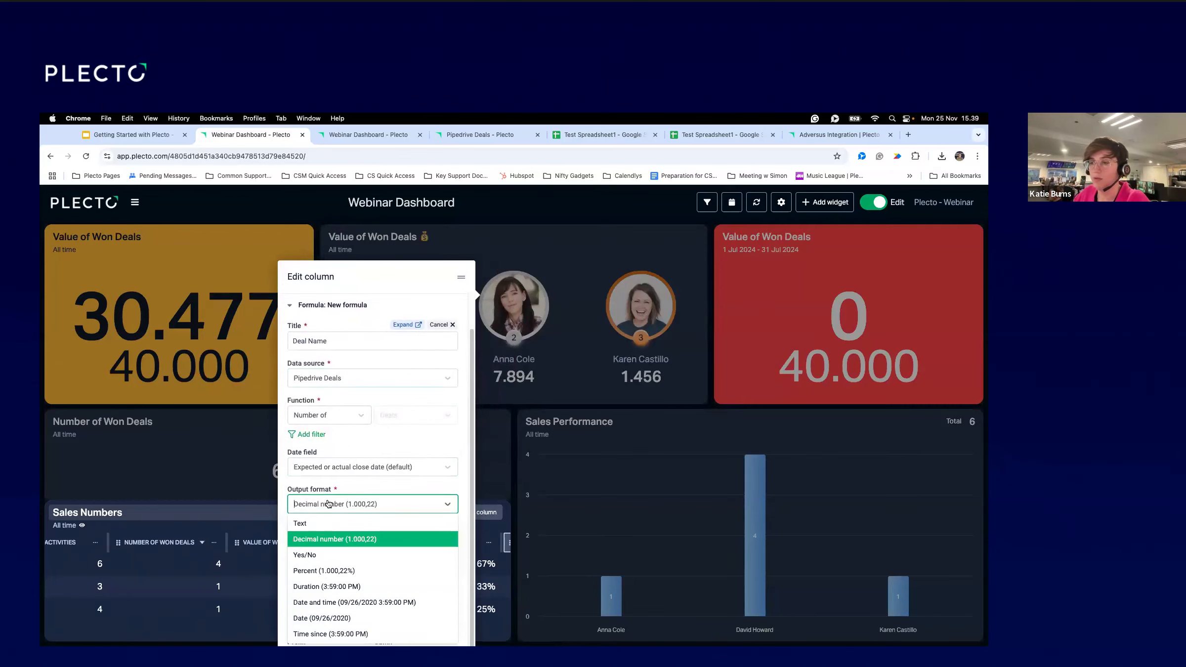
pyautogui.click(341, 525)
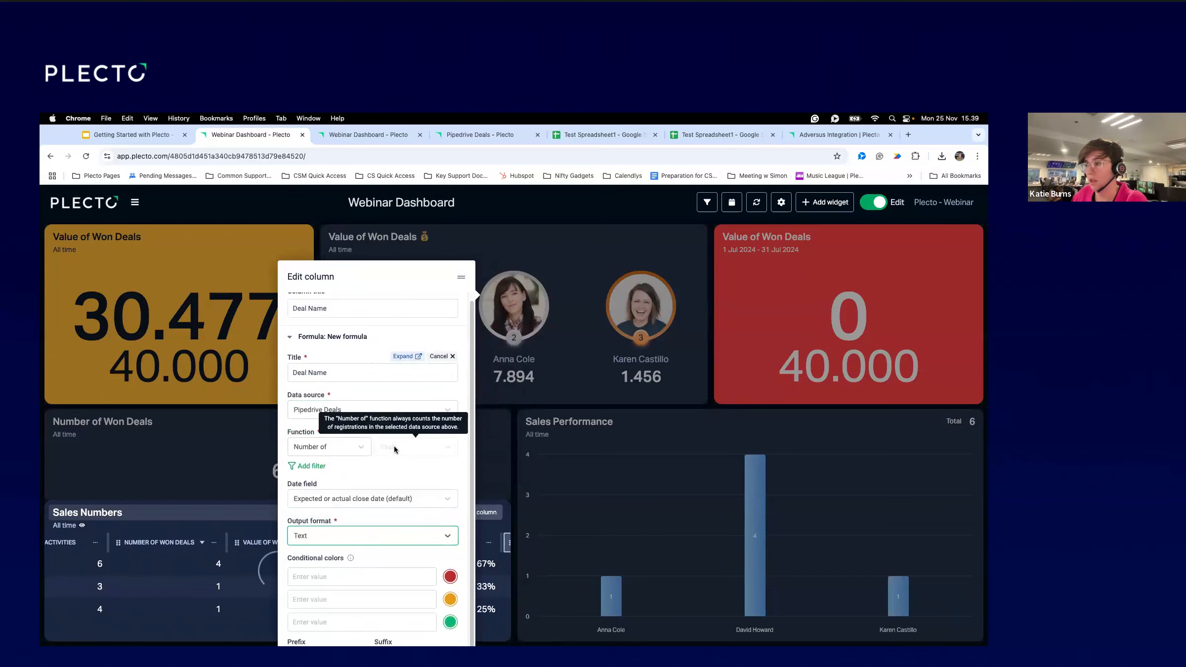
# Set the formula function to Last of the Organization name field.
pyautogui.click(339, 452)
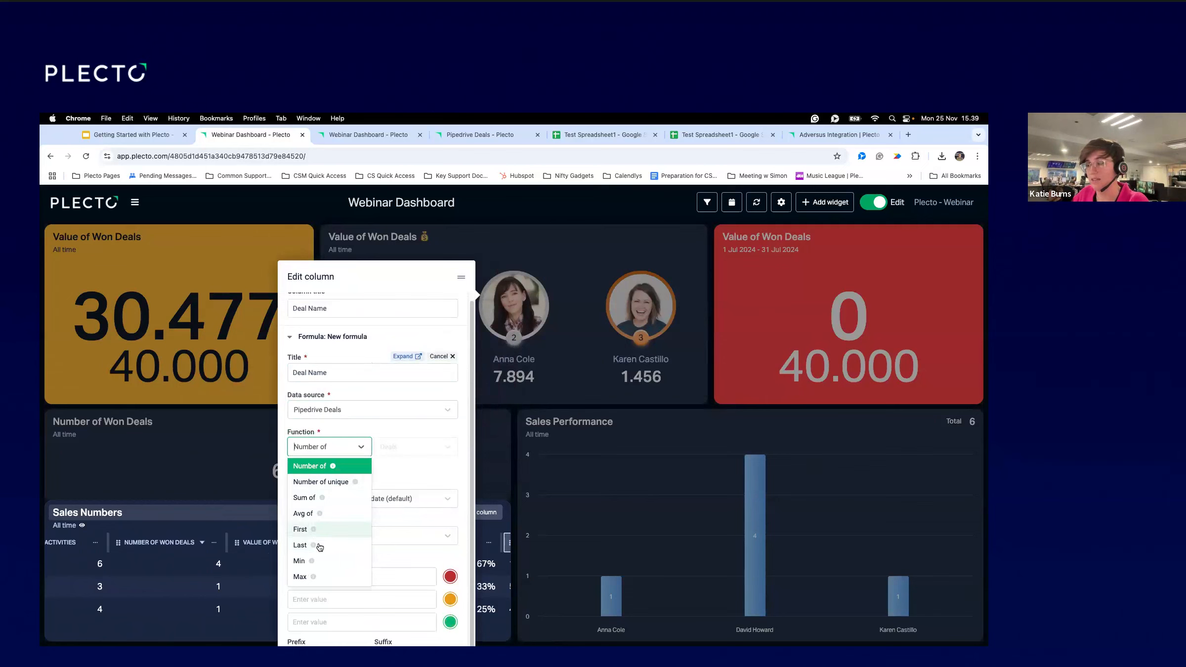
pyautogui.click(316, 545)
pyautogui.click(424, 446)
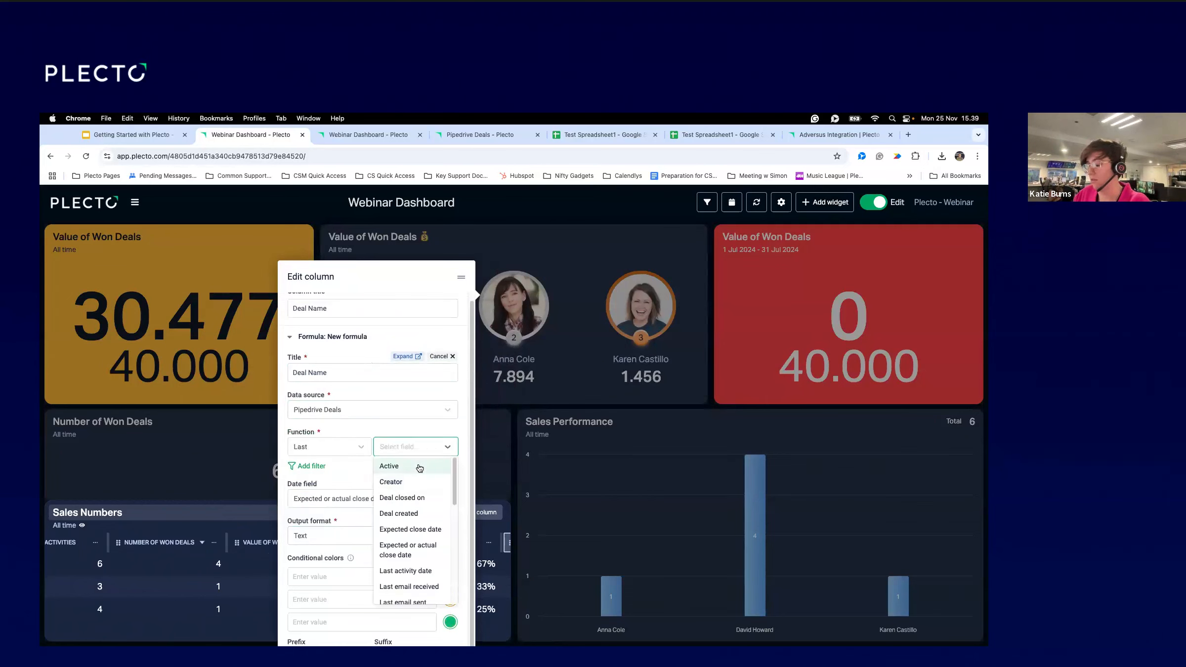
pyautogui.write('deal')
pyautogui.press('BackSpace')
pyautogui.press('BackSpace')
pyautogui.press('BackSpace')
pyautogui.press('BackSpace')
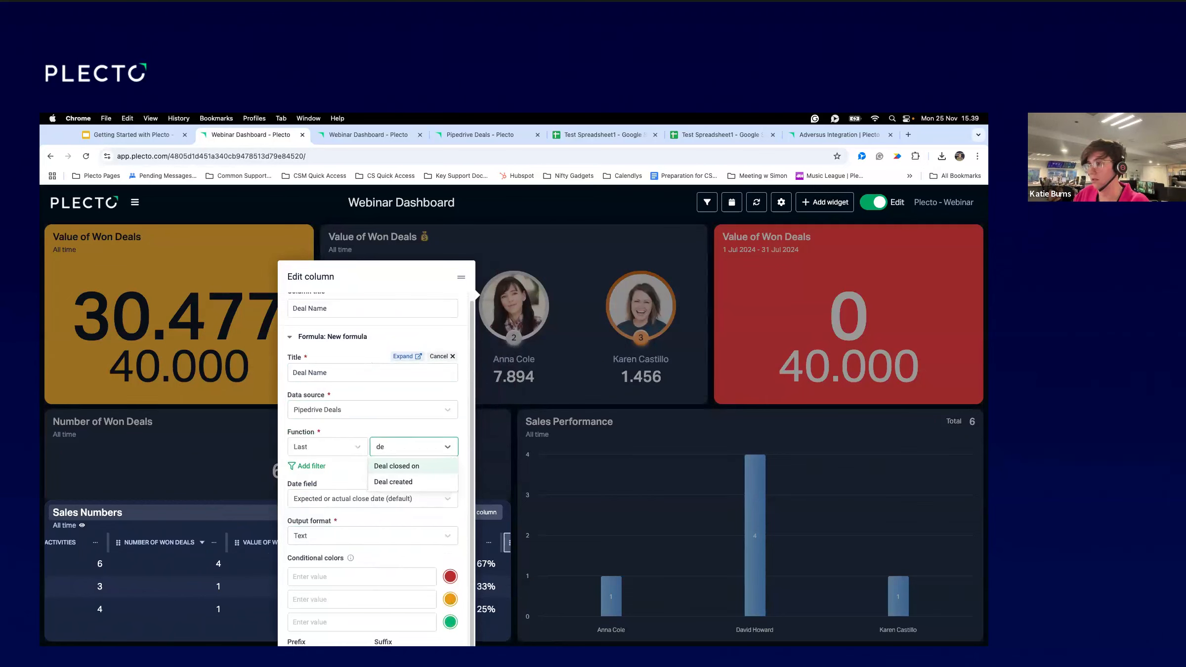
pyautogui.write('name')
pyautogui.press('Return')
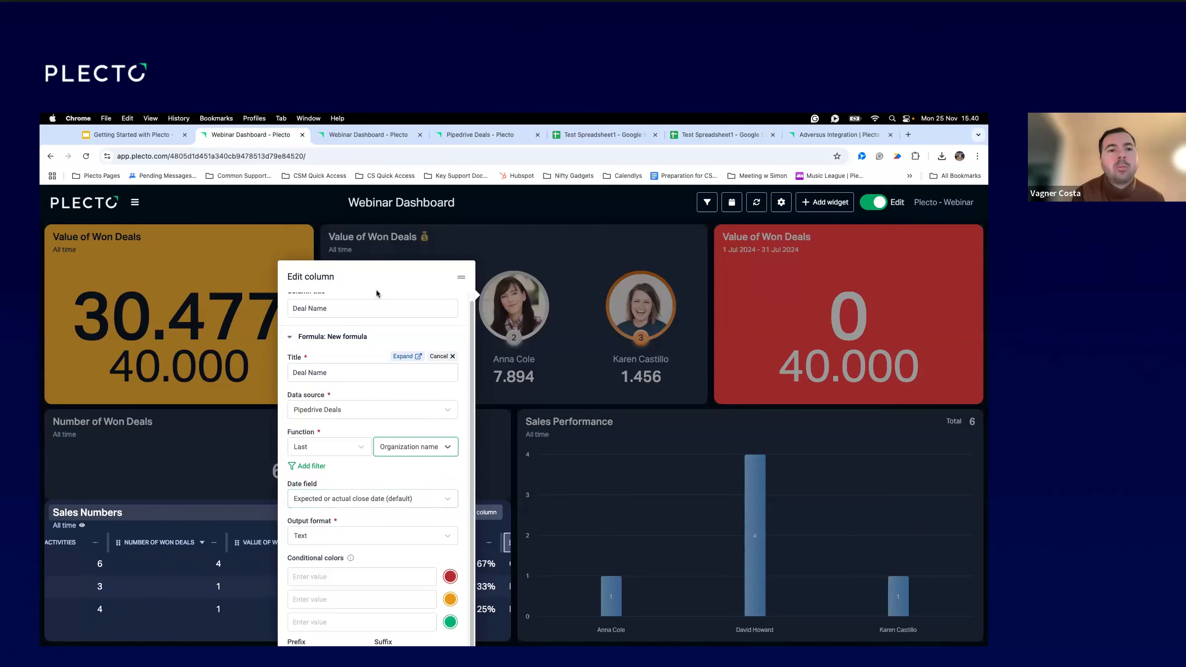
pyautogui.moveTo(366, 298); pyautogui.dragTo(330, 241)
# Save the Deal Name column and table, then narrow the Sales Performance chart from its right edge.
pyautogui.click(389, 634)
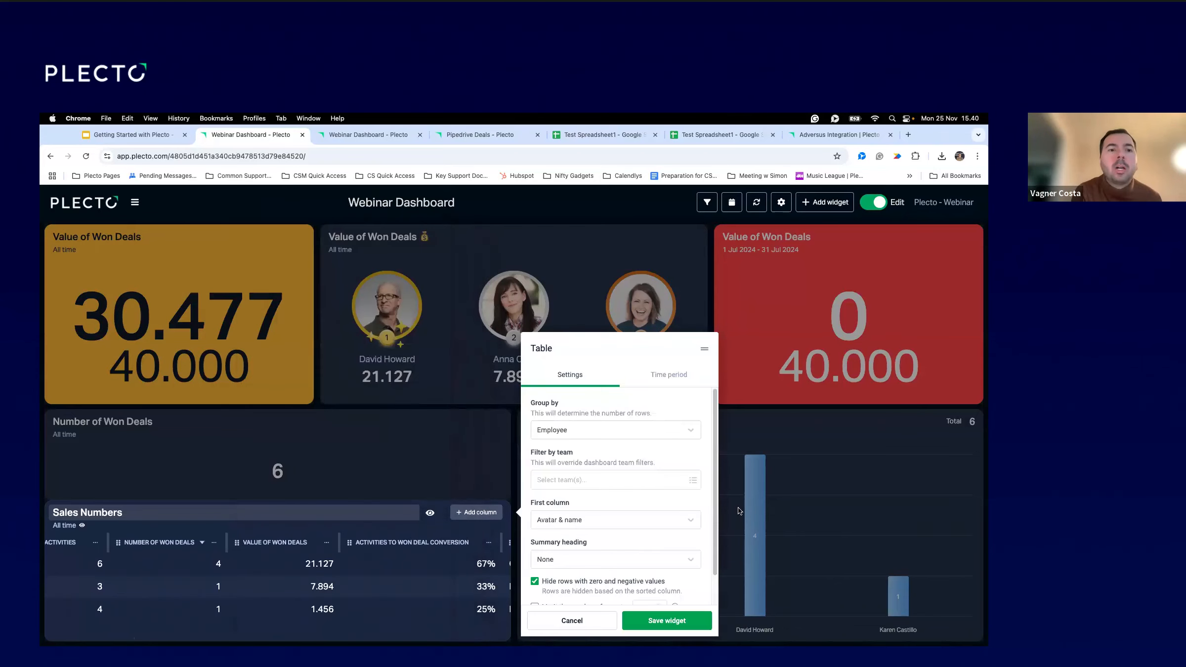
pyautogui.click(661, 627)
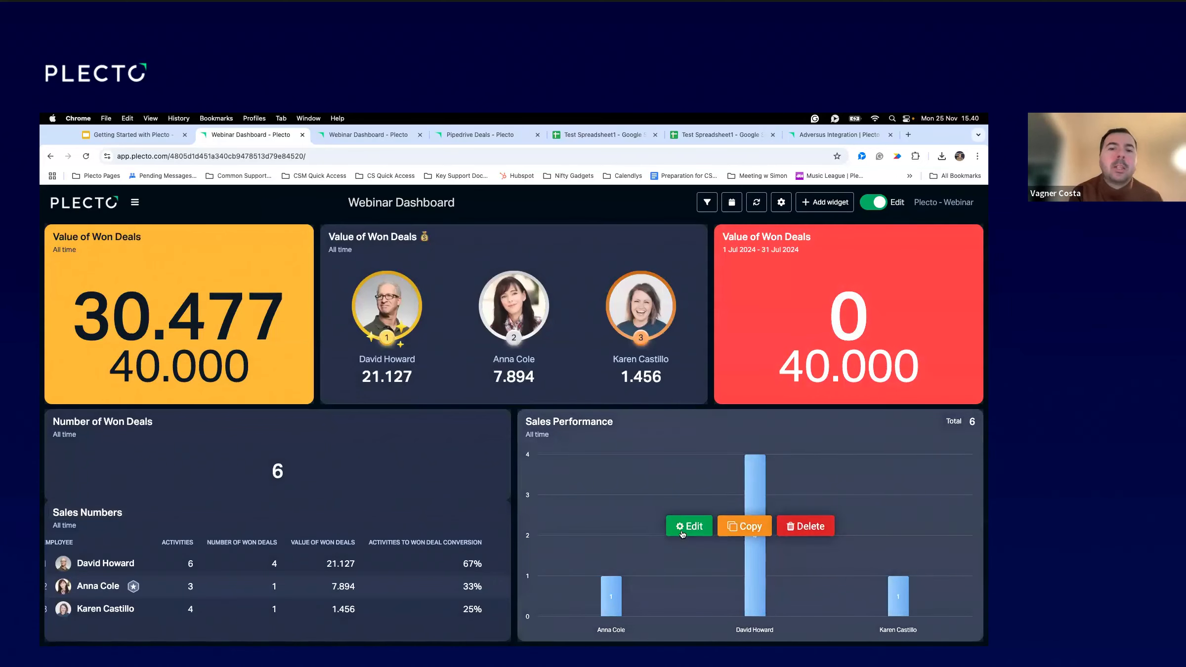
pyautogui.click(689, 527)
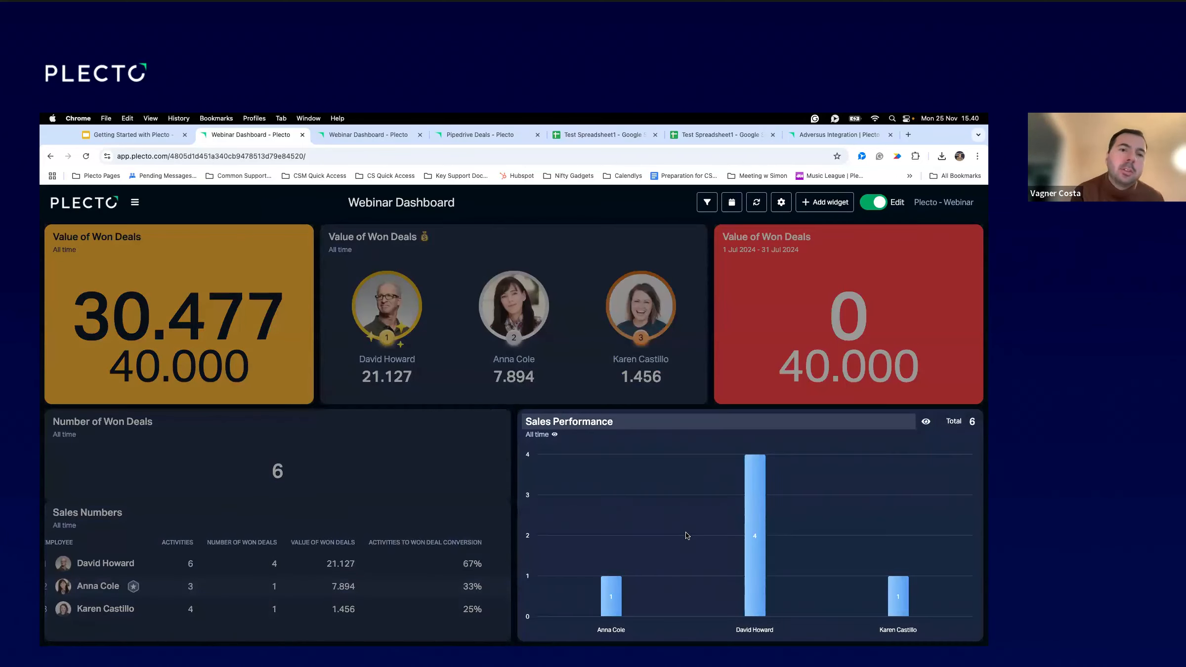
pyautogui.click(408, 452)
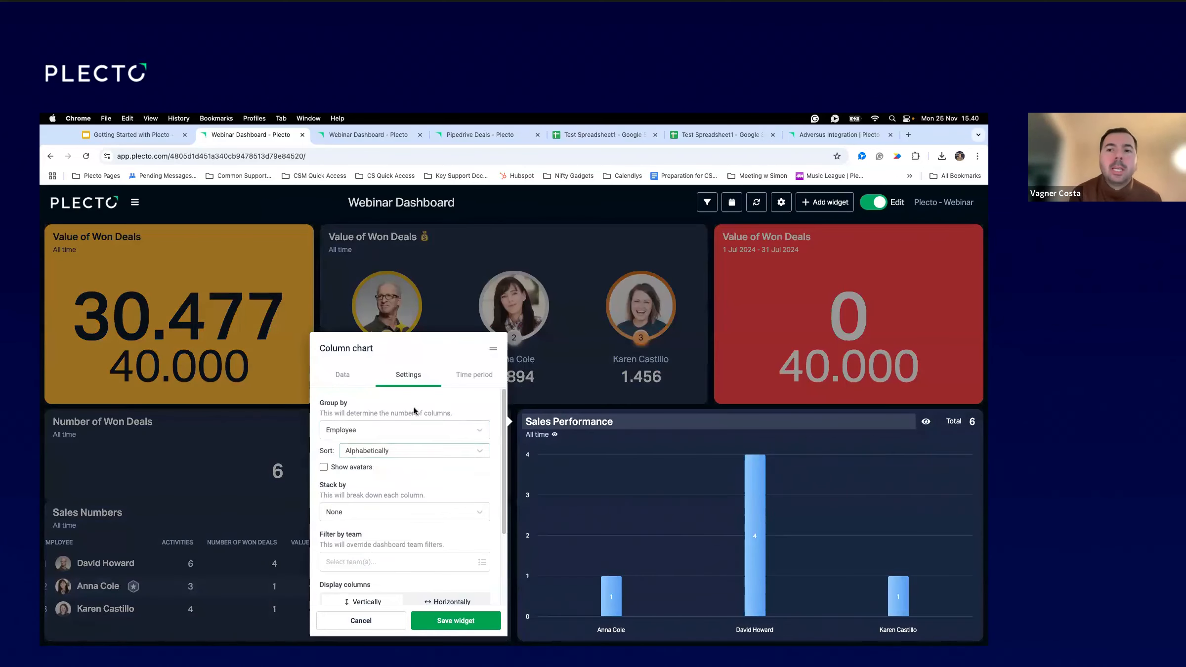
pyautogui.click(364, 437)
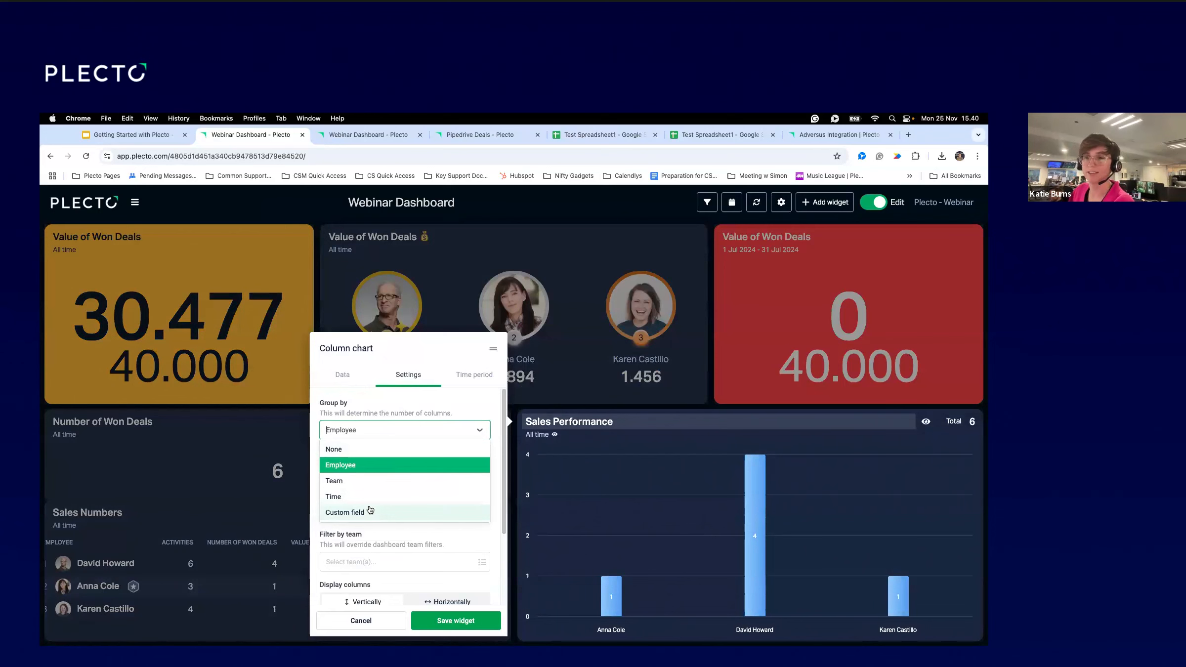
pyautogui.click(394, 622)
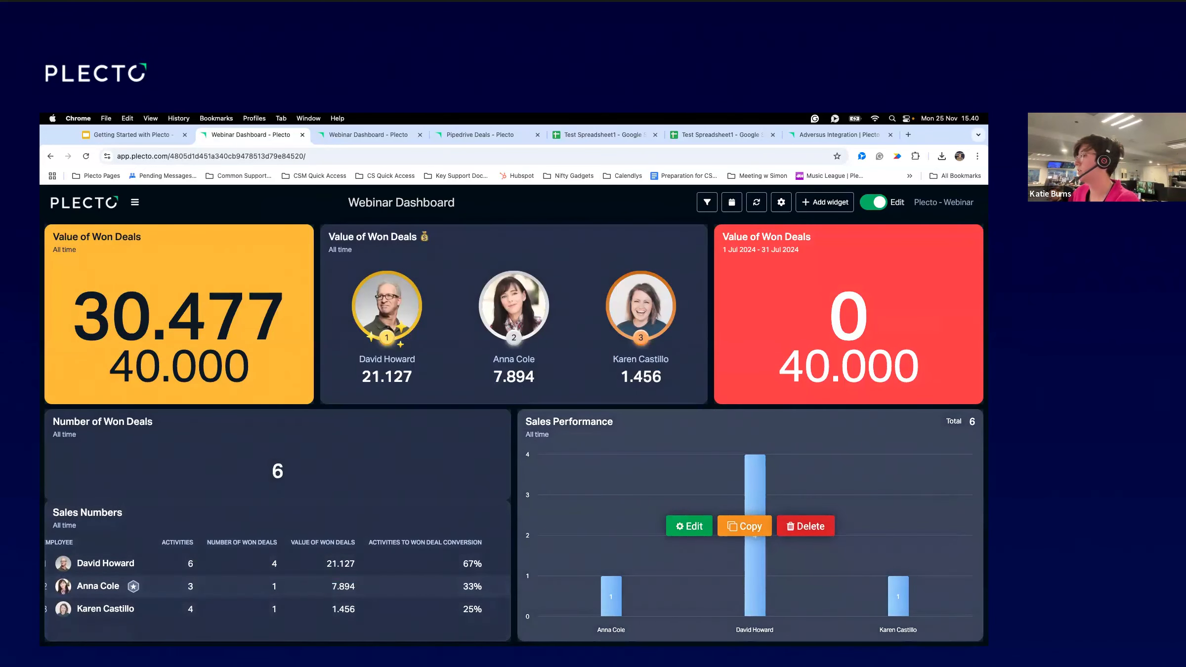
pyautogui.moveTo(976, 468); pyautogui.dragTo(751, 470)
# Add a donut chart widget using the Number Activities metric.
pyautogui.click(824, 202)
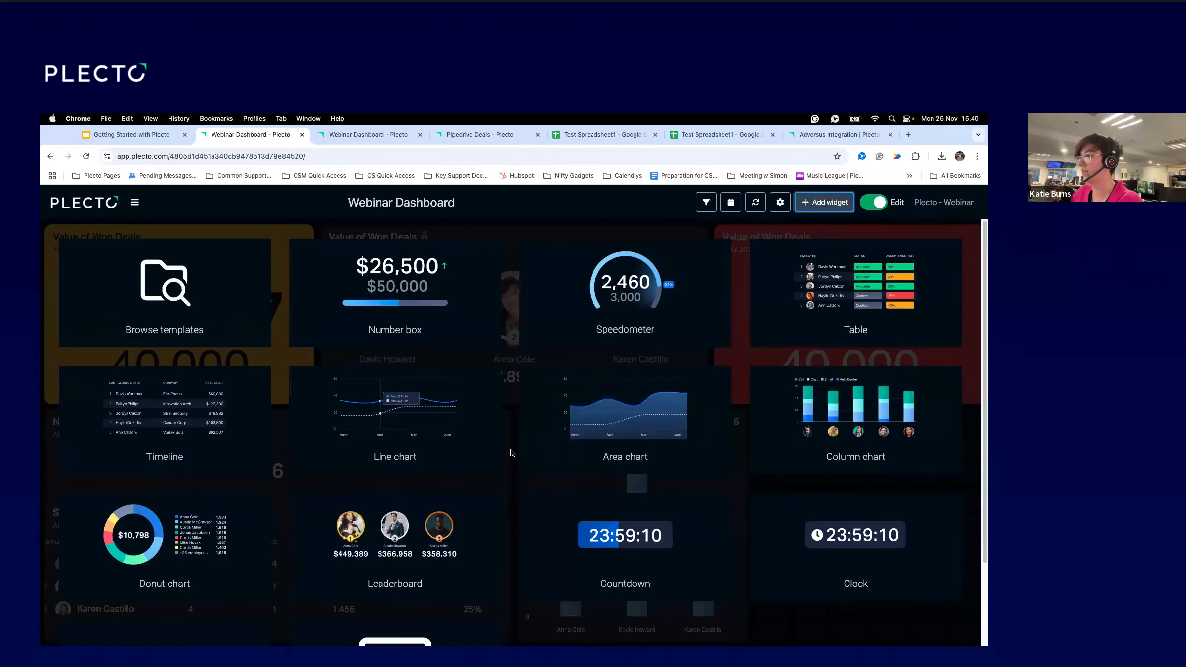
pyautogui.click(183, 522)
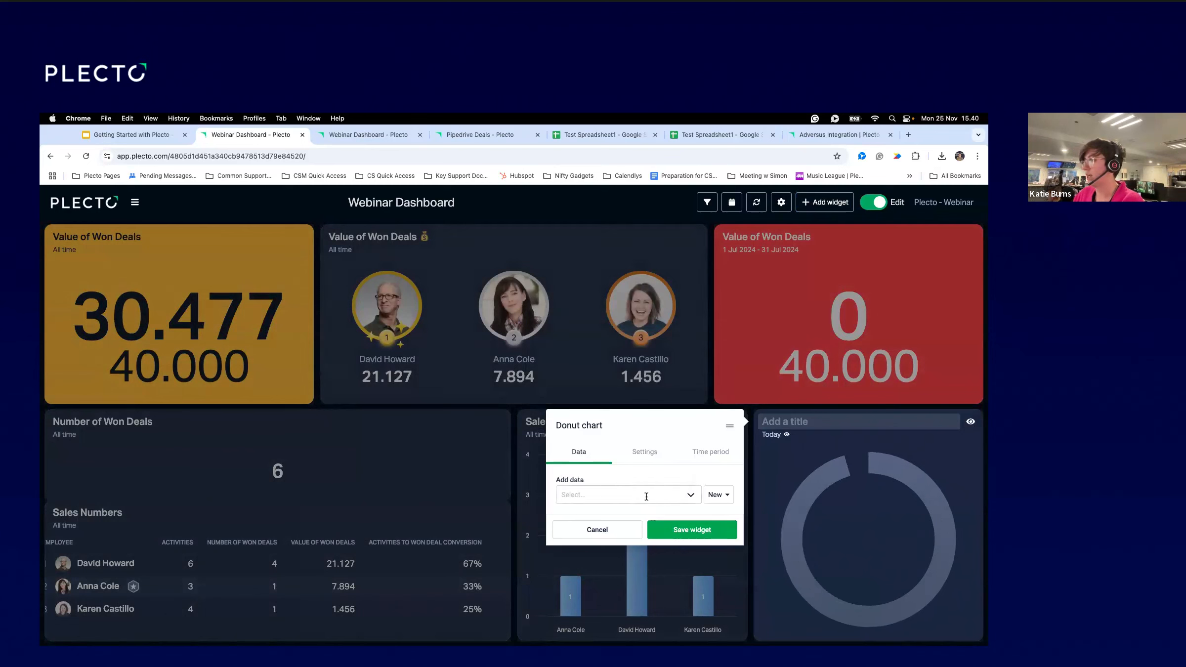
pyautogui.click(637, 495)
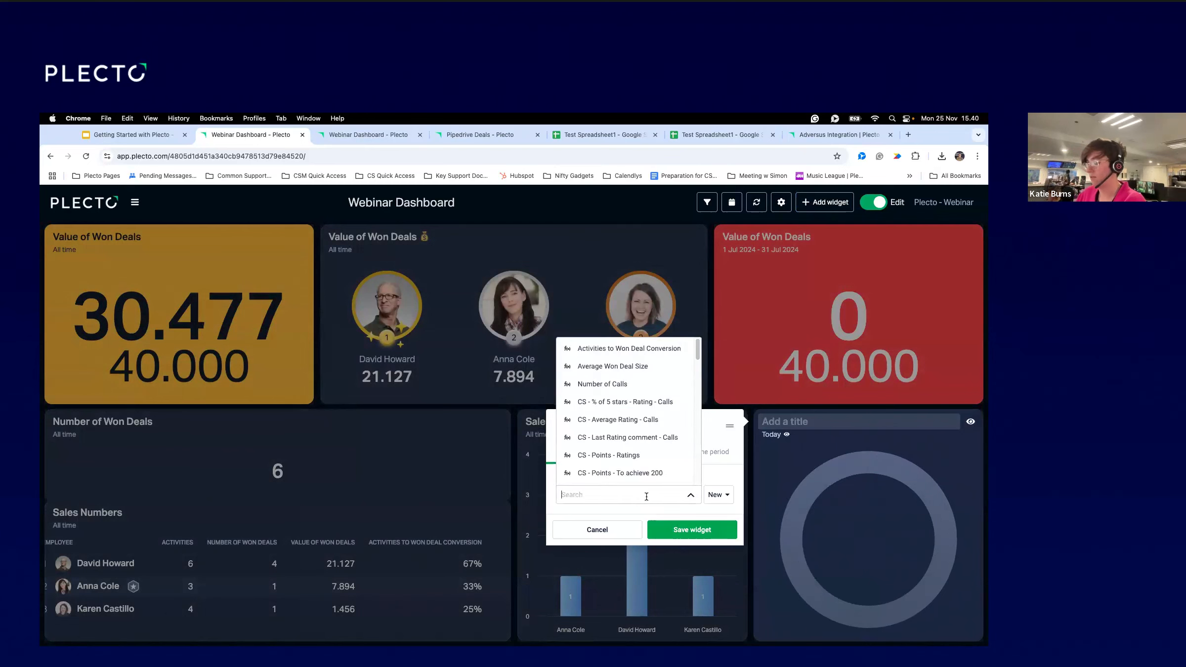
pyautogui.write('Activti')
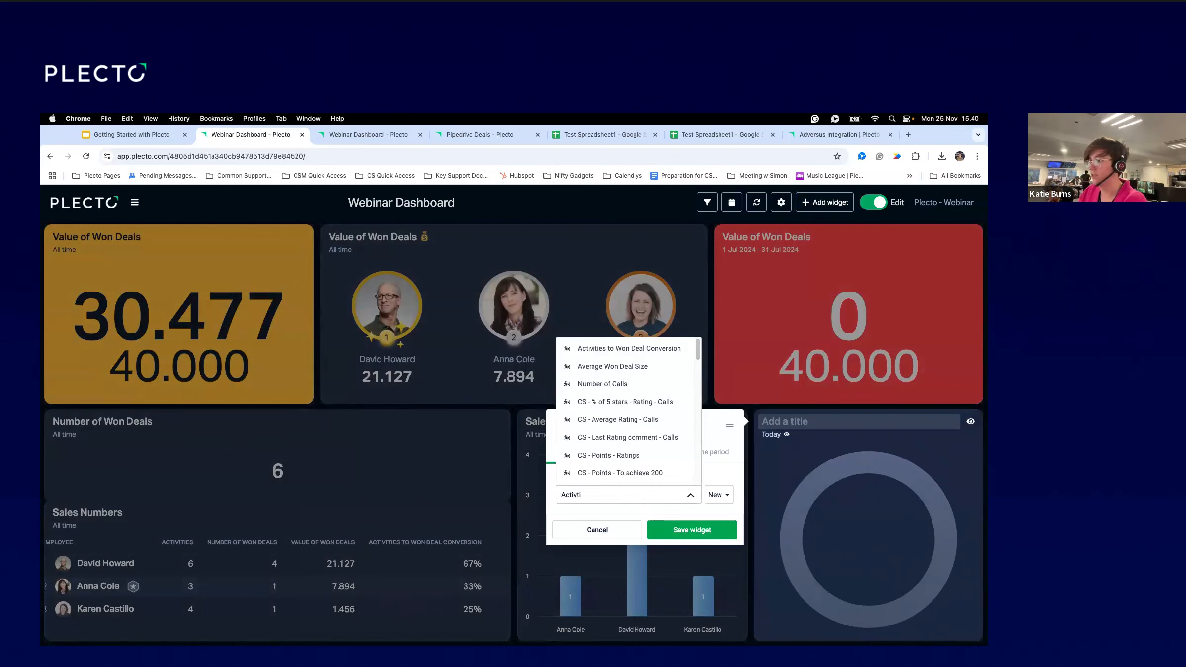
pyautogui.press('BackSpace')
pyautogui.press('BackSpace')
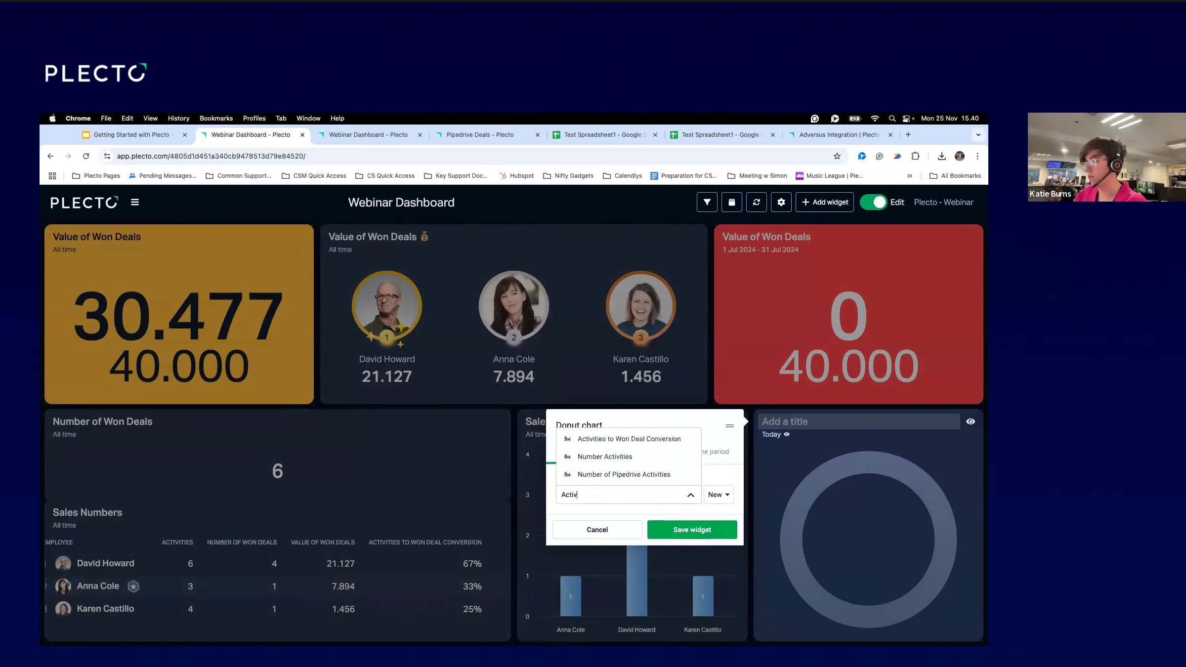
pyautogui.click(633, 456)
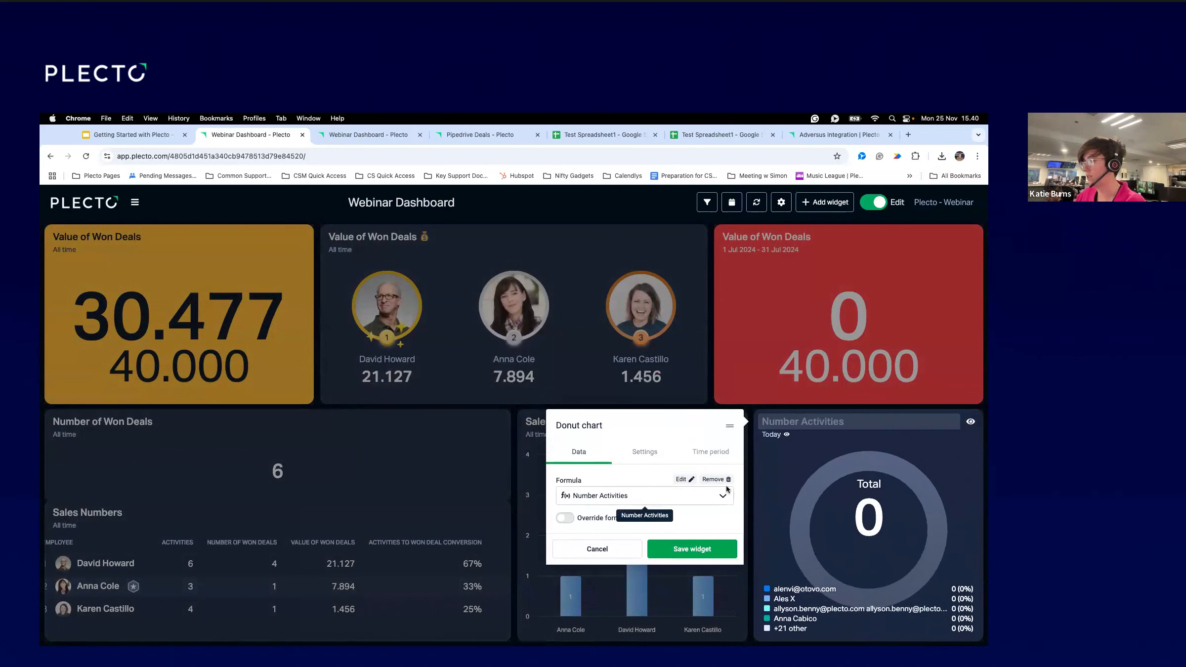
# Set the donut's time period to All time.
pyautogui.click(644, 452)
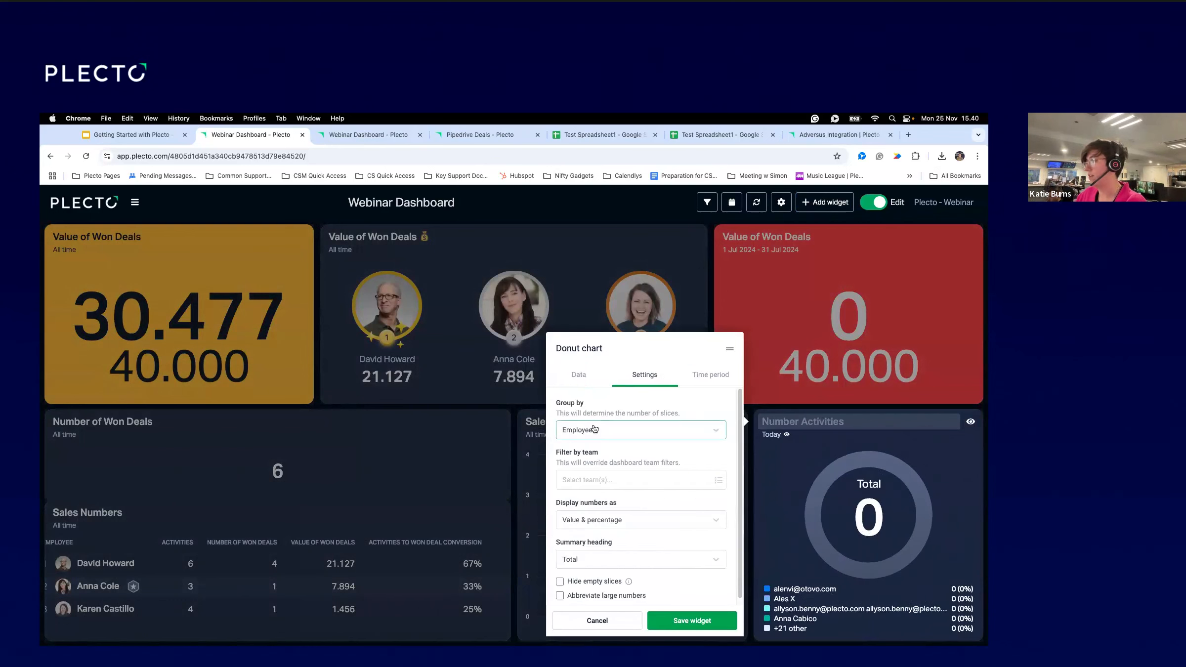
pyautogui.click(595, 430)
pyautogui.click(712, 375)
pyautogui.click(613, 421)
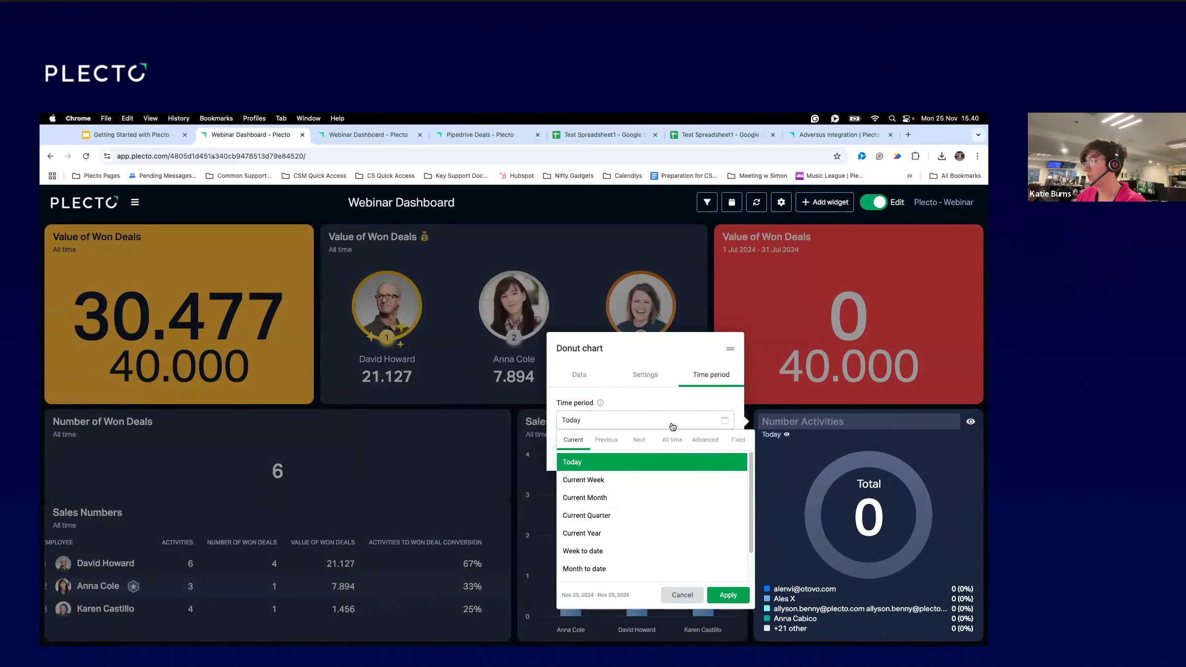
pyautogui.click(673, 439)
# Group the donut by the custom field Type and save the widget.
pyautogui.click(645, 375)
pyautogui.click(595, 430)
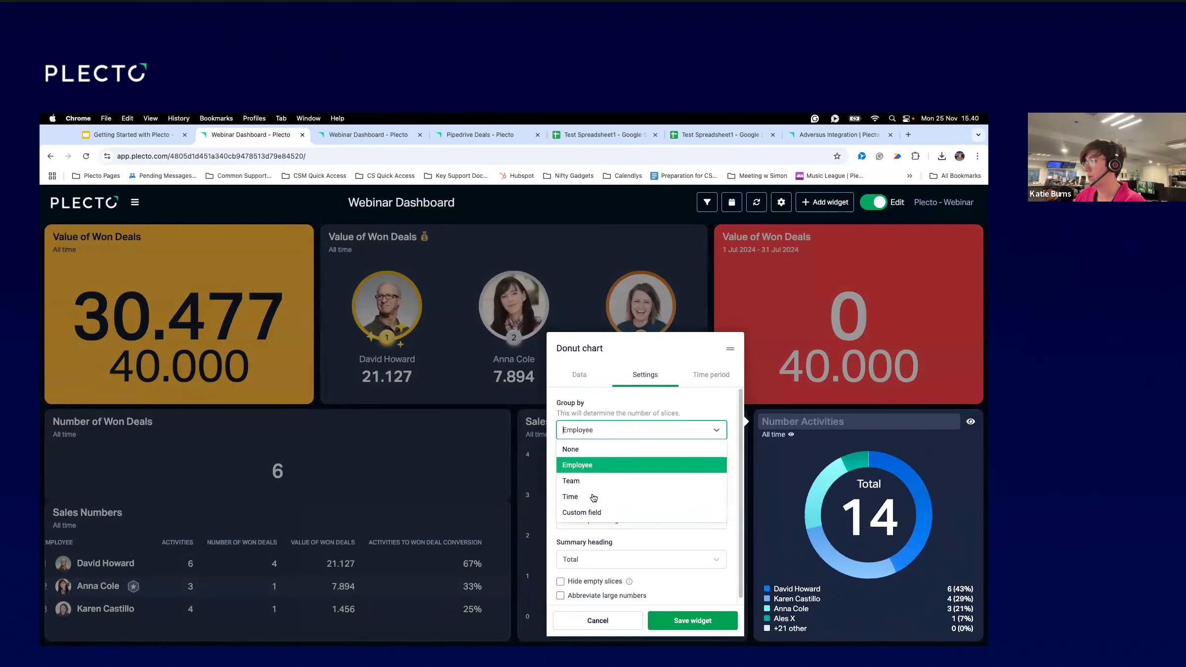
pyautogui.click(593, 513)
pyautogui.click(627, 451)
pyautogui.write('Type')
pyautogui.click(626, 467)
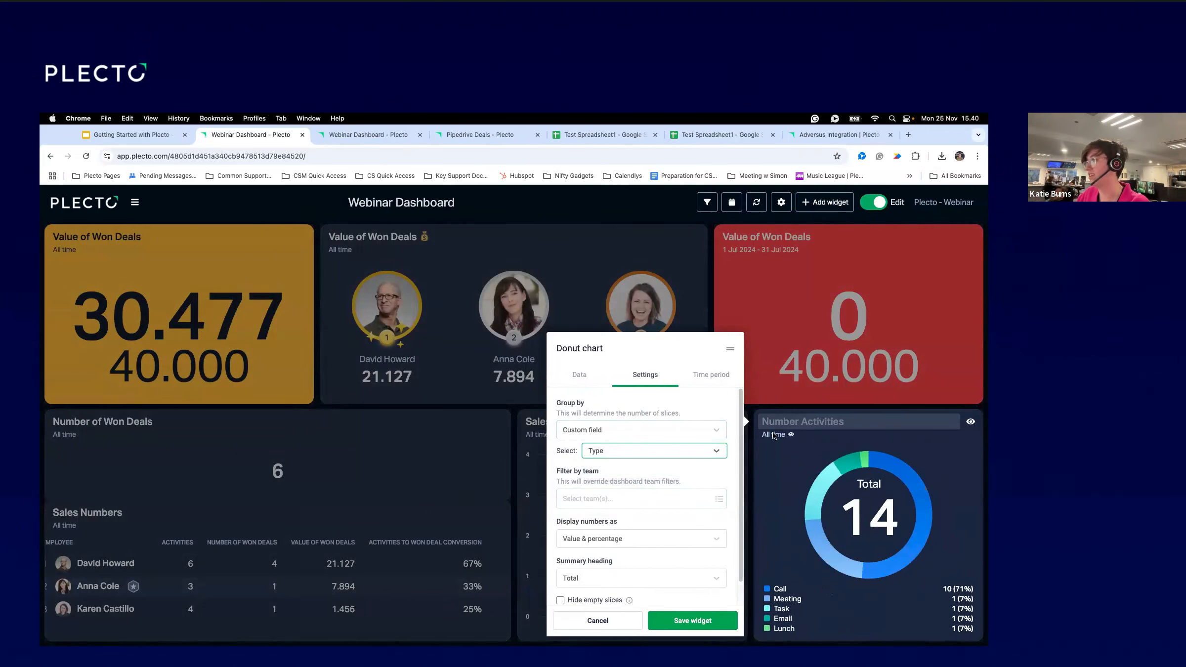
pyautogui.click(691, 627)
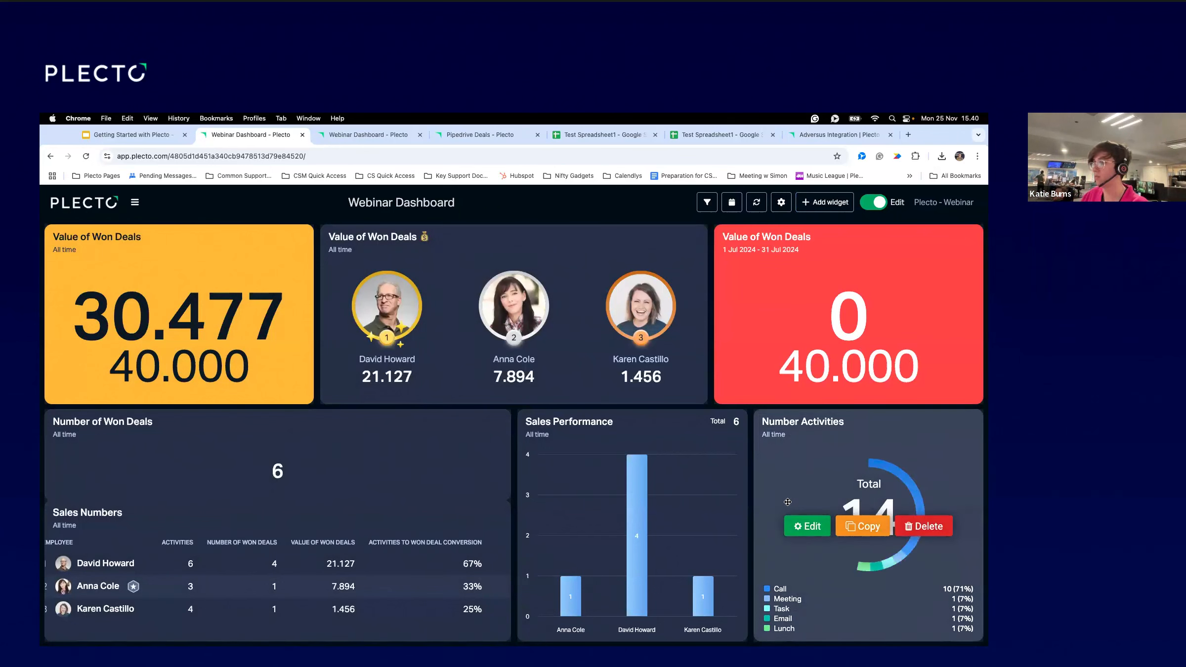